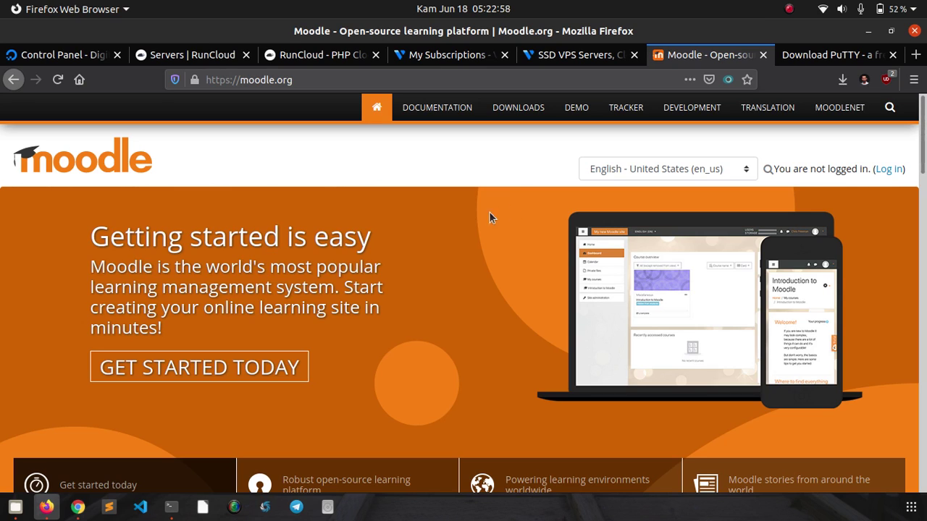
- Look over the Vultr homepage, then switch to the 'RunCloud - PHP Cloud' tab
click(538, 58)
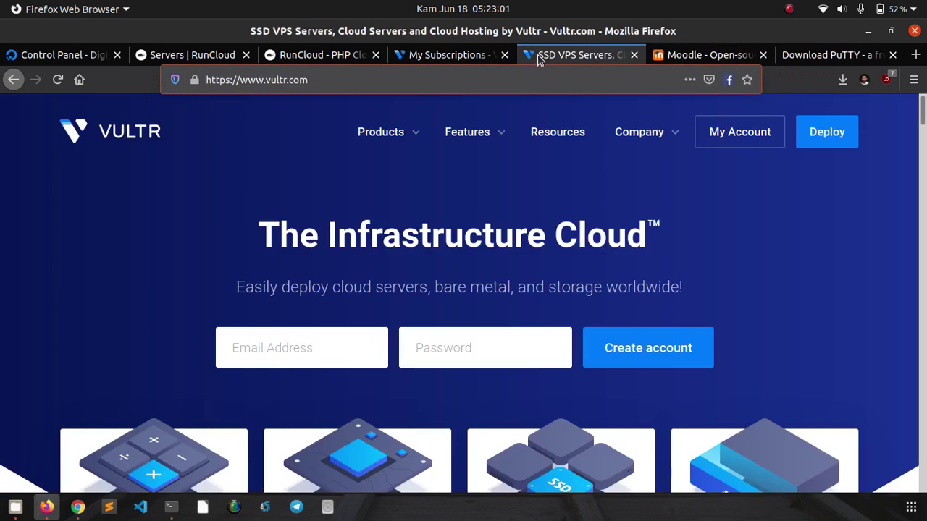
click(104, 225)
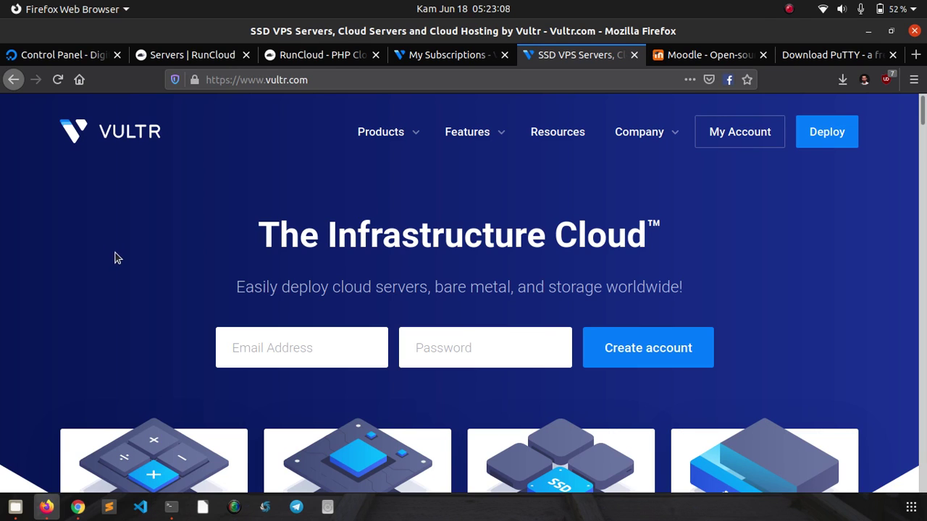
scroll(119, 237, down, 1)
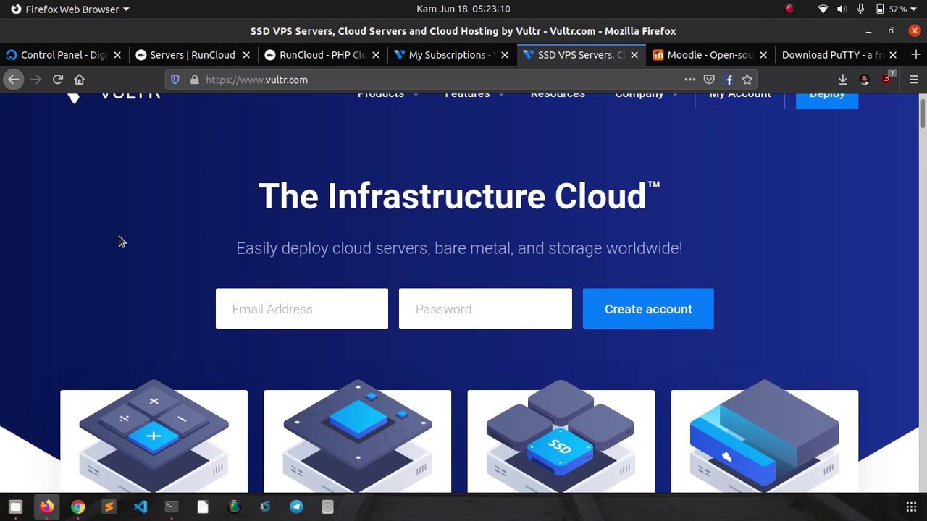
scroll(119, 236, up, 1)
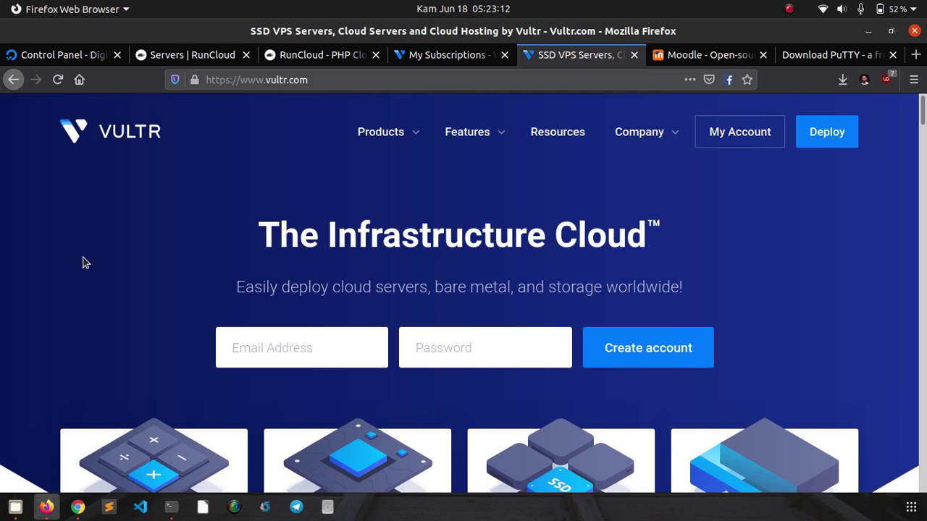
scroll(84, 263, down, 5)
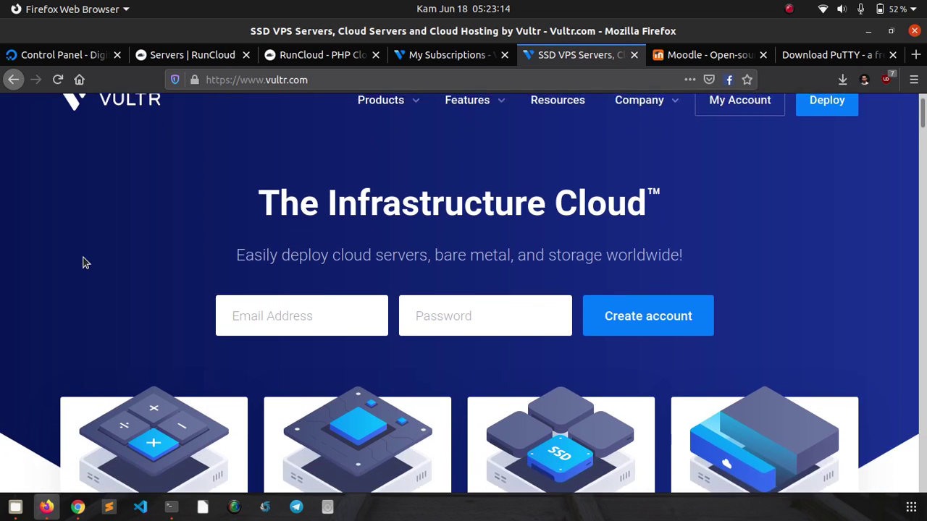
scroll(24, 302, down, 3)
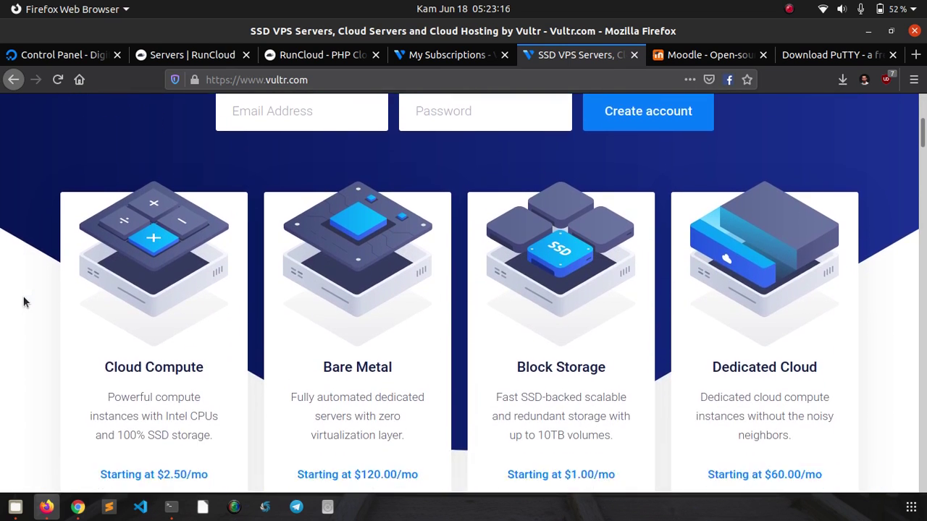
scroll(29, 348, up, 5)
scroll(29, 348, up, 3)
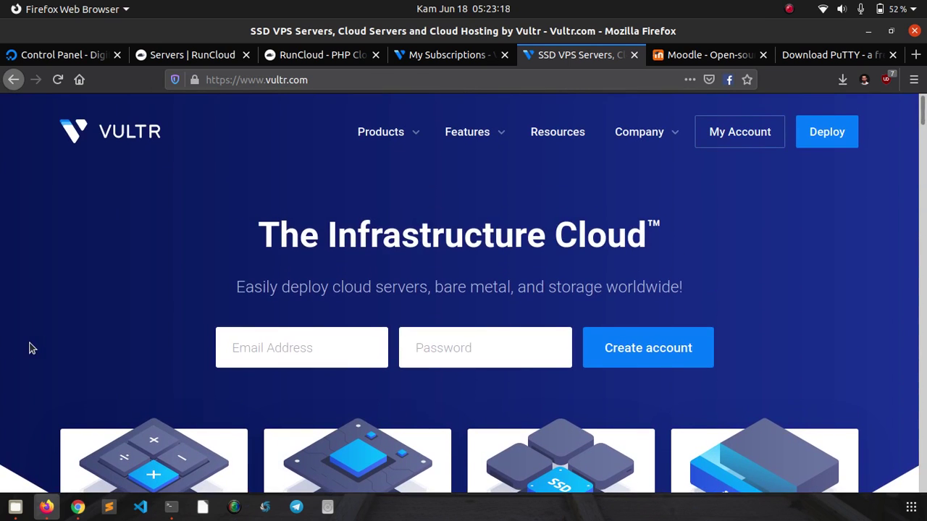
click(271, 56)
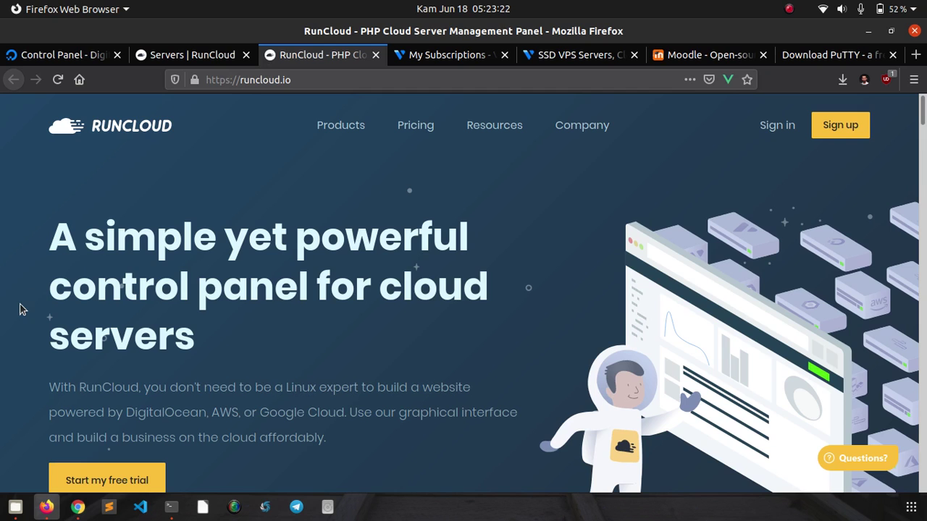
- Browse the RunCloud homepage, then switch to the 'My Subscriptions - Vultr.com' products tab
scroll(22, 309, down, 1)
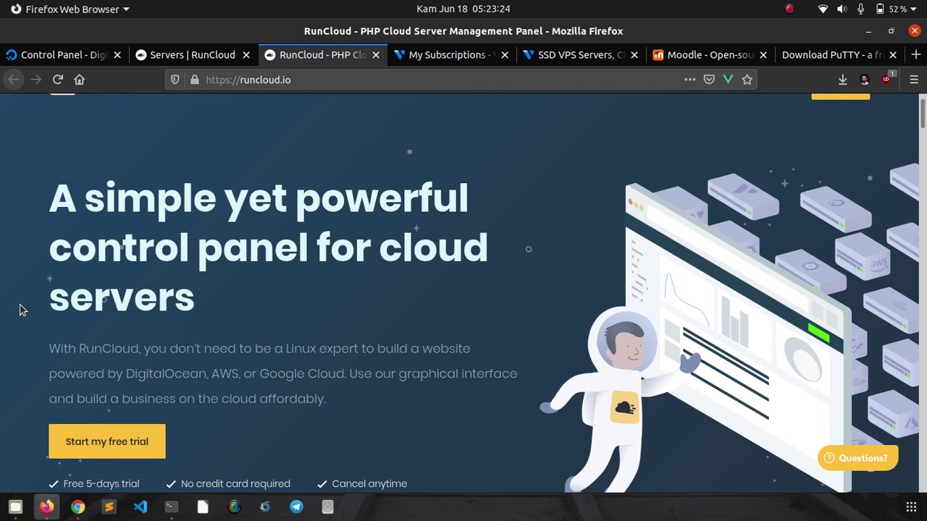
scroll(22, 310, up, 1)
scroll(21, 310, down, 2)
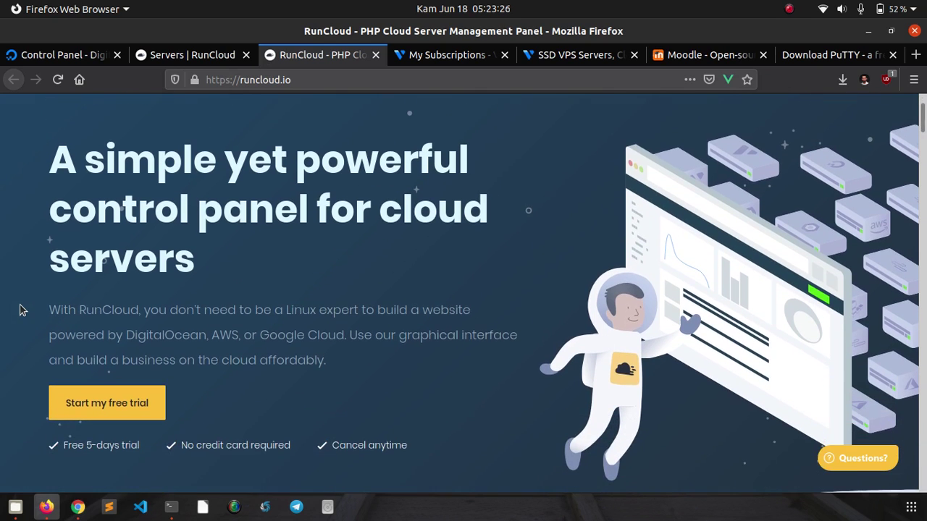
scroll(20, 310, up, 2)
scroll(20, 310, down, 7)
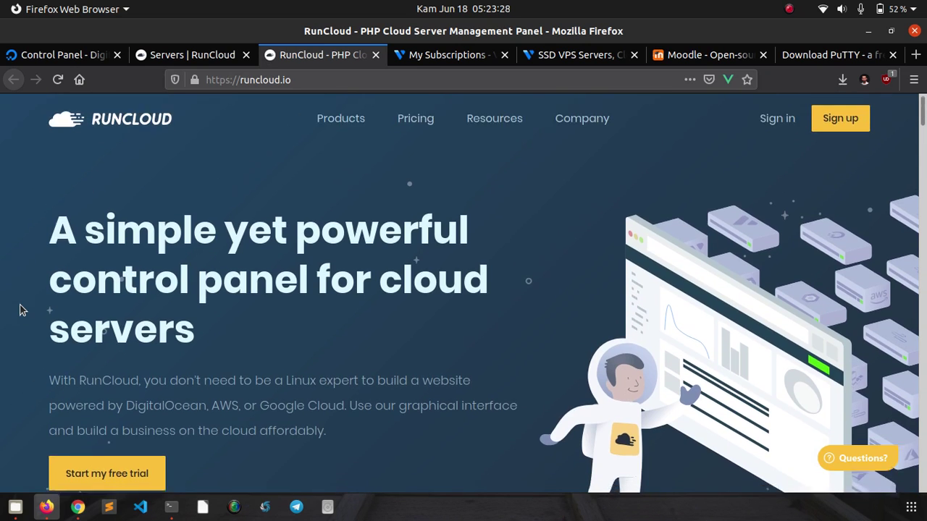
scroll(21, 310, down, 4)
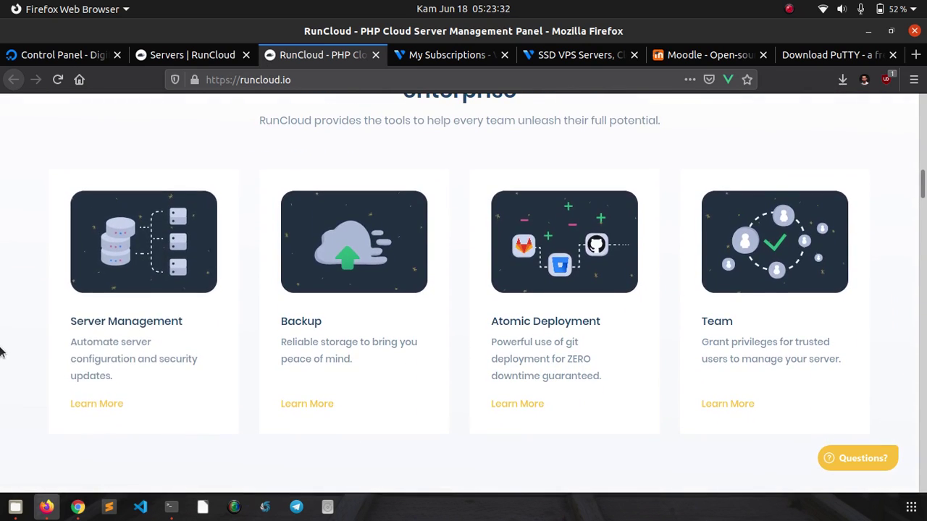
scroll(0, 352, up, 1)
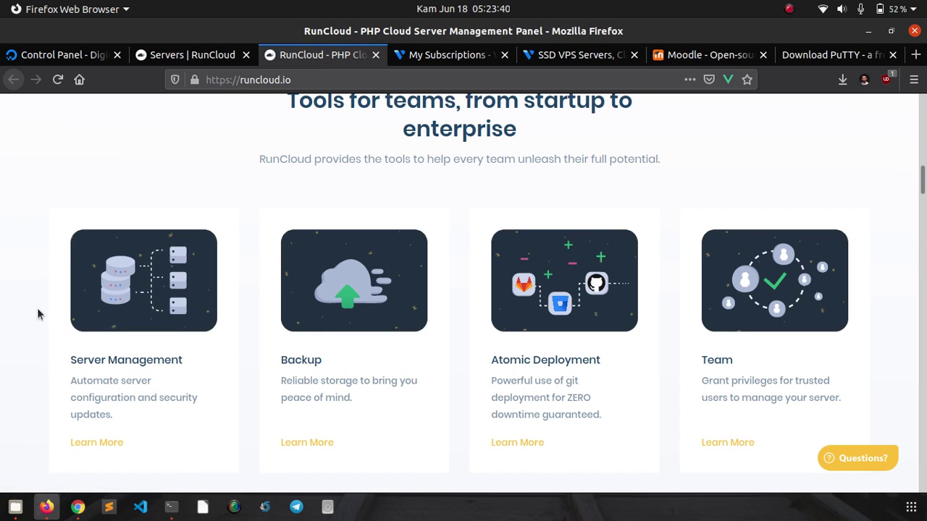
scroll(38, 313, up, 7)
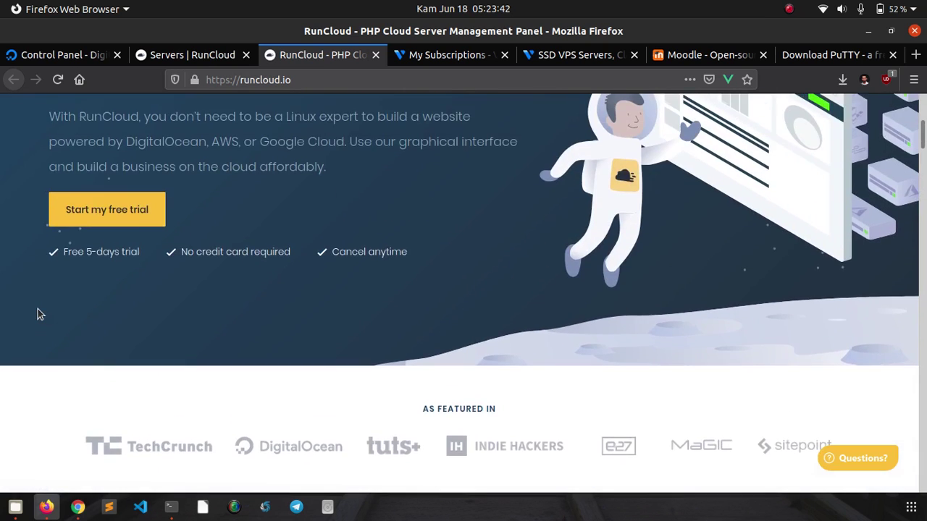
scroll(37, 310, up, 4)
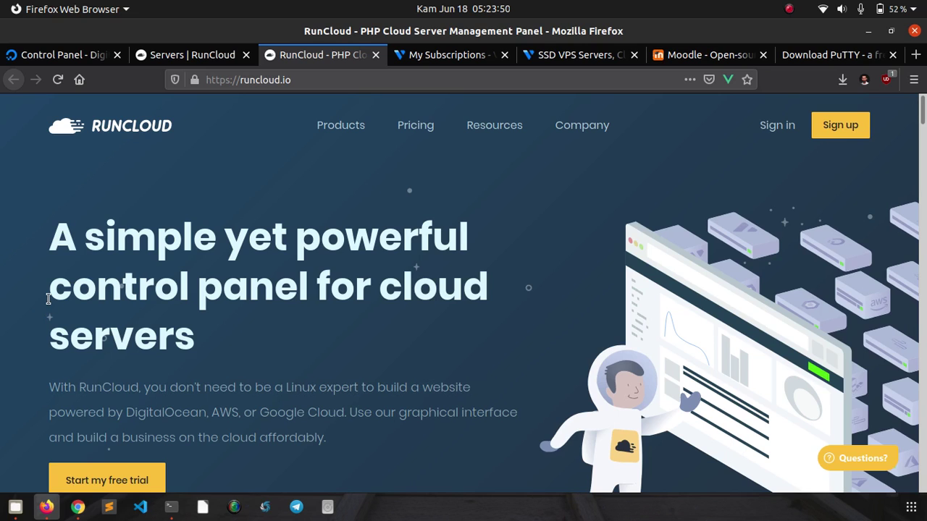
click(454, 58)
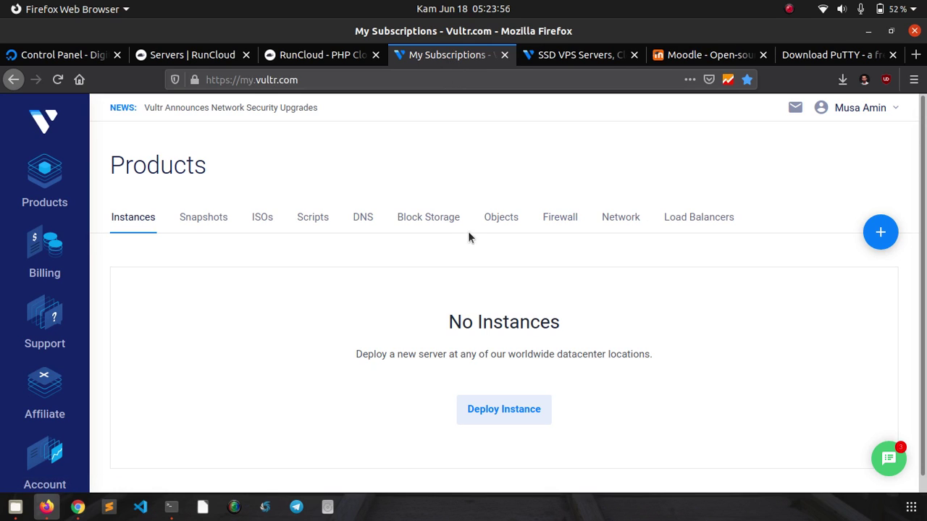
- Start deploying a new Vultr server and set its location to Singapore
scroll(898, 173, down, 1)
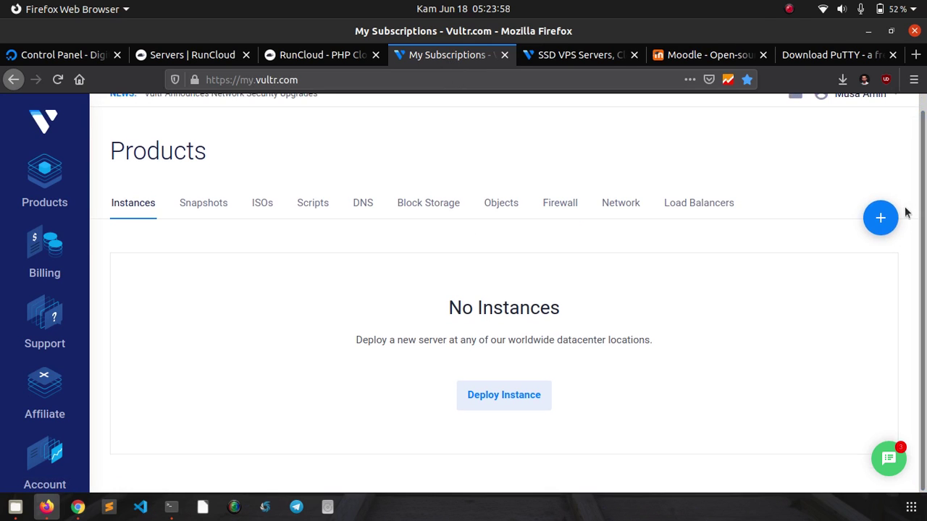
mouse_move(877, 215)
click(864, 259)
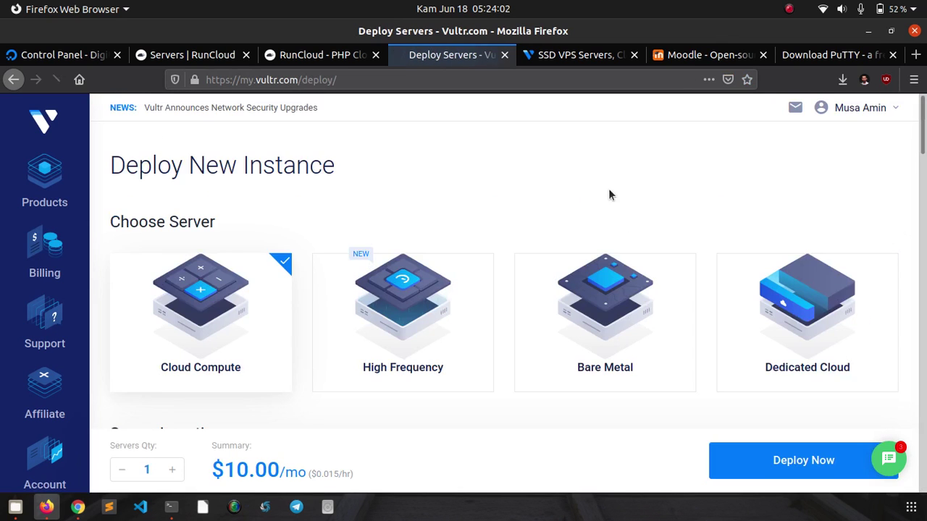
scroll(492, 214, down, 1)
scroll(477, 222, down, 3)
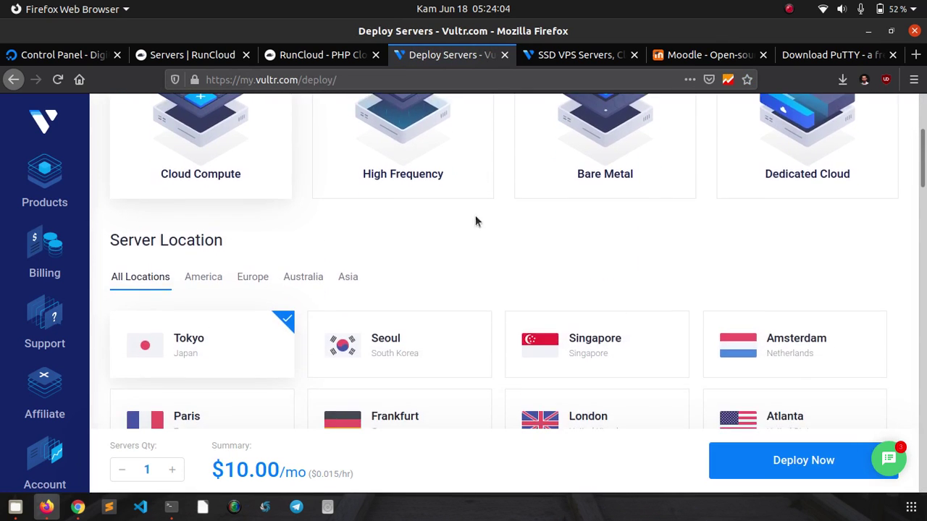
scroll(474, 220, up, 3)
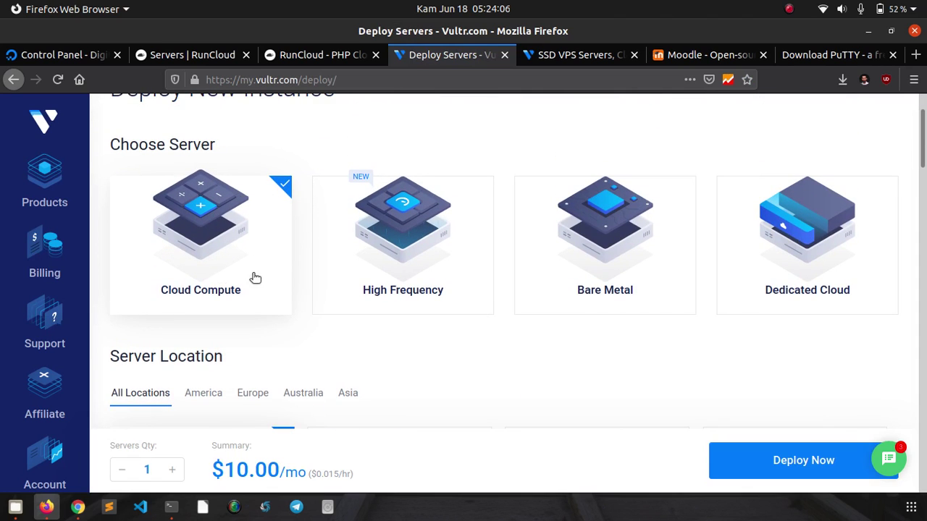
scroll(507, 297, down, 4)
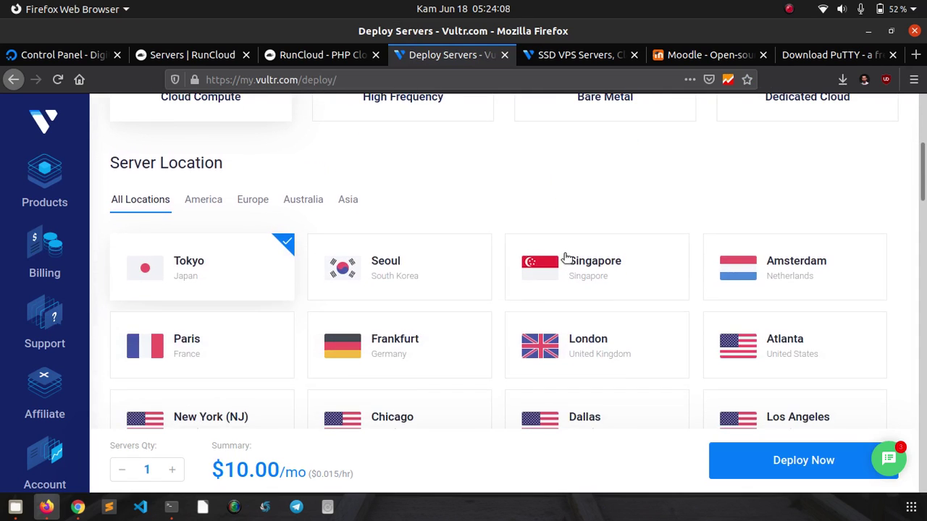
click(571, 254)
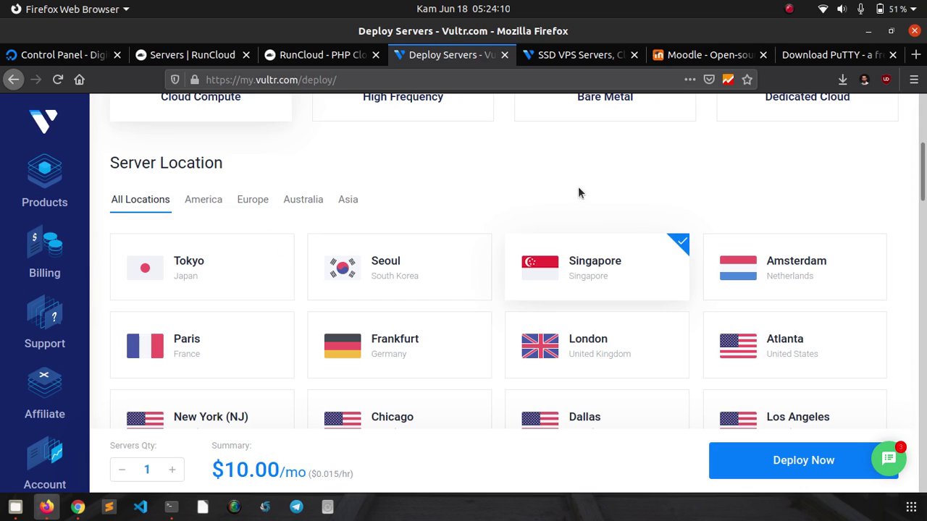
- Choose Ubuntu 18.04 x64 as the server type
scroll(583, 199, down, 6)
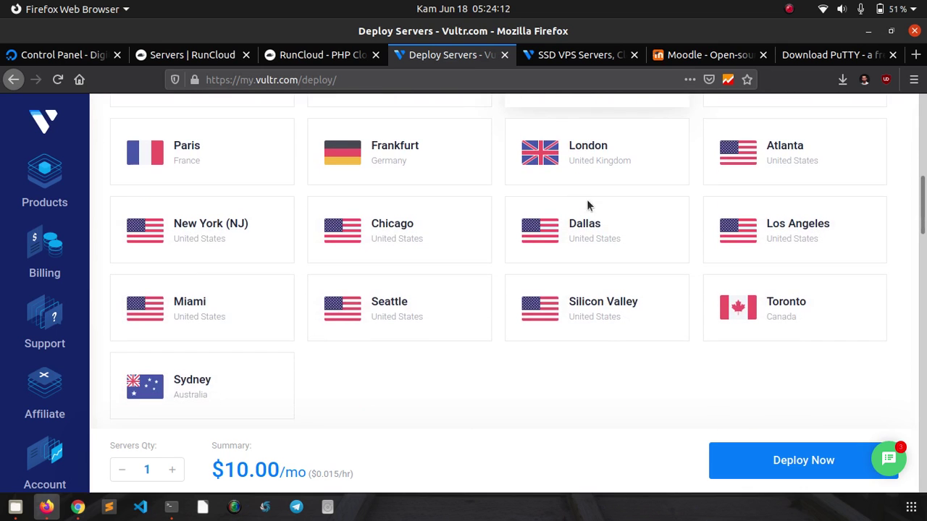
scroll(589, 207, down, 3)
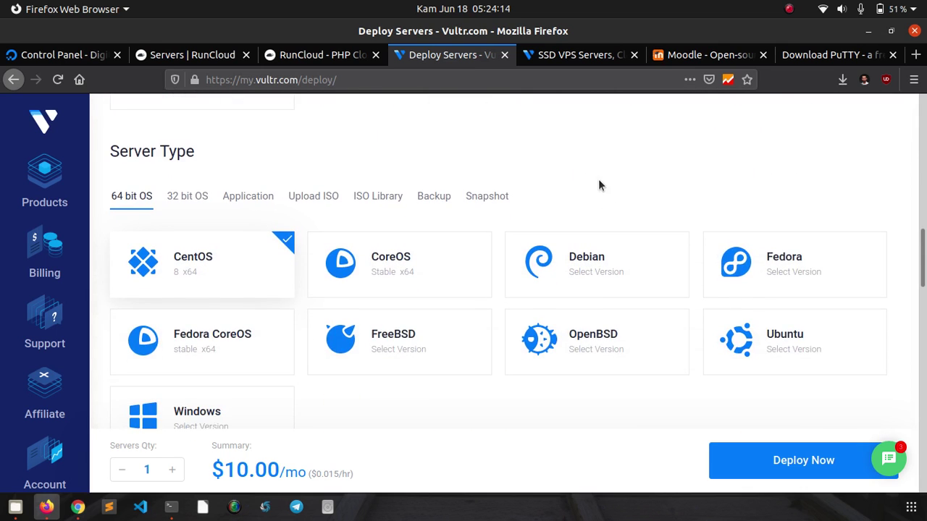
scroll(761, 135, down, 3)
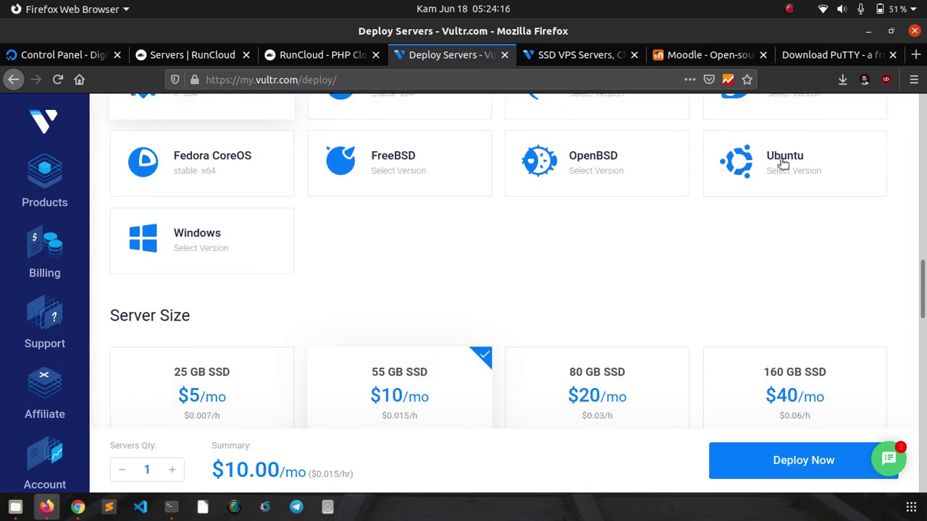
click(797, 166)
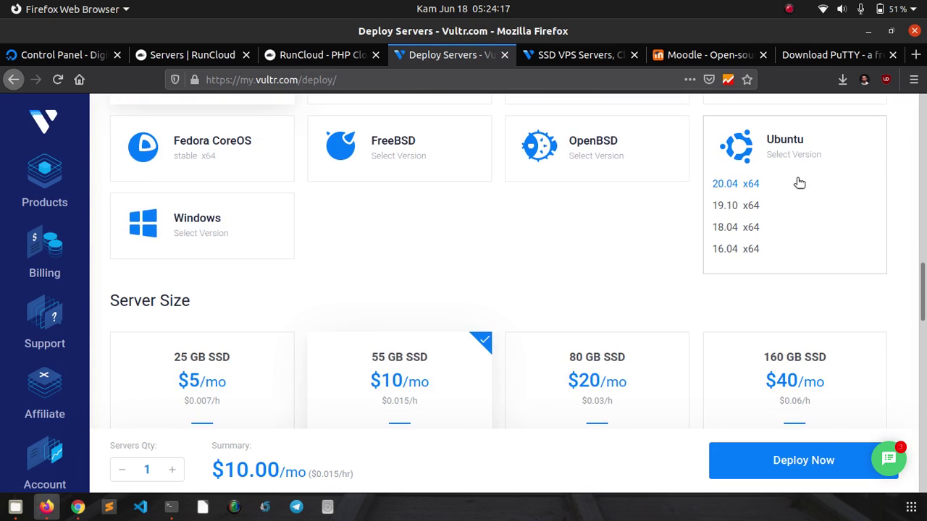
click(736, 228)
scroll(642, 235, down, 4)
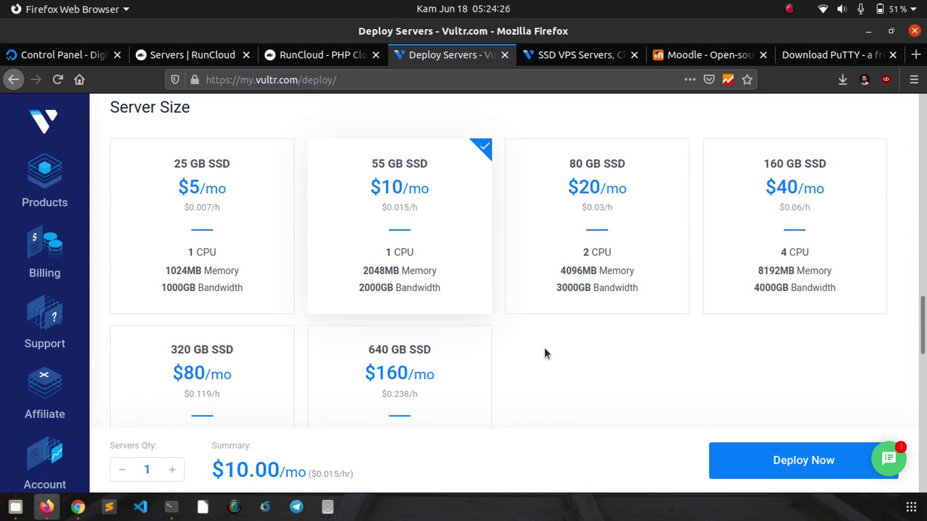
- Select the 25 GB SSD $5/mo server size
click(209, 192)
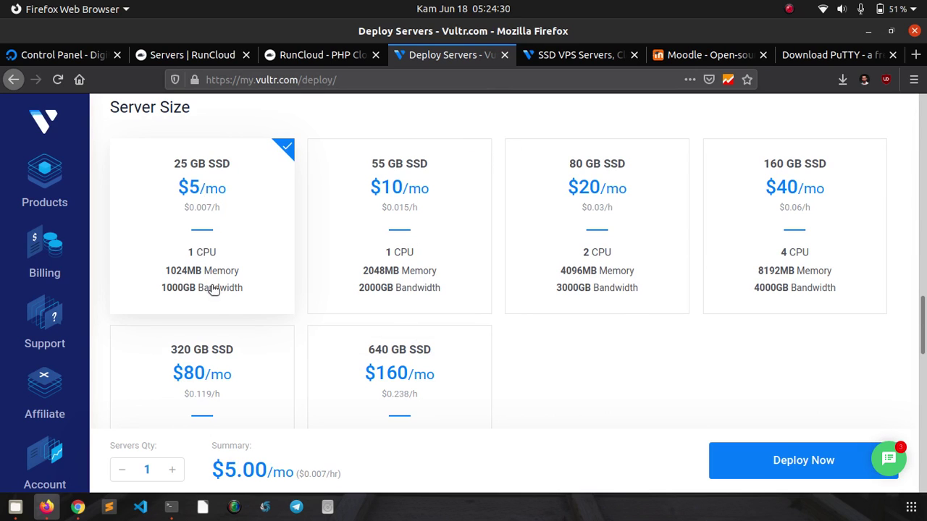
scroll(652, 368, down, 4)
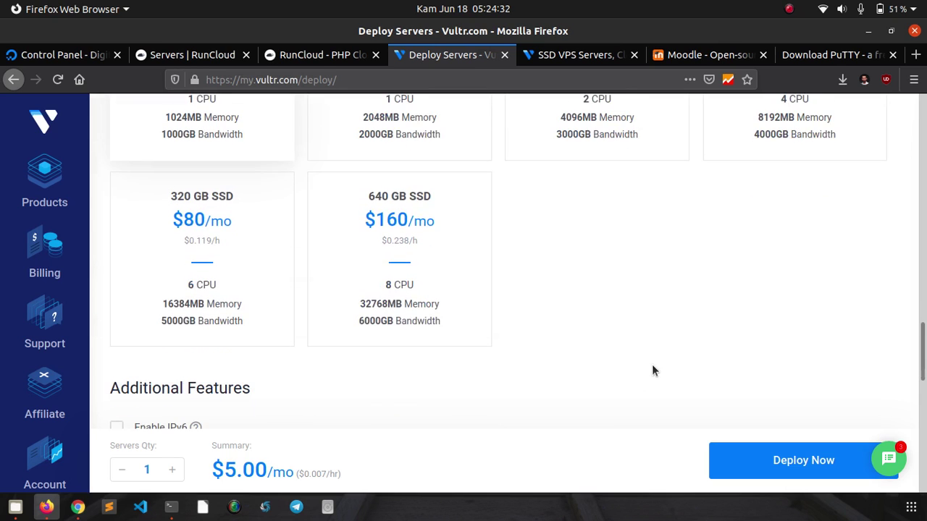
scroll(618, 274, down, 3)
scroll(605, 232, down, 3)
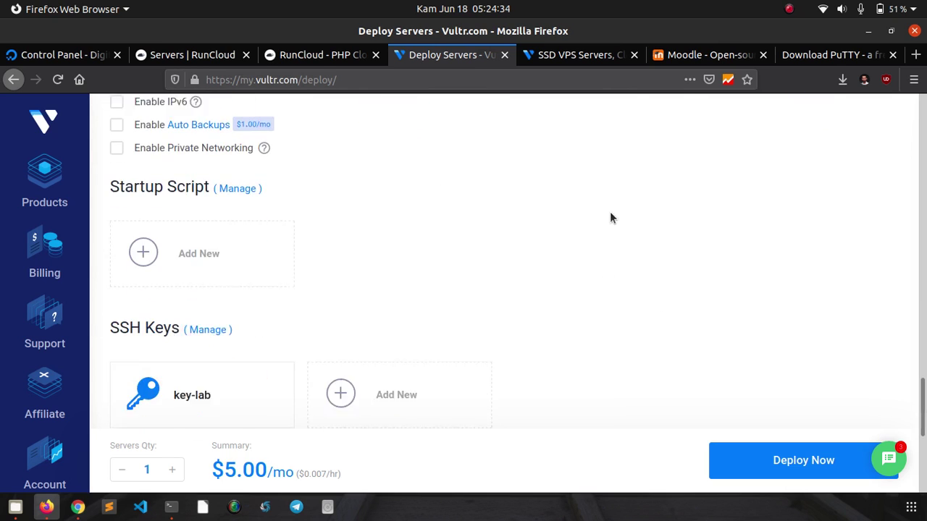
scroll(614, 207, down, 4)
scroll(617, 210, down, 1)
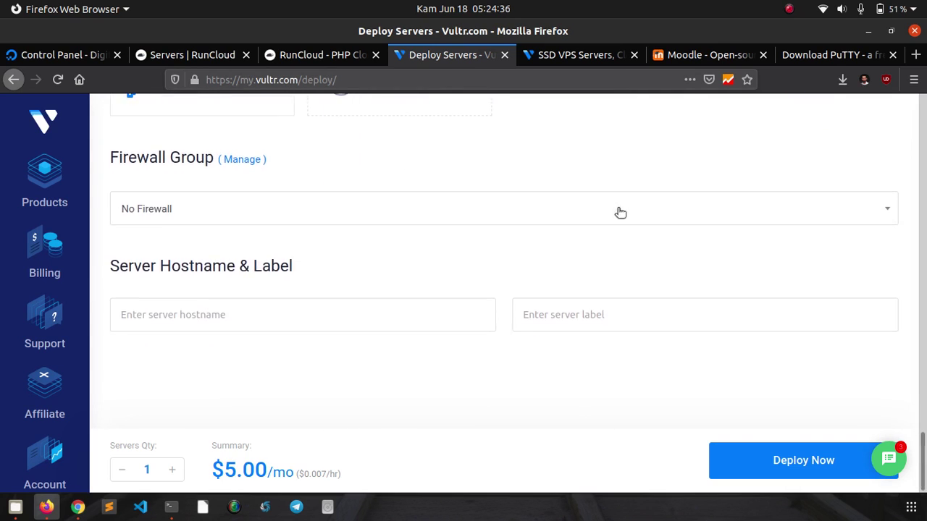
- Set the server hostname and label to 'moodle' and deploy it
click(341, 330)
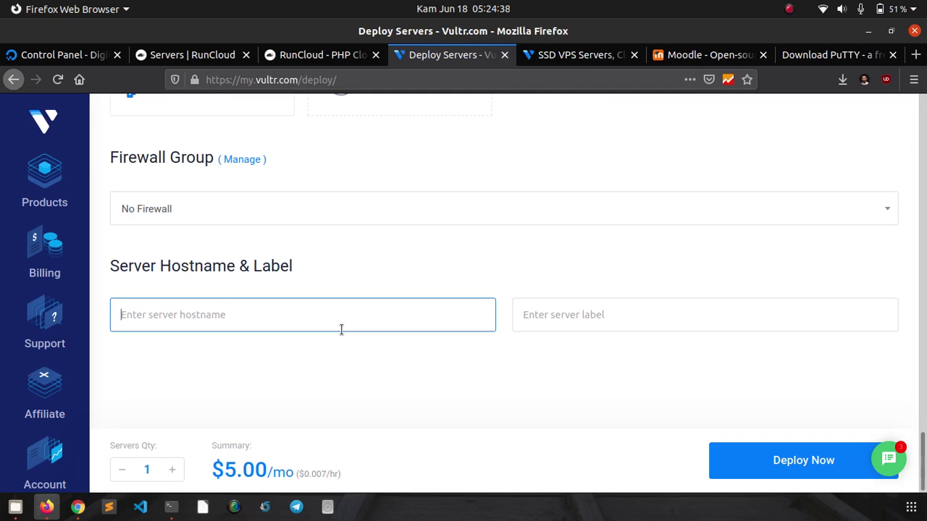
text(m)
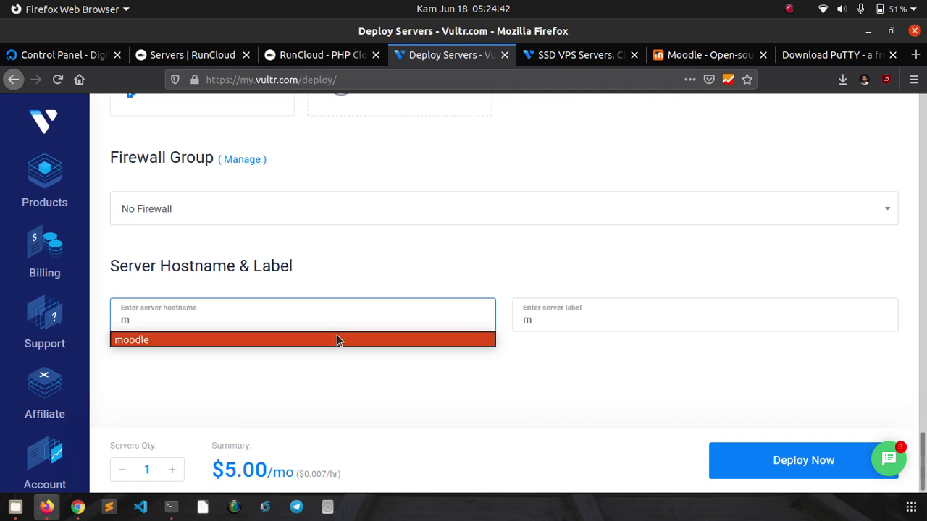
click(339, 339)
click(529, 324)
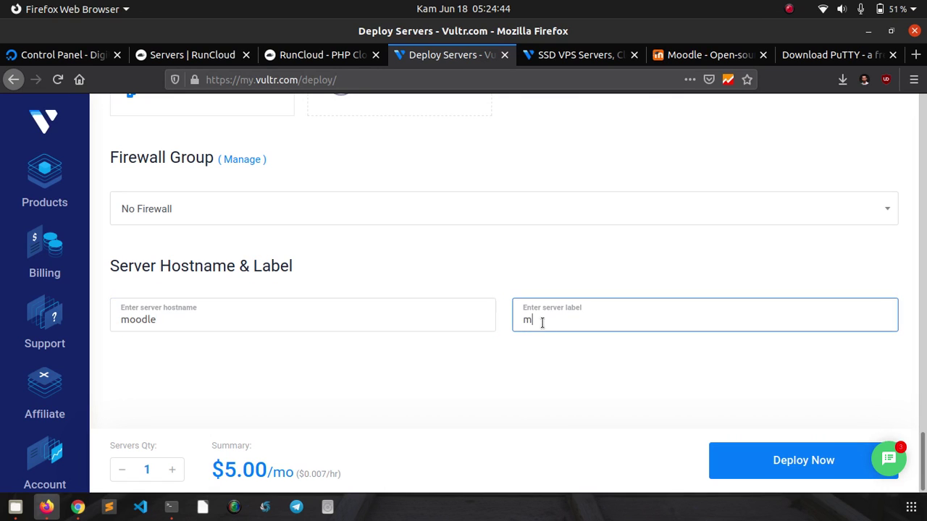
text(oodle)
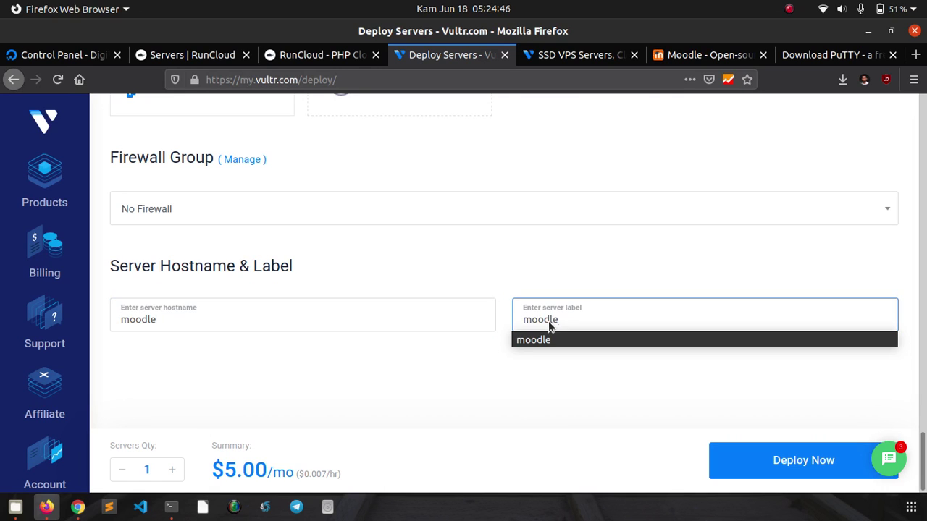
click(548, 341)
click(544, 375)
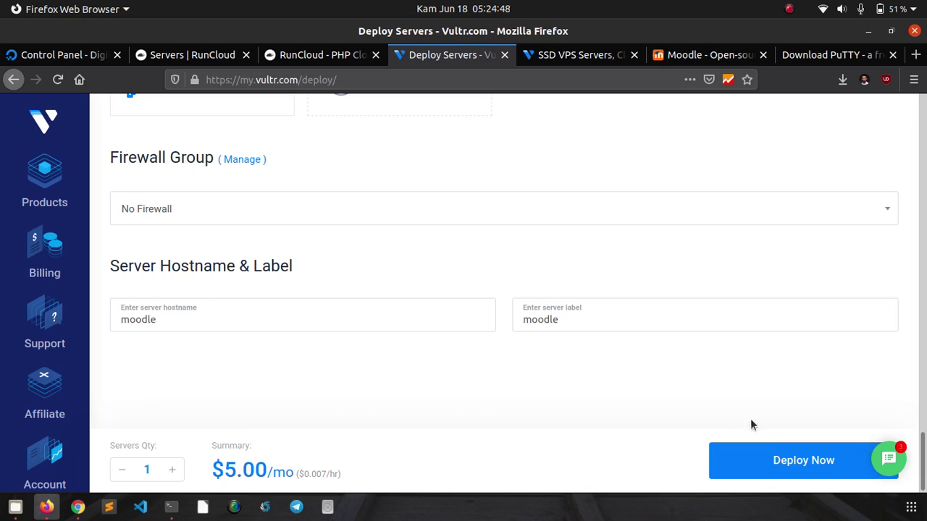
click(769, 467)
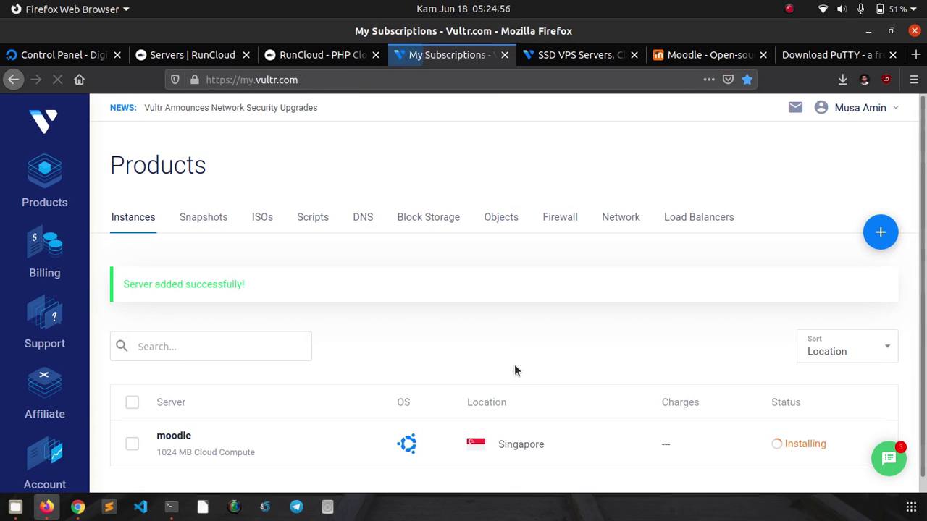
- Open the moodle server's details to get its IP, then switch to the DigitalOcean defnex.com tab
scroll(505, 287, down, 1)
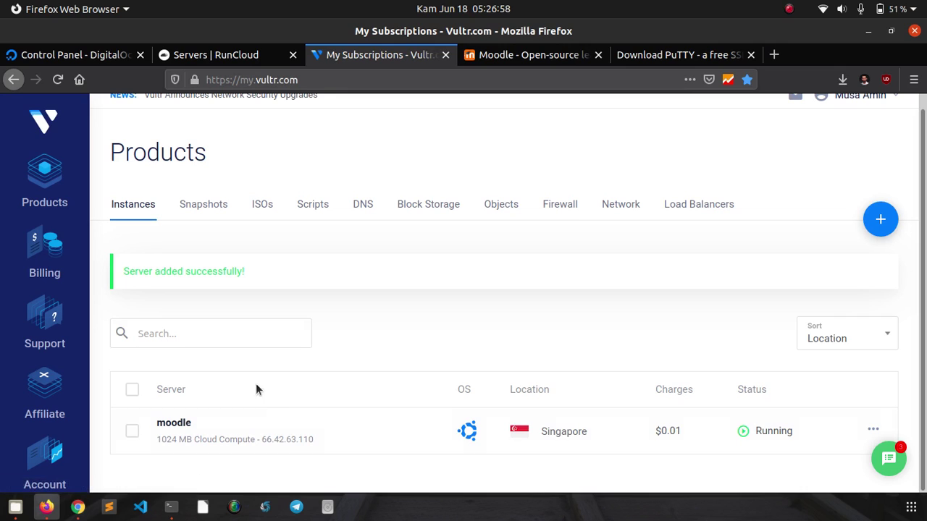
click(181, 424)
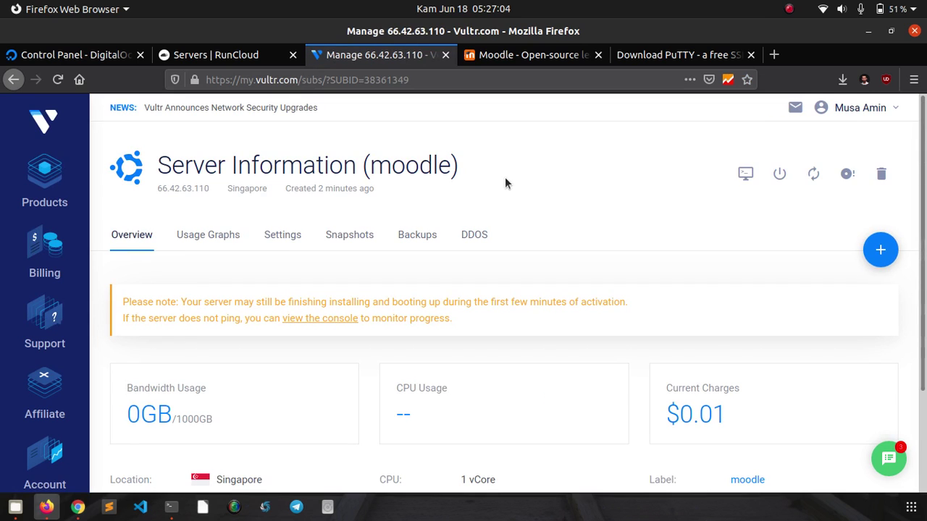
scroll(512, 175, down, 3)
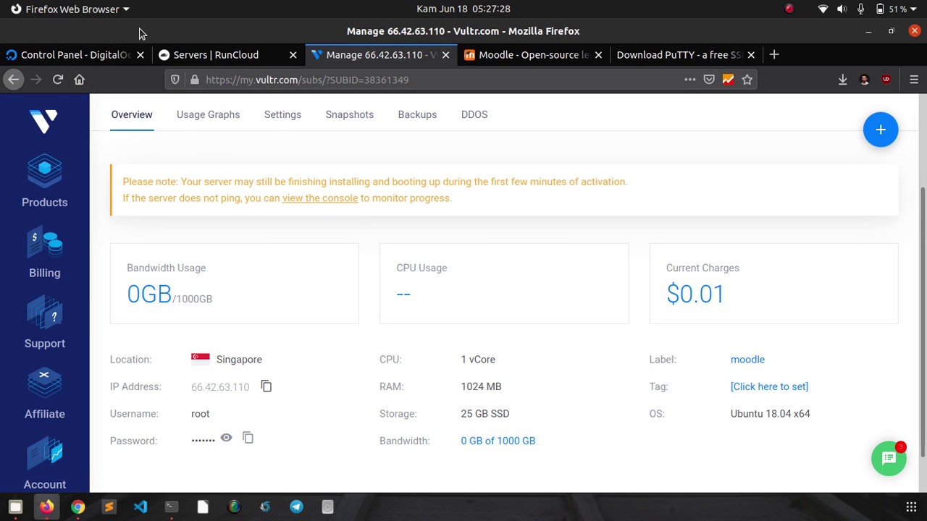
click(79, 61)
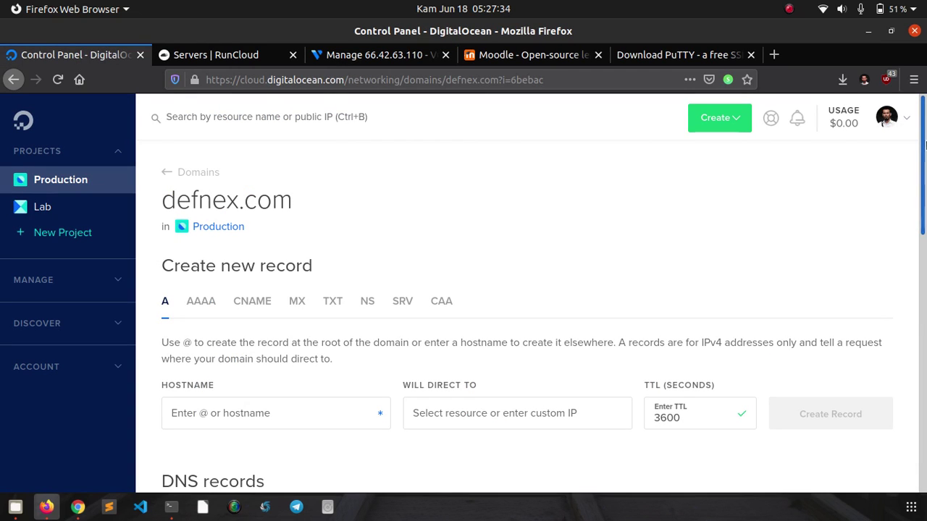
drag(925, 146, 922, 213)
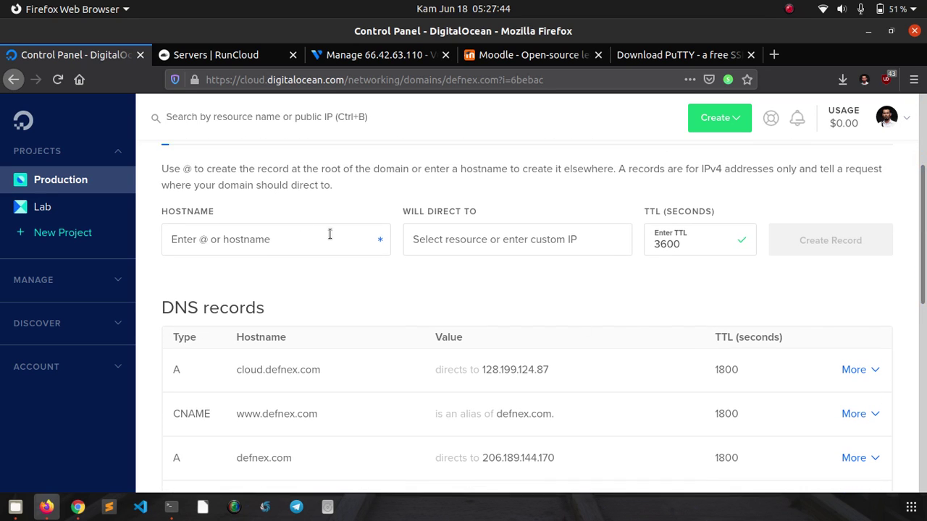
click(257, 234)
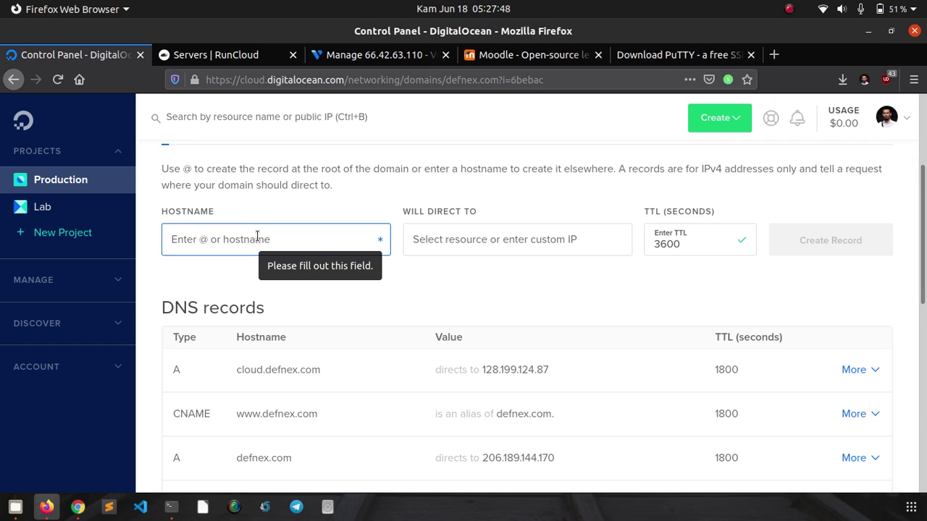
text(@)
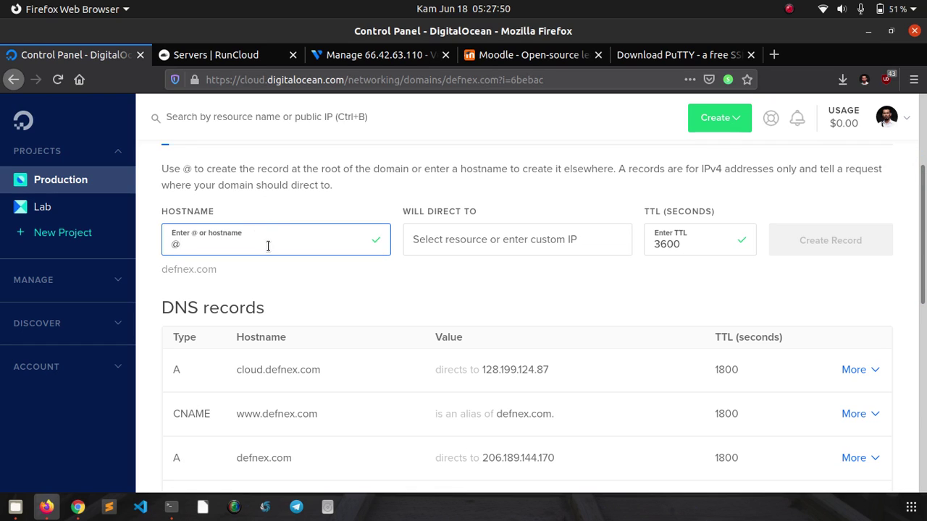
click(427, 235)
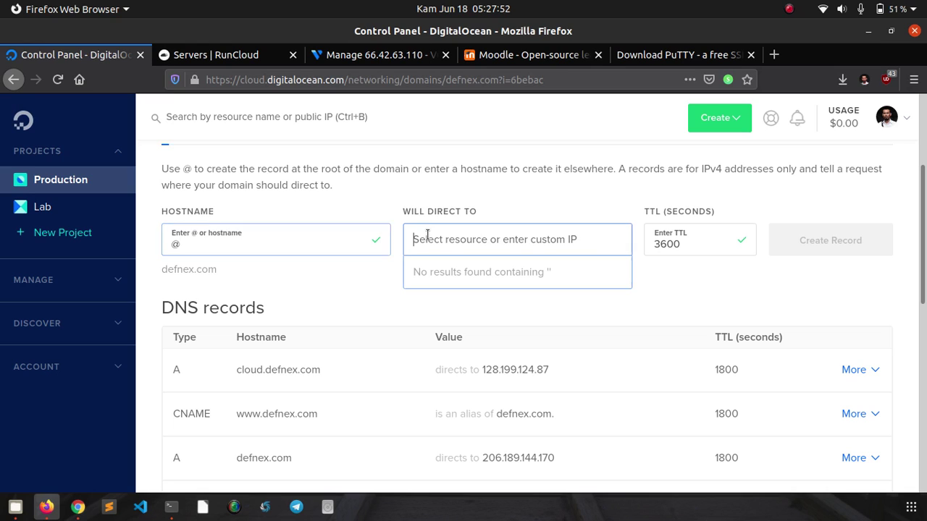
click(347, 299)
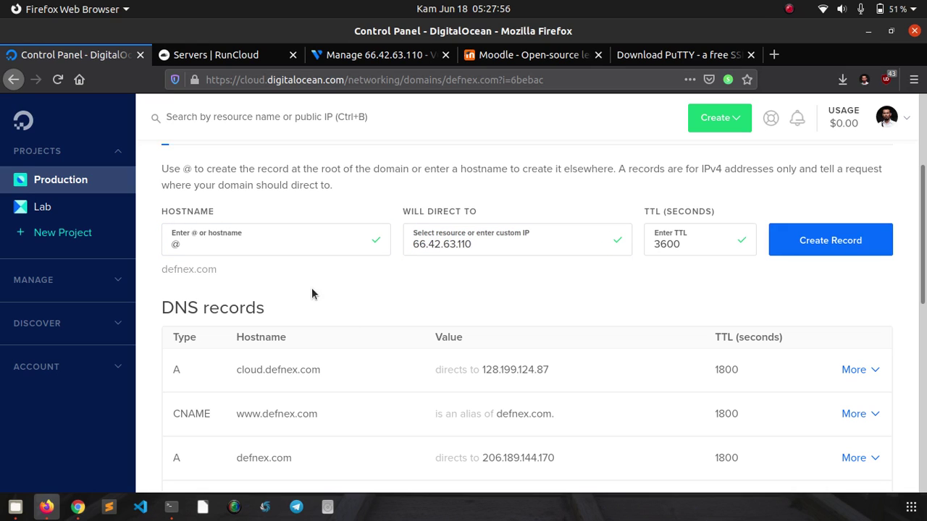
double_click(196, 270)
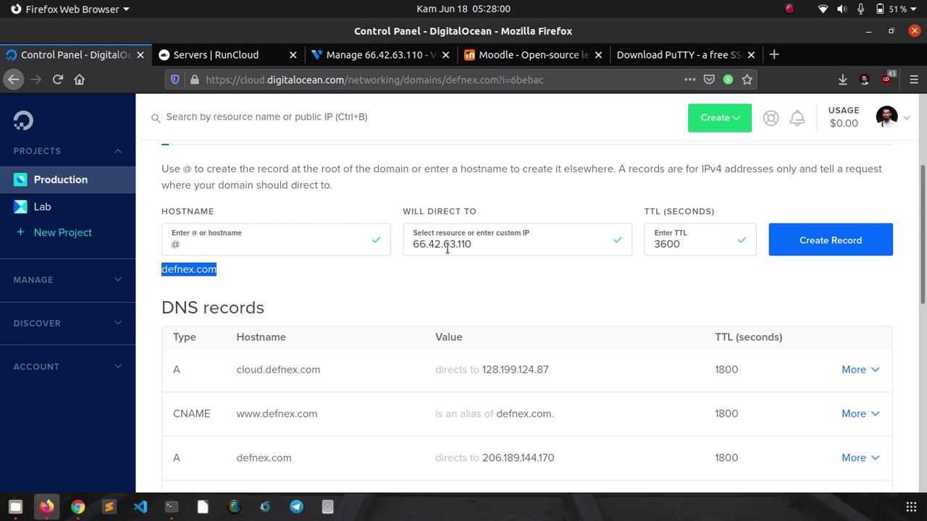
click(362, 289)
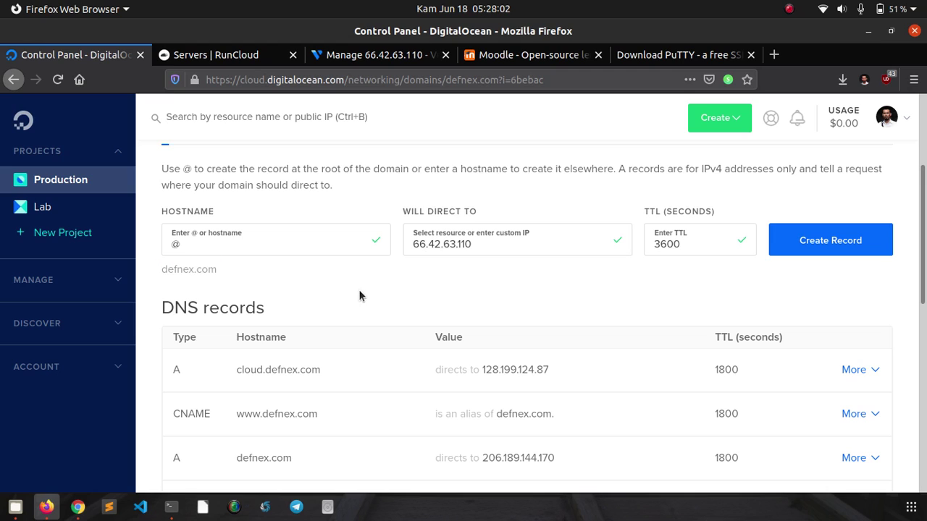
double_click(223, 254)
key(BackSpace)
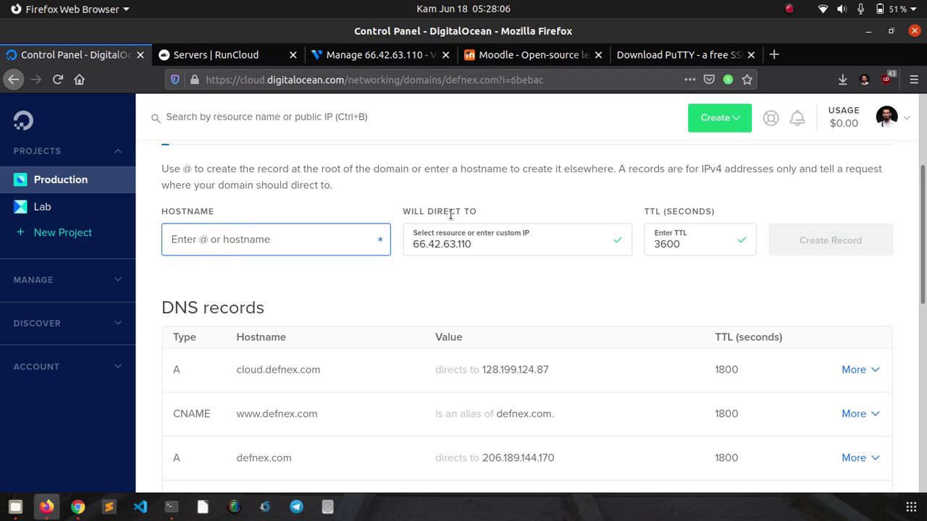
click(438, 231)
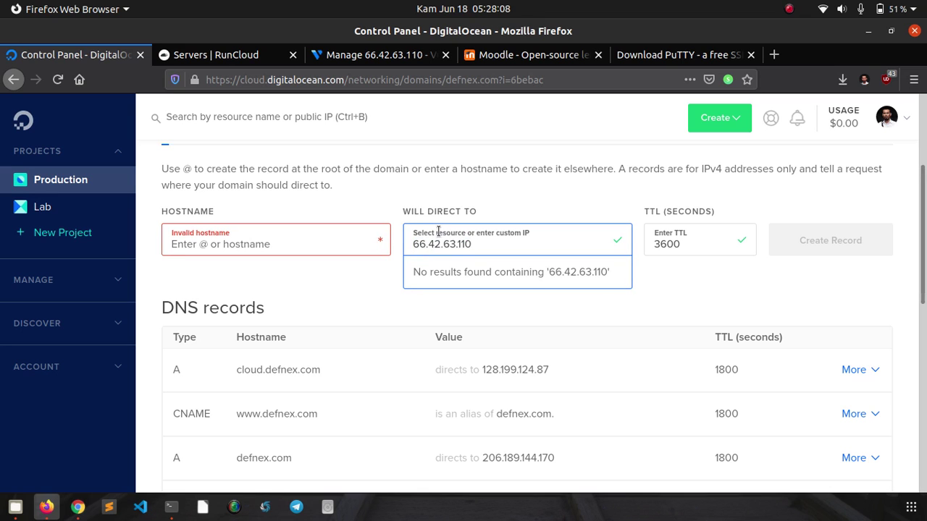
key(ctrl+a)
key(ctrl+c)
key(BackSpace)
scroll(316, 267, up, 3)
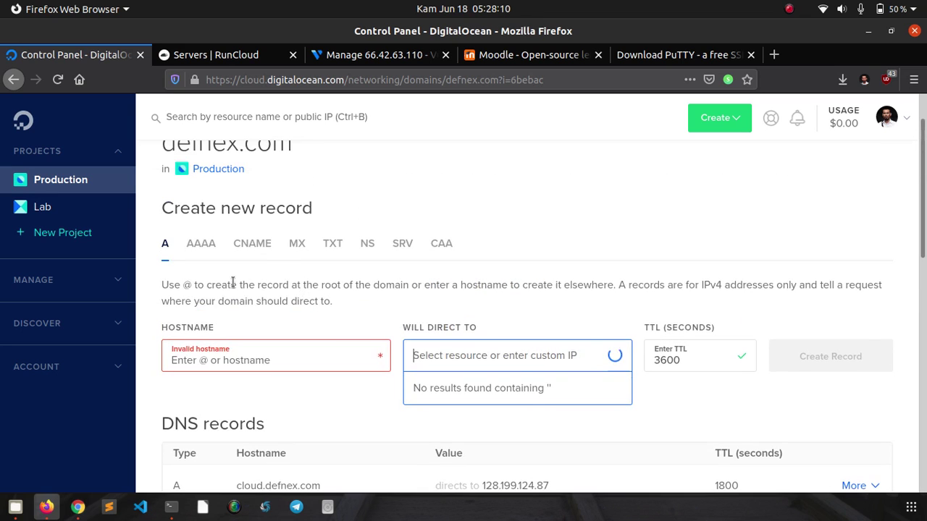
click(250, 243)
scroll(305, 242, down, 3)
click(262, 228)
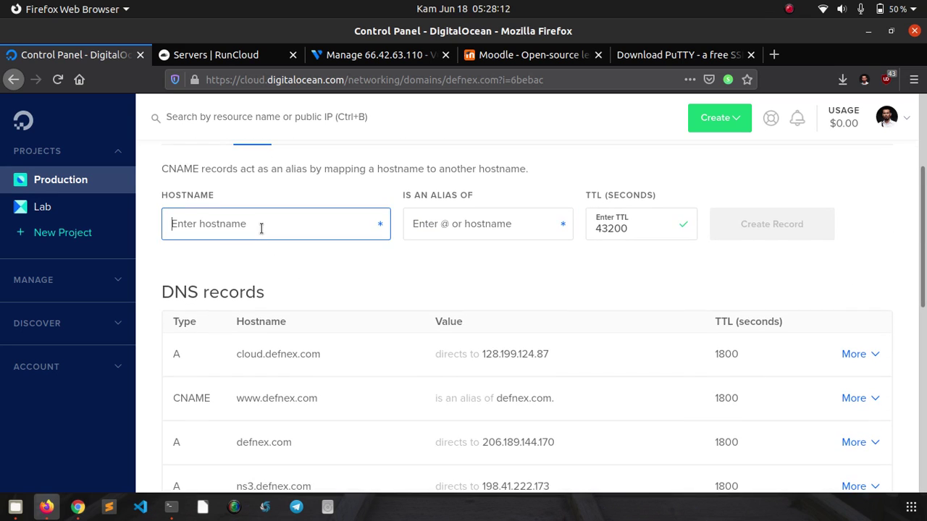
text(www)
click(462, 224)
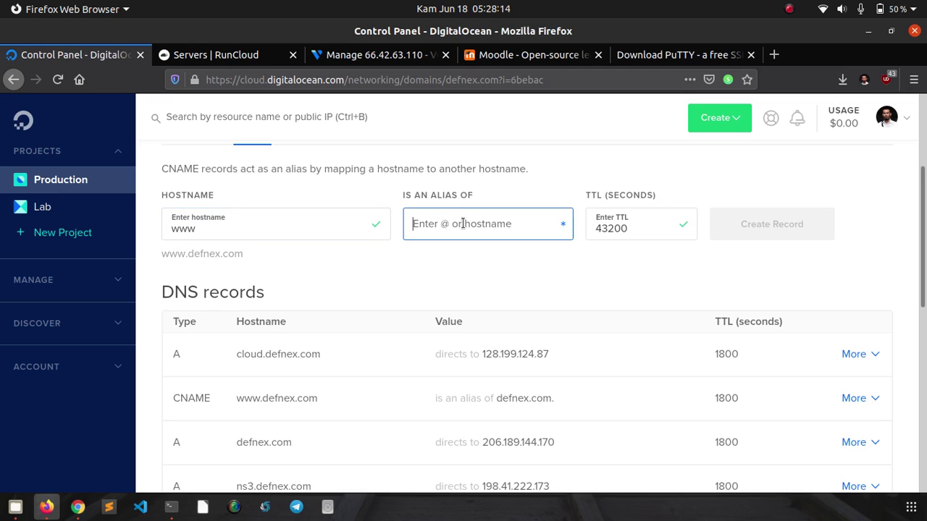
text(@)
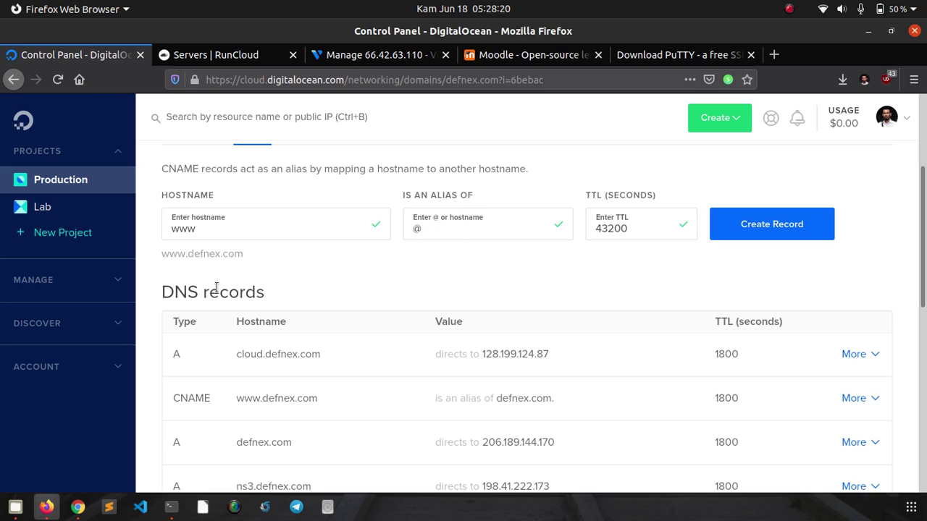
double_click(180, 255)
click(276, 443)
double_click(234, 233)
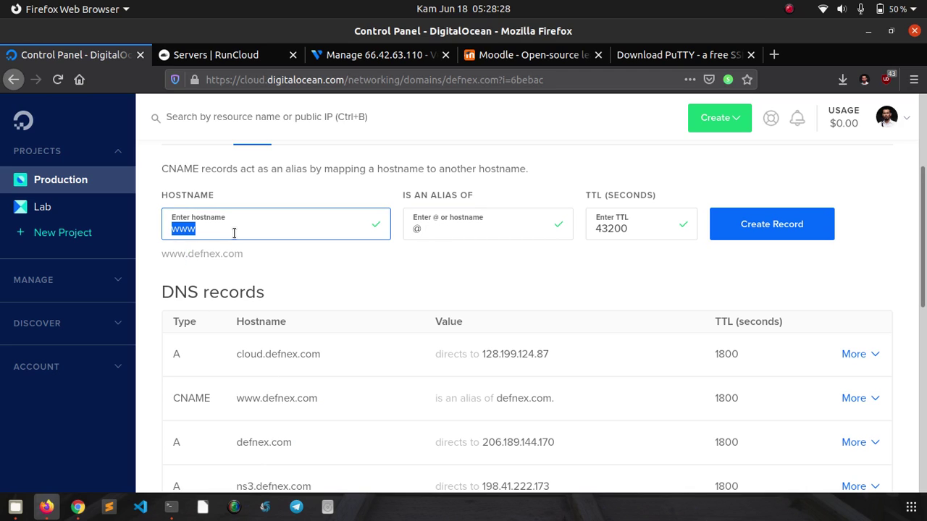
key(BackSpace)
scroll(244, 232, up, 2)
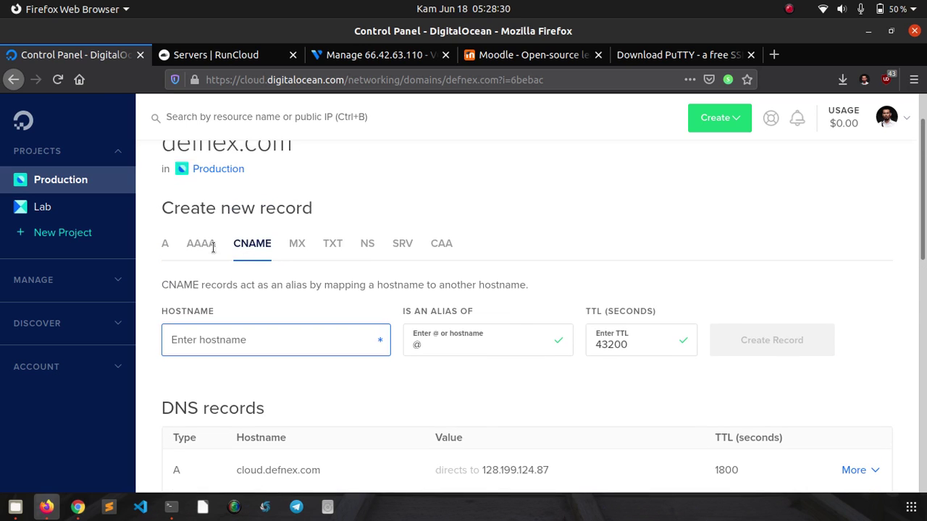
click(166, 253)
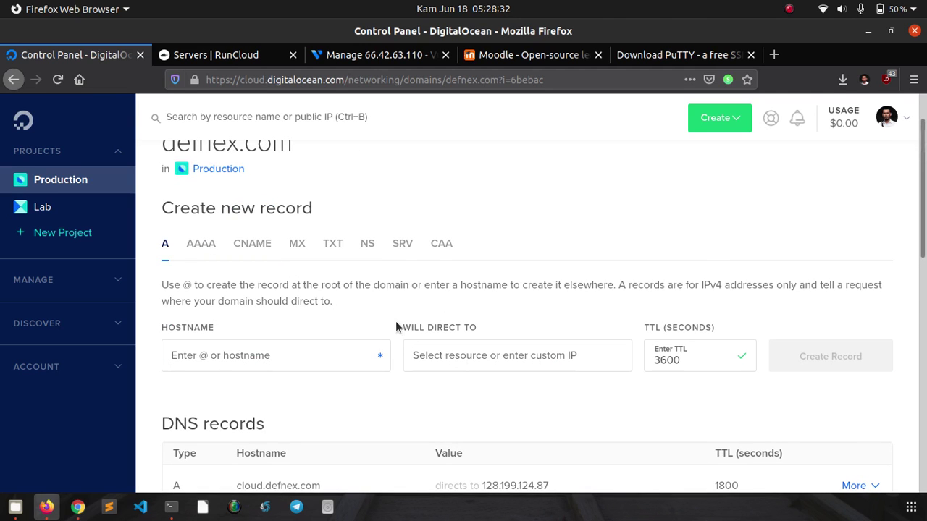
scroll(397, 326, down, 2)
scroll(304, 286, up, 1)
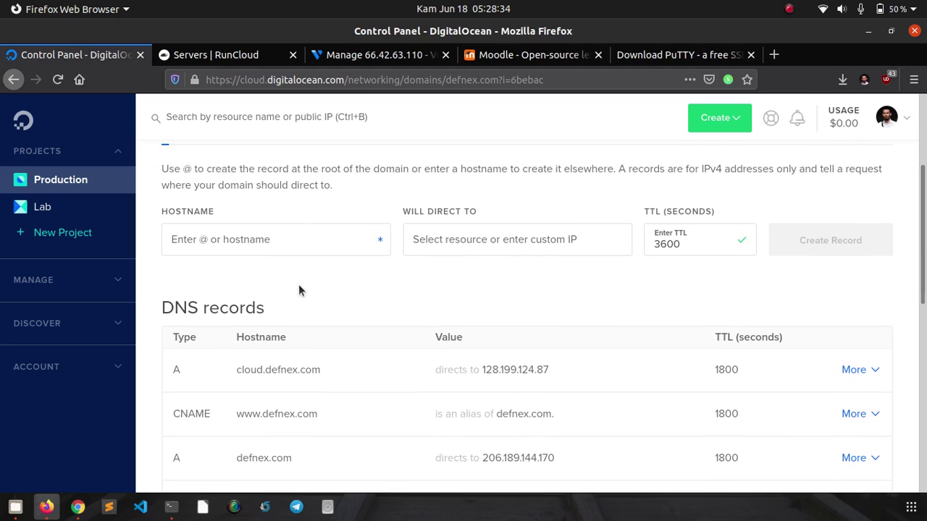
- Create an A record 'moodle' directing to 66.42.63.110 and dismiss the success notice
click(305, 248)
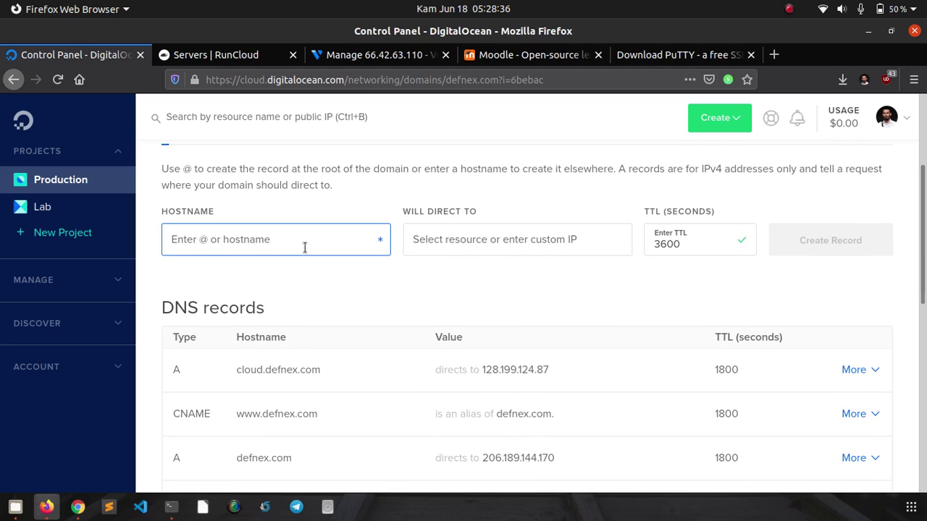
text(moodle)
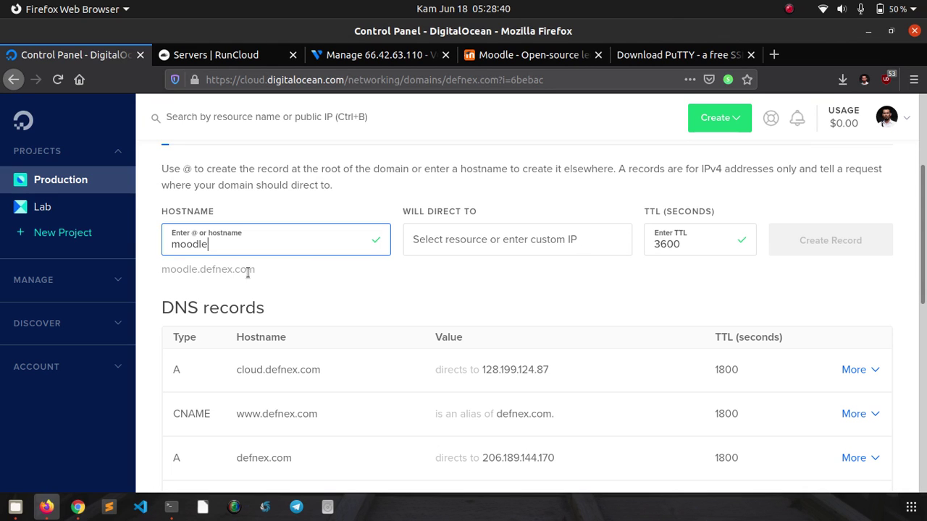
click(456, 237)
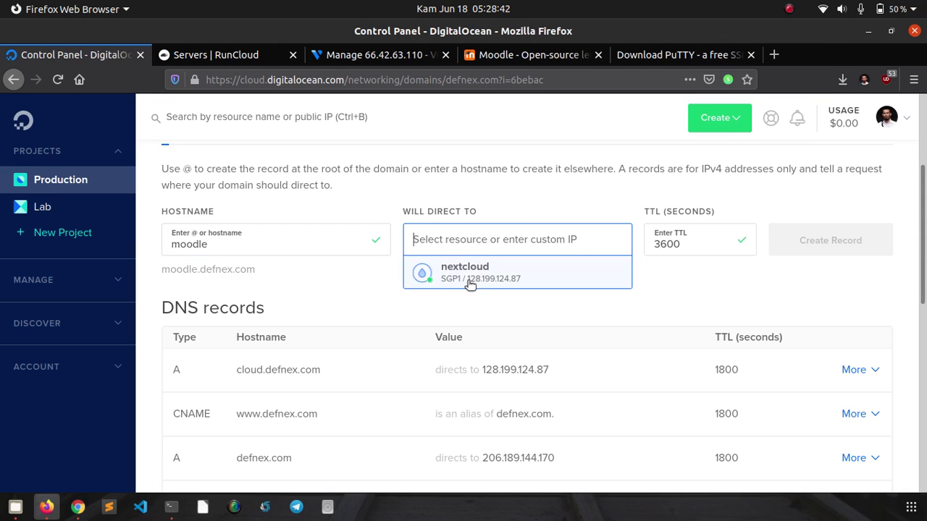
key(ctrl+v)
click(372, 314)
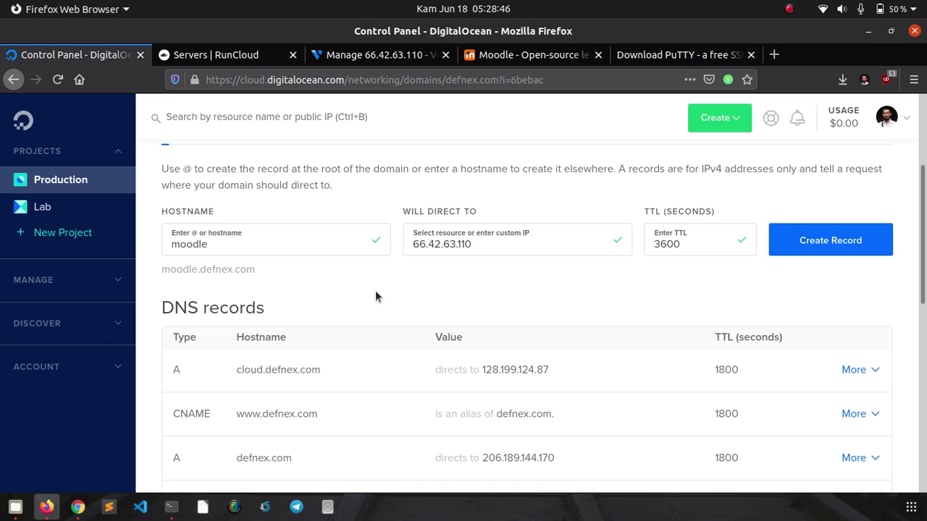
click(779, 252)
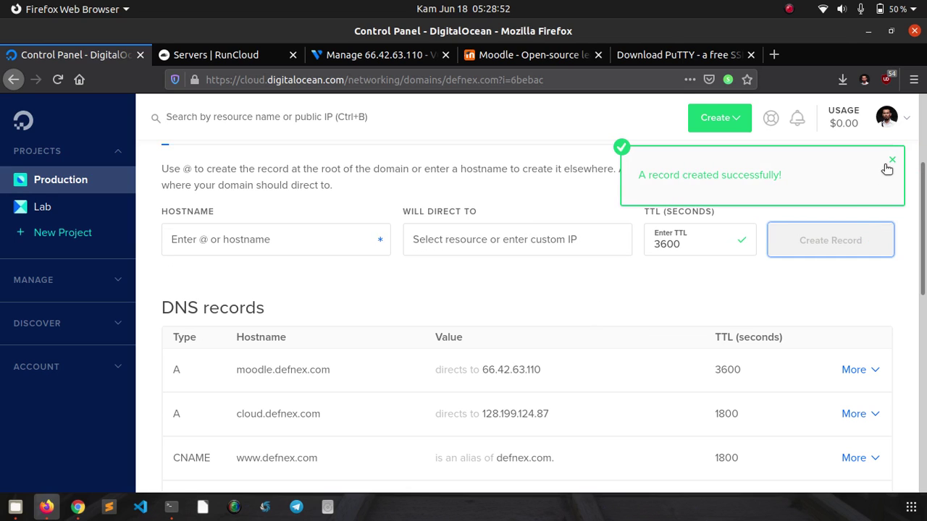
click(893, 161)
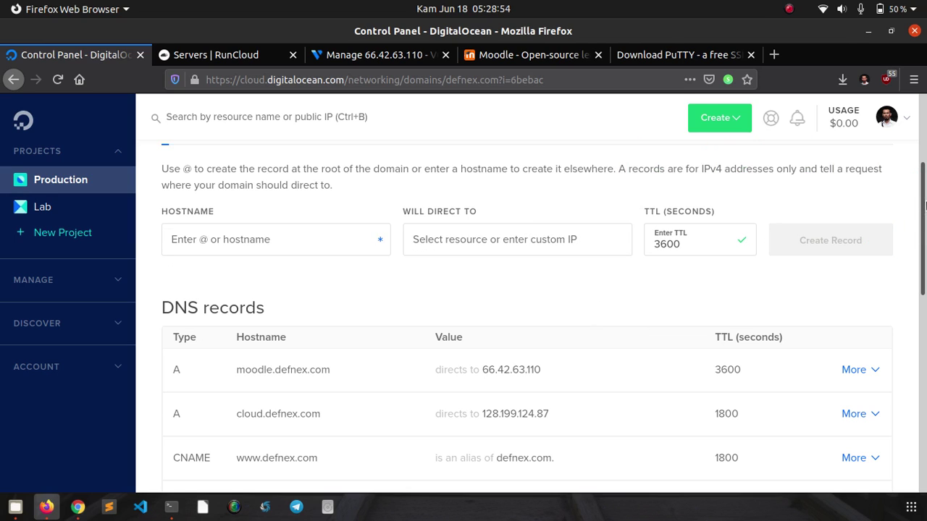
drag(924, 204, 924, 176)
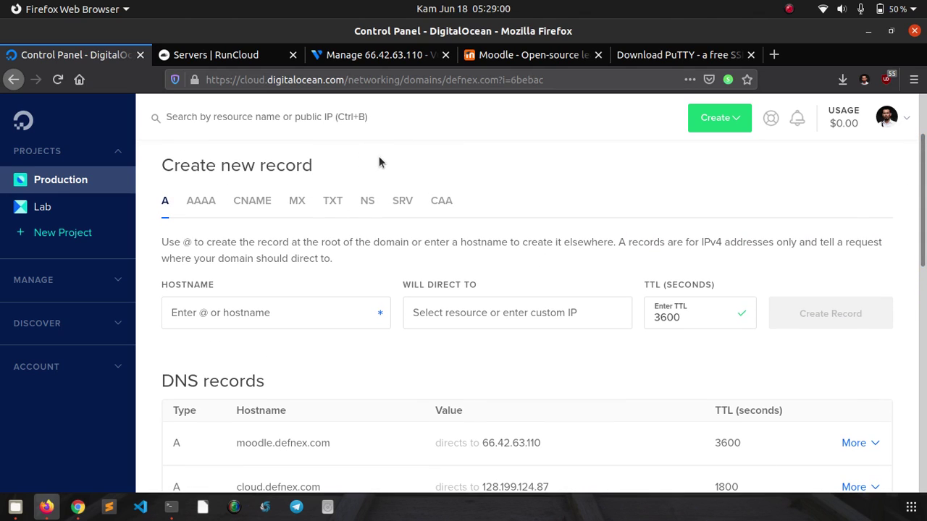
- Check the Vultr server details, view the PuTTY latest release downloads, then close the PuTTY tab
click(360, 58)
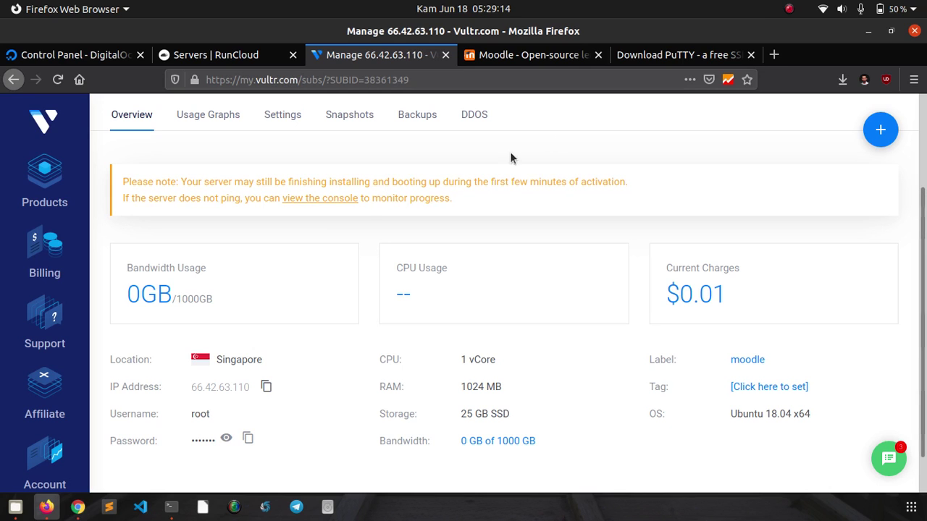
click(640, 61)
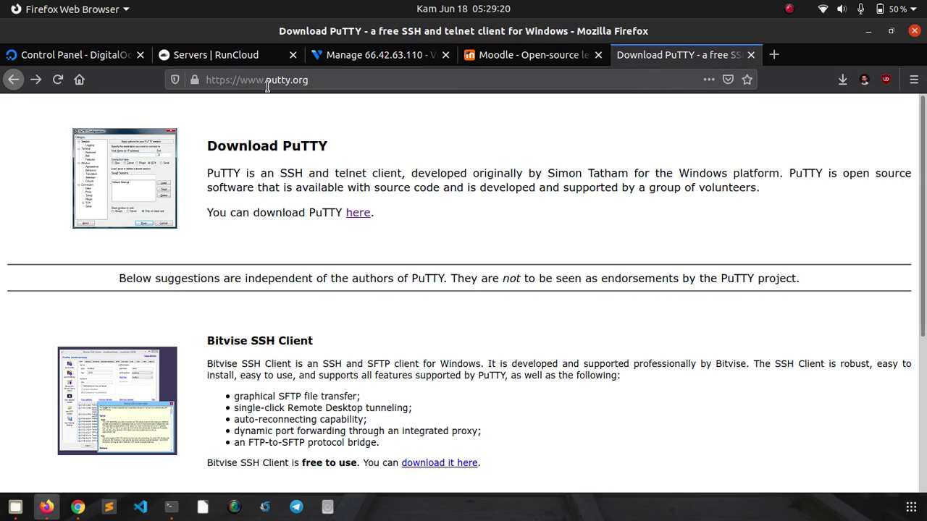
click(363, 217)
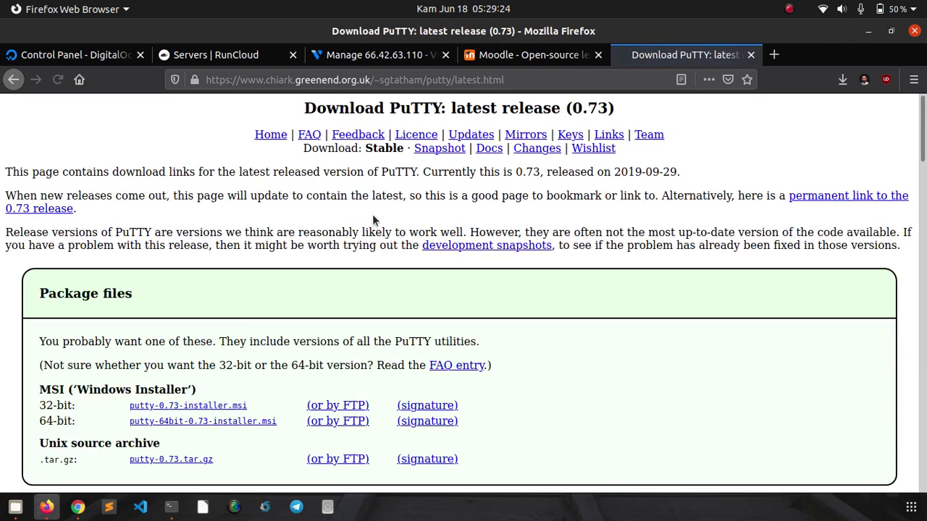
scroll(373, 250, down, 2)
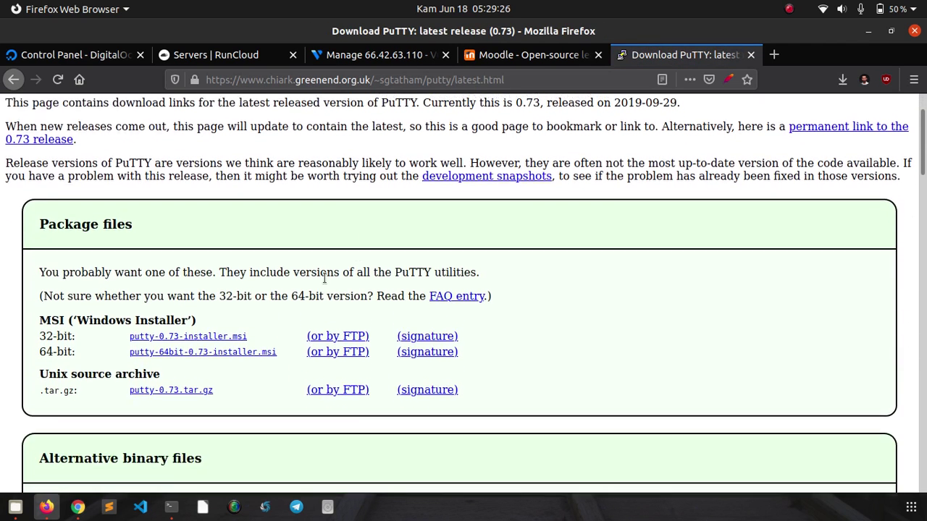
scroll(250, 301, up, 1)
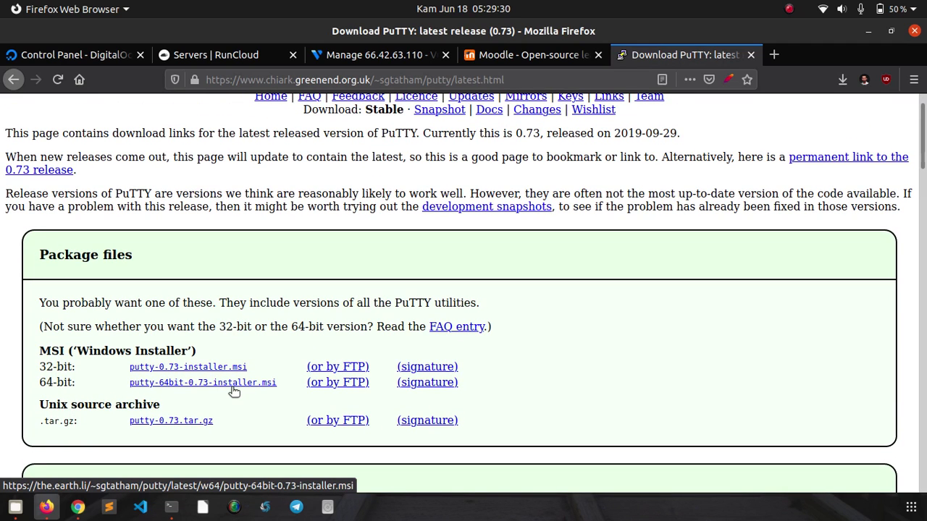
click(751, 55)
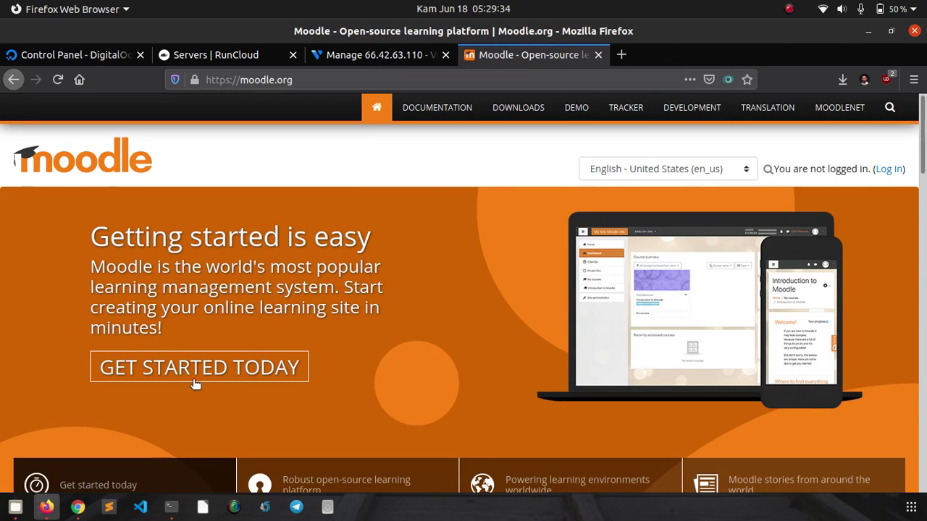
click(172, 507)
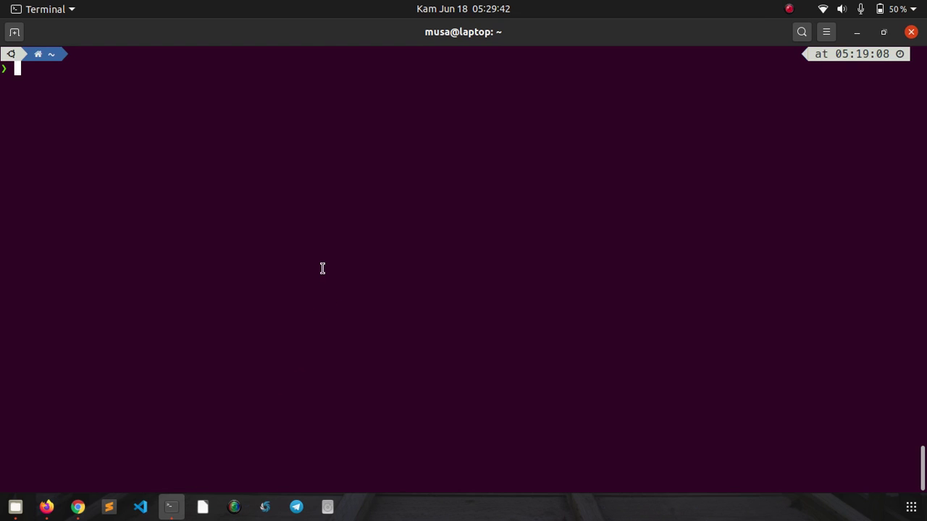
text(ssh root@)
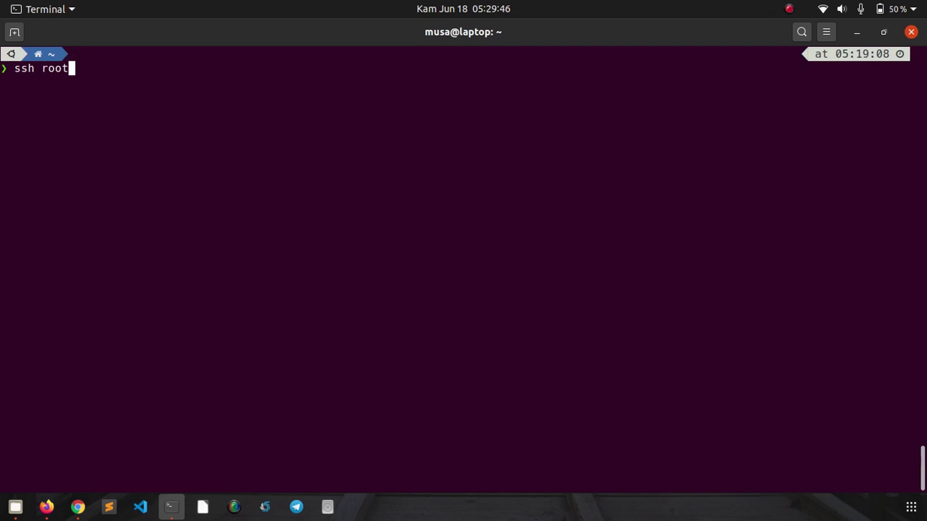
right_click(193, 256)
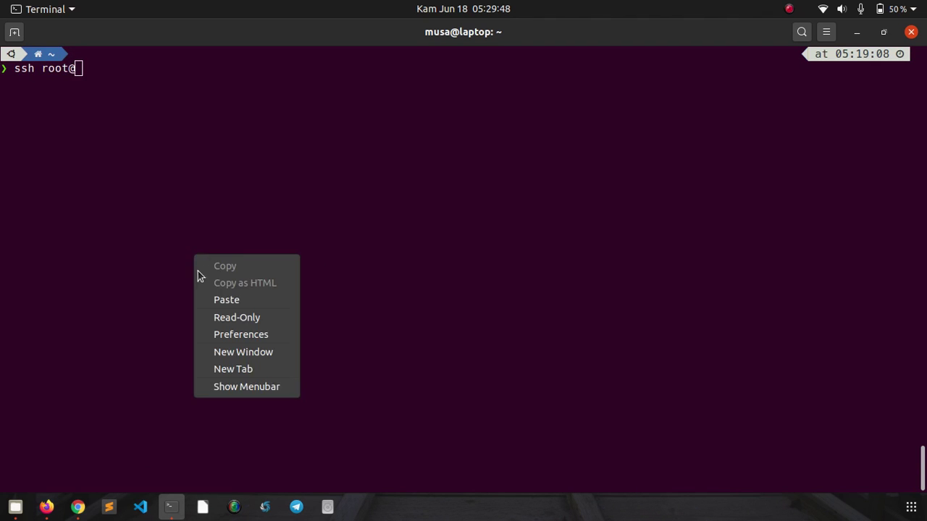
click(206, 301)
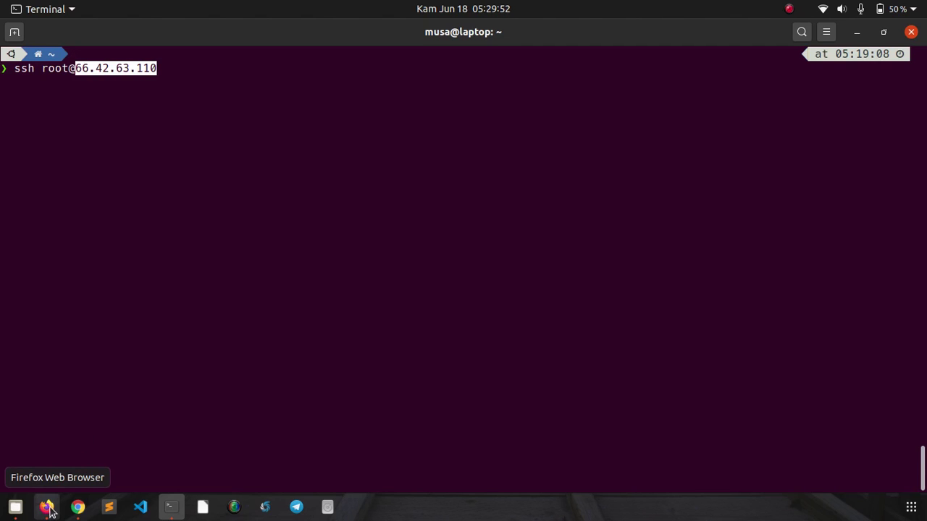
key(Return)
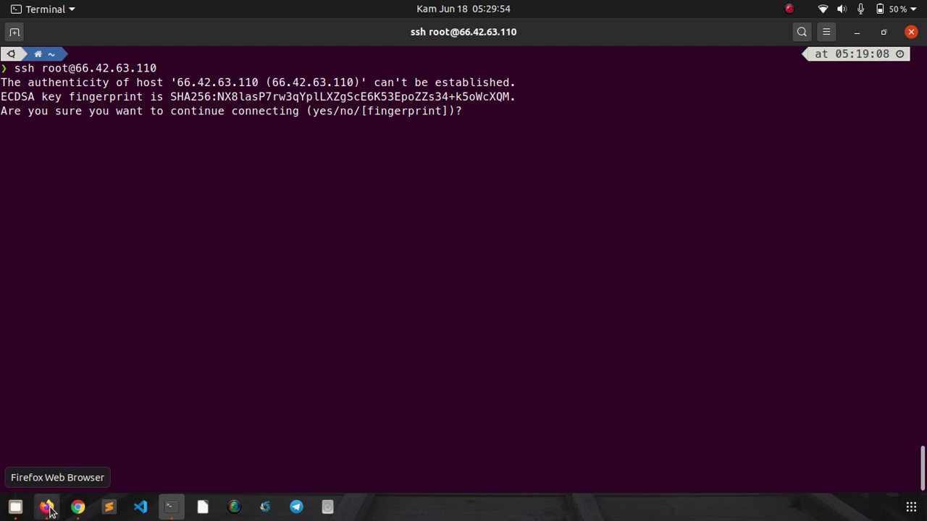
text(yes)
key(Return)
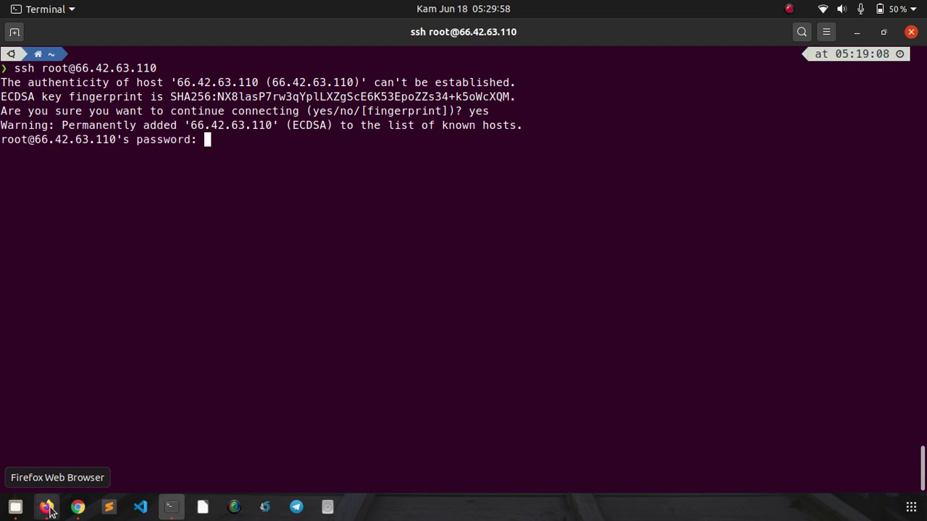
- Log in with the root password copied from Vultr and clear the terminal screen
click(47, 509)
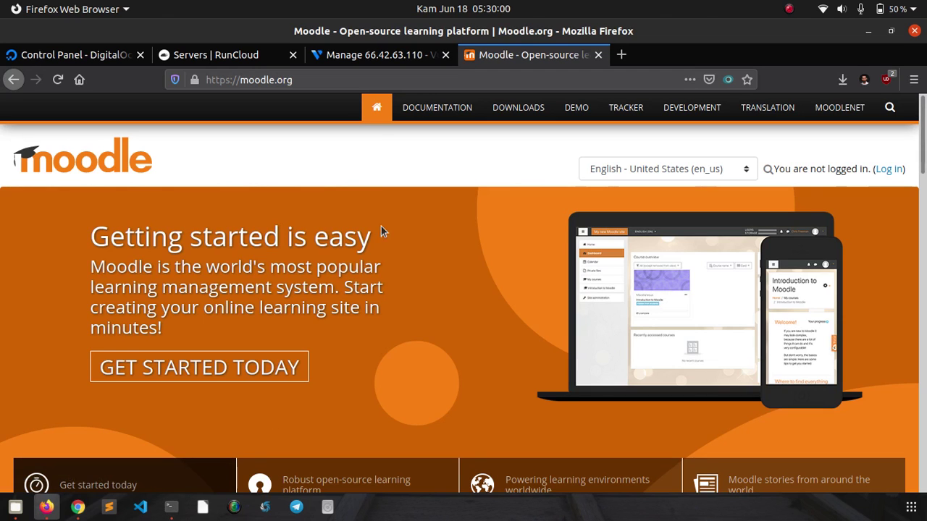
click(348, 56)
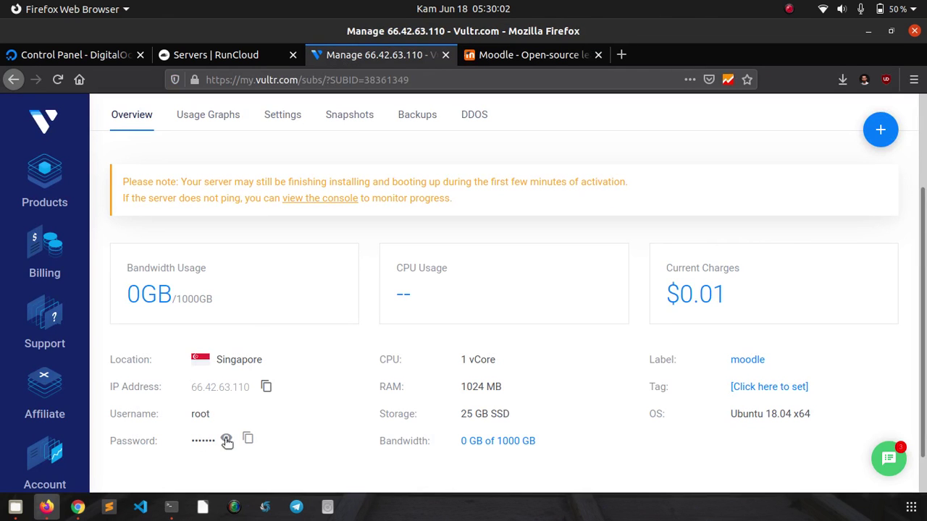
click(248, 439)
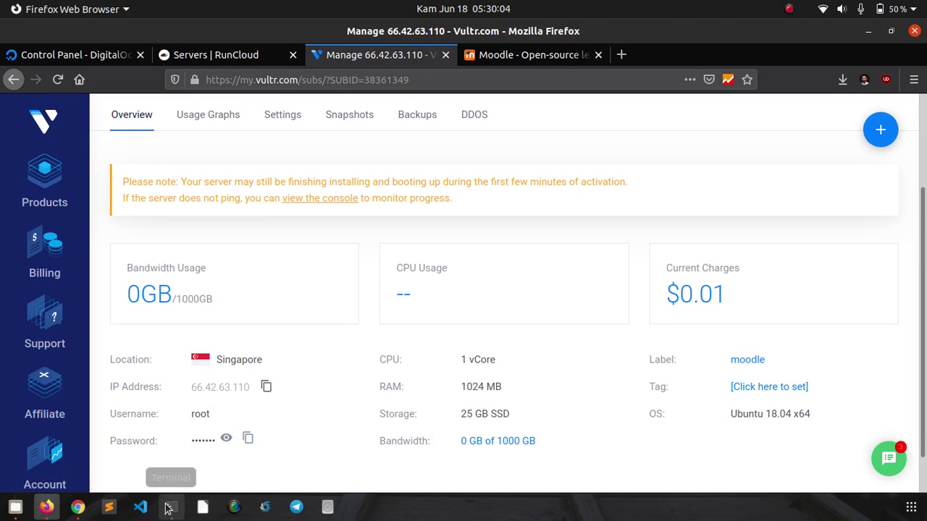
click(168, 510)
right_click(267, 230)
click(280, 270)
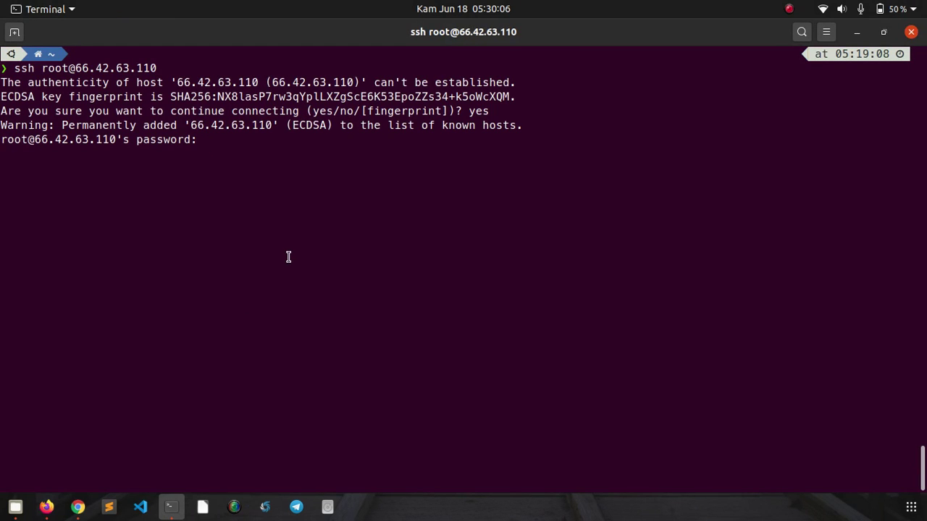
key(Return)
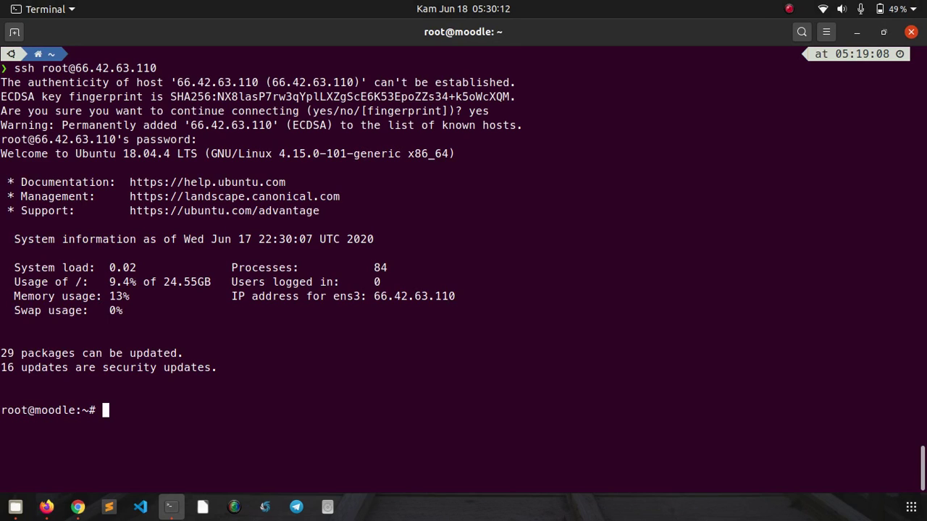
key(ctrl+l)
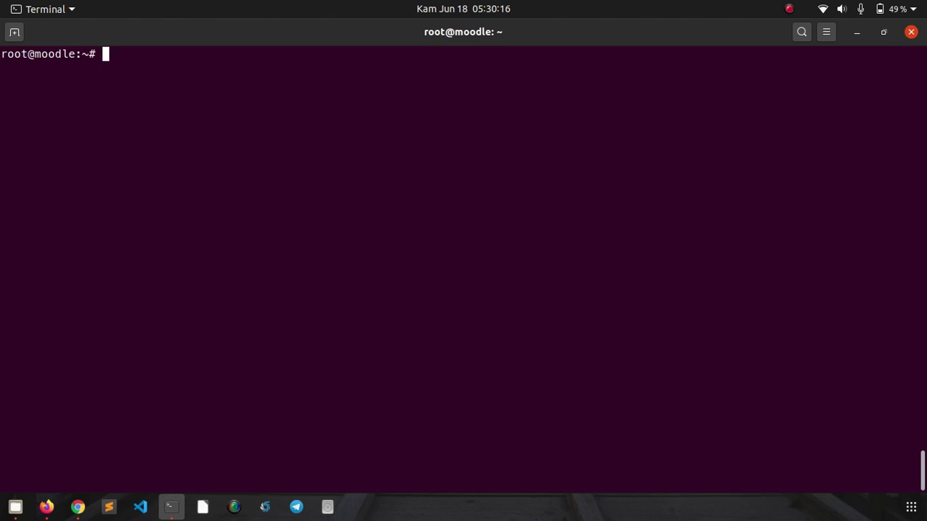
- Run 'apt update; apt upgrade -y' on the moodle server
text(apt update)
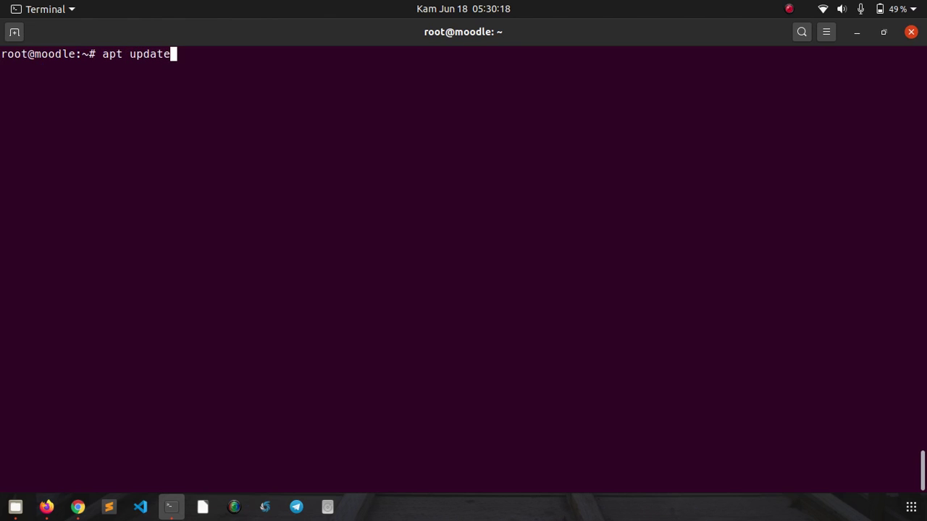
text(; apt upgrade -)
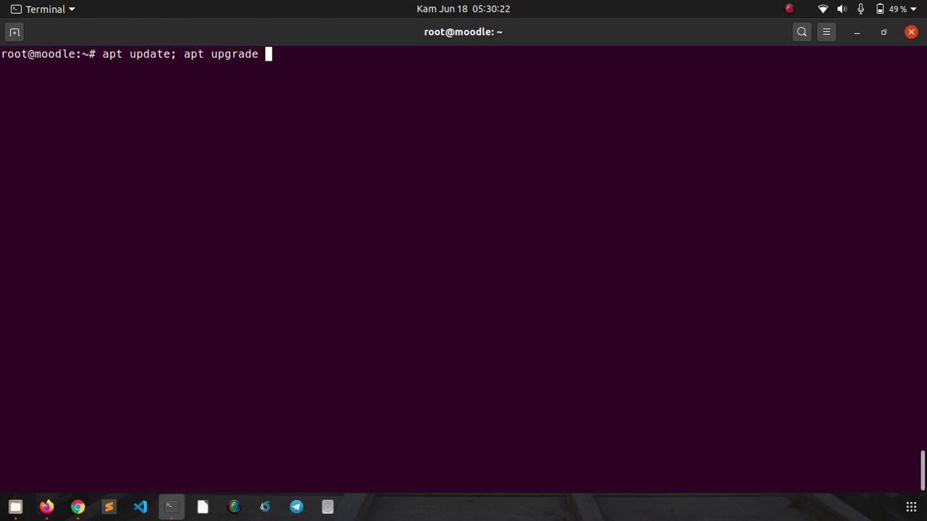
text(y)
key(Return)
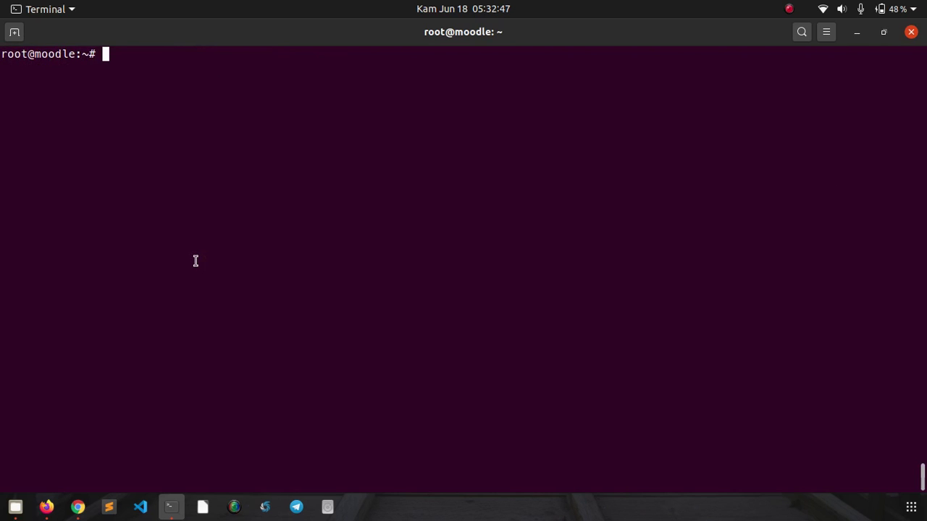
- Return to Firefox and look over the 'Servers | RunCloud' page's 'Connect your first server' prompt
click(47, 507)
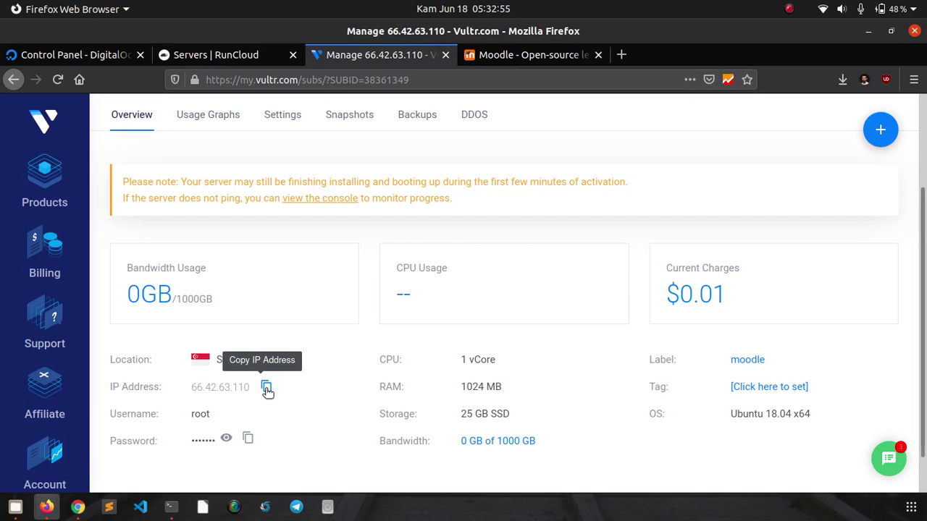
click(233, 54)
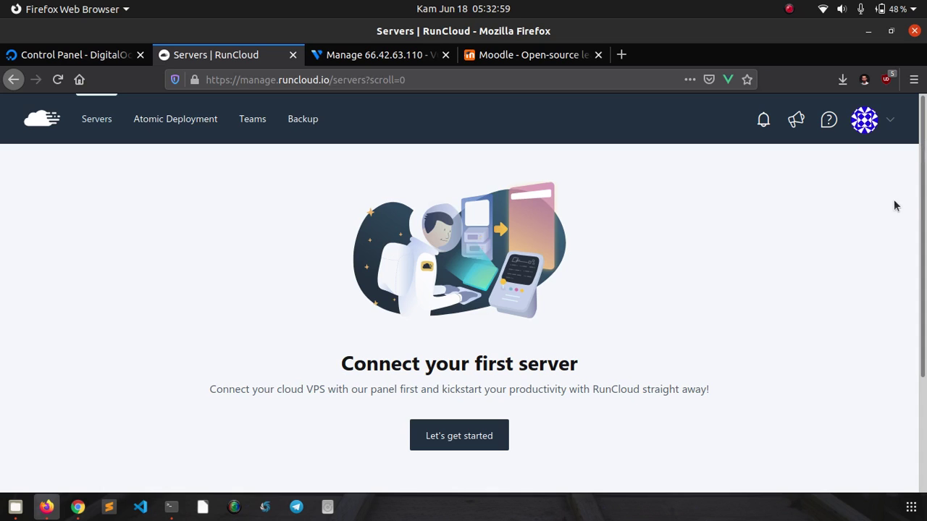
mouse_move(924, 159)
mouse_down()
mouse_move(923, 244)
mouse_move(923, 174)
mouse_up()
scroll(406, 290, down, 4)
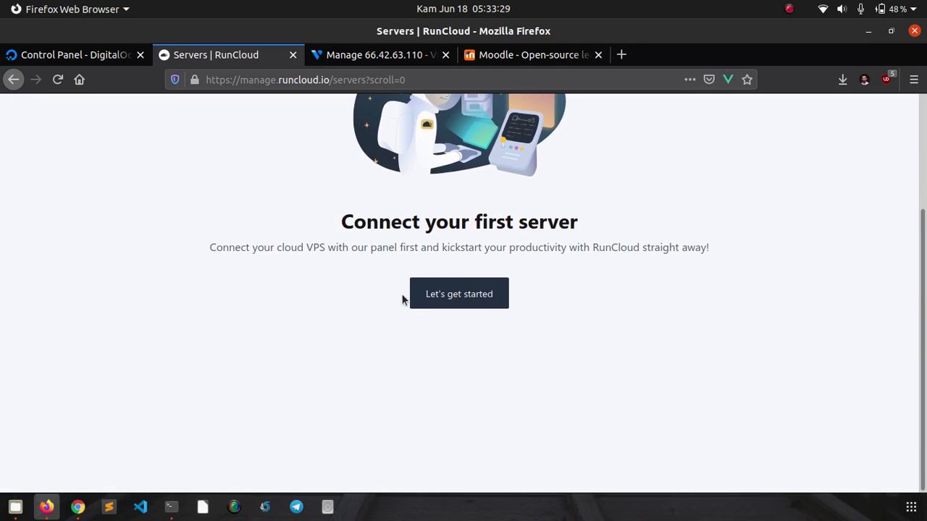
scroll(402, 297, up, 3)
scroll(403, 304, up, 1)
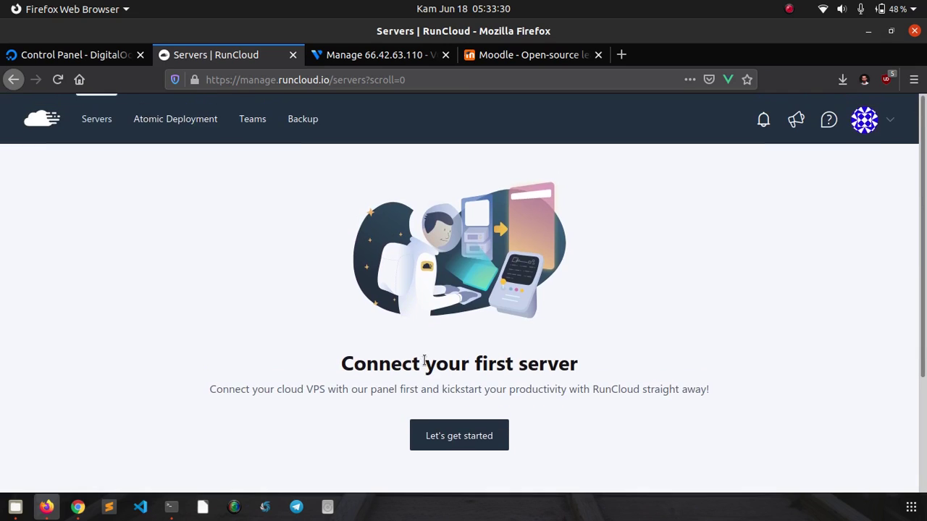
- Start connecting a new server and pick Others from the full provider list
click(437, 438)
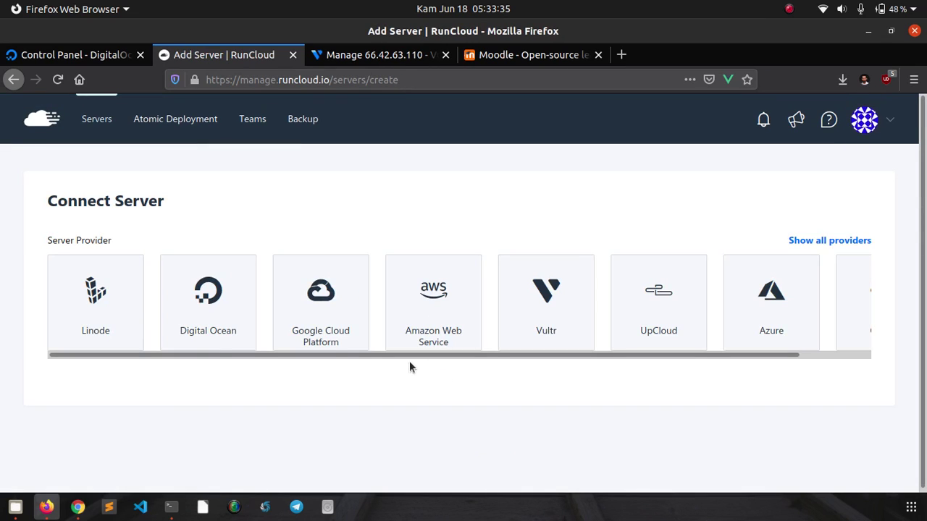
scroll(54, 369, down, 1)
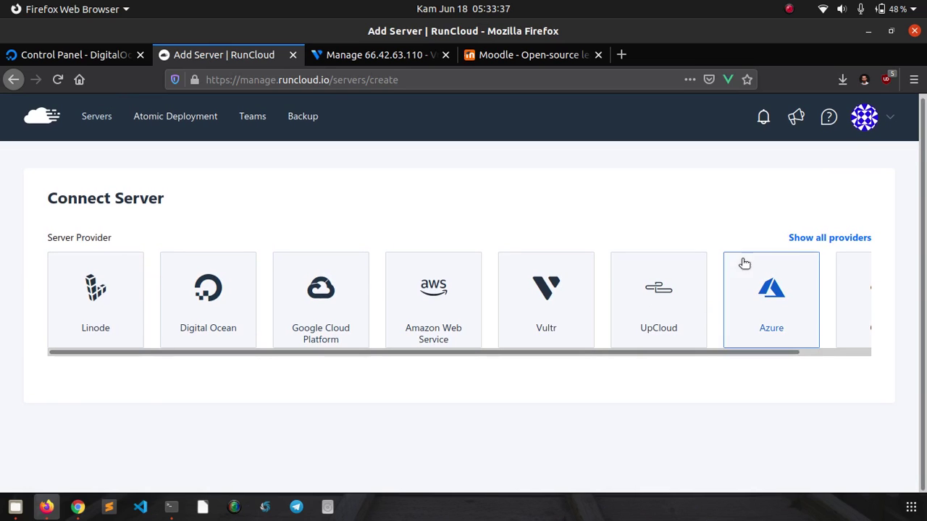
click(817, 238)
scroll(564, 183, down, 1)
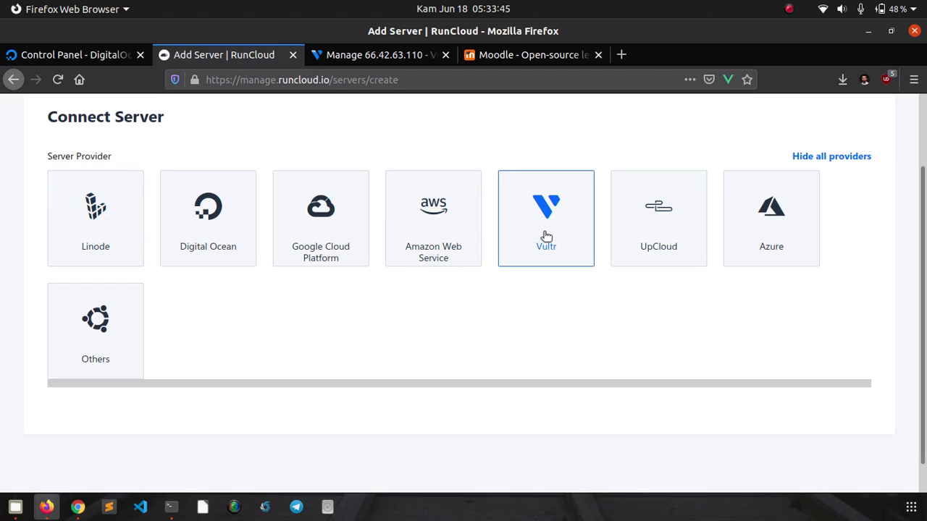
click(548, 243)
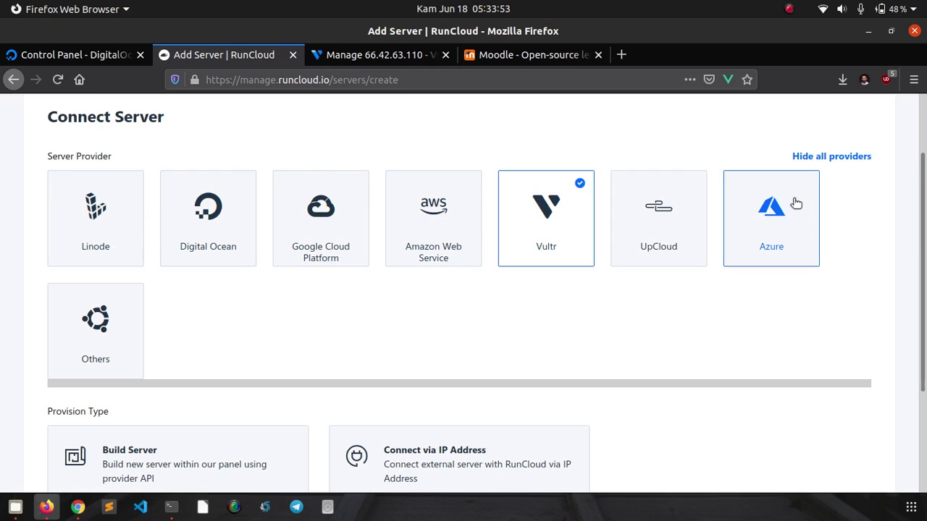
click(123, 355)
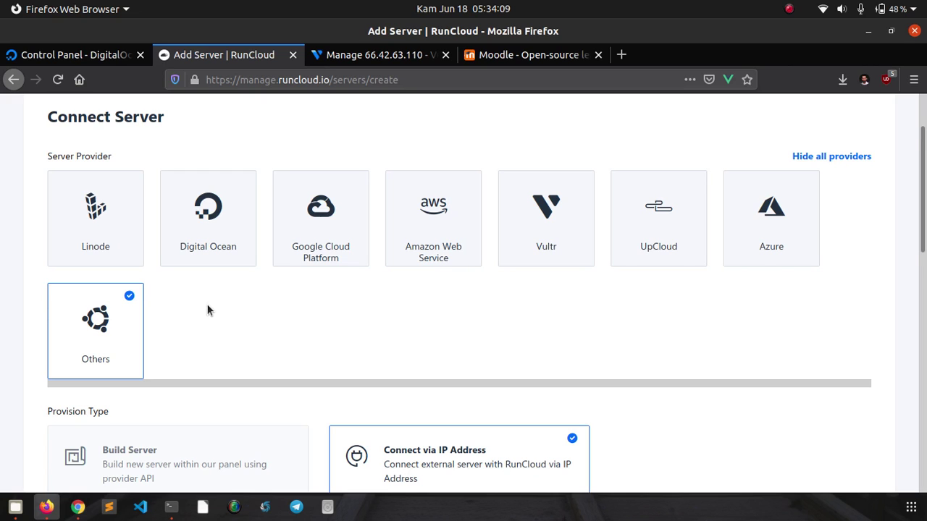
- Read through the Connect via IP Address installation note, briefly checking the server terminal
scroll(207, 310, down, 2)
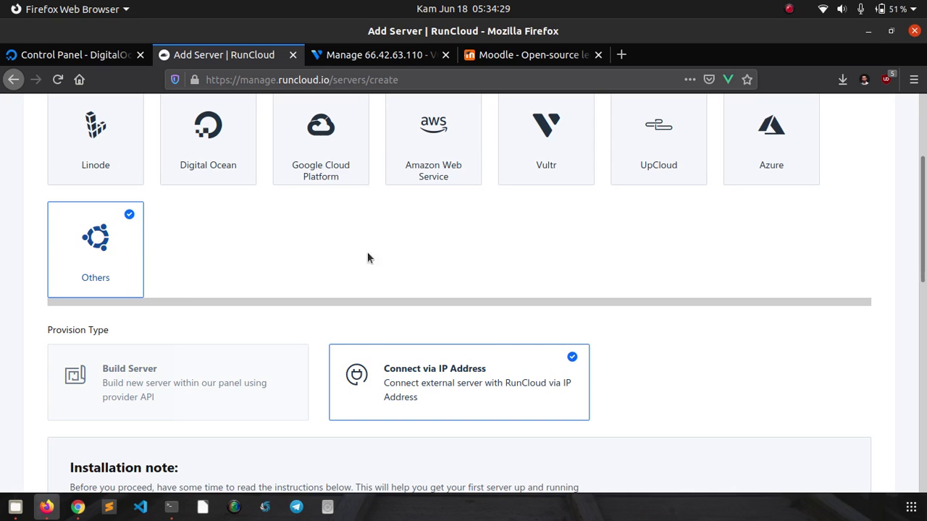
scroll(432, 249, down, 5)
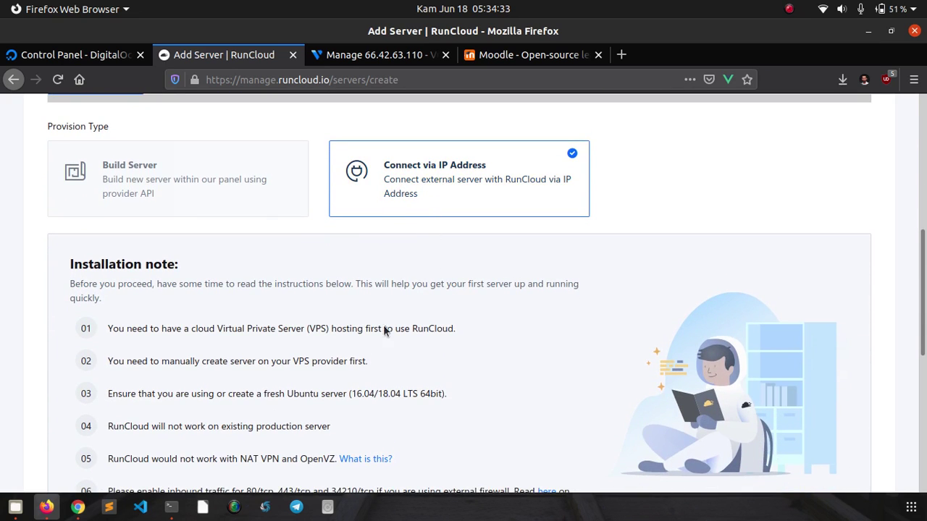
click(171, 507)
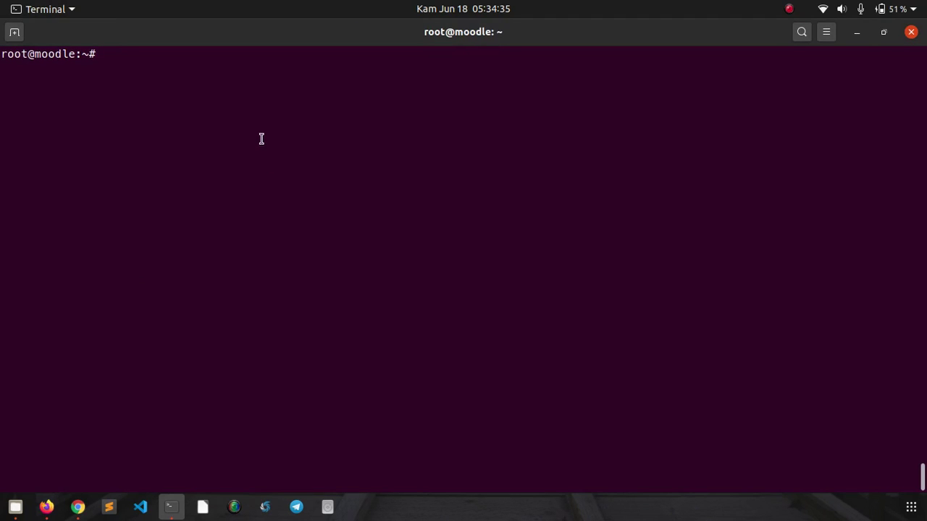
click(46, 507)
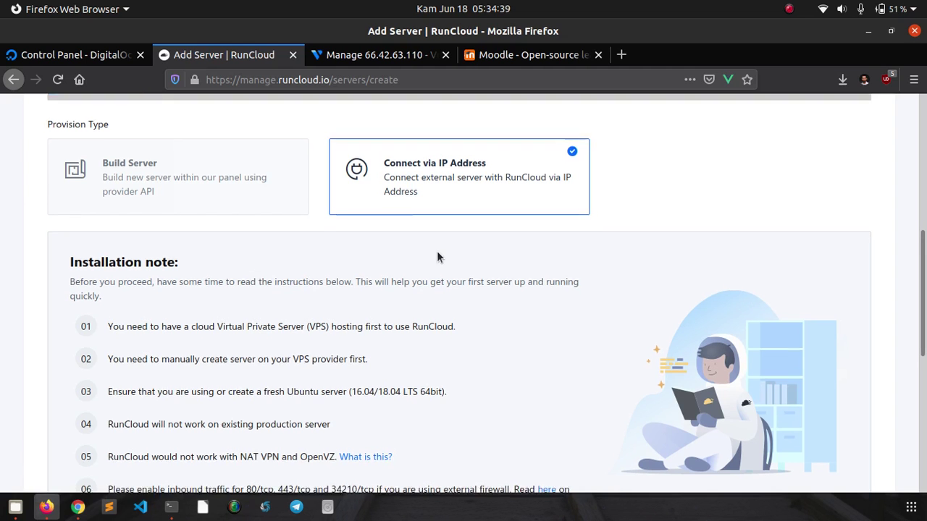
scroll(436, 257, down, 5)
scroll(439, 259, down, 4)
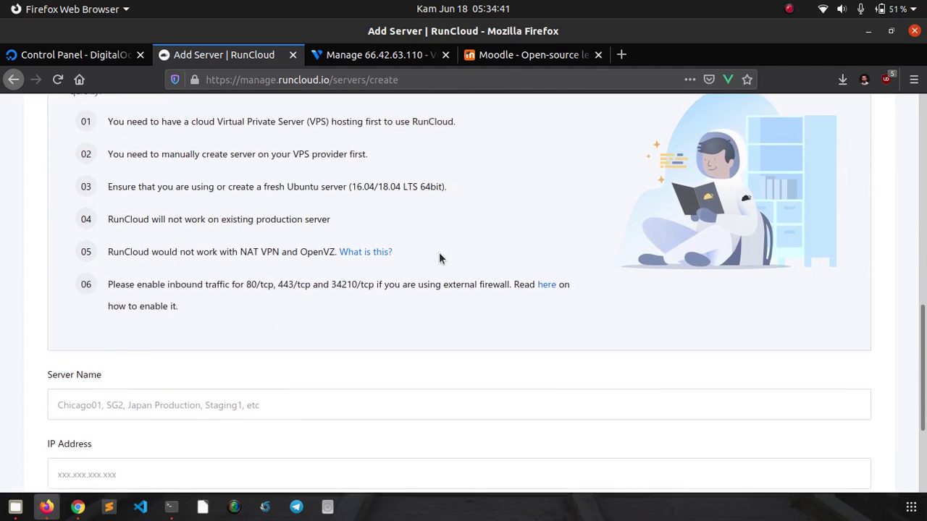
- Add a server named moodle with IP address 66.42.63.110
click(347, 253)
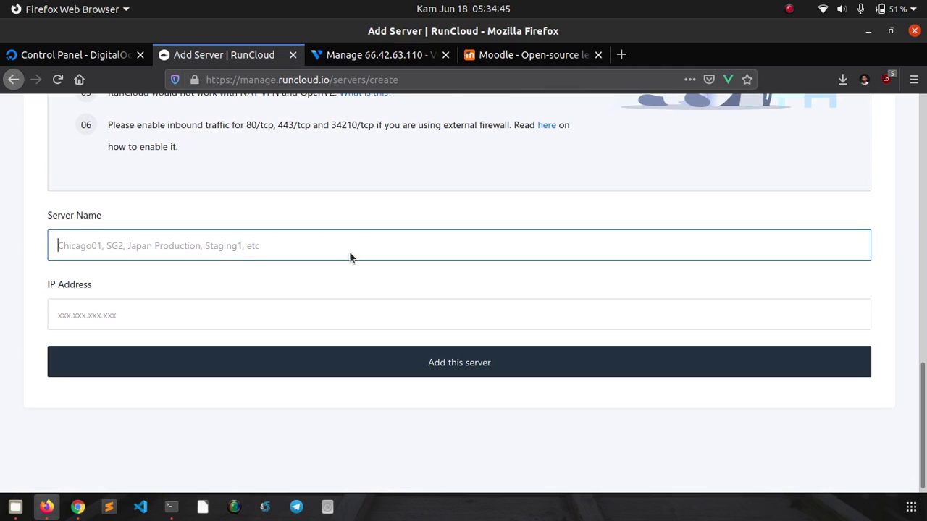
text(moodl)
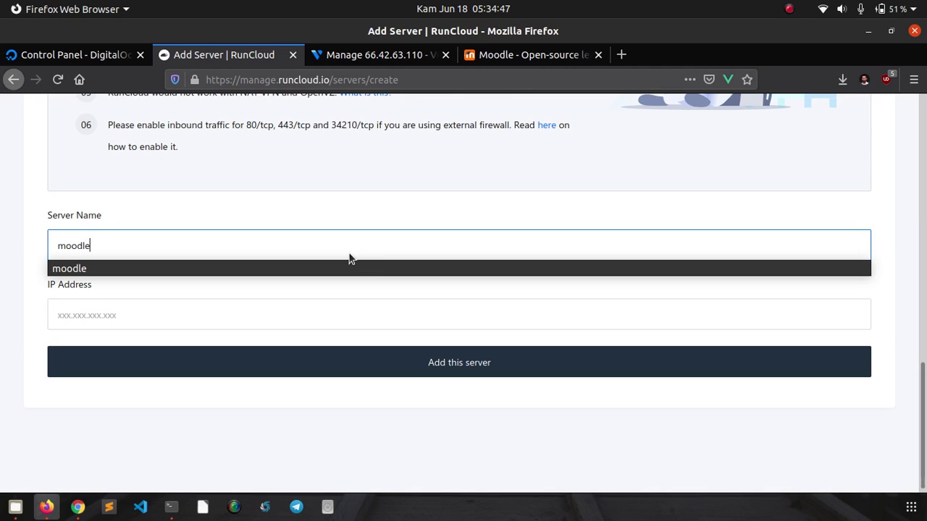
text(e)
click(355, 265)
click(304, 322)
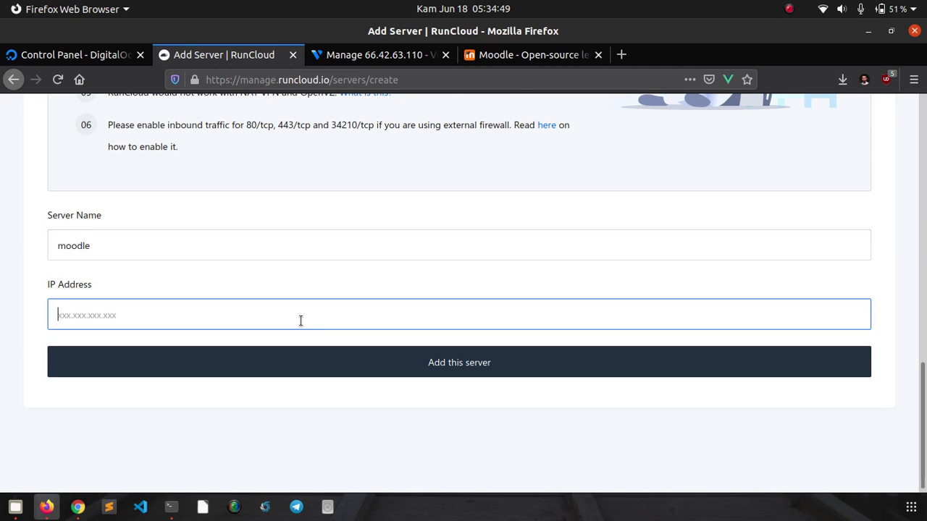
text(66.42.63.110)
click(283, 418)
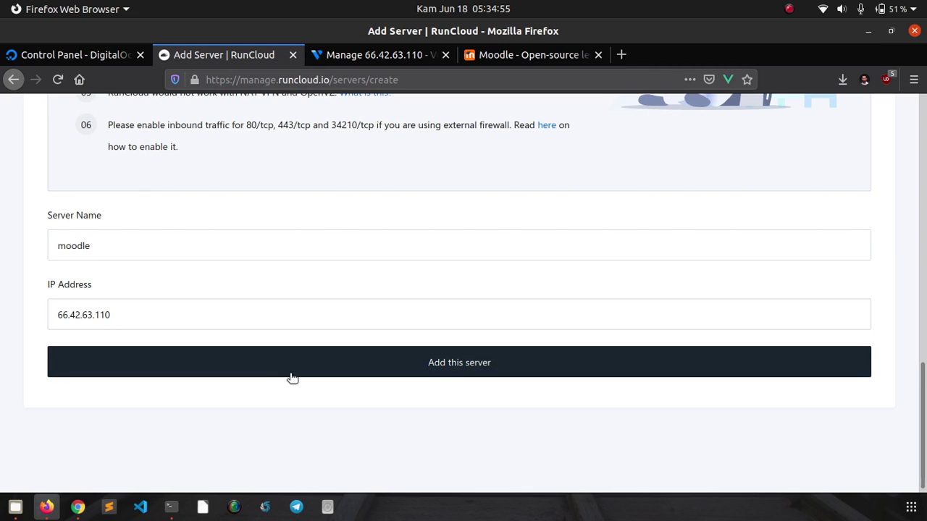
click(292, 375)
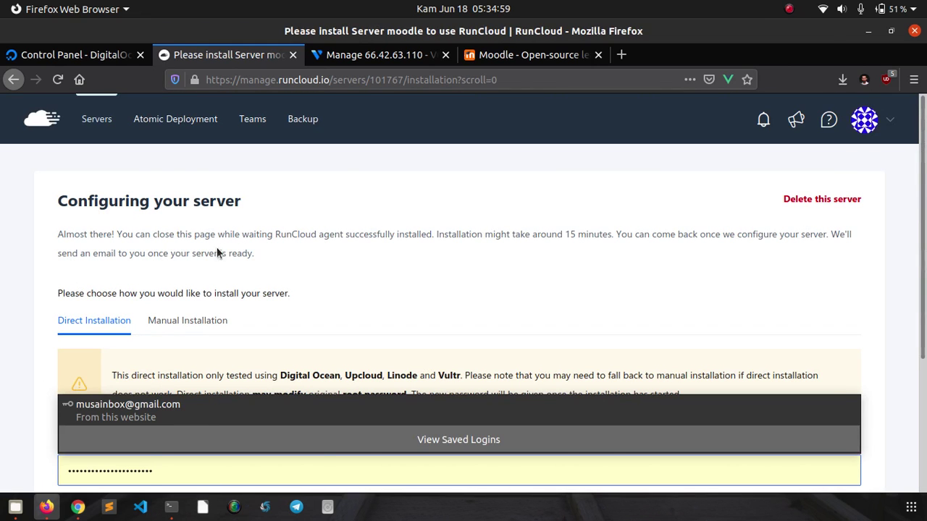
- Review the Direct Installation option and its current root password field
scroll(22, 322, down, 2)
scroll(6, 339, down, 2)
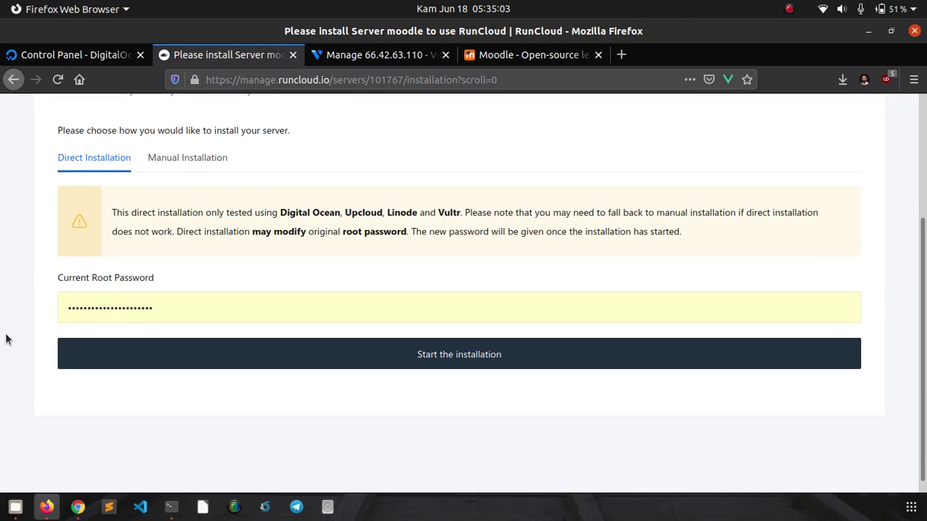
scroll(2, 300, up, 2)
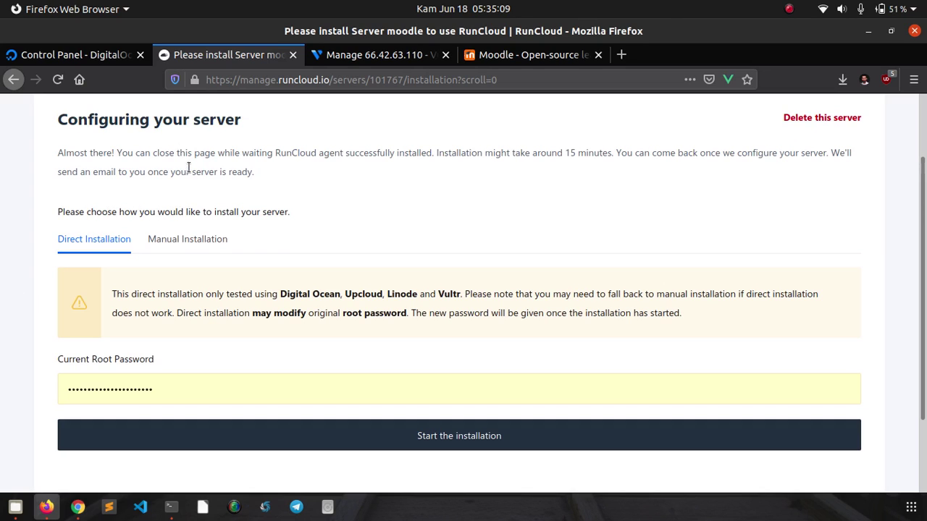
click(109, 228)
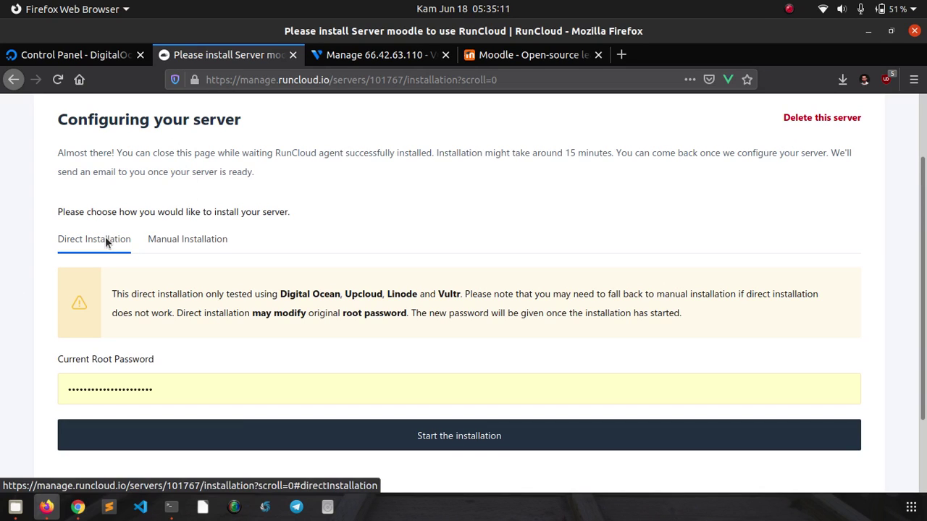
click(165, 240)
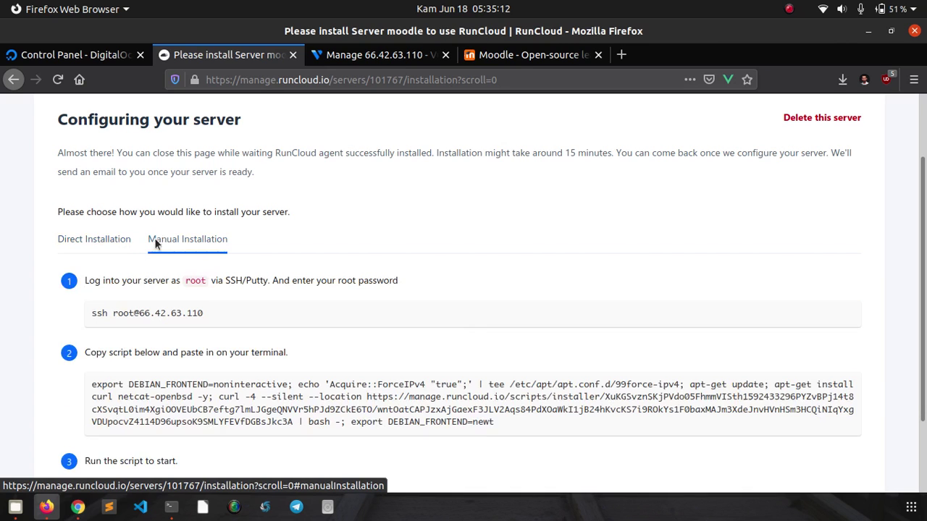
click(100, 241)
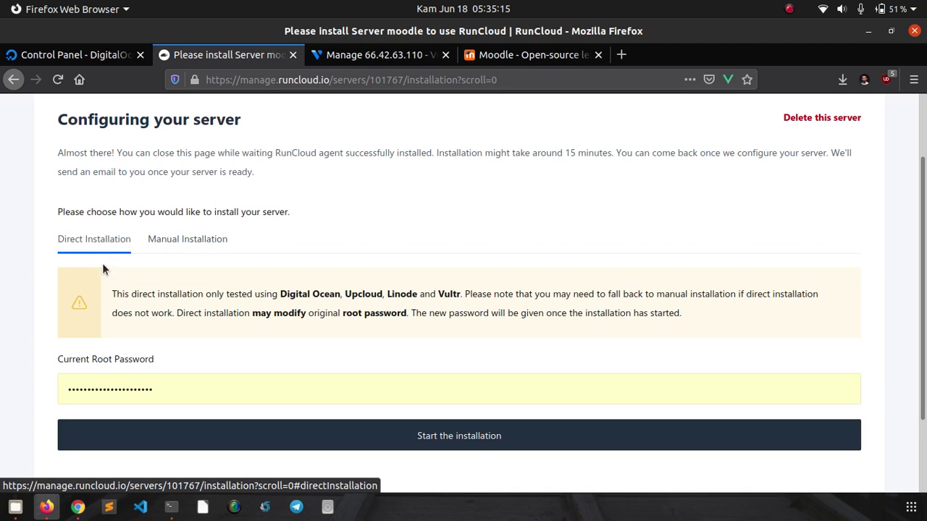
click(162, 385)
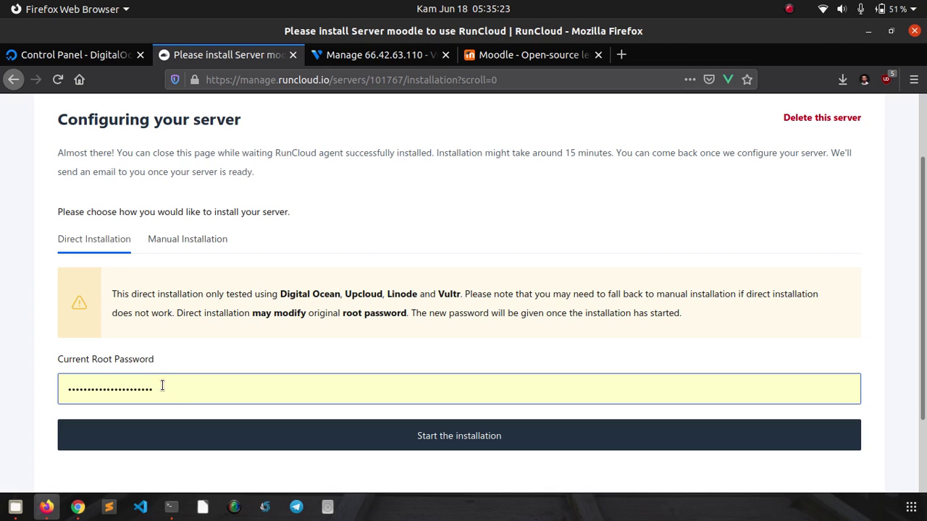
- Look through the Manual Installation steps, then recheck the Direct Installation root password field
click(171, 242)
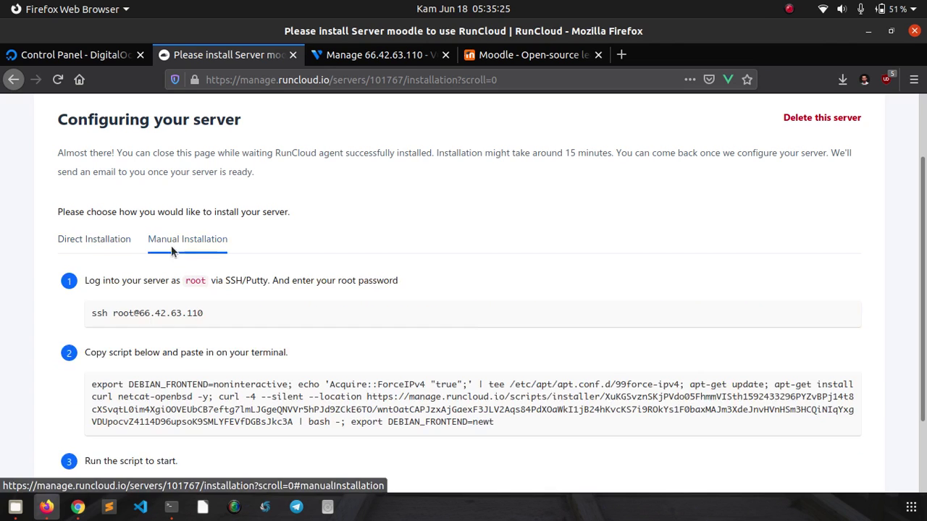
scroll(162, 370, down, 2)
mouse_move(207, 304)
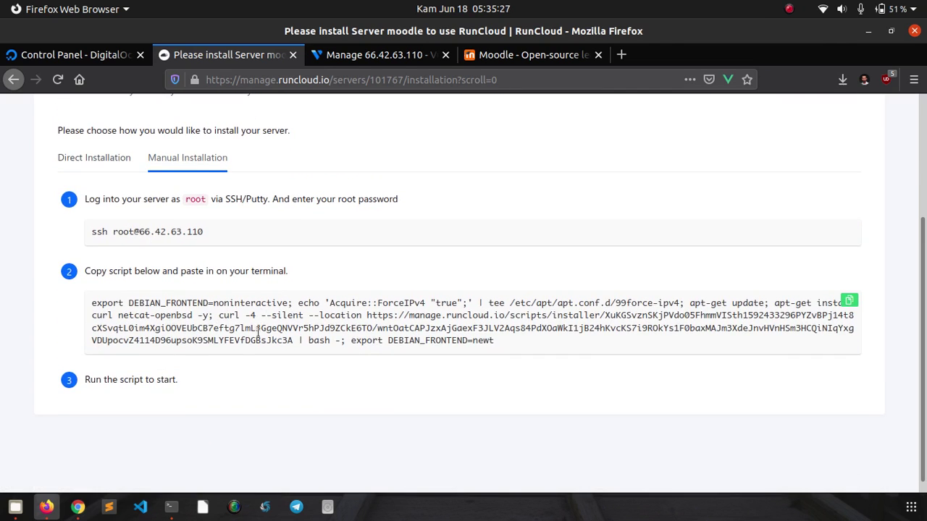
scroll(191, 333, up, 1)
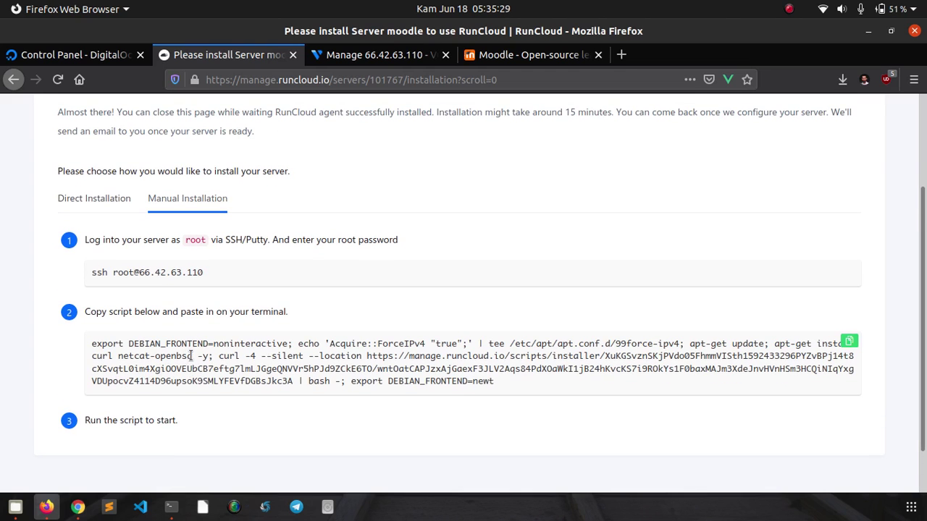
scroll(190, 364, up, 1)
click(114, 247)
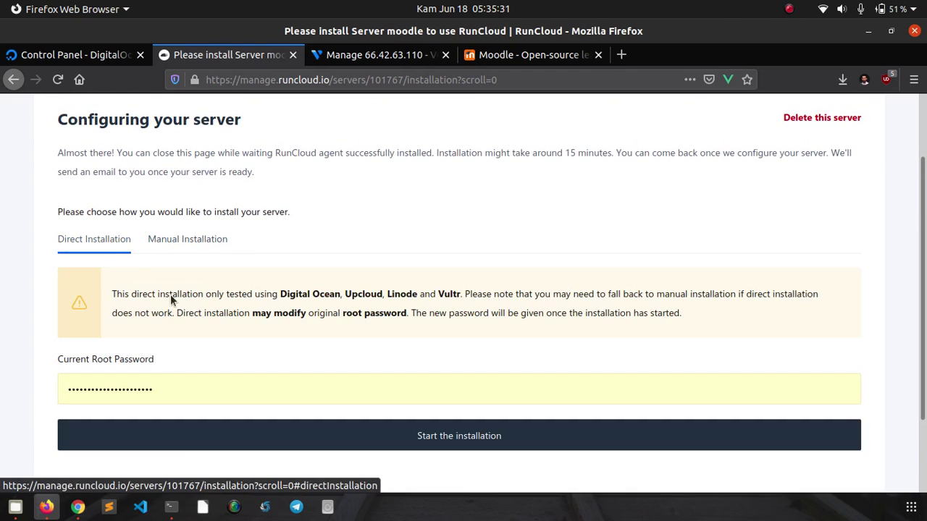
click(148, 389)
click(32, 393)
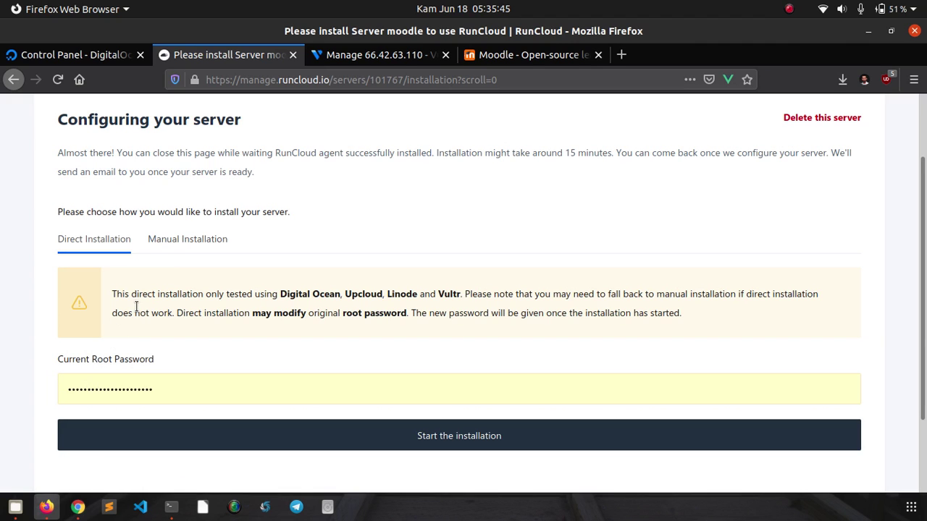
- Copy the RunCloud installer script from the Manual Installation steps
click(176, 246)
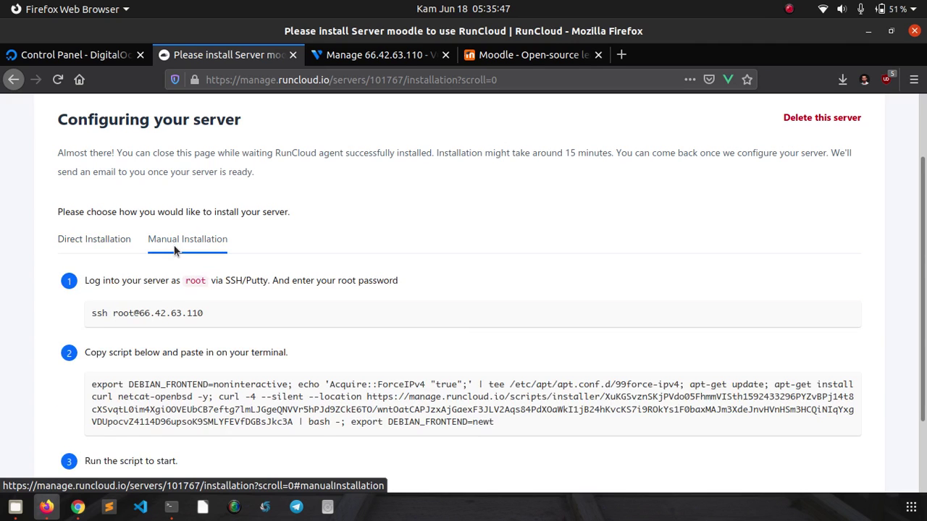
scroll(232, 276, down, 2)
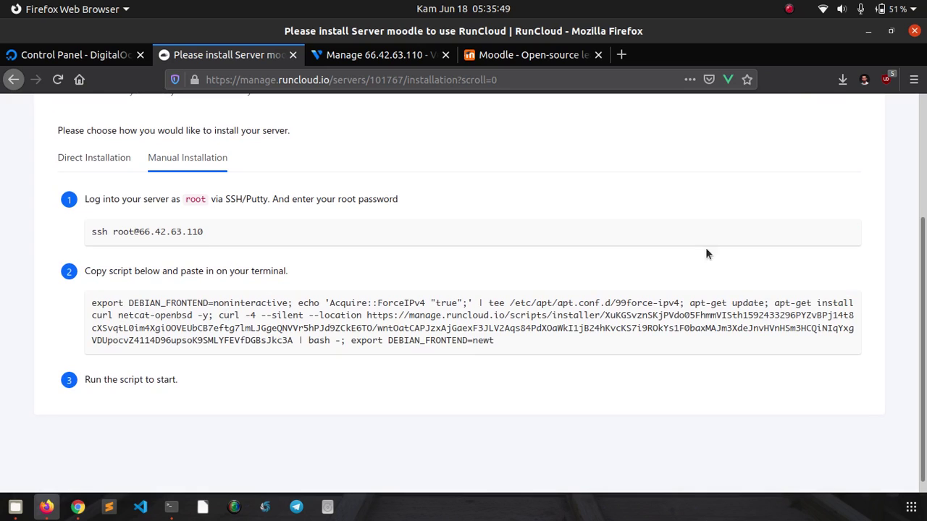
mouse_move(848, 302)
click(848, 301)
- Paste and run the RunCloud installer script in the moodle server's terminal
click(173, 516)
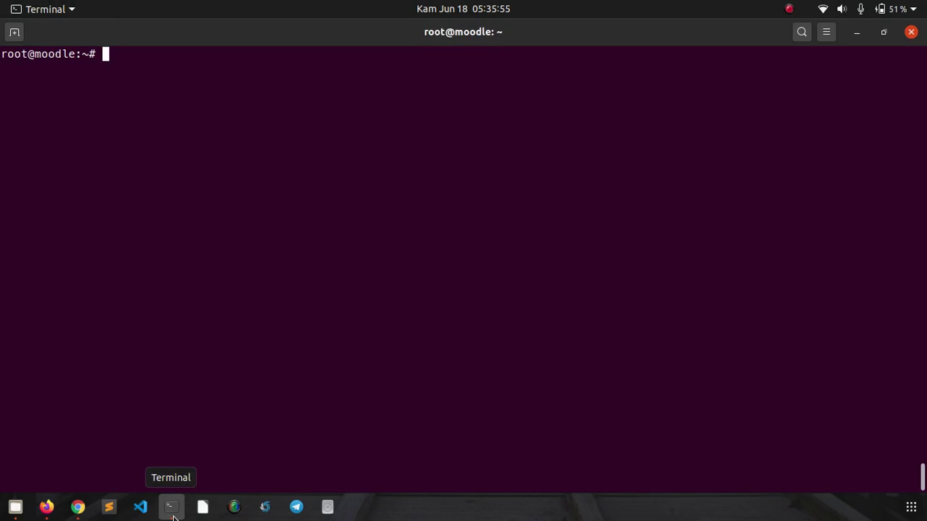
right_click(273, 229)
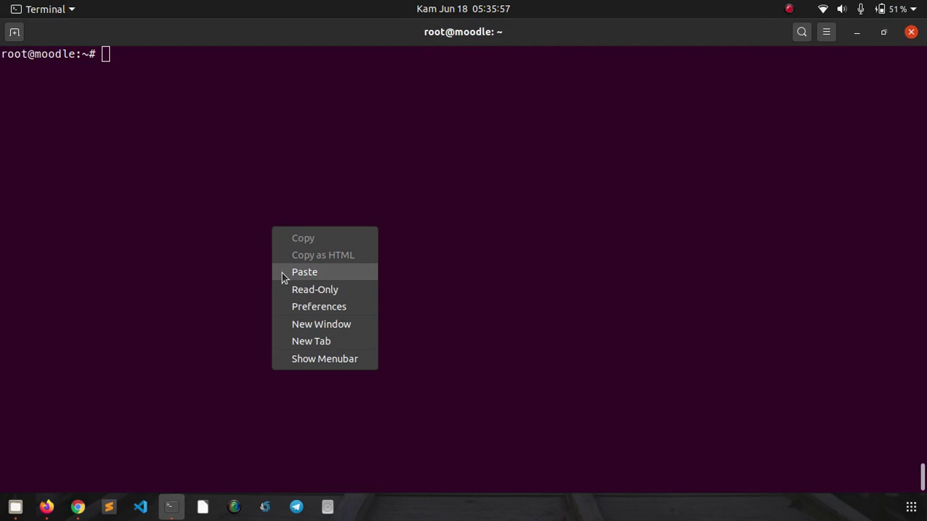
click(304, 272)
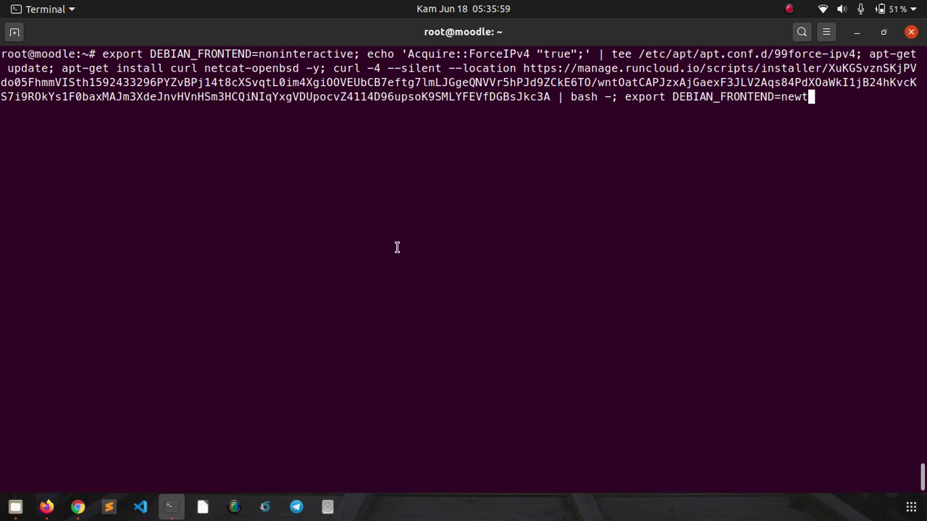
key(Return)
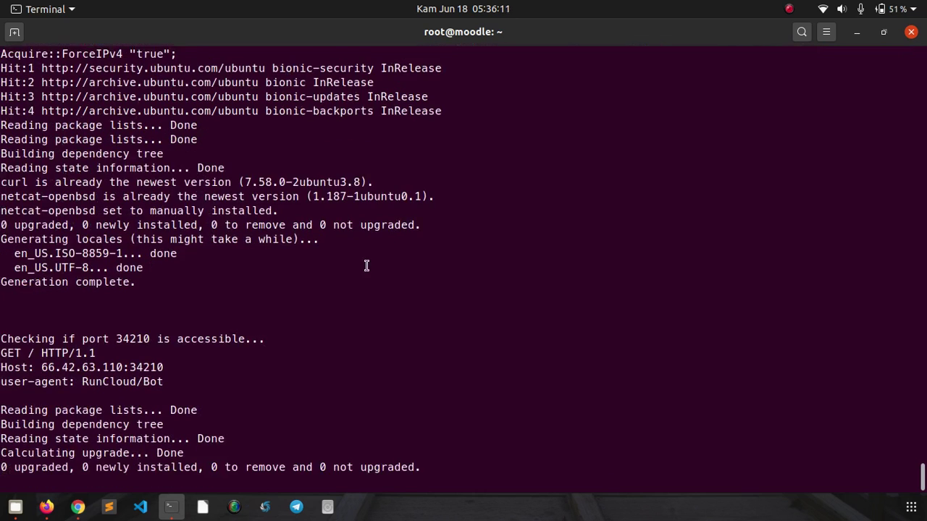
click(55, 509)
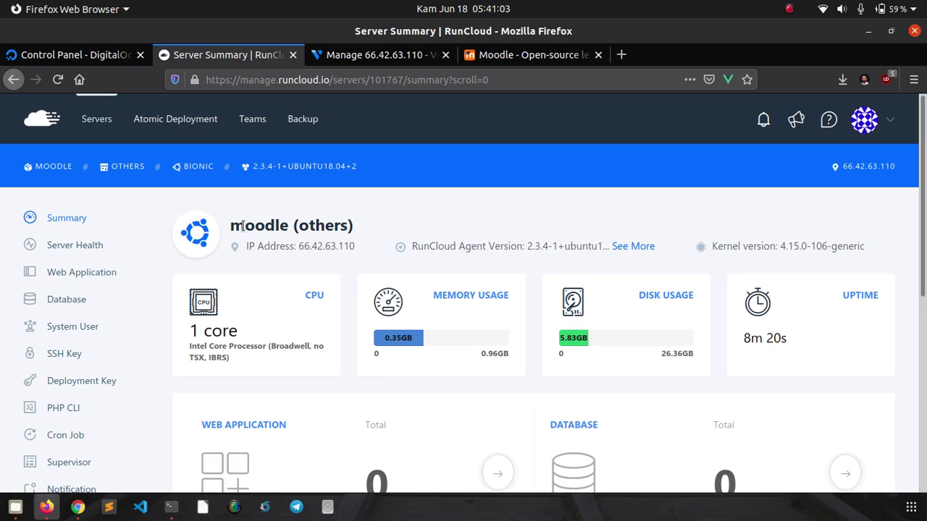
- Bring the root@moodle terminal forward to see the finished installation report
click(172, 509)
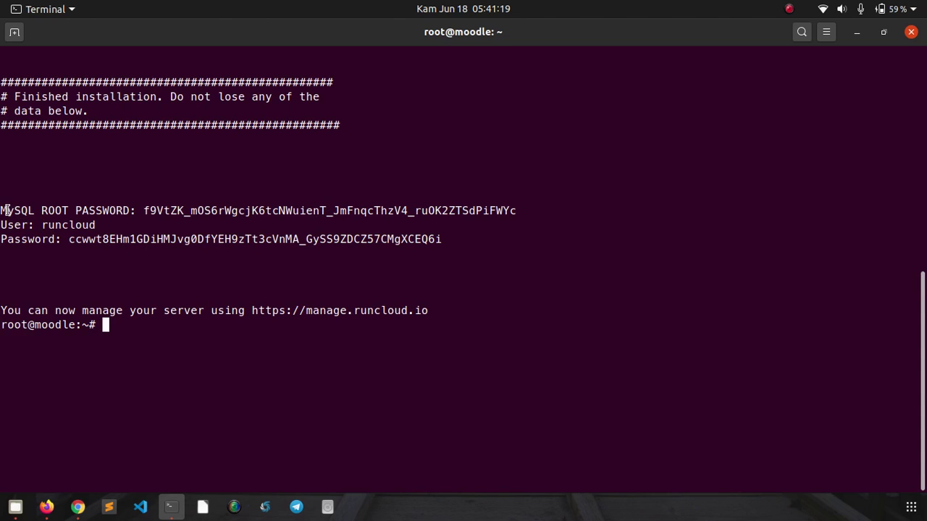
- Copy the MySQL root password and runcloud user credentials from the installer output
drag(2, 210, 526, 237)
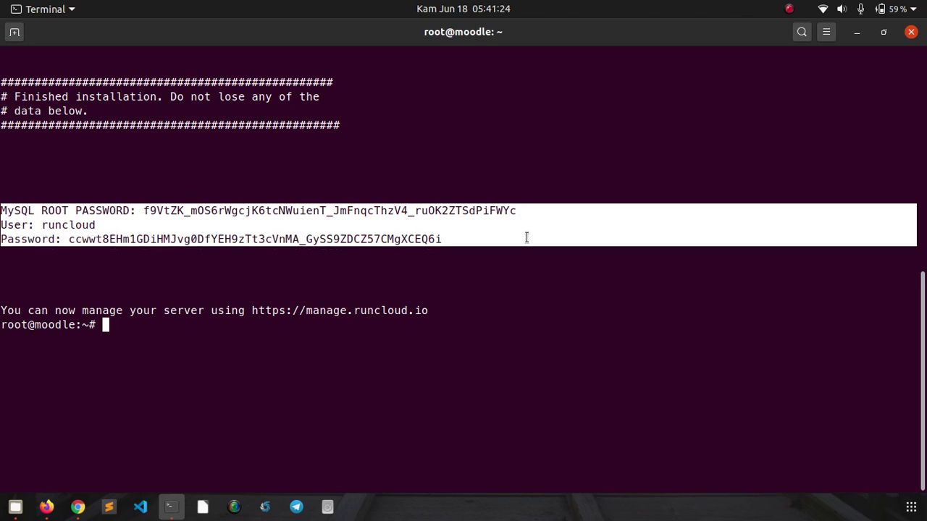
right_click(432, 228)
click(438, 239)
click(416, 264)
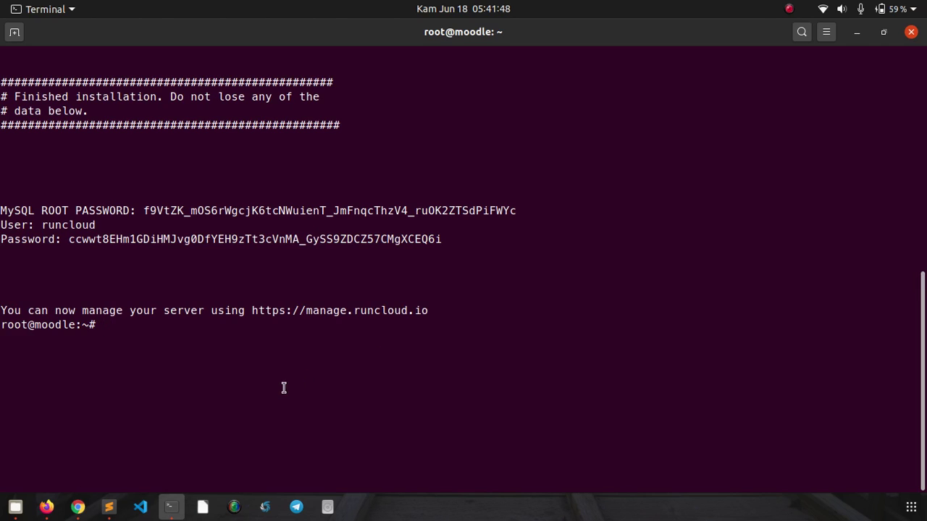
click(47, 507)
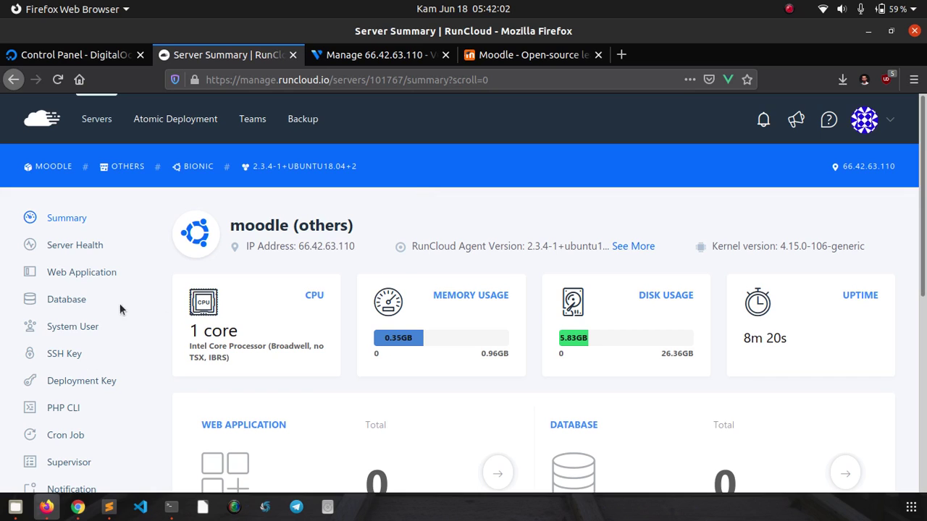
- Open the moodle server's web applications list and start a new custom web app
click(96, 300)
click(75, 275)
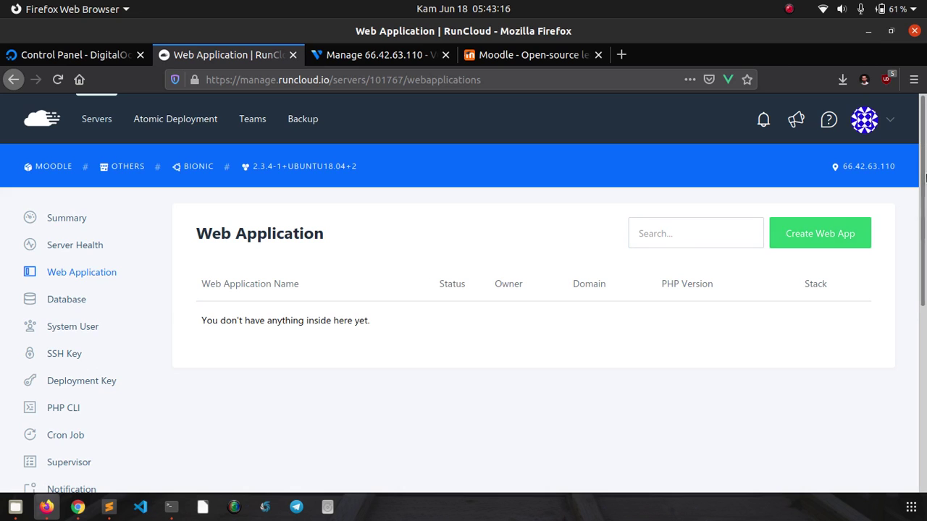
scroll(924, 223, down, 2)
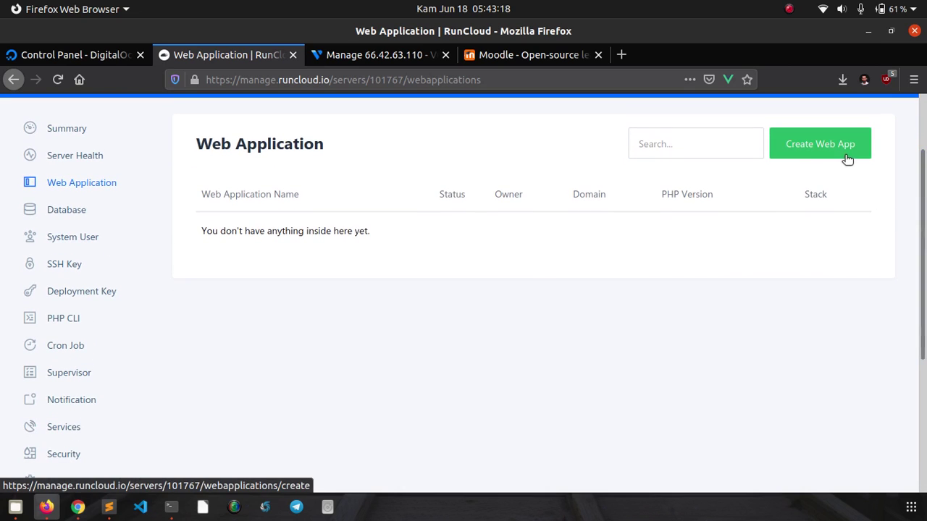
click(848, 159)
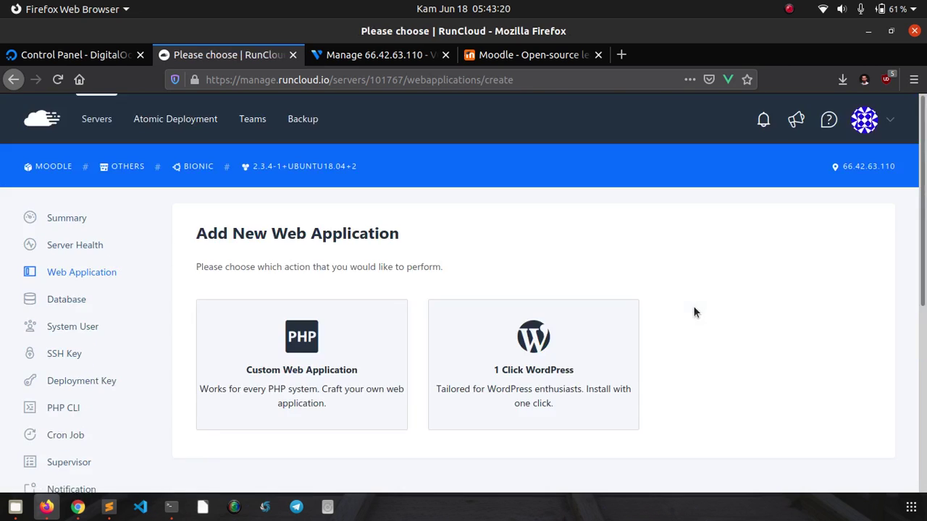
scroll(768, 246, down, 4)
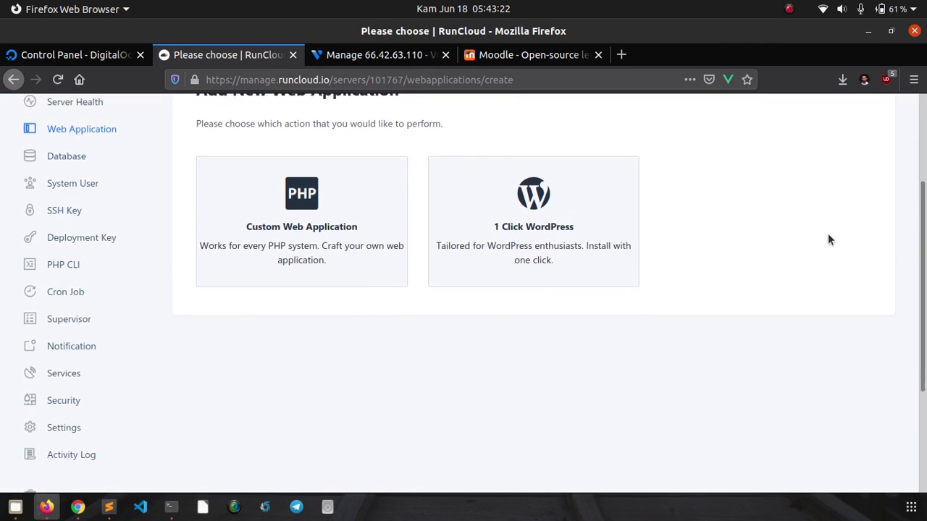
scroll(920, 217, up, 1)
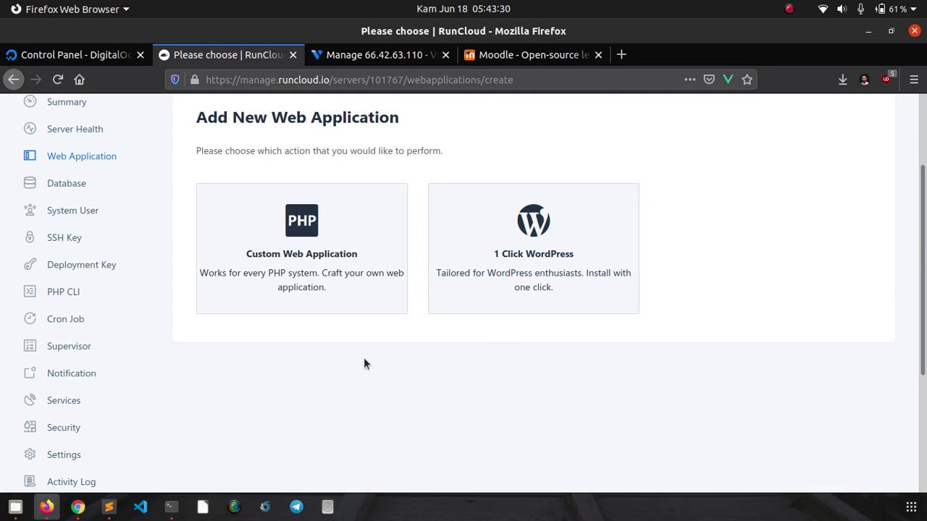
click(309, 225)
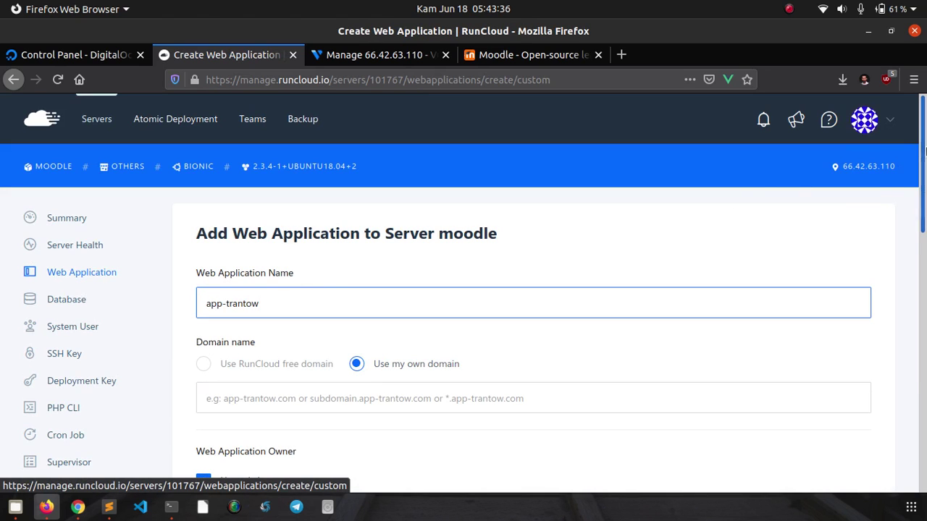
- Name the web app moodle-defnex and set its own domain to moodle.defnex.com
scroll(924, 201, down, 3)
scroll(924, 201, down, 1)
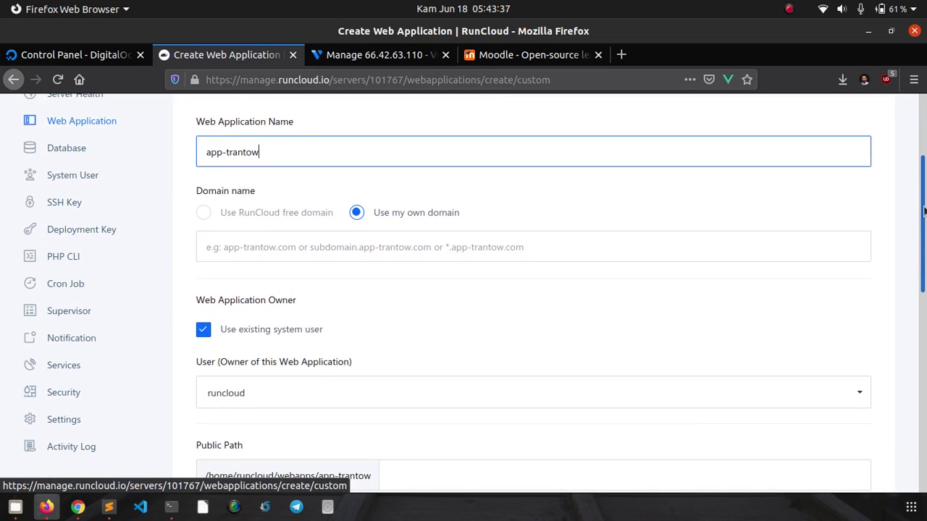
triple_click(450, 159)
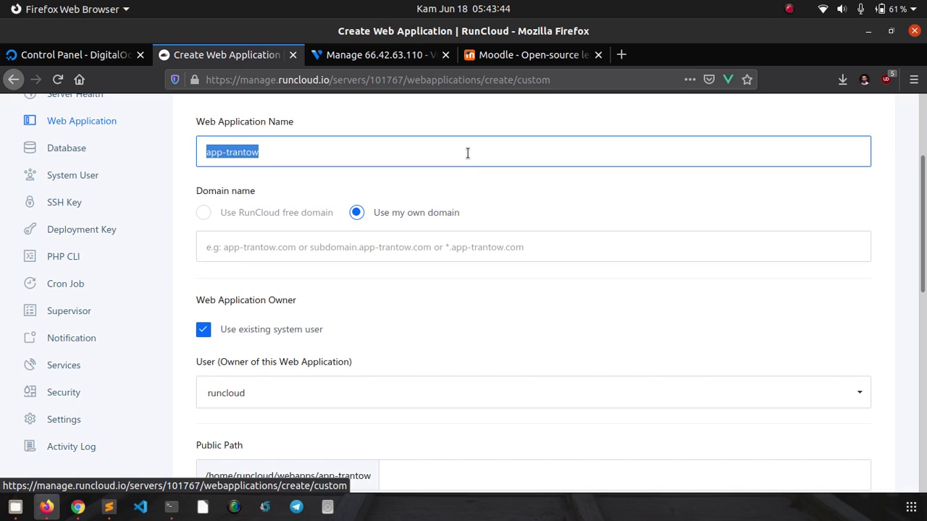
text(m)
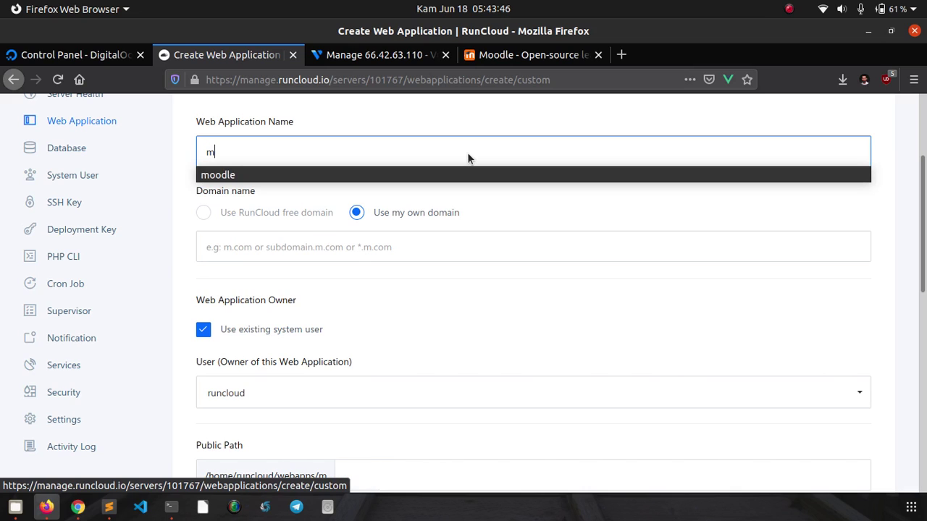
text(oo)
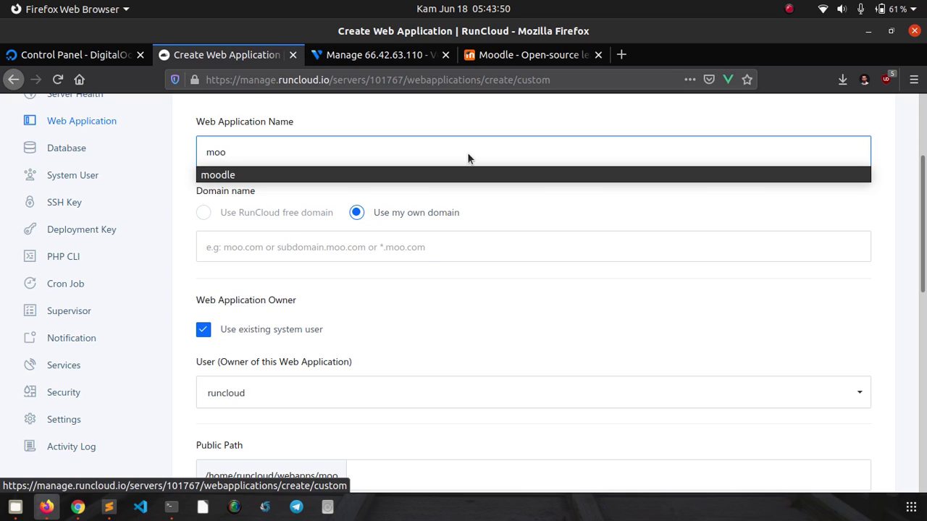
text(d)
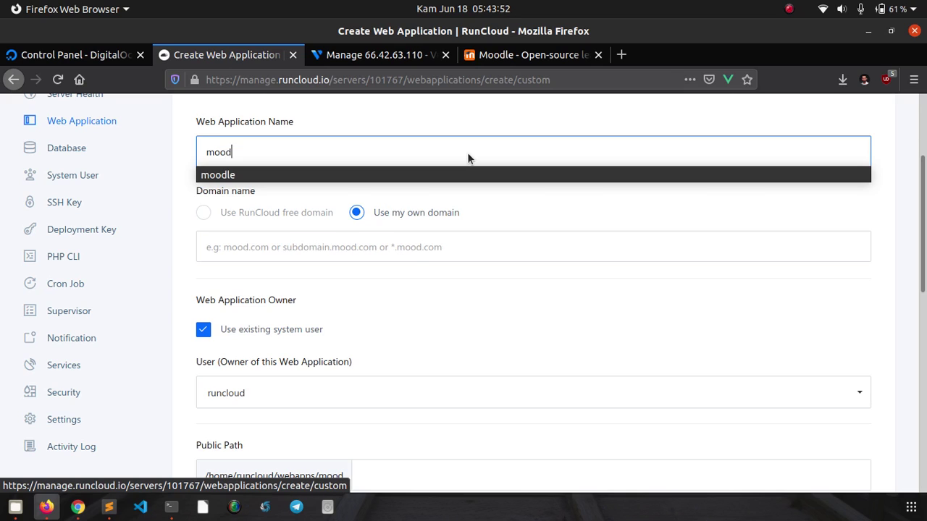
text(le-defnex)
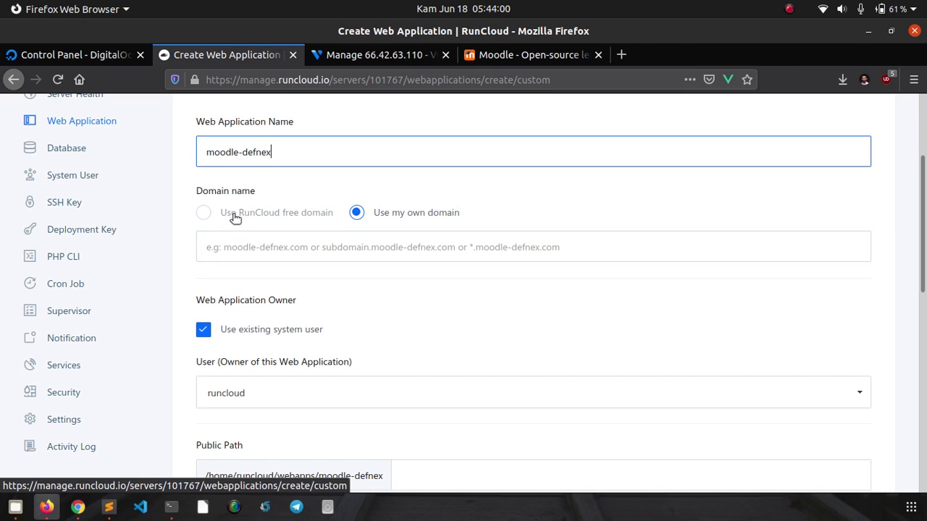
click(347, 250)
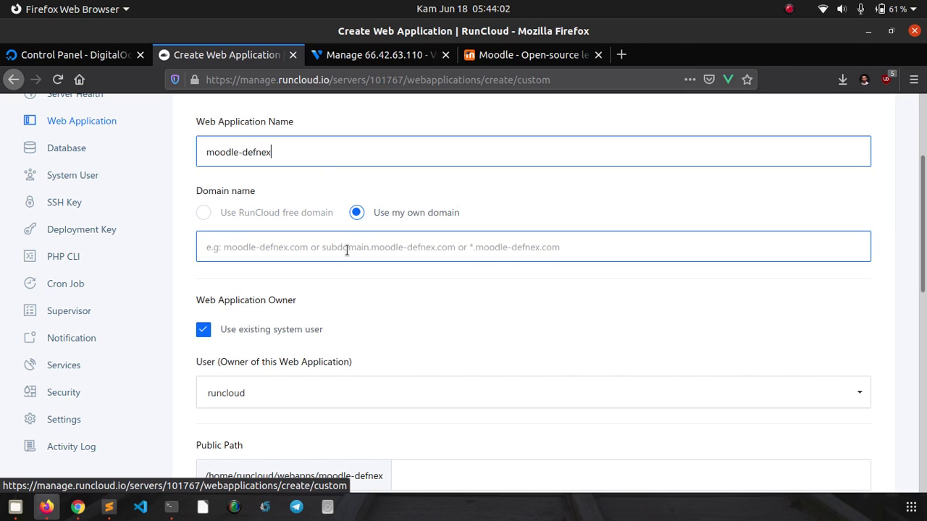
text(mood)
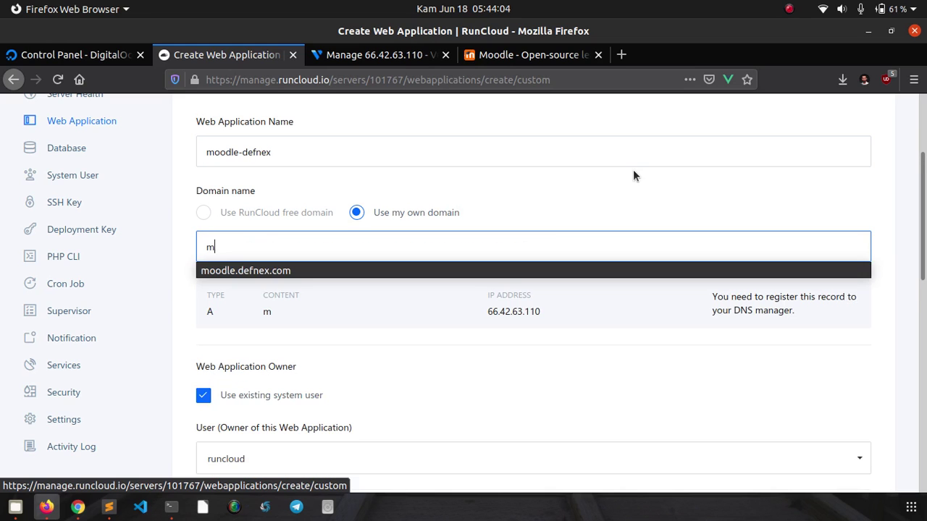
click(567, 270)
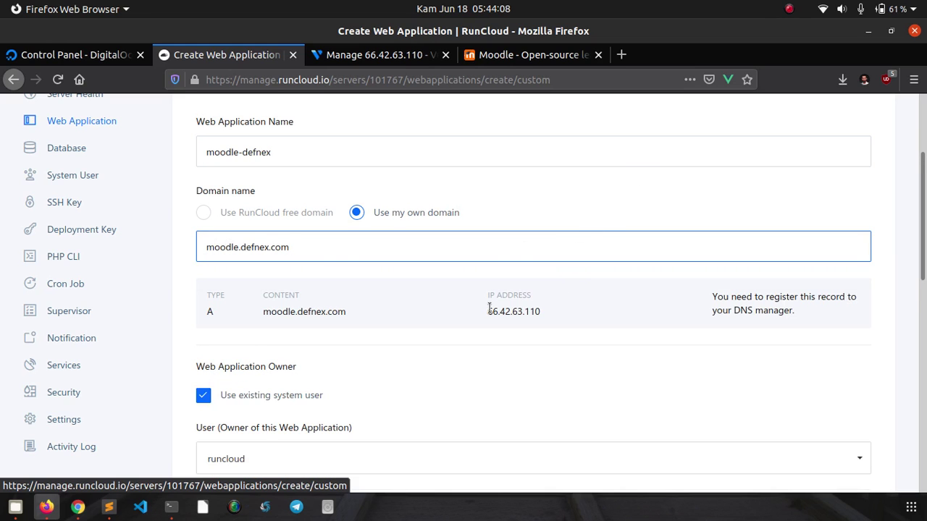
- Review the DNS A record instructions for the moodle.defnex.com domain
scroll(465, 327, down, 2)
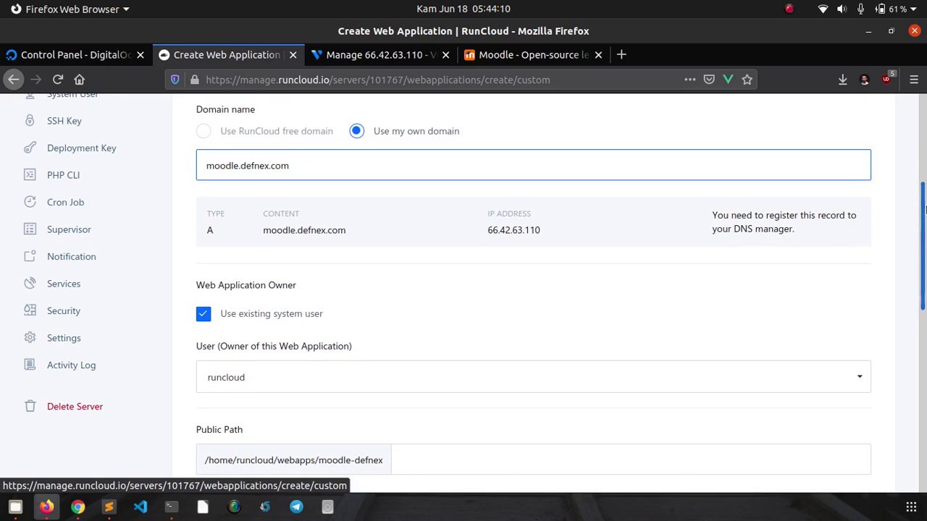
scroll(398, 211, down, 1)
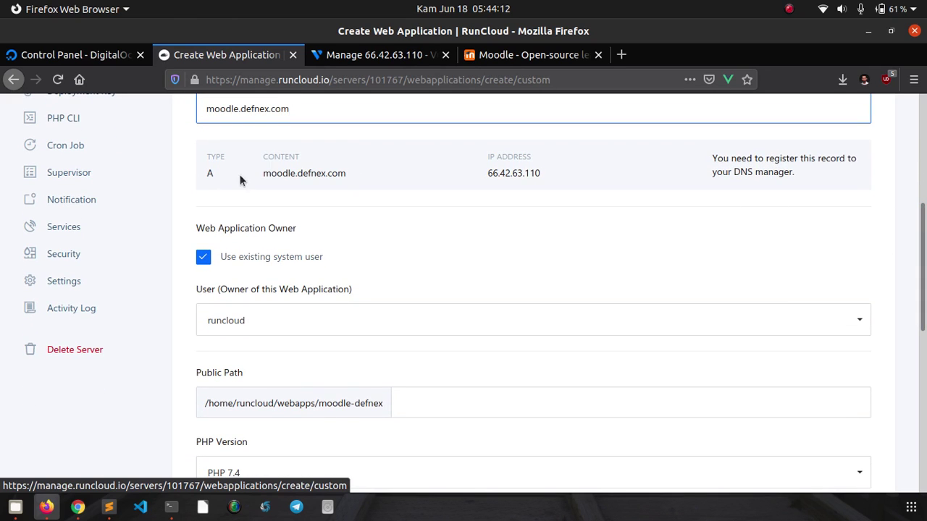
double_click(210, 172)
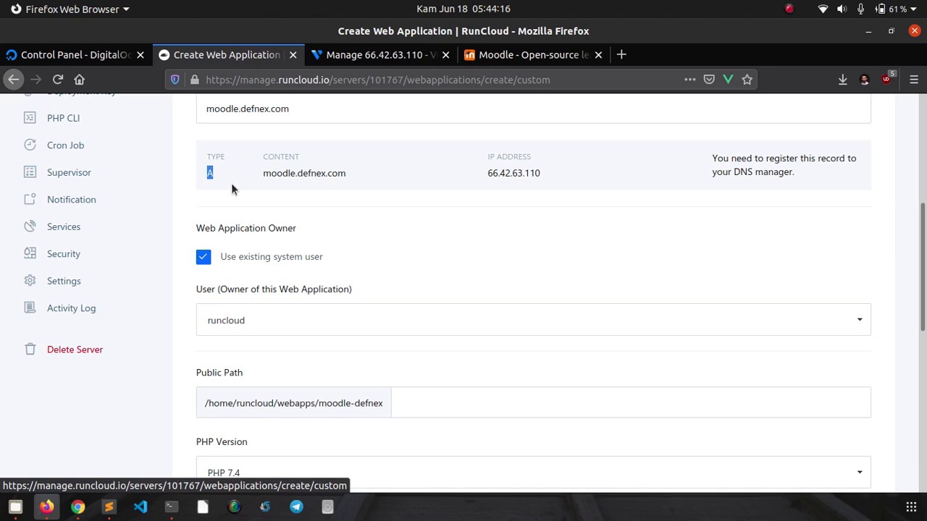
triple_click(738, 159)
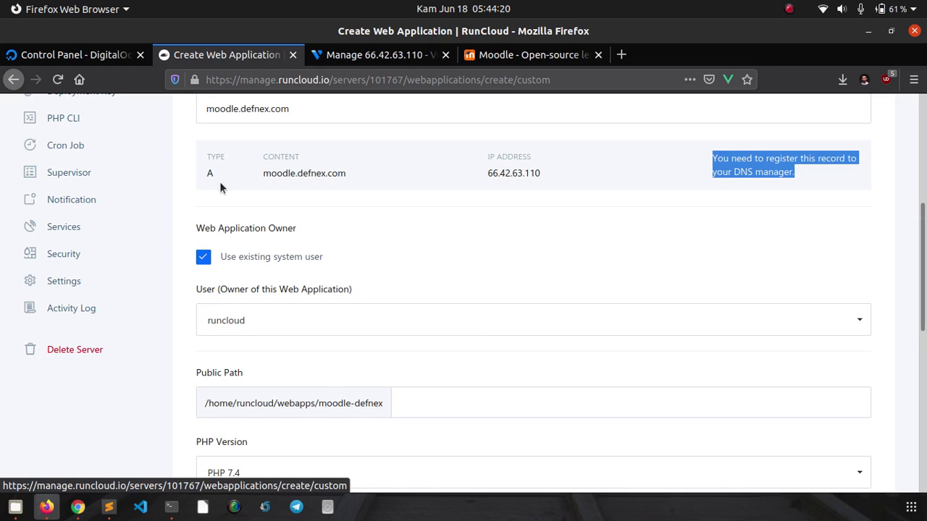
triple_click(274, 174)
click(321, 171)
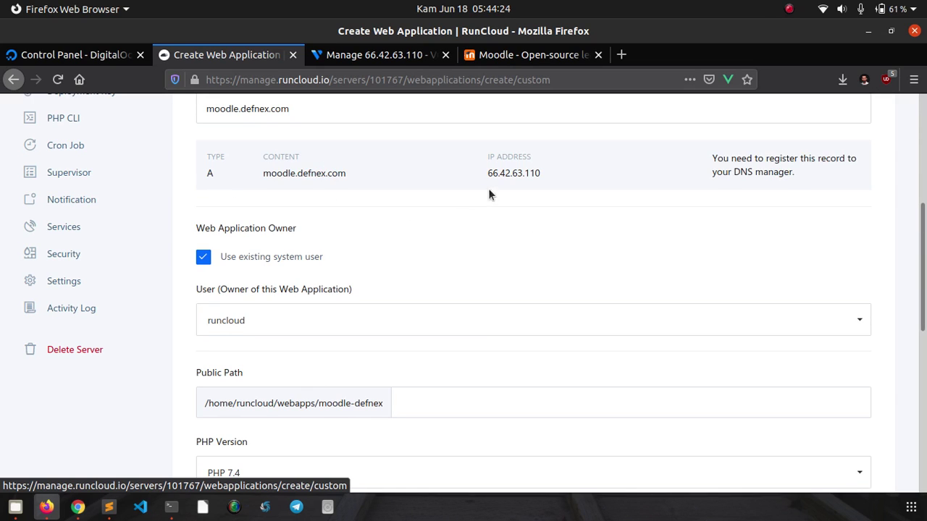
- Check the A record's IP 66.42.63.110 and scroll through the form
triple_click(521, 175)
click(525, 180)
triple_click(520, 172)
click(525, 185)
scroll(532, 195, down, 2)
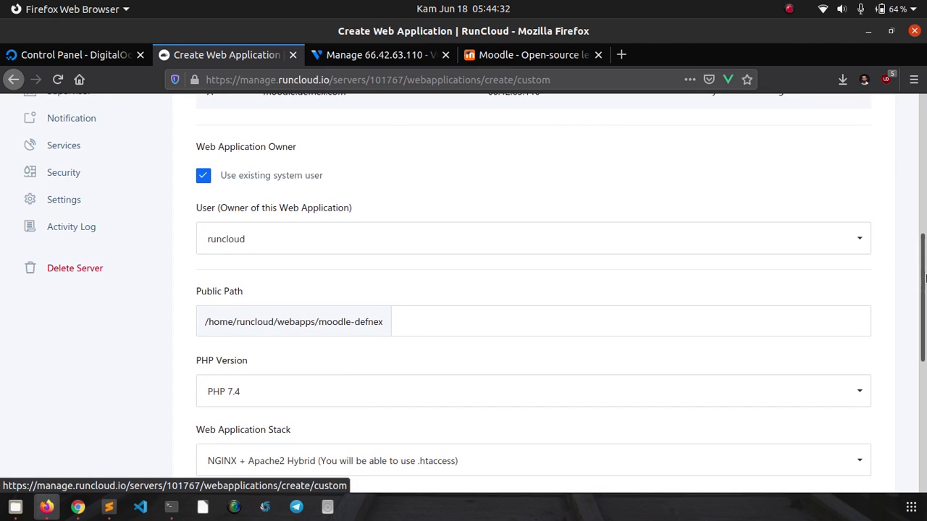
drag(924, 280, 924, 343)
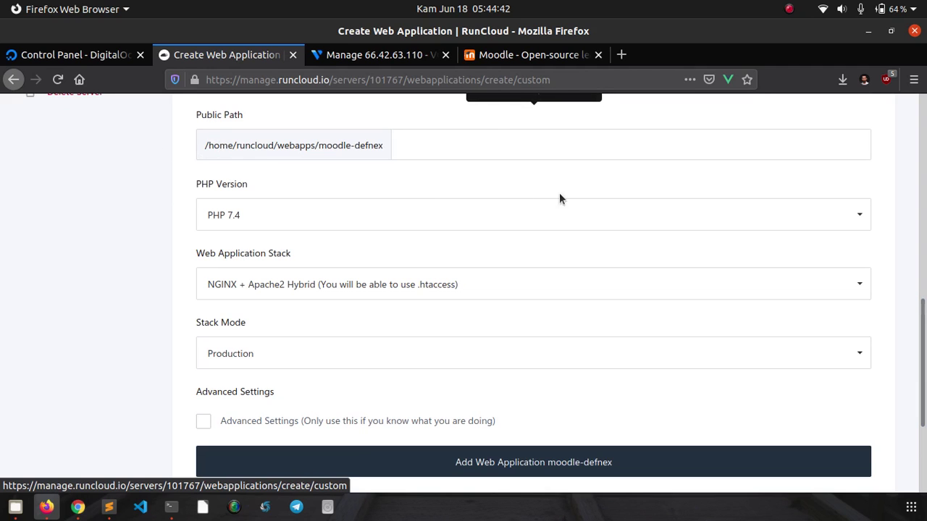
scroll(871, 292, up, 1)
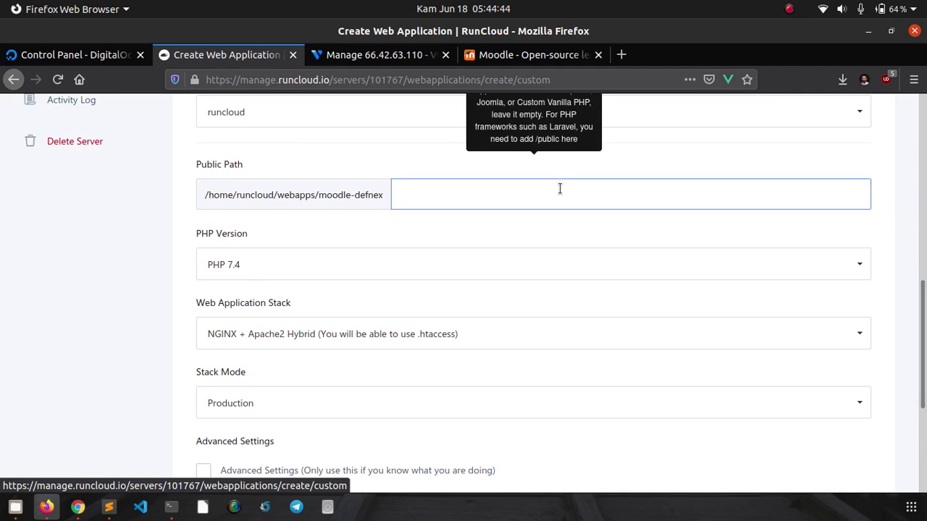
drag(923, 357, 924, 341)
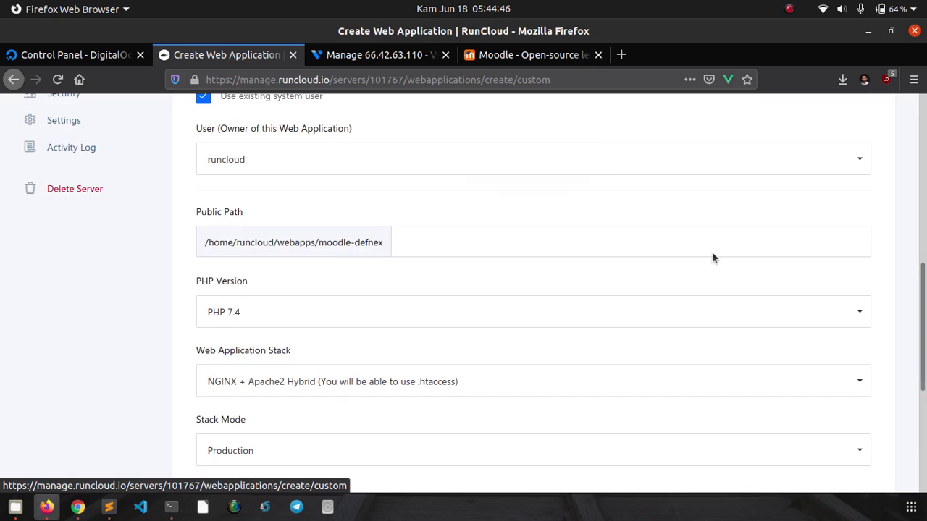
- Set the public path to /web and review PHP 7.4, Hybrid stack and Production mode
click(632, 240)
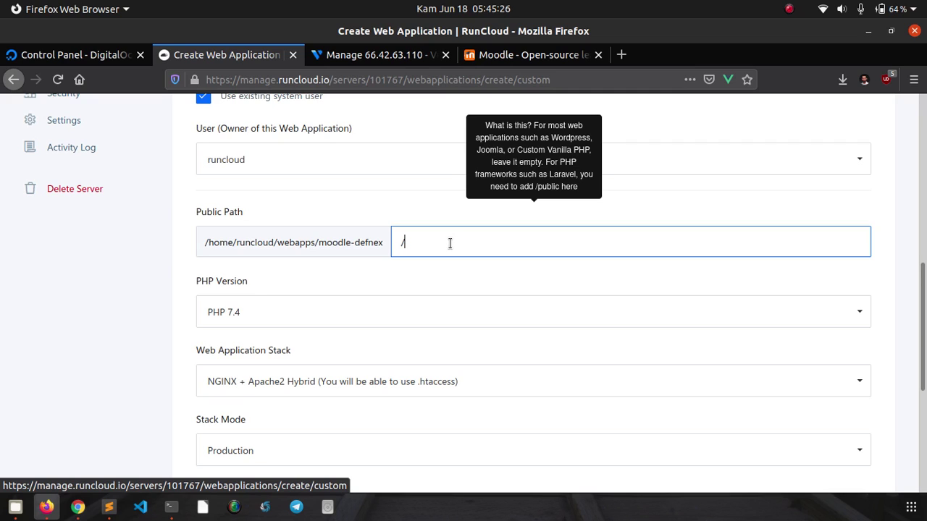
text(web)
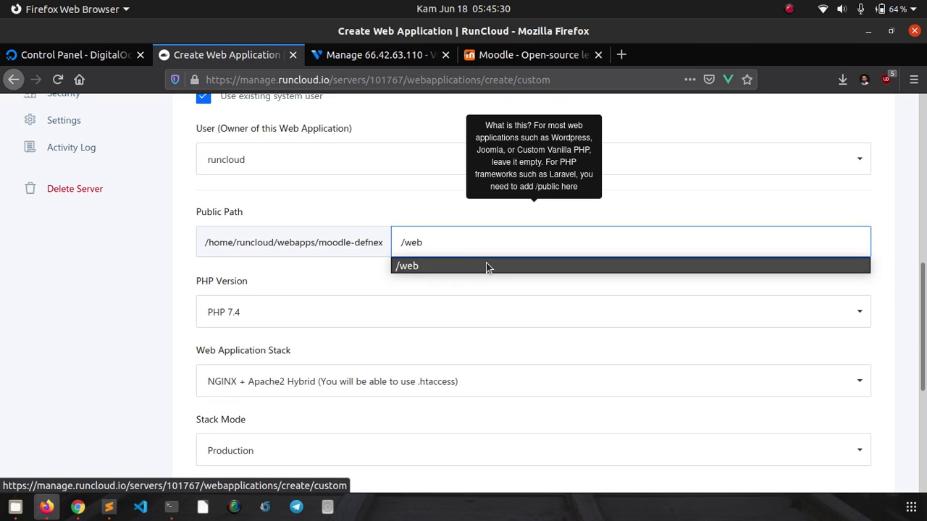
click(485, 265)
click(485, 274)
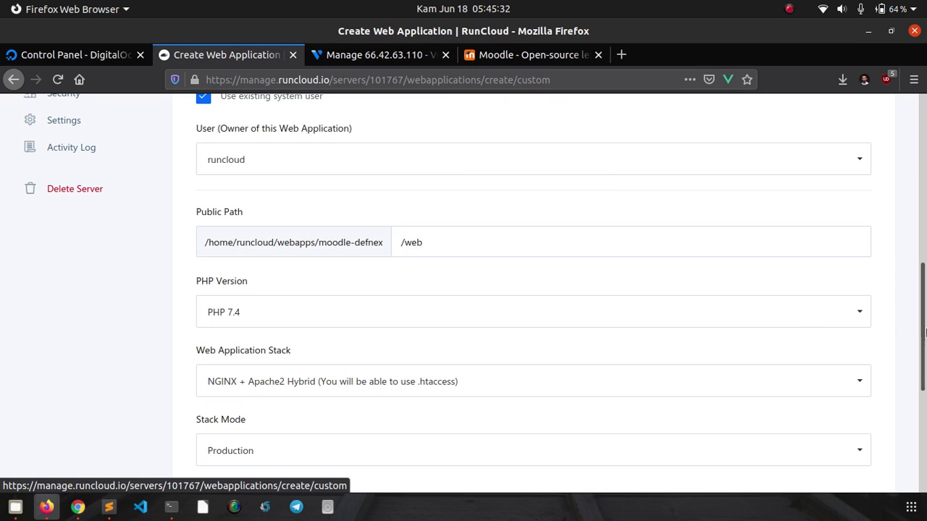
drag(925, 316, 925, 349)
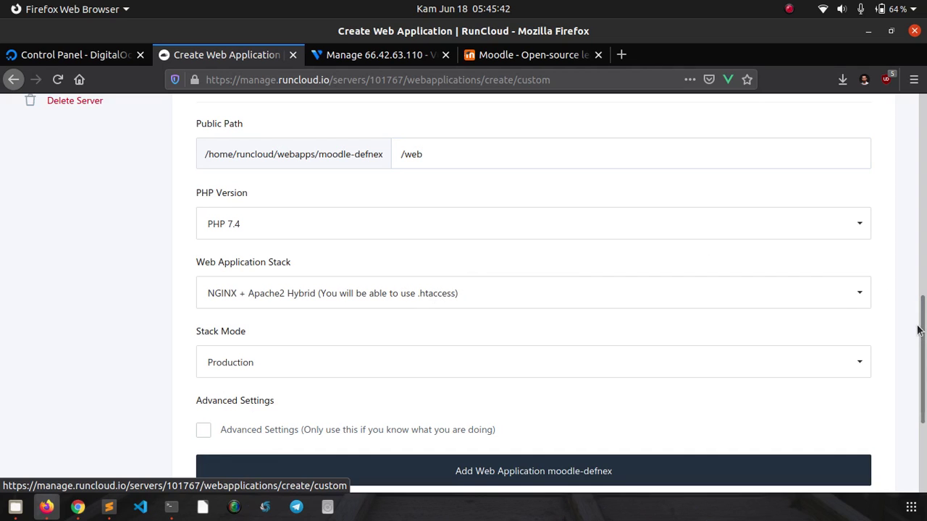
drag(925, 346, 925, 371)
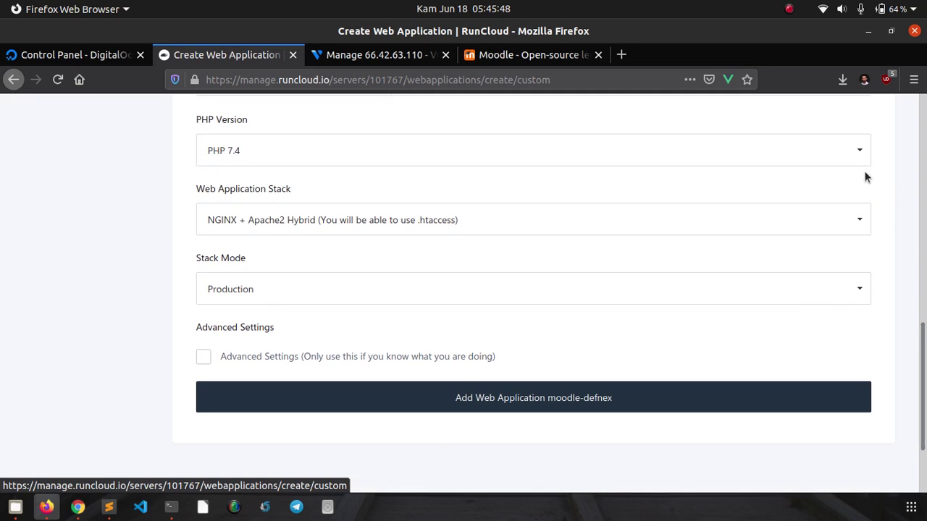
click(825, 154)
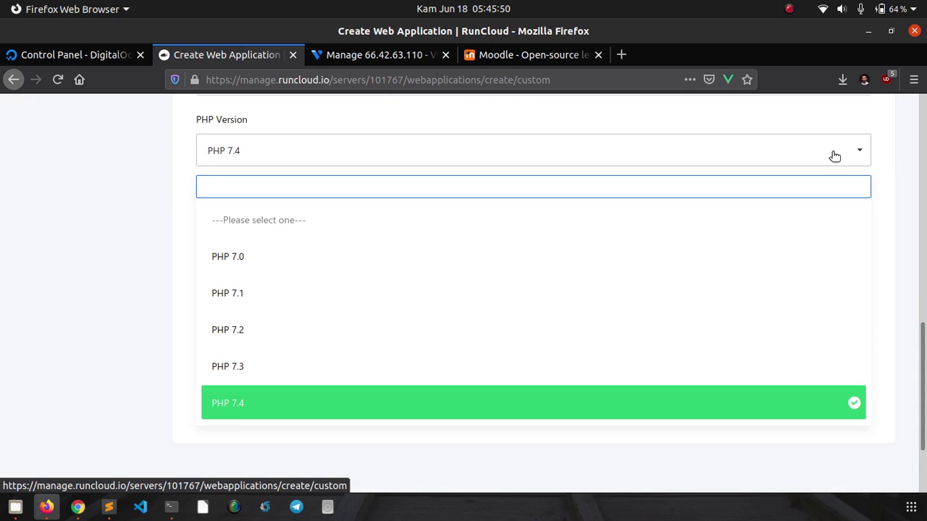
click(901, 163)
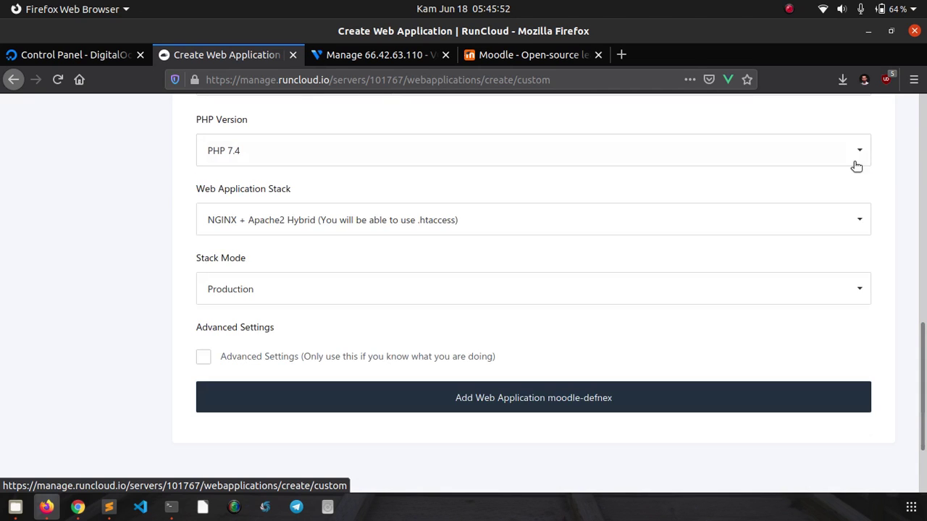
click(843, 153)
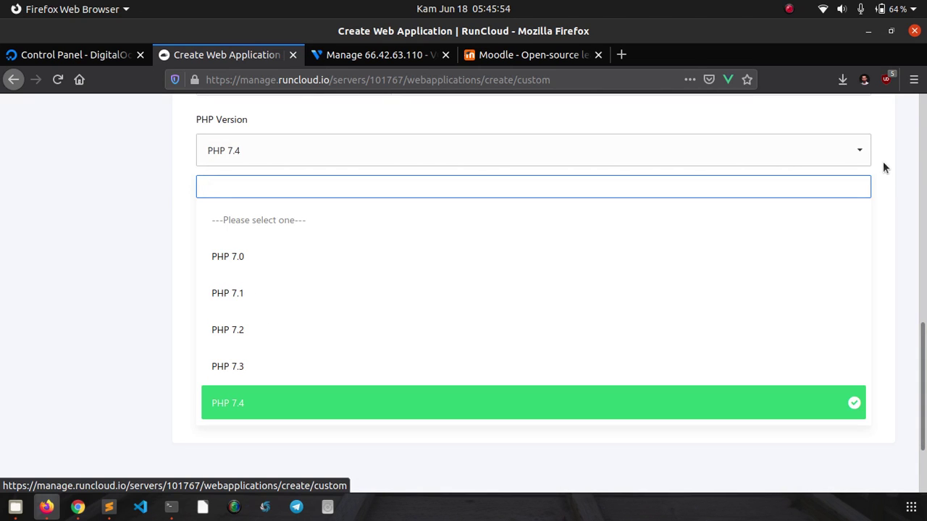
click(898, 175)
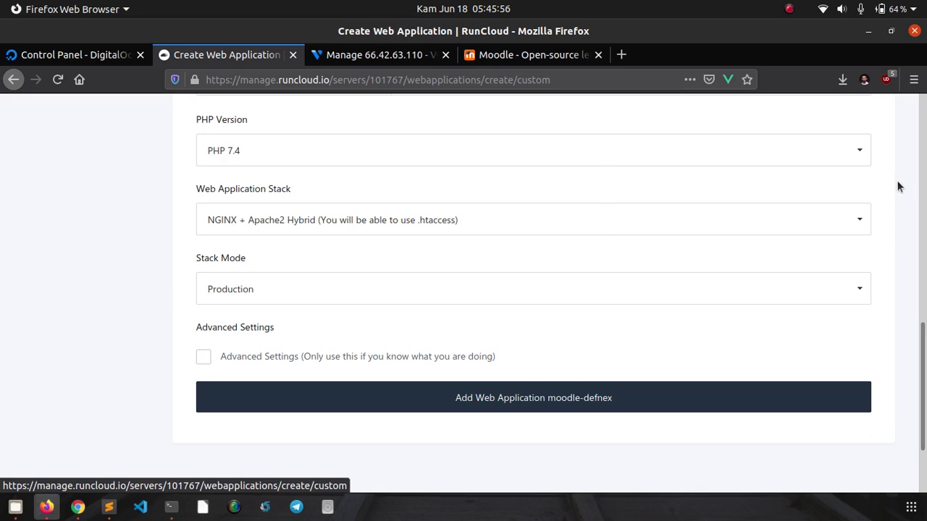
click(426, 227)
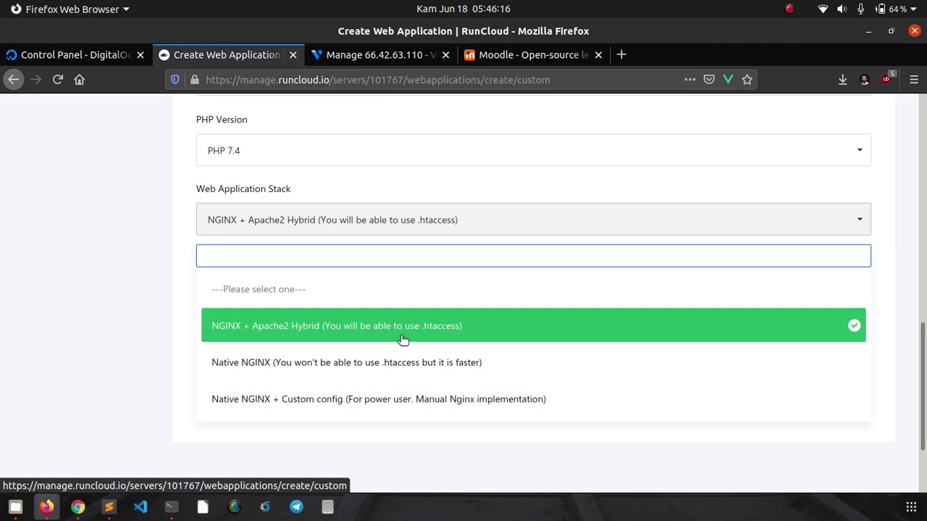
click(364, 337)
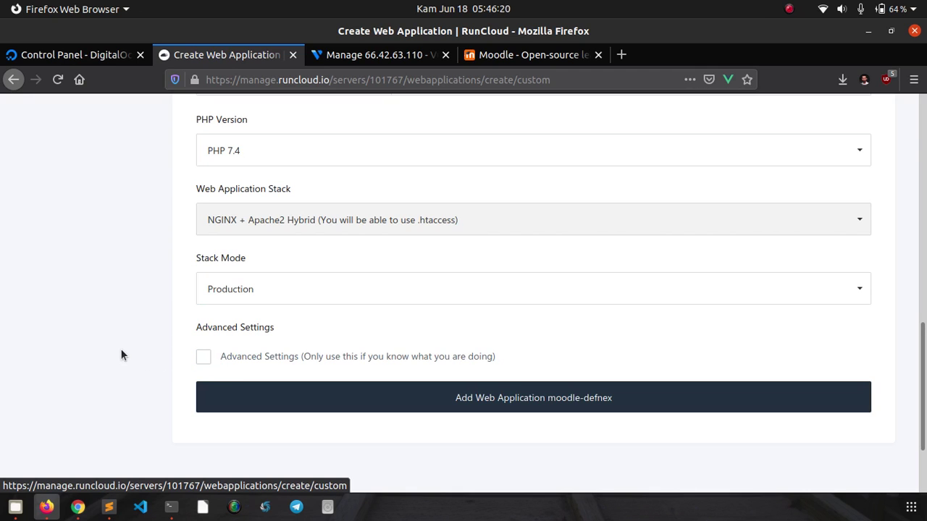
- Submit the form to create moodle-defnex and review its php74rc summary page
scroll(131, 352, down, 3)
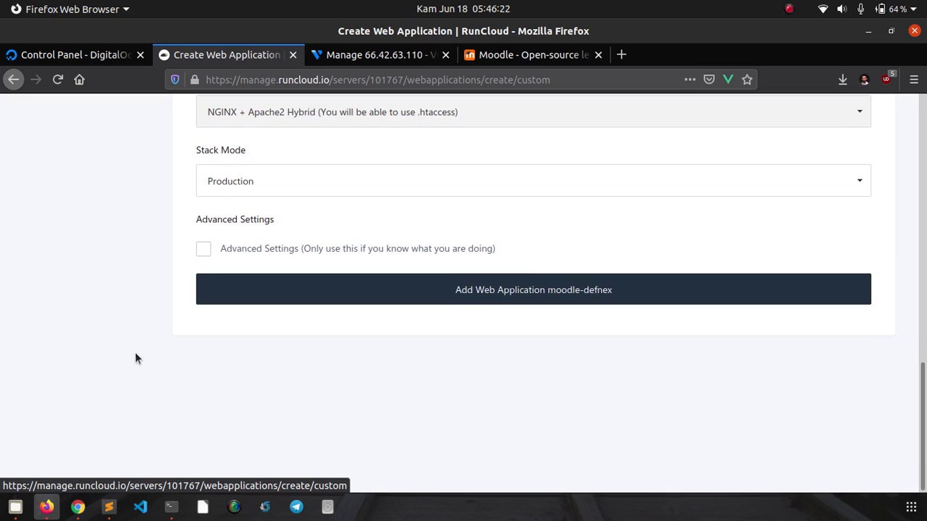
click(499, 293)
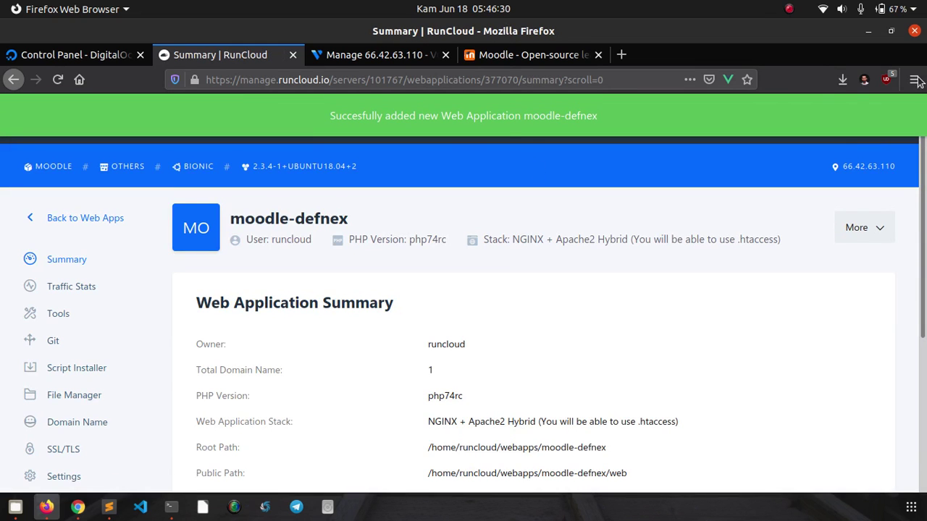
drag(924, 183, 925, 247)
scroll(925, 248, up, 1)
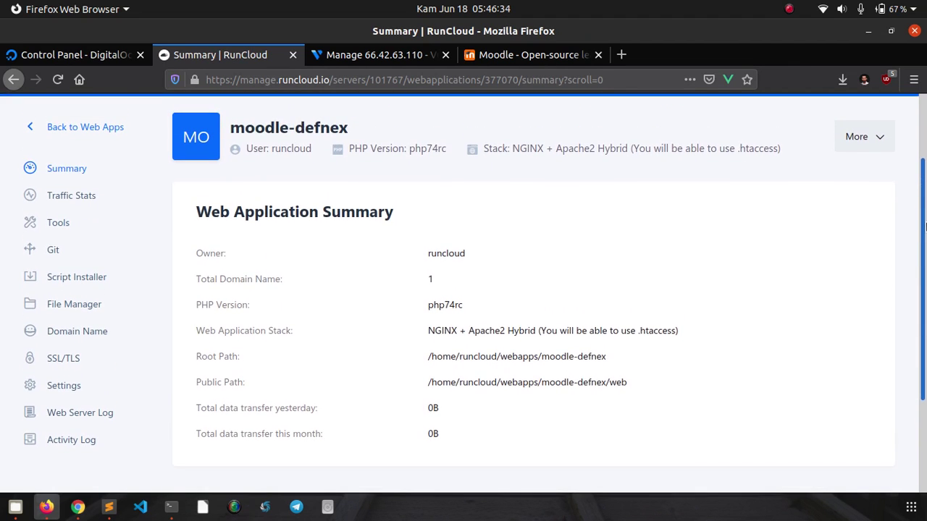
- Load moodle.defnex.com in Chrome's incognito window, confirming the Not secure RunCloud welcome page, then return to Firefox
click(78, 507)
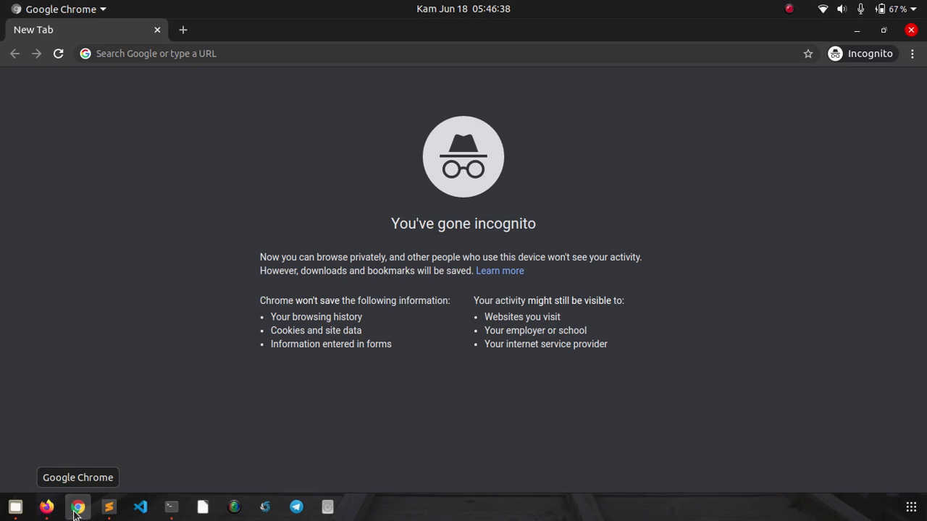
click(273, 55)
text(mood)
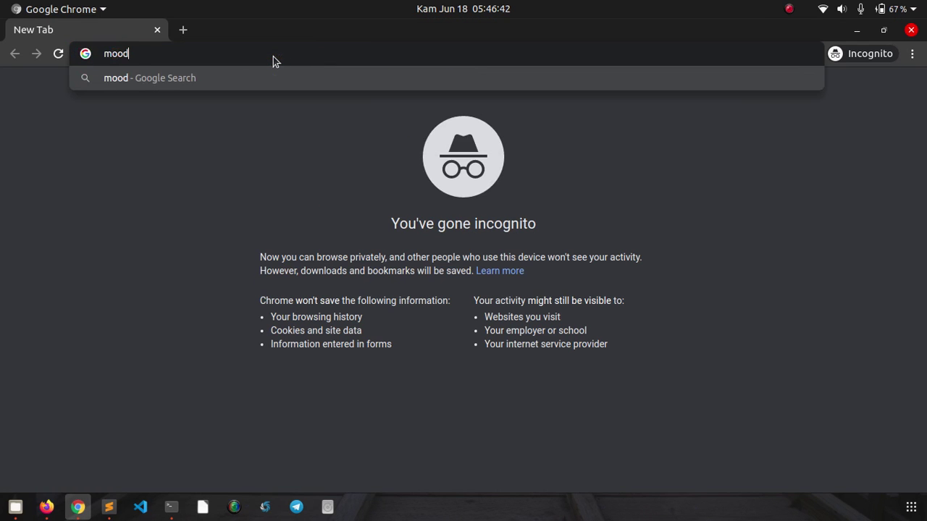
text(le.defnex.com)
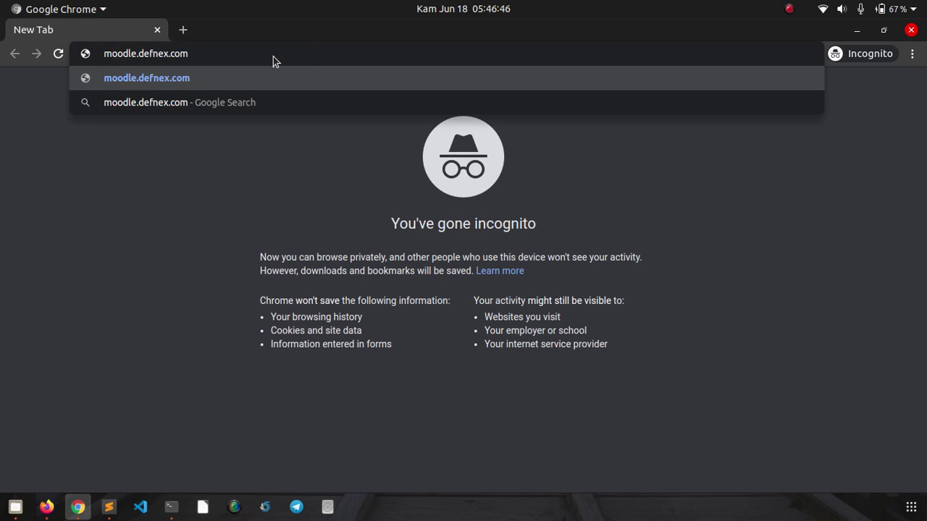
key(Return)
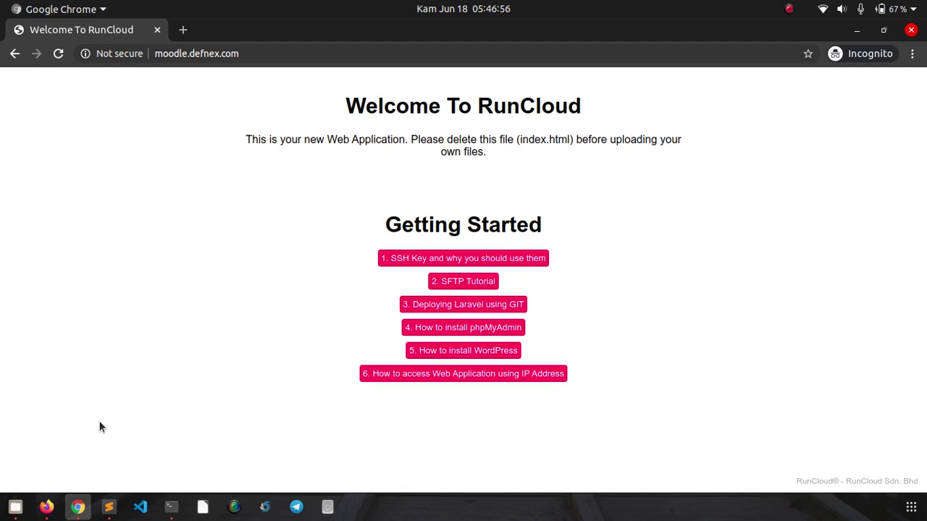
click(51, 507)
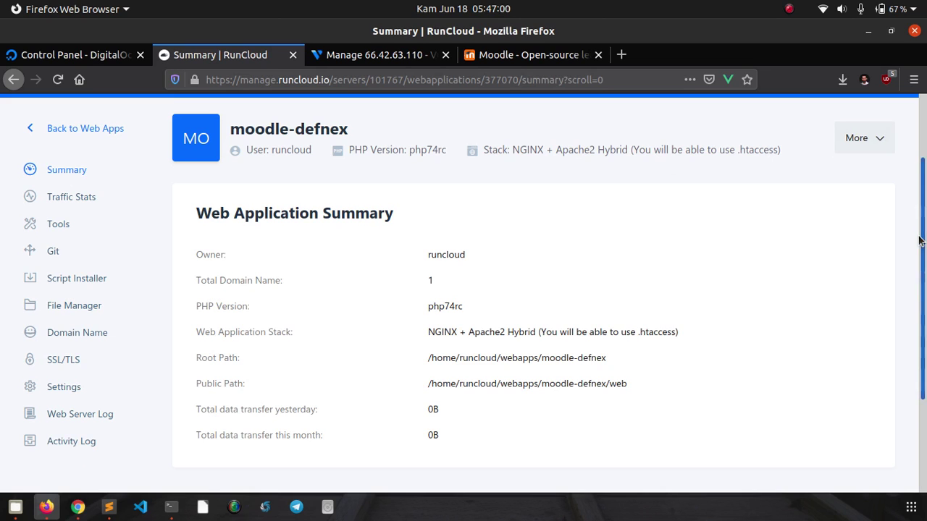
- Go back to the web apps list and open the moodle server's empty Database page
scroll(923, 250, down, 1)
scroll(923, 253, up, 2)
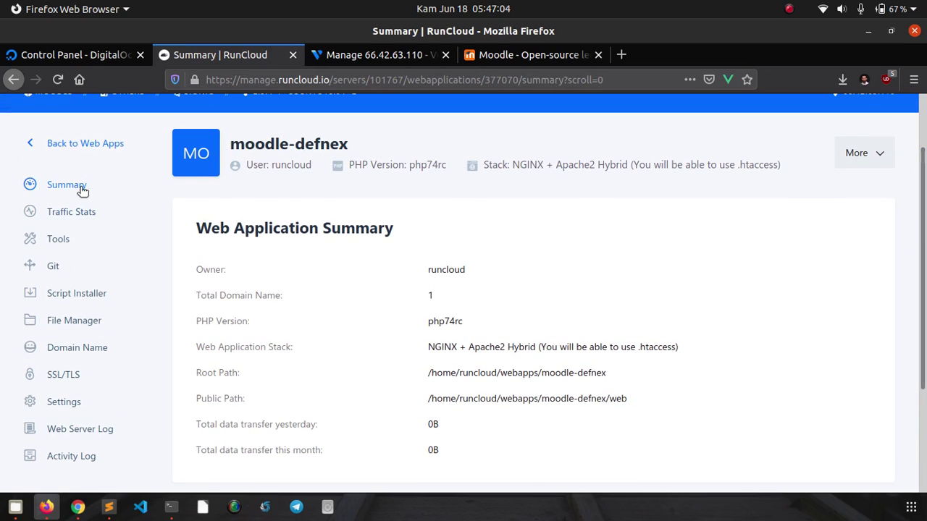
click(62, 143)
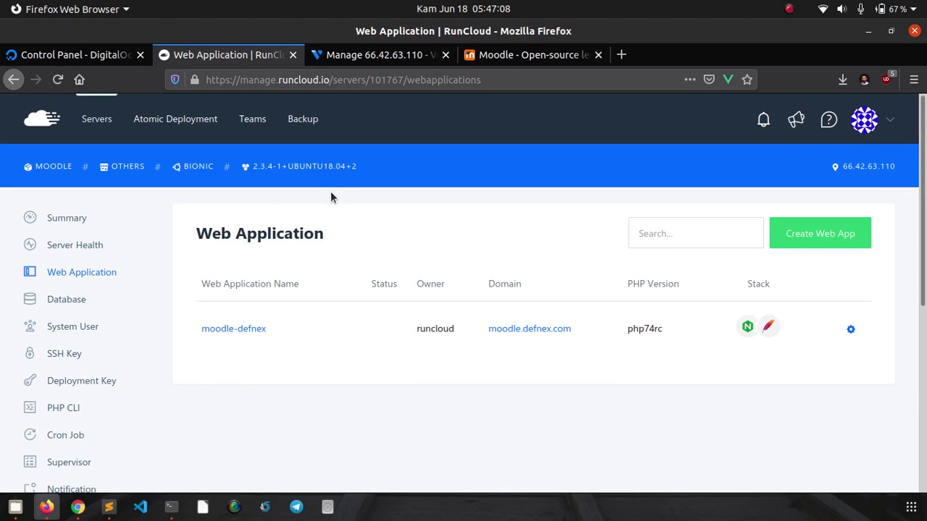
scroll(577, 289, down, 4)
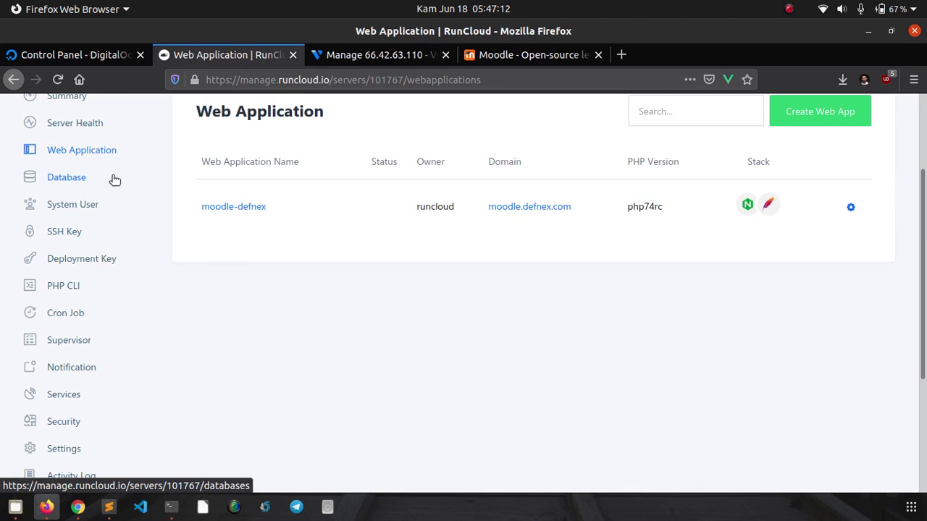
scroll(132, 181, down, 2)
scroll(132, 181, up, 2)
click(81, 180)
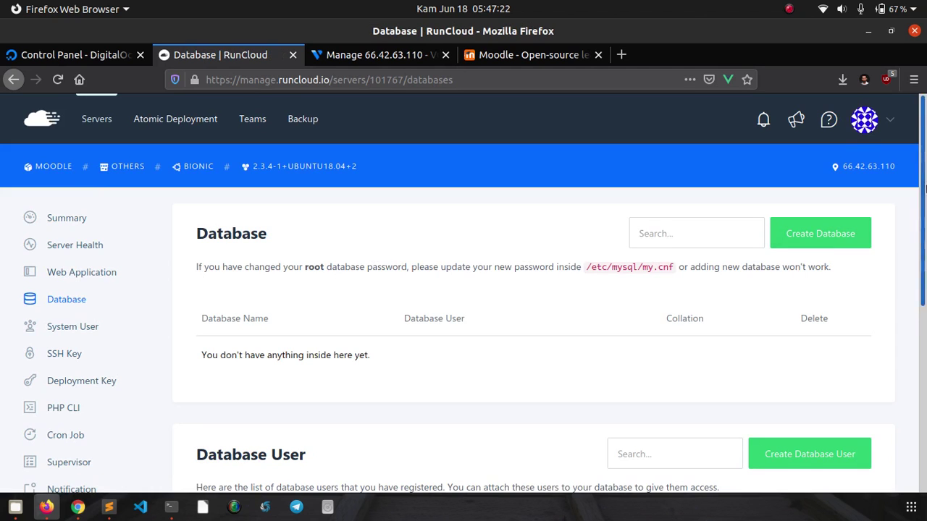
drag(924, 183, 926, 244)
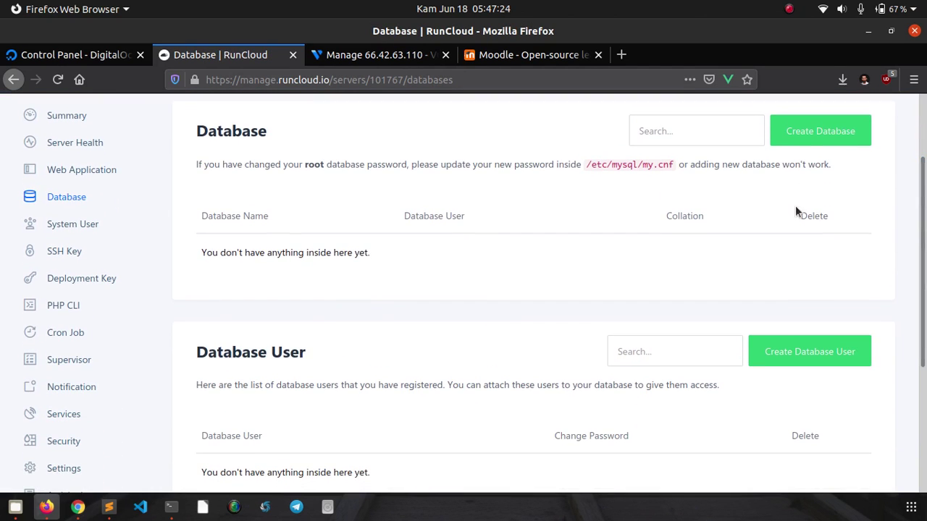
- Create a new database named dbmoodle
click(805, 138)
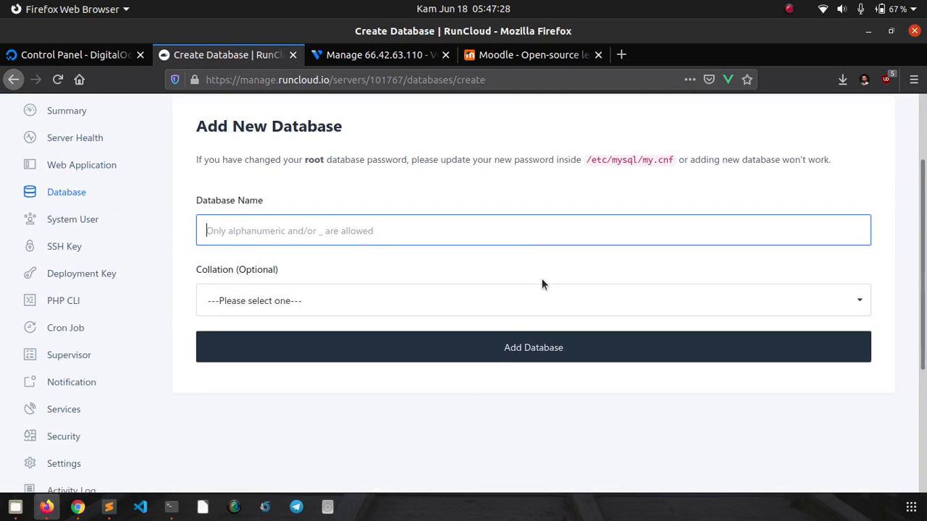
scroll(492, 261, down, 1)
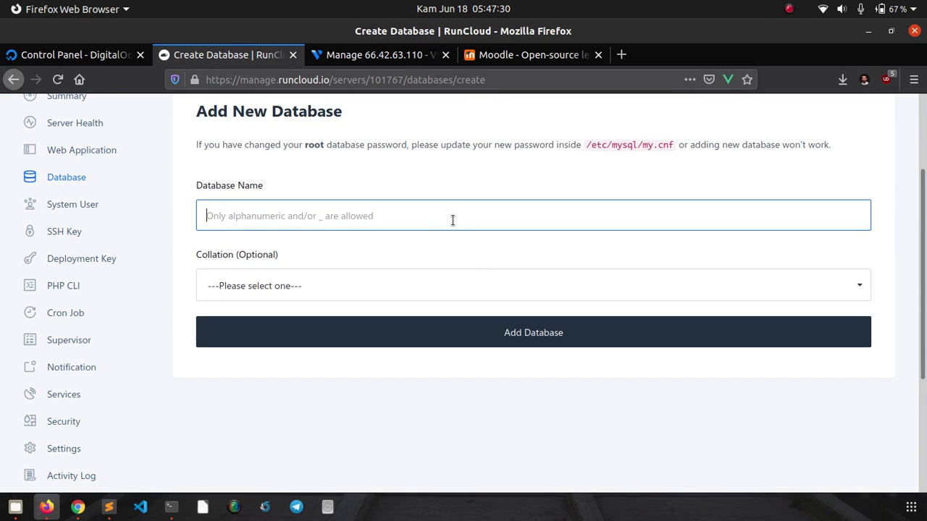
text(db)
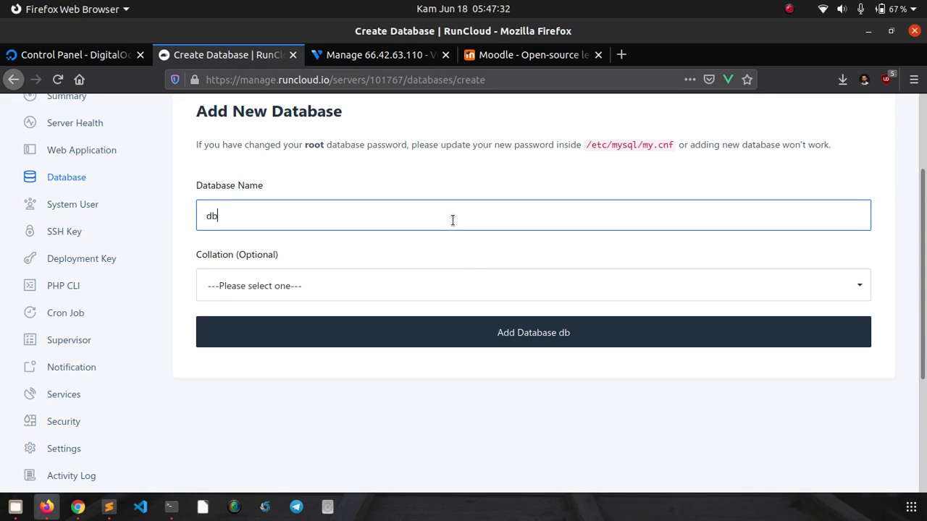
text(moodle)
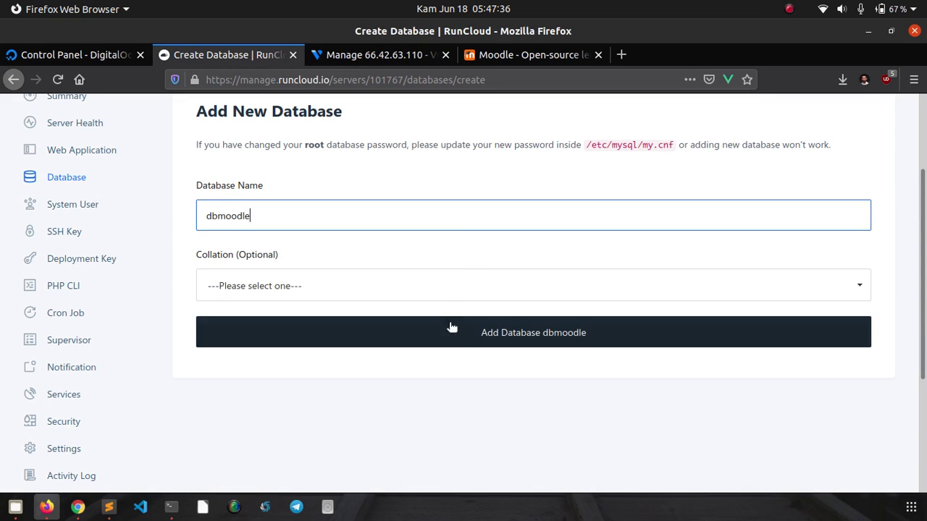
click(458, 339)
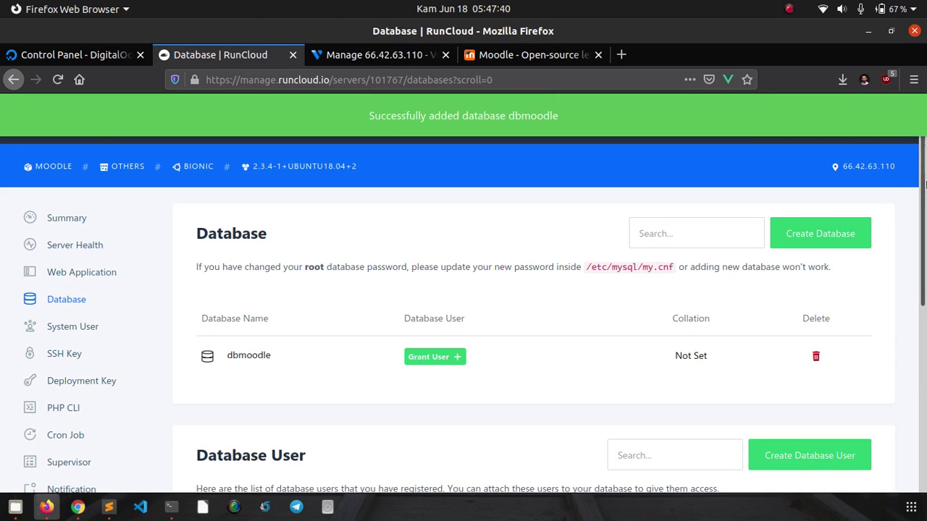
scroll(924, 269, down, 3)
scroll(924, 270, down, 2)
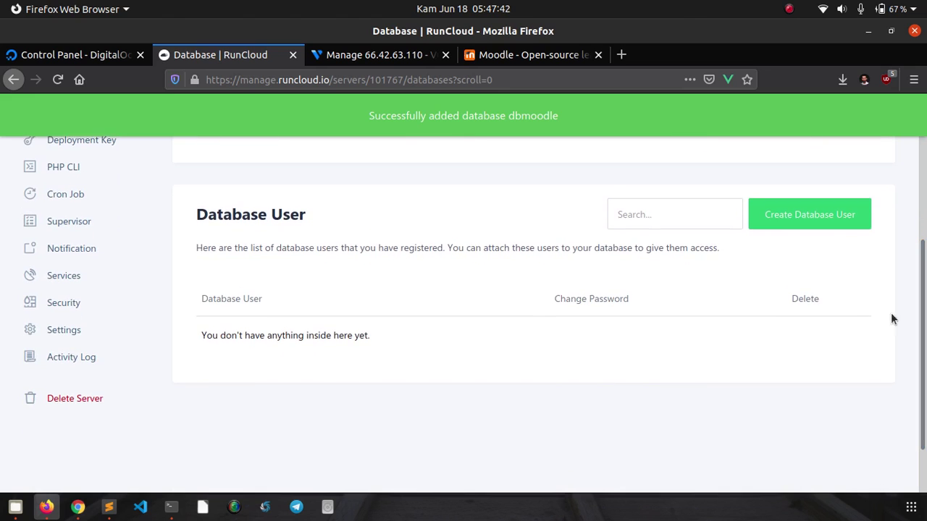
- Clear the autofilled fields and enter userdb as the new database user's username
click(799, 227)
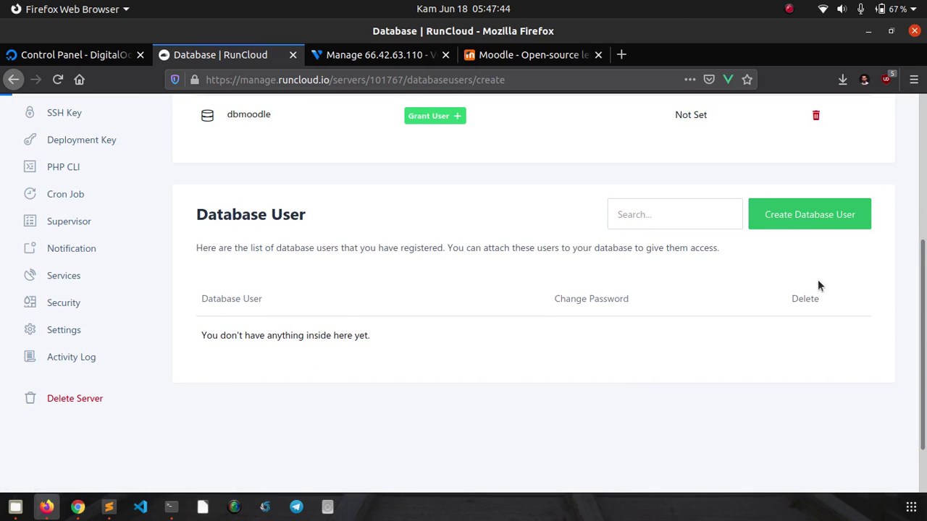
key(ctrl+a)
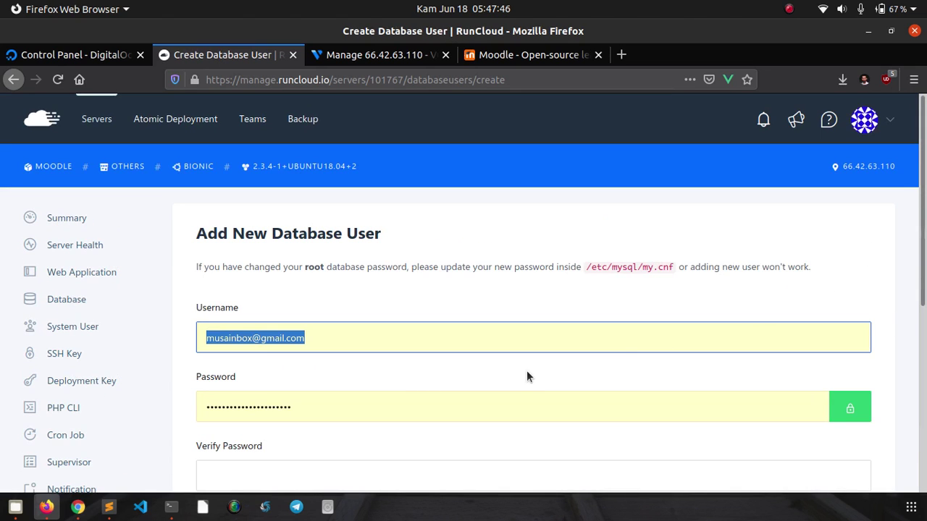
key(BackSpace)
key(Tab)
key(BackSpace)
click(573, 360)
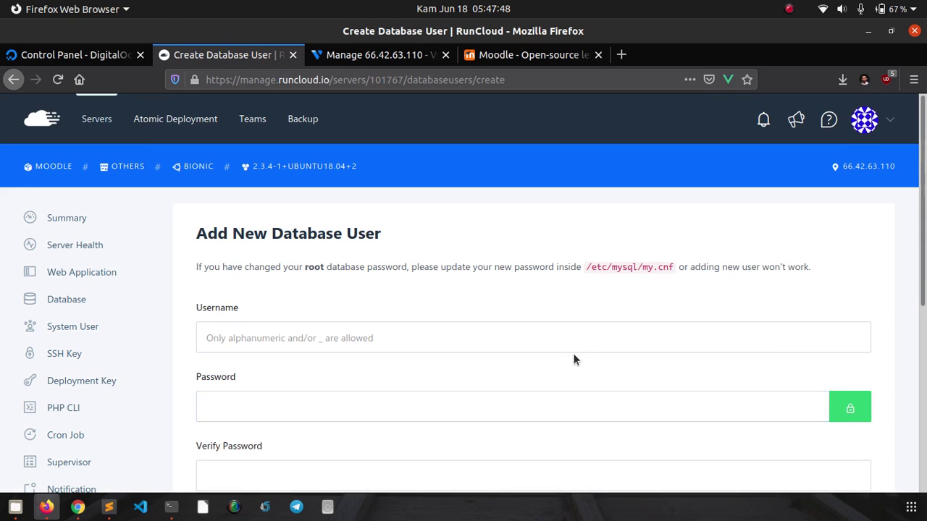
click(569, 339)
click(575, 279)
click(515, 325)
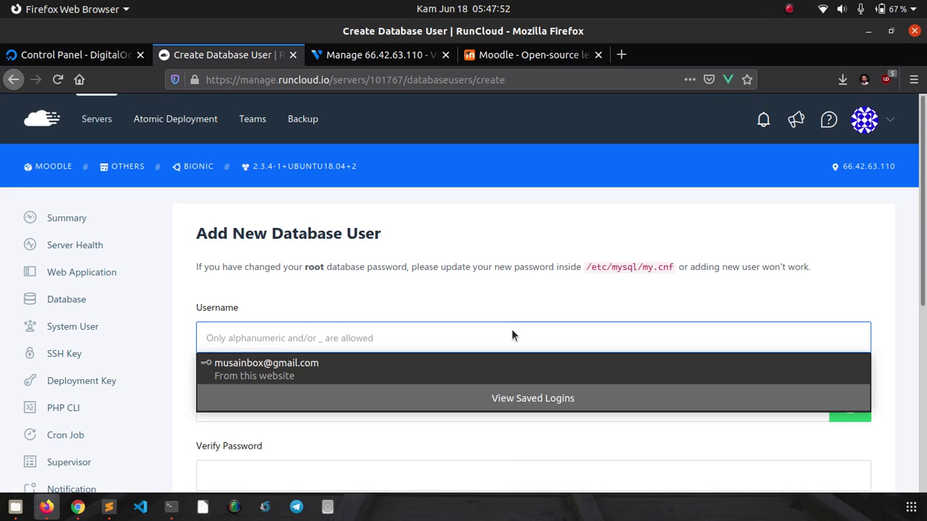
text(d)
key(BackSpace)
text(userdb)
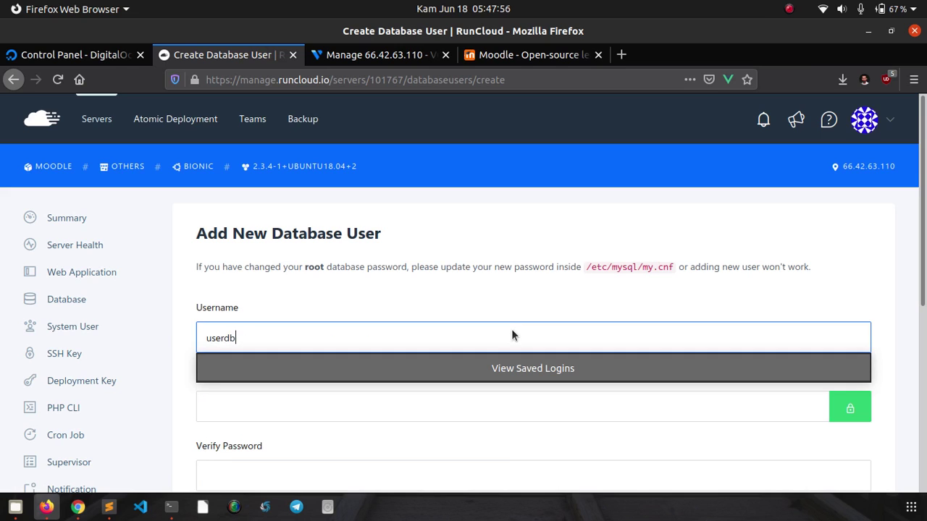
click(735, 283)
scroll(735, 283, down, 5)
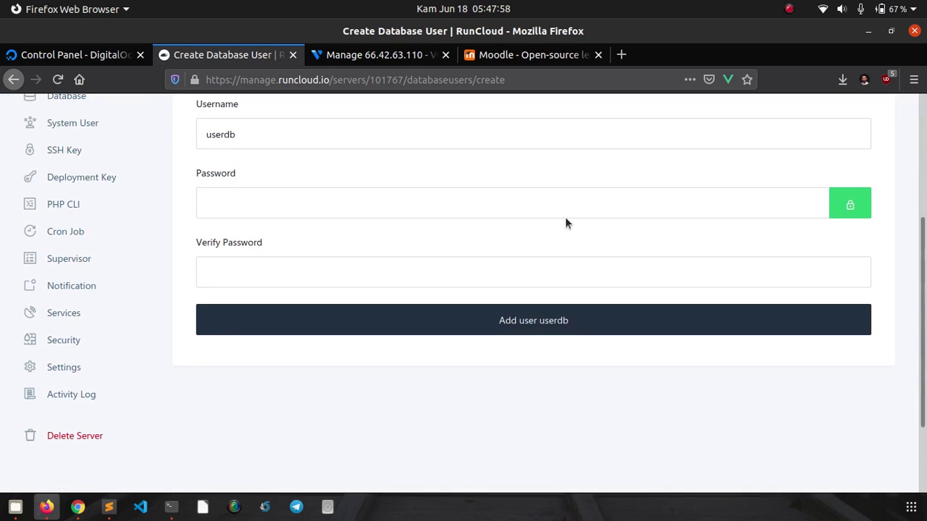
- Enter and confirm the user's password, then add the database user userdb
click(510, 194)
click(509, 194)
text(p)
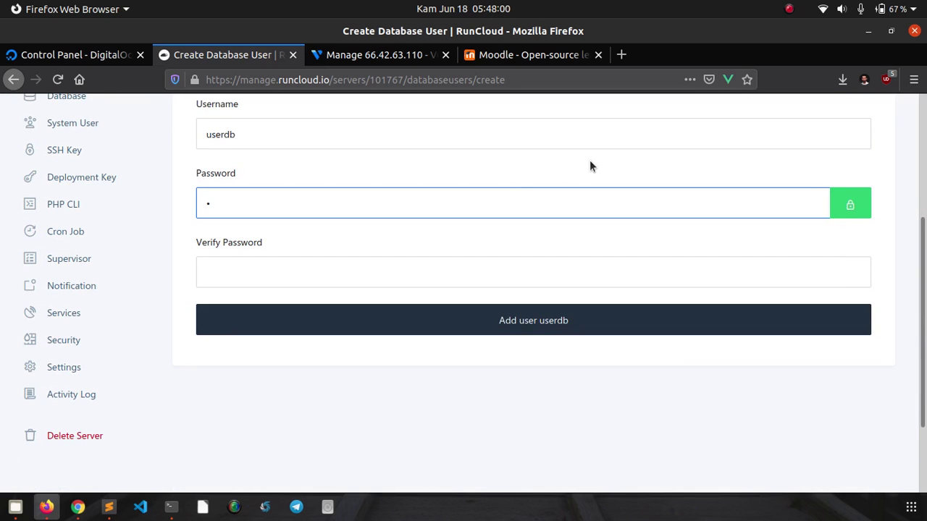
key(BackSpace)
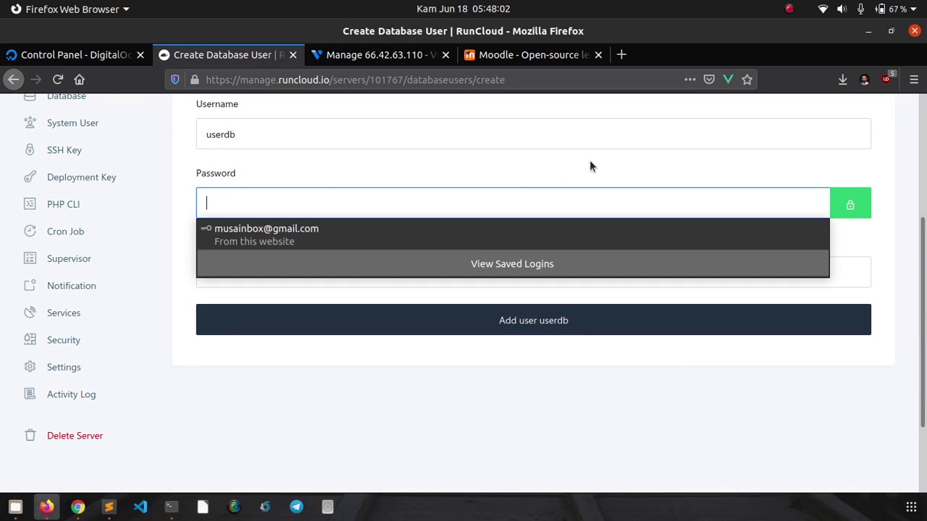
text(pa)
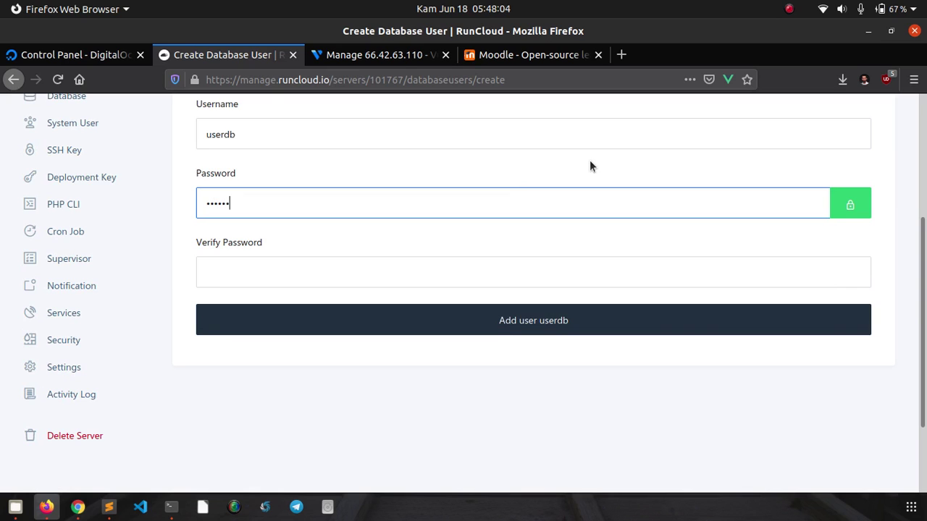
key(Tab)
key(Tab)
text(pa)
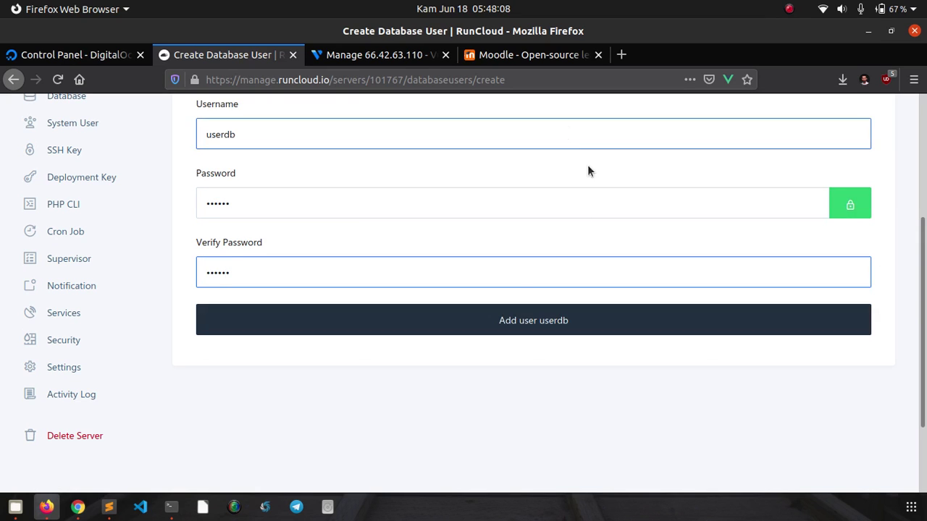
click(490, 328)
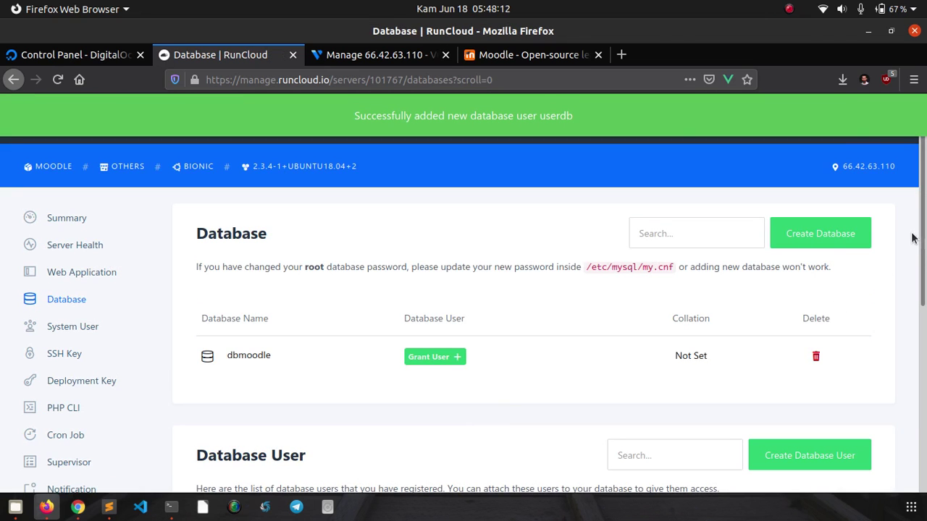
drag(924, 239, 924, 301)
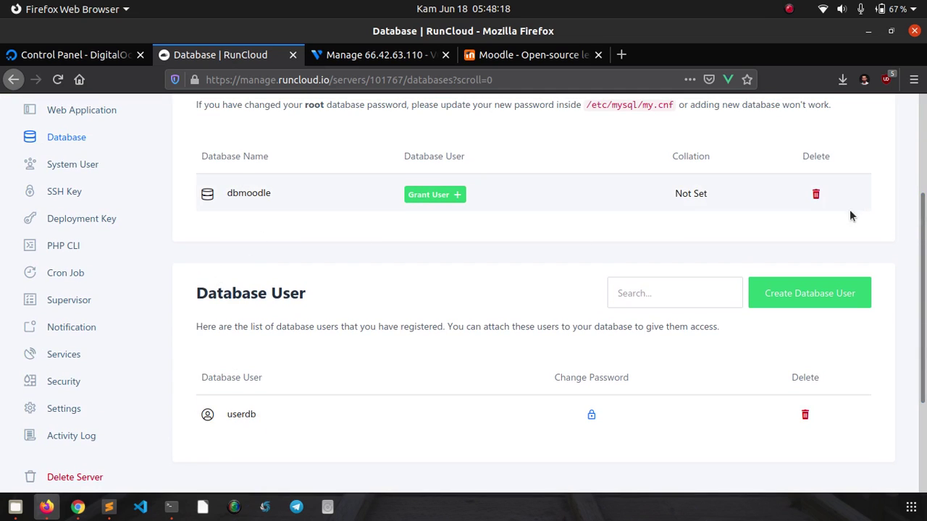
scroll(490, 331, up, 3)
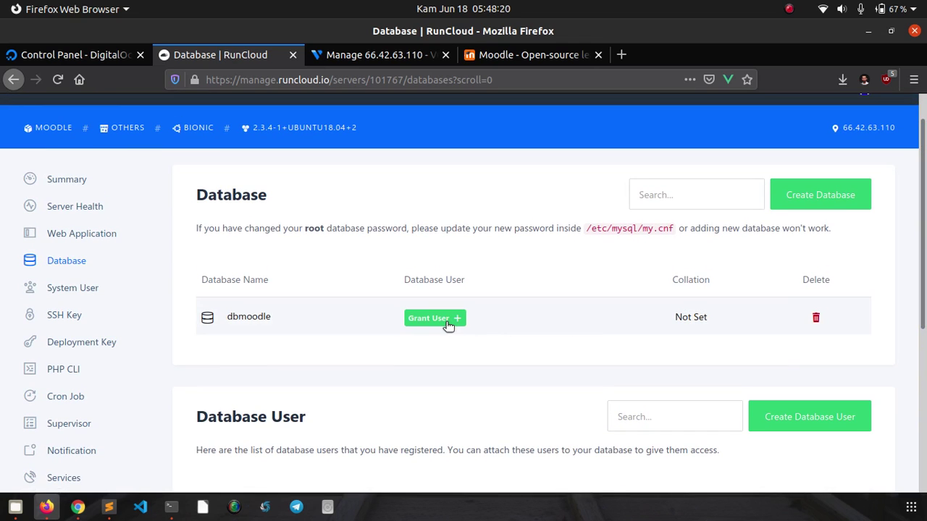
- Grant the userdb user access to the dbmoodle database
click(448, 325)
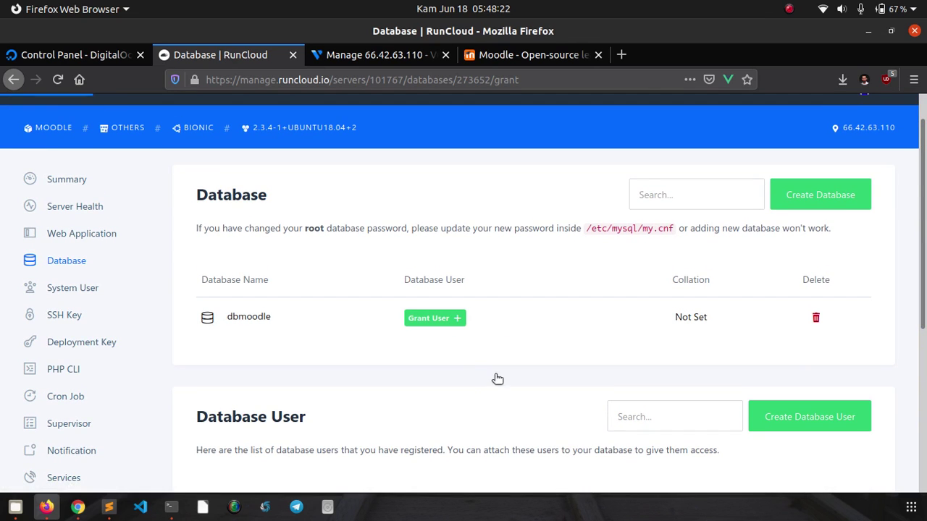
click(447, 342)
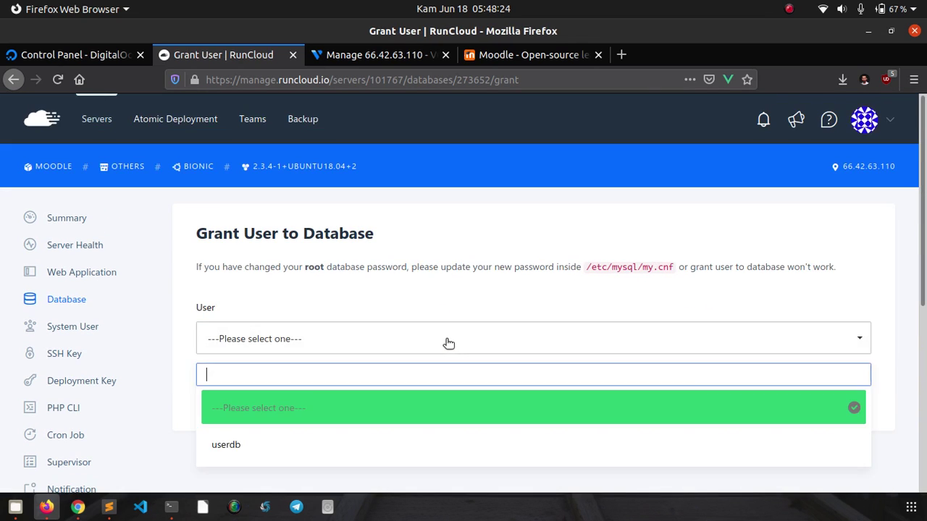
click(299, 447)
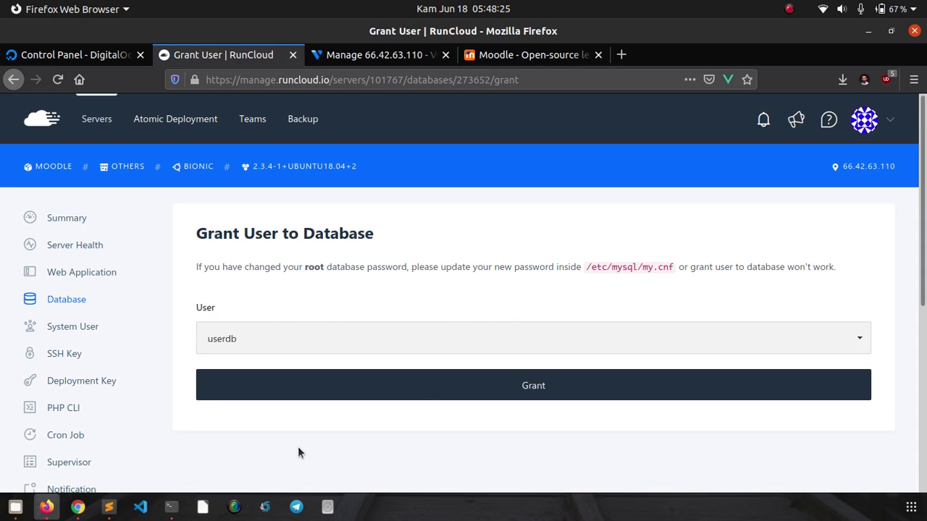
click(430, 391)
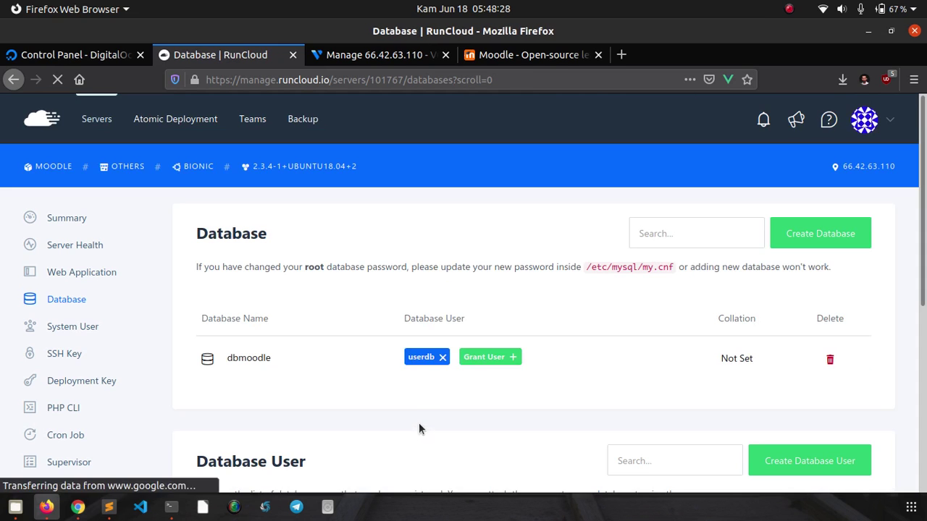
scroll(515, 379, down, 3)
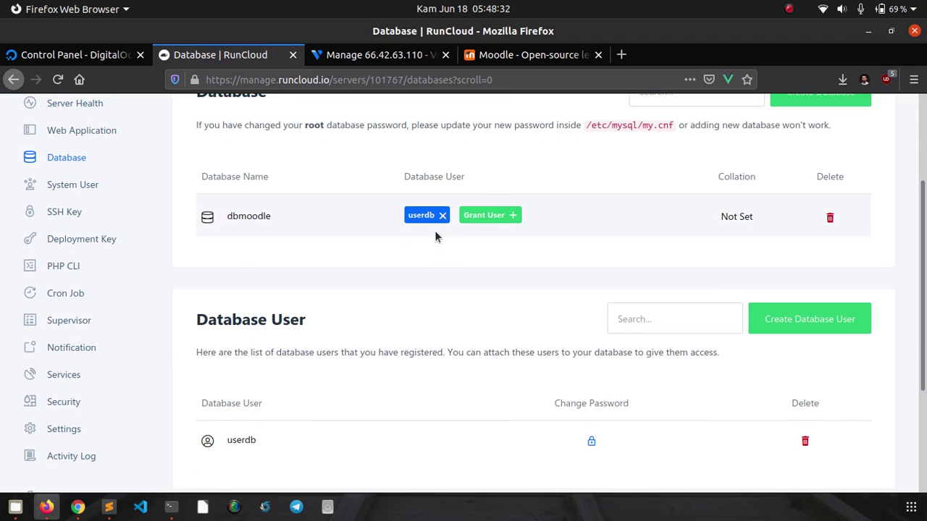
drag(922, 283, 925, 307)
drag(924, 303, 925, 190)
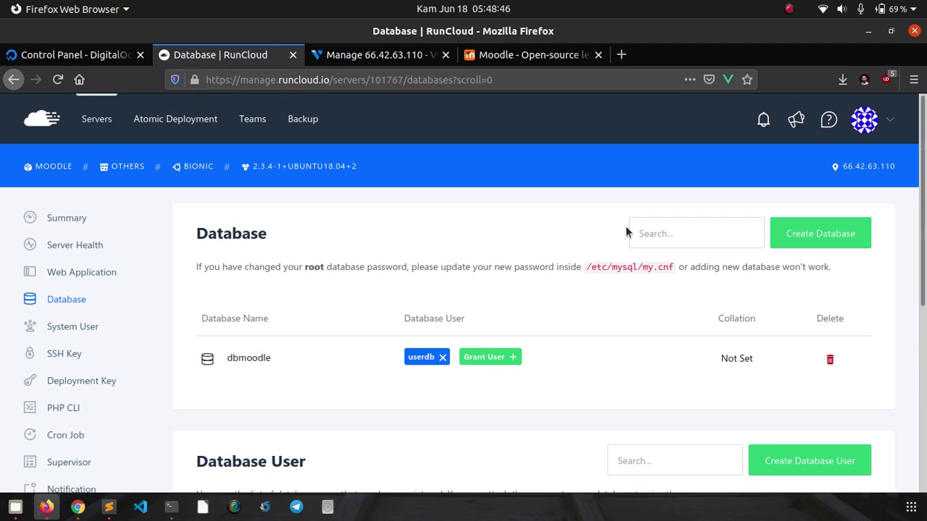
- Open moodle-defnex's Summary page and review its owner, PHP version, stack and paths
click(82, 282)
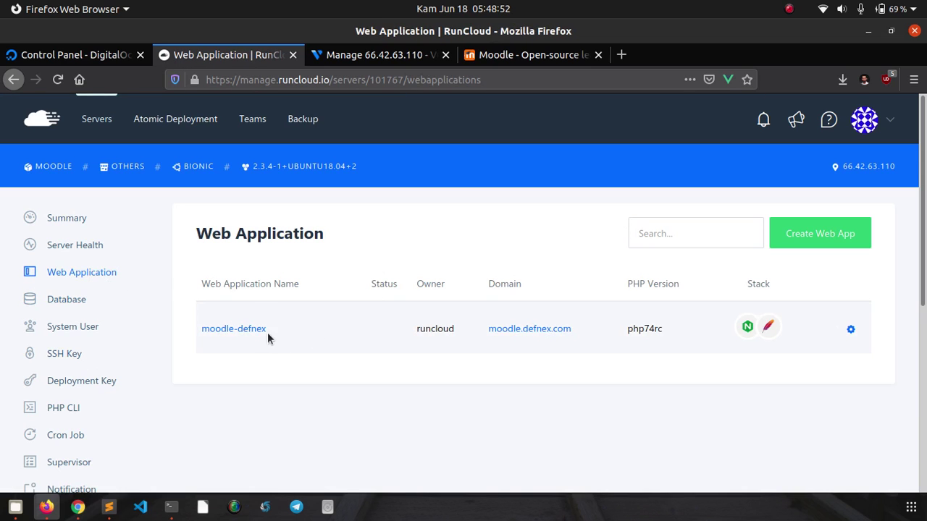
click(255, 330)
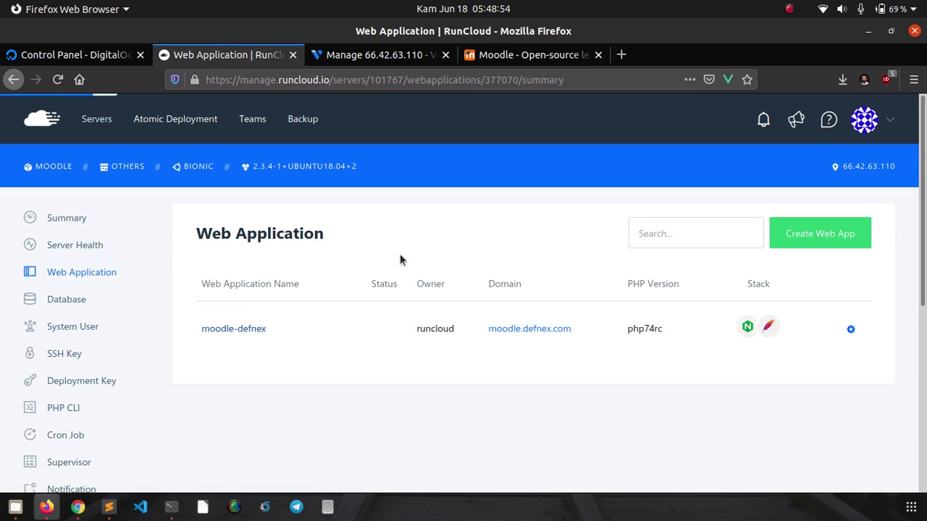
scroll(408, 250, down, 5)
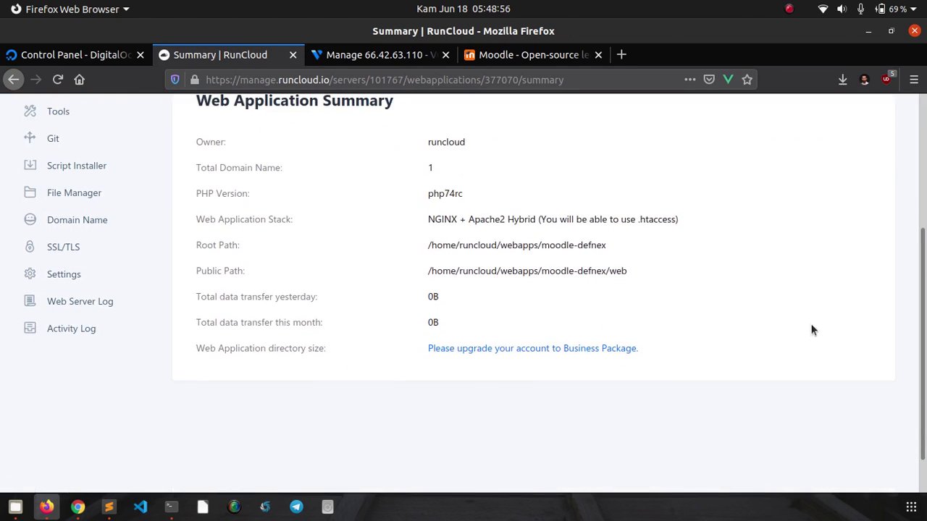
scroll(924, 337, down, 1)
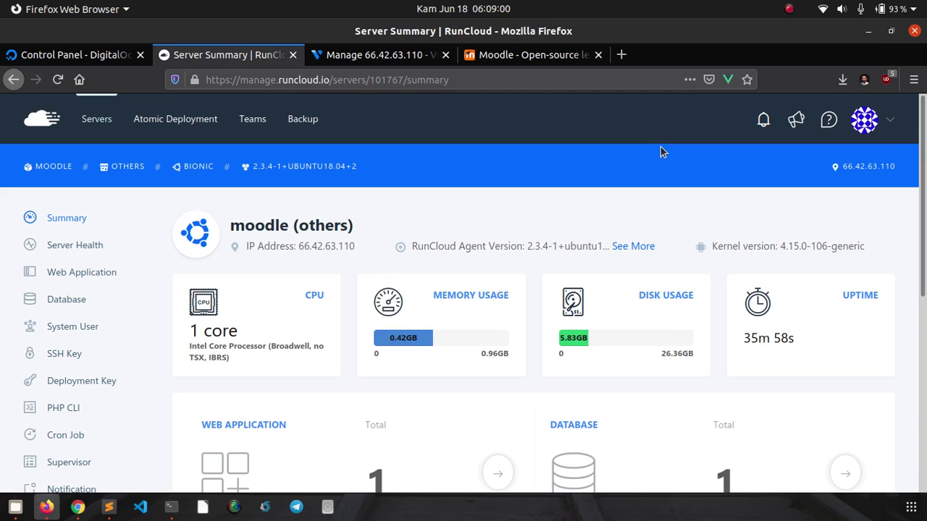
scroll(637, 242, down, 3)
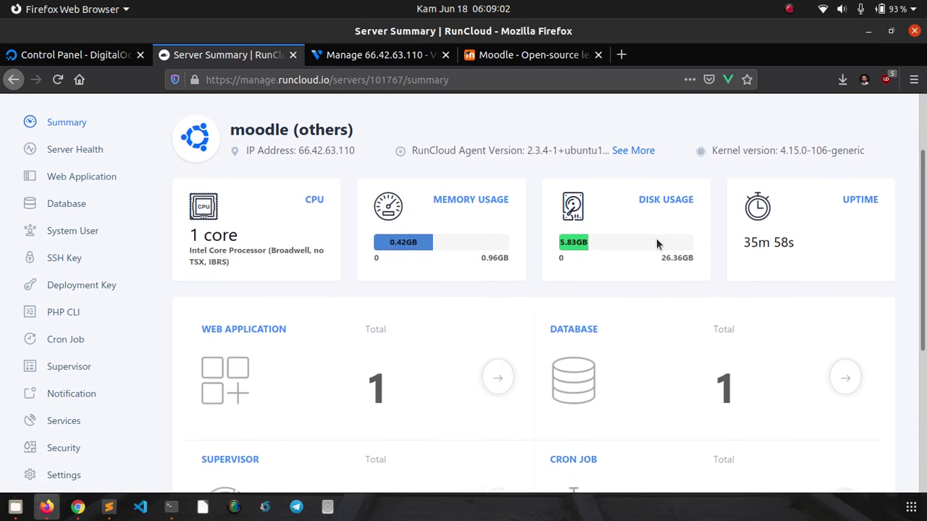
scroll(656, 244, down, 1)
scroll(656, 244, up, 1)
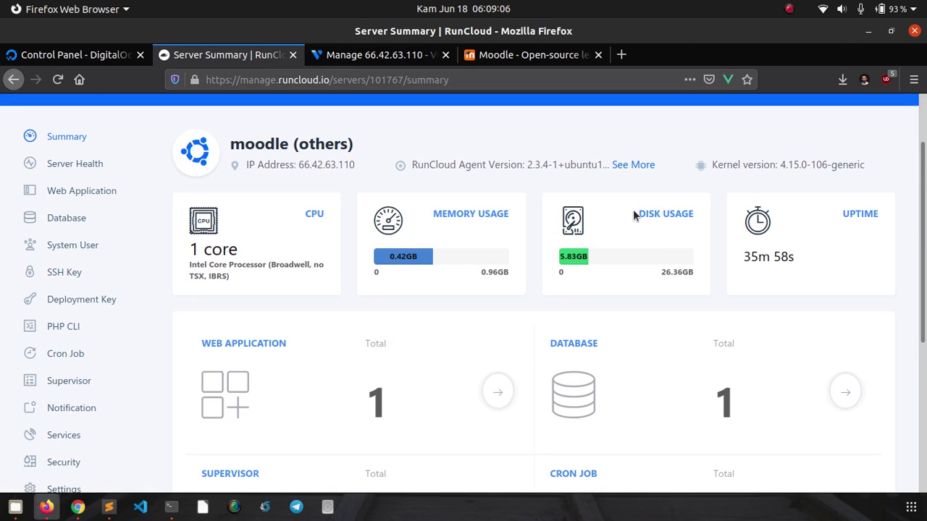
scroll(619, 234, up, 1)
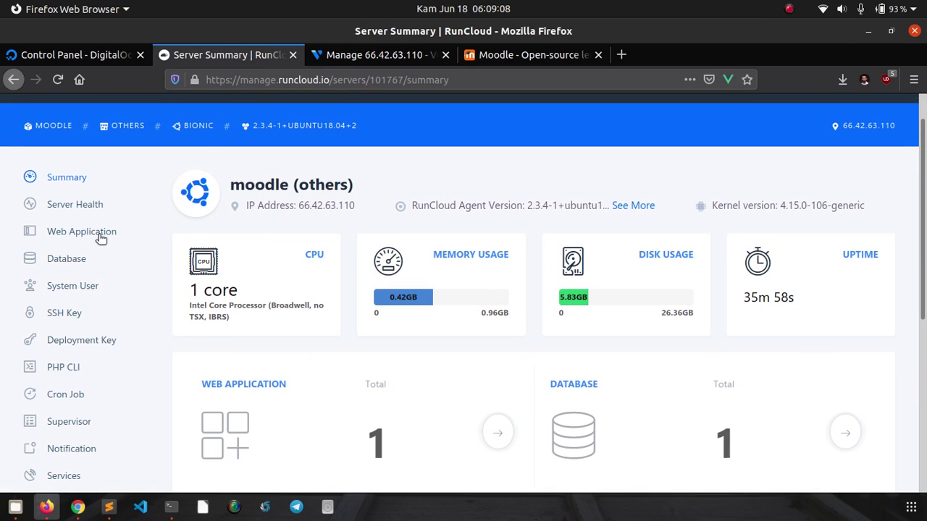
click(102, 233)
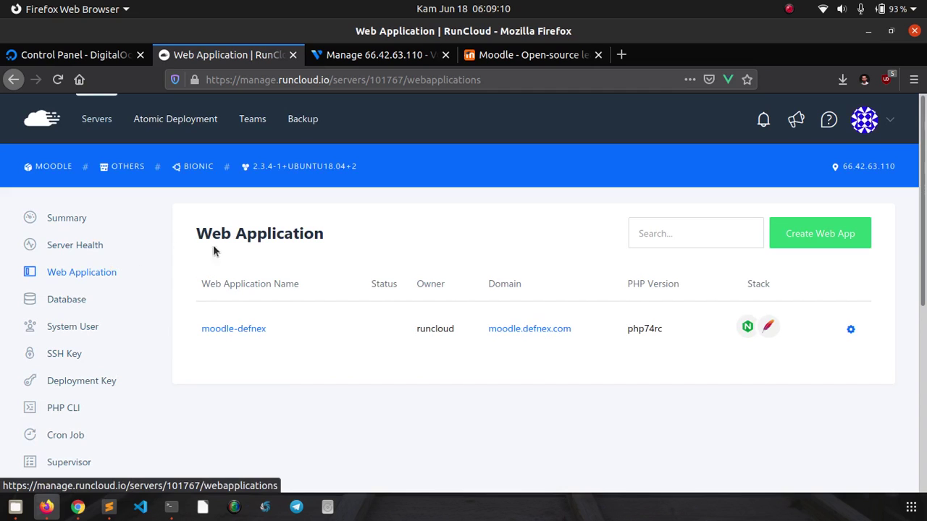
click(239, 331)
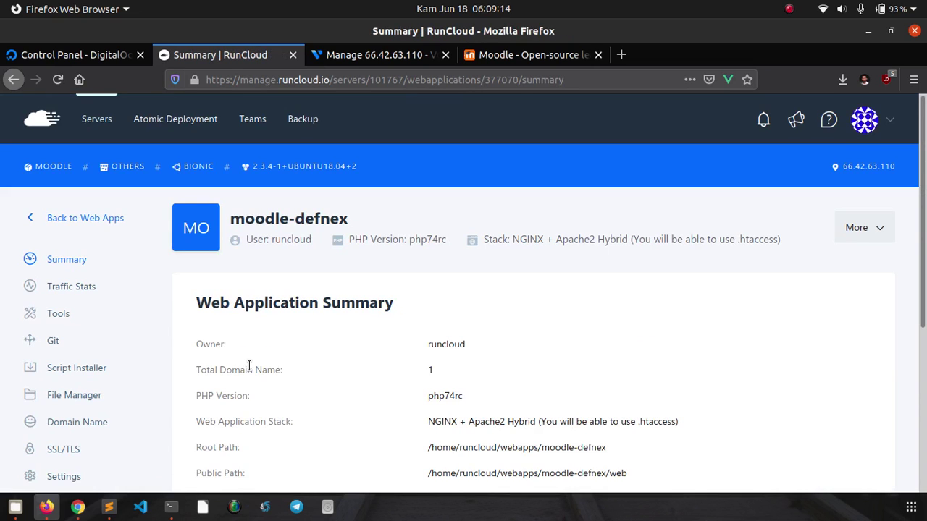
scroll(249, 365, down, 3)
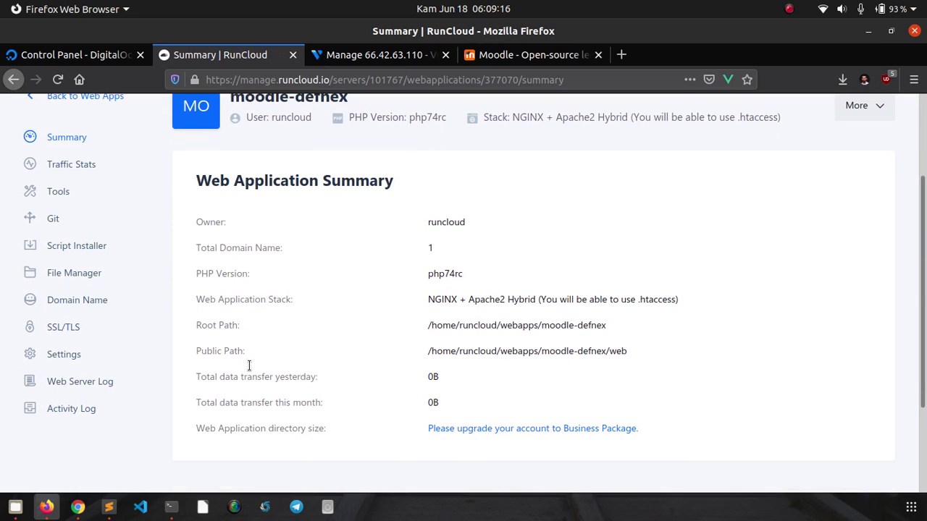
- Open moodle-defnex's SSL/TLS settings and enable HSTS
click(81, 332)
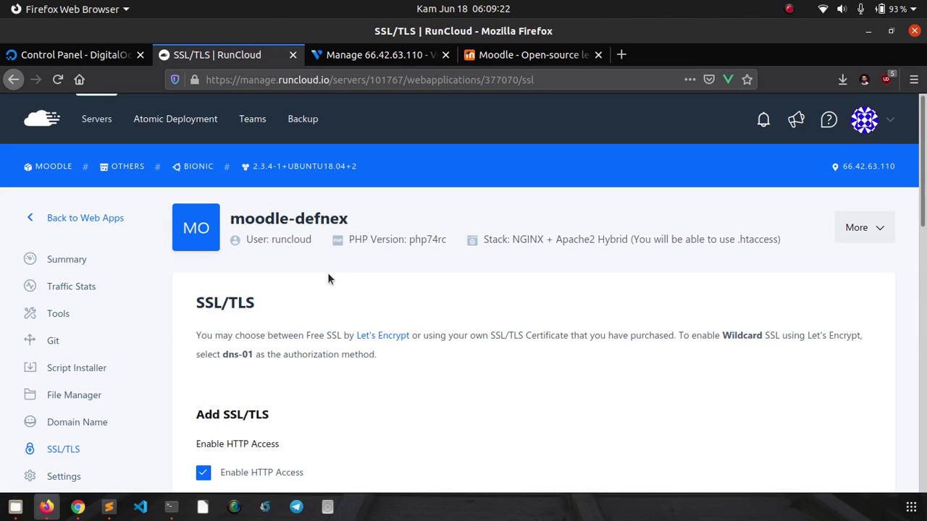
scroll(466, 223, down, 3)
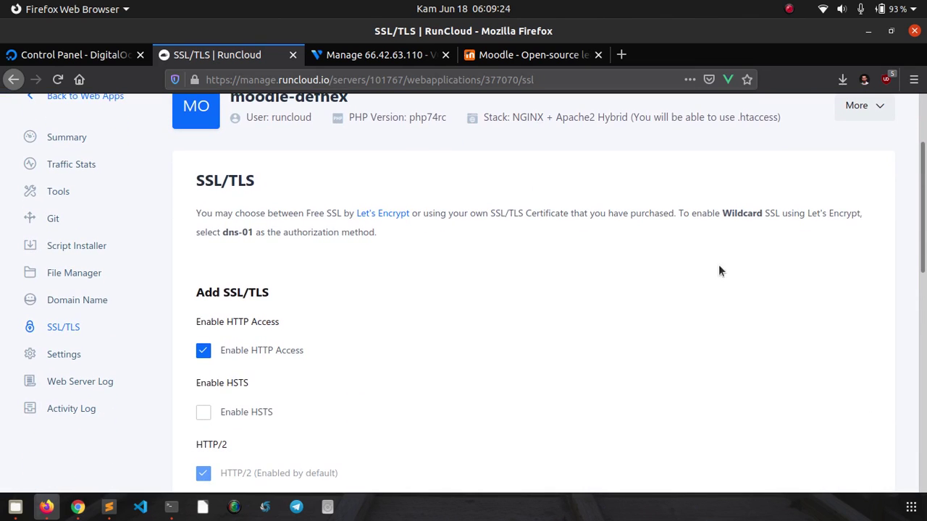
drag(925, 214, 925, 251)
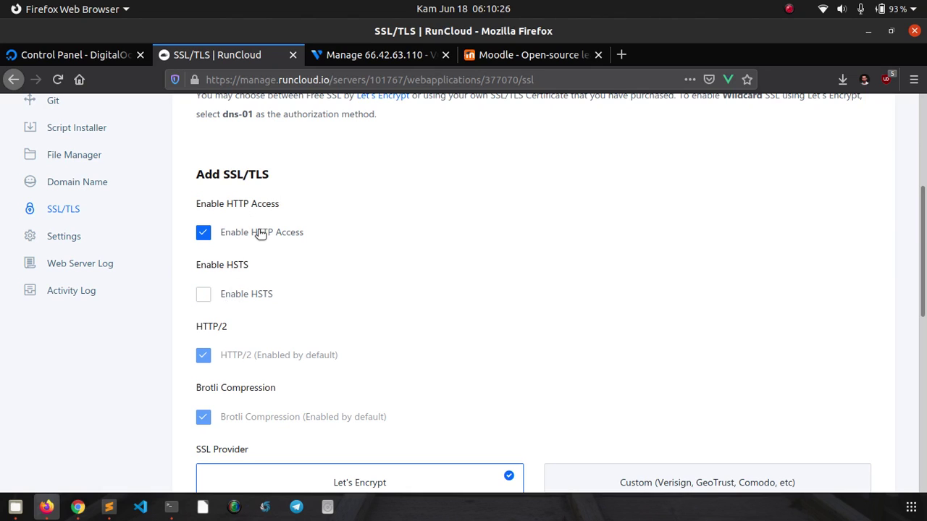
click(234, 297)
scroll(184, 296, down, 5)
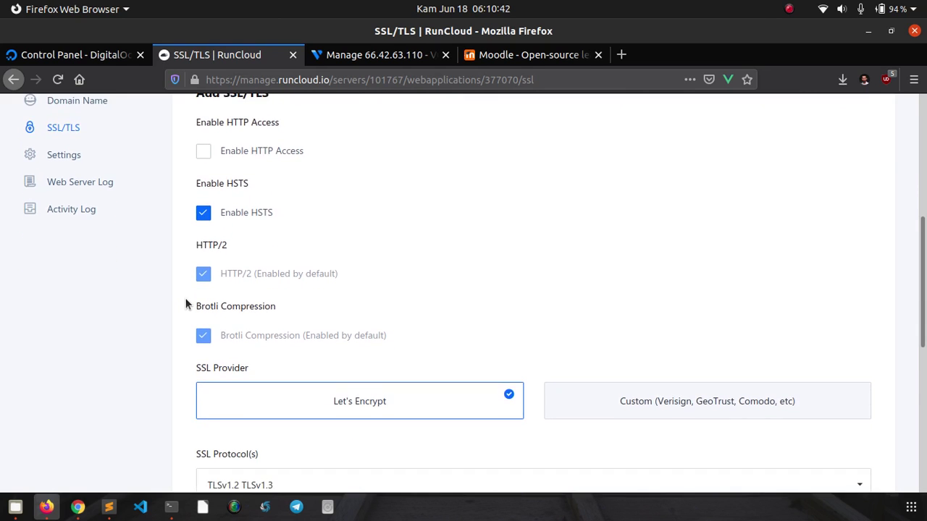
scroll(186, 307, down, 4)
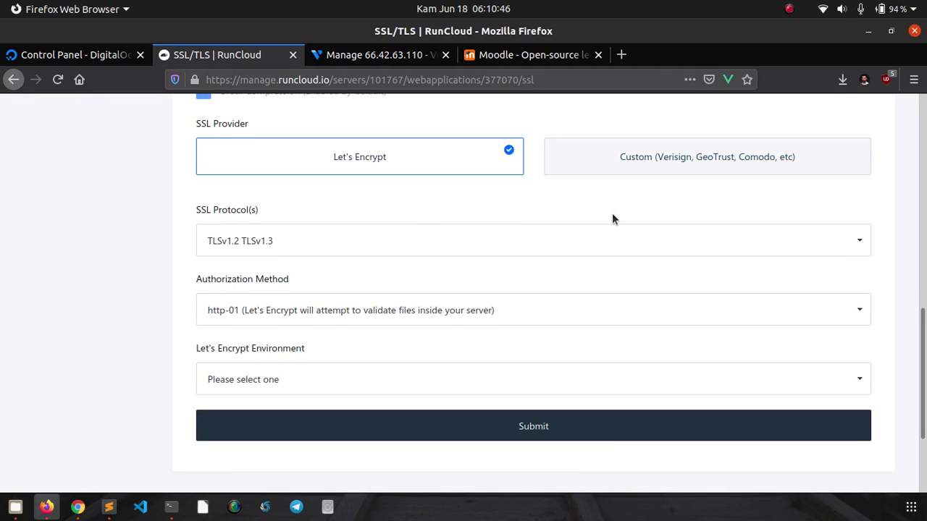
- Select Let's Encrypt as SSL provider and keep TLSv1.2 TLSv1.3 as the protocol
click(600, 166)
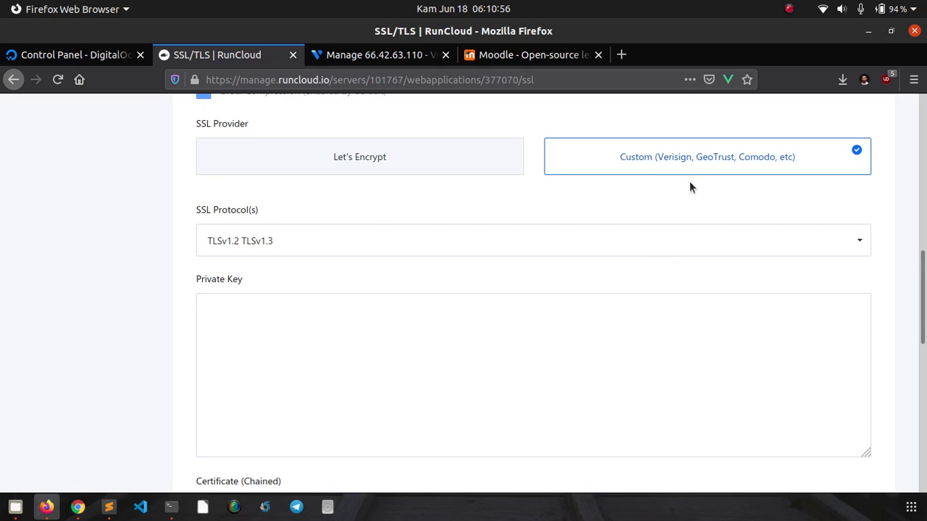
click(376, 168)
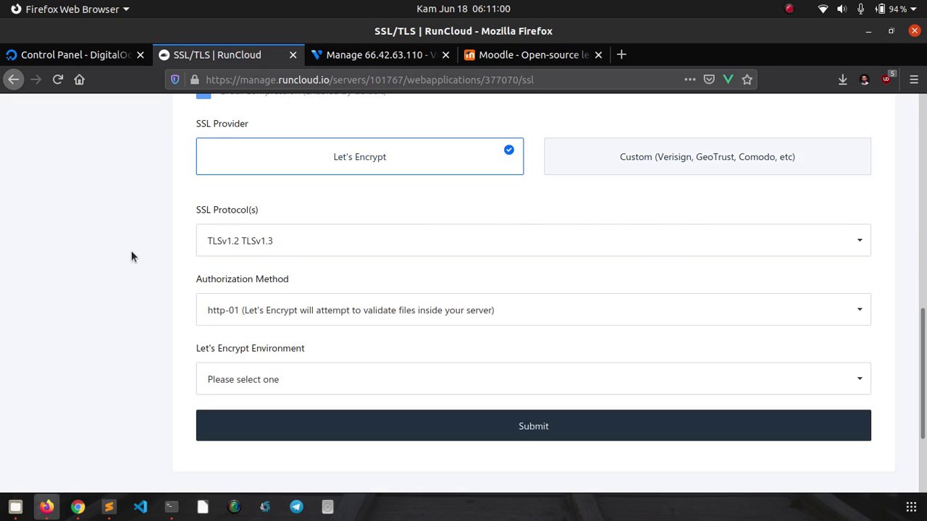
scroll(131, 262, down, 1)
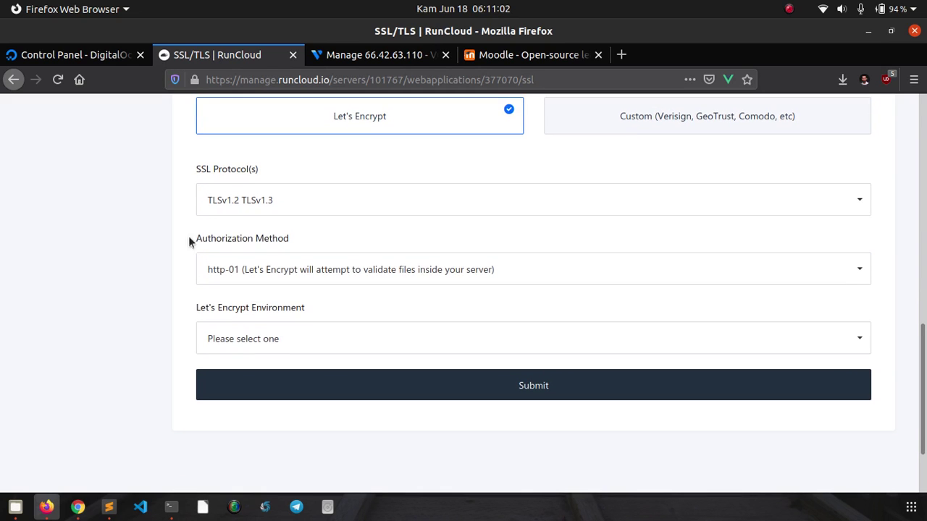
click(229, 207)
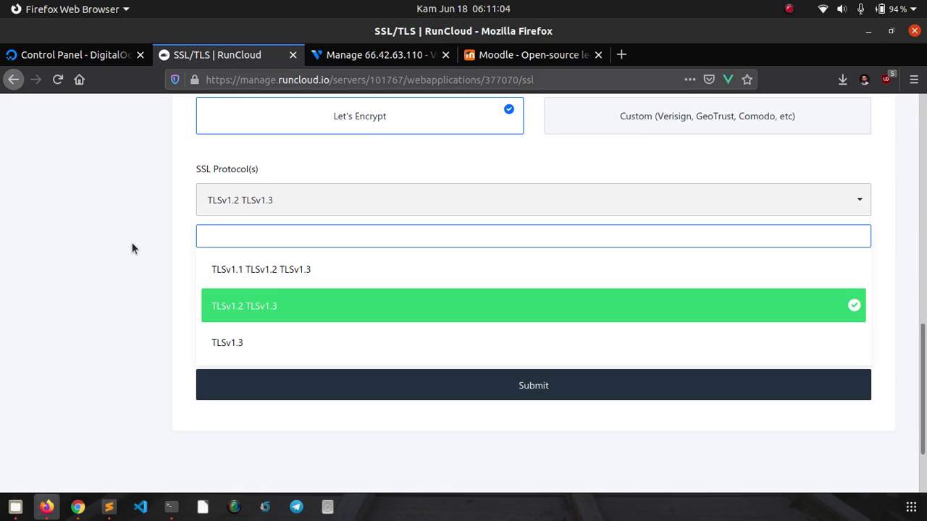
click(142, 241)
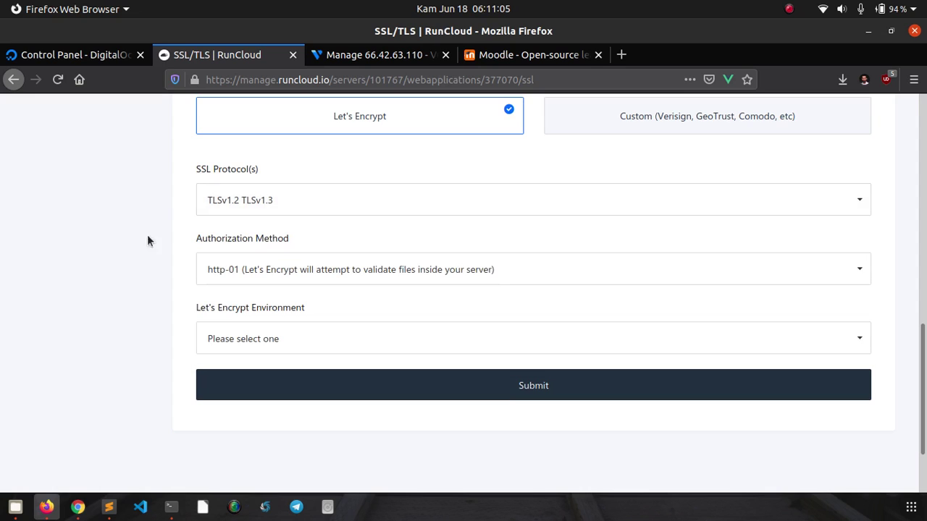
click(223, 206)
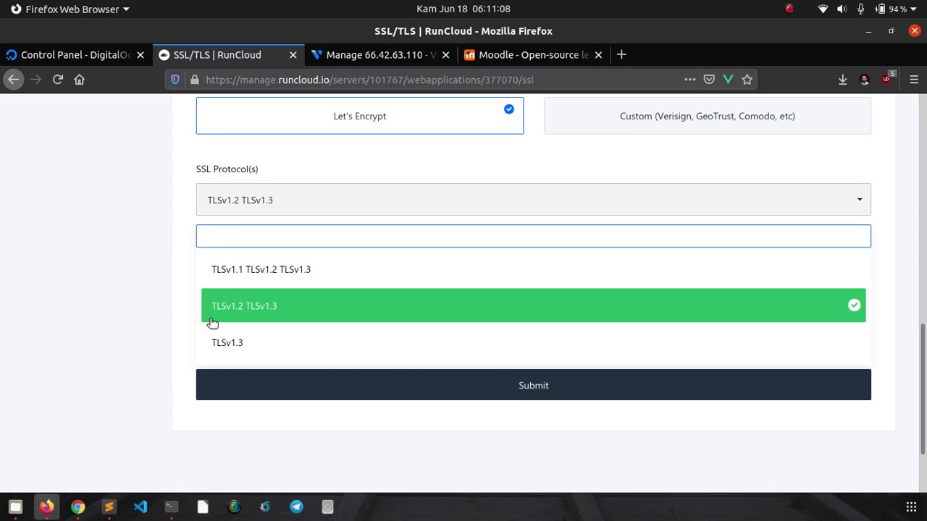
click(120, 313)
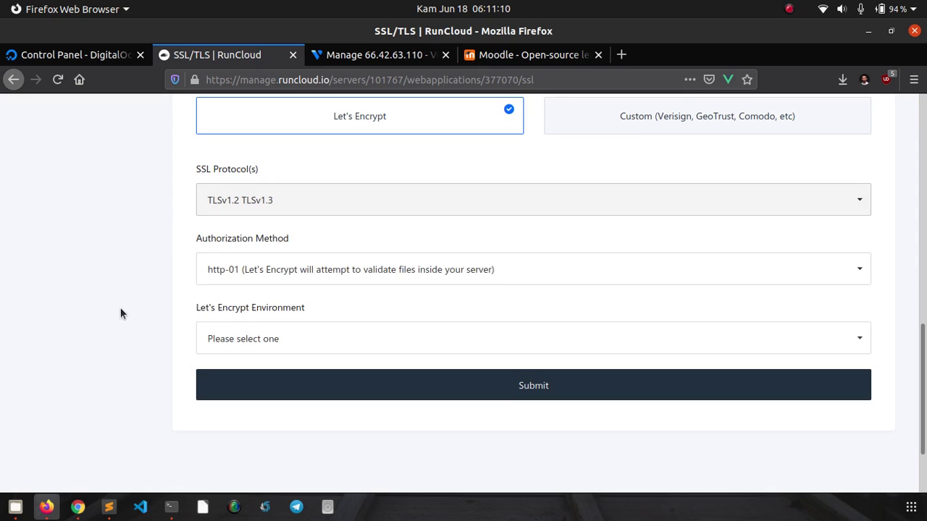
- Keep http-01 authorization and set the Let's Encrypt environment to Live – Real SSL Certificate
click(216, 268)
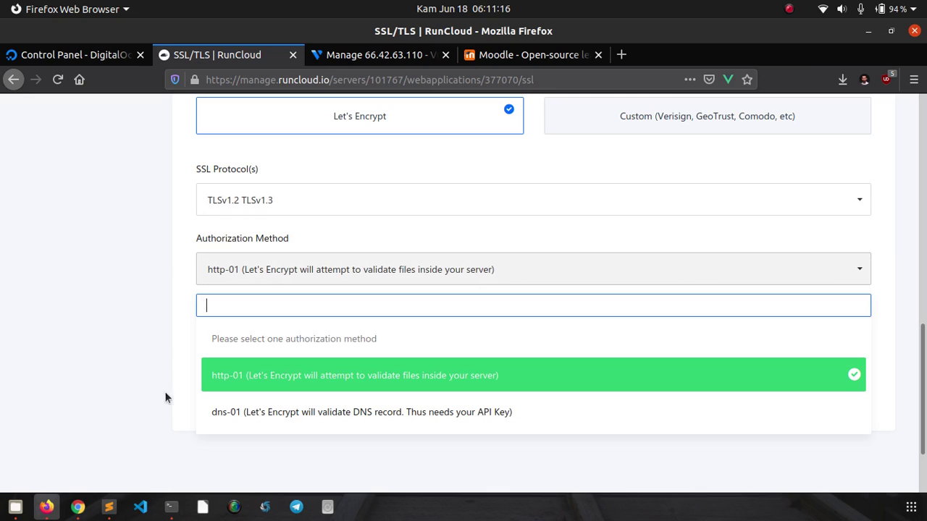
click(223, 384)
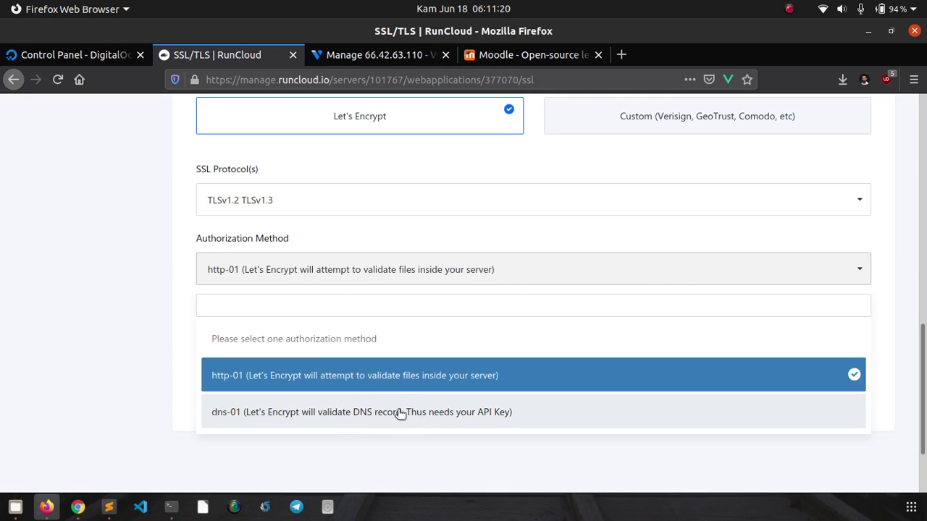
click(145, 353)
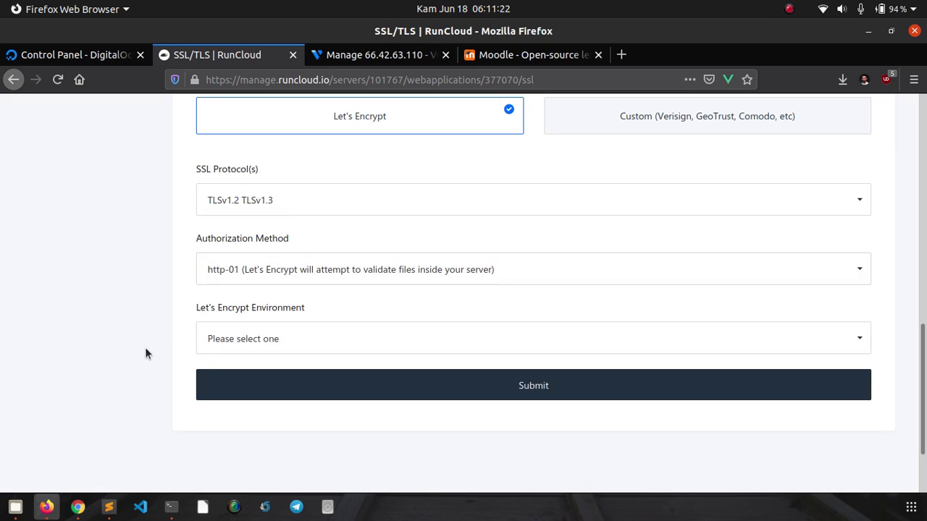
scroll(145, 353, down, 2)
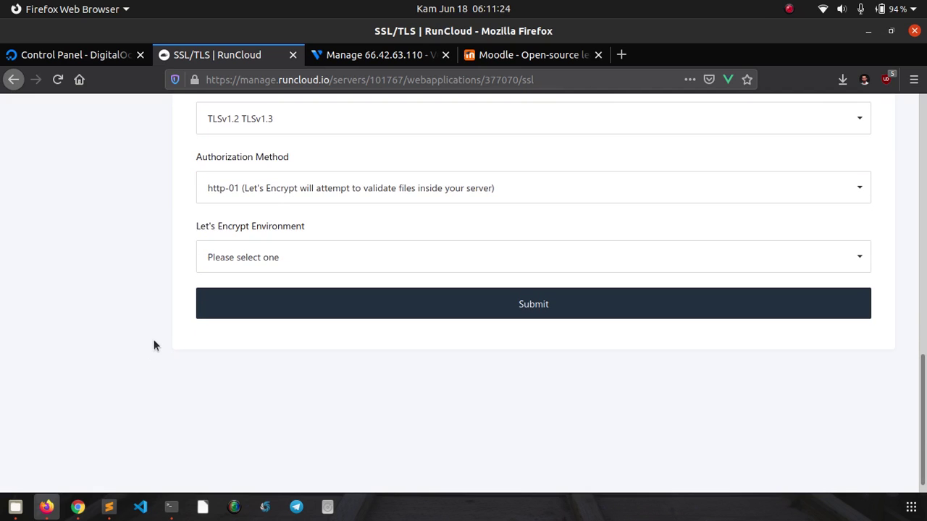
click(209, 258)
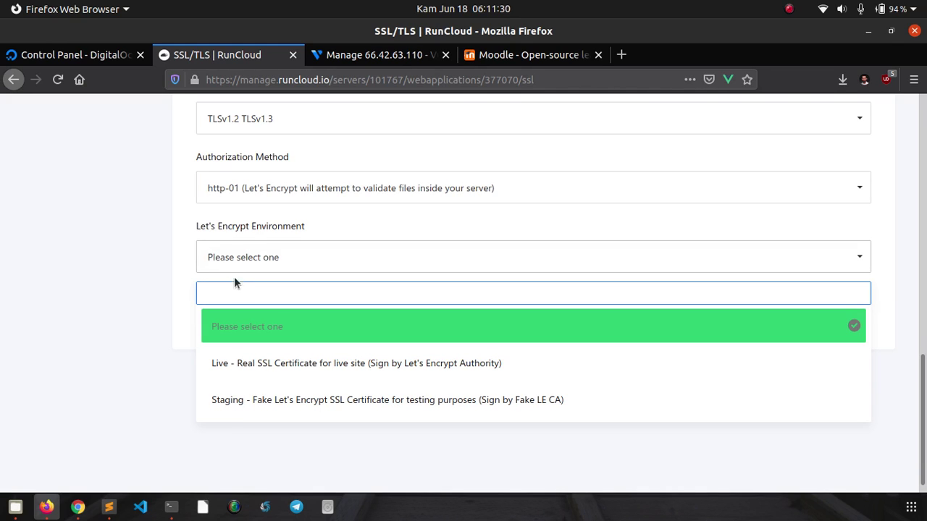
click(255, 365)
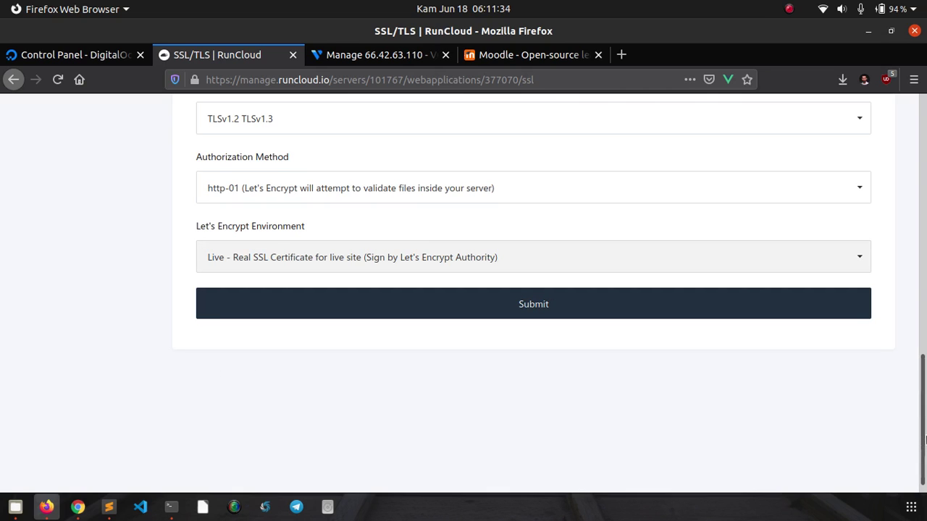
drag(923, 441, 924, 452)
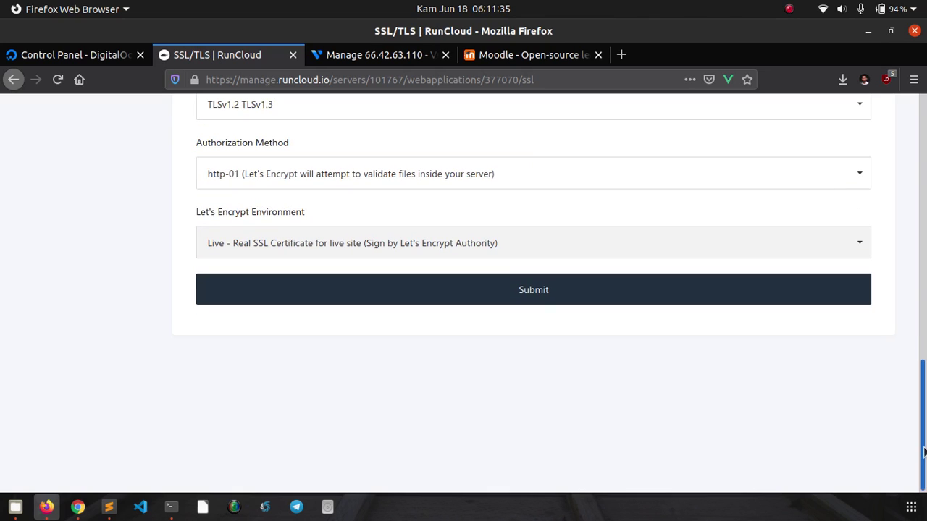
- Submit the Let's Encrypt request until moodle-defnex shows Secured, then switch to Chrome
click(750, 302)
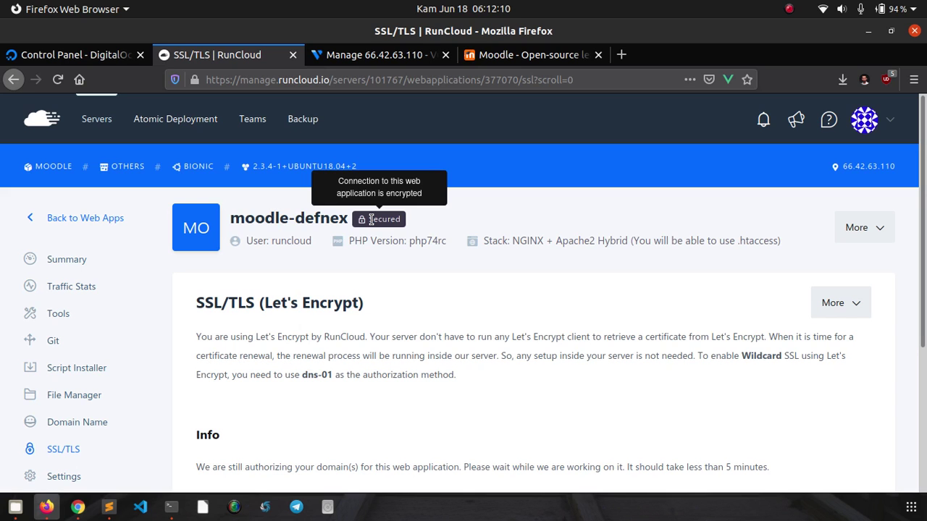
scroll(376, 268, down, 2)
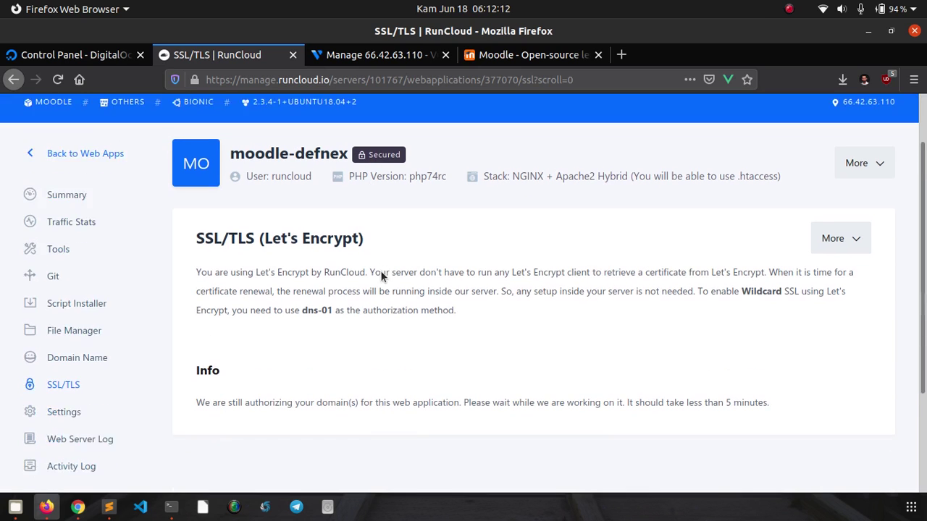
scroll(347, 267, up, 2)
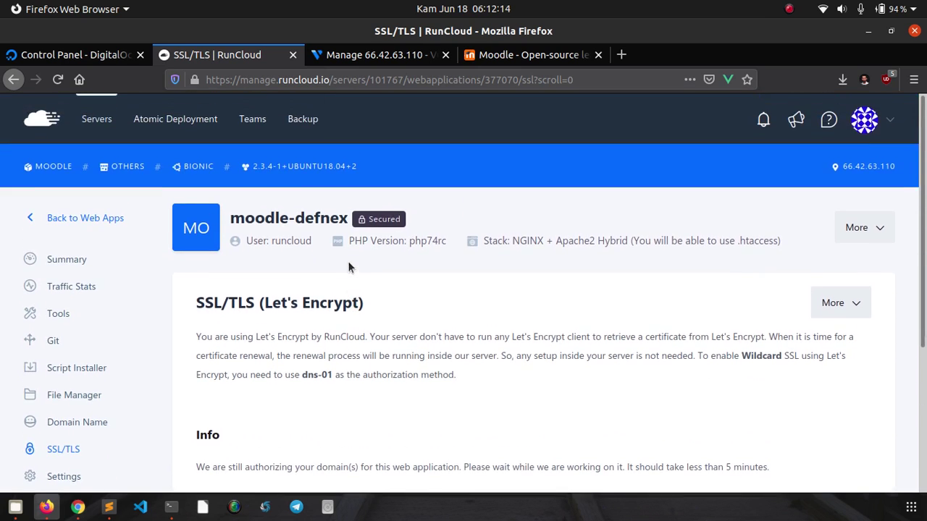
click(76, 509)
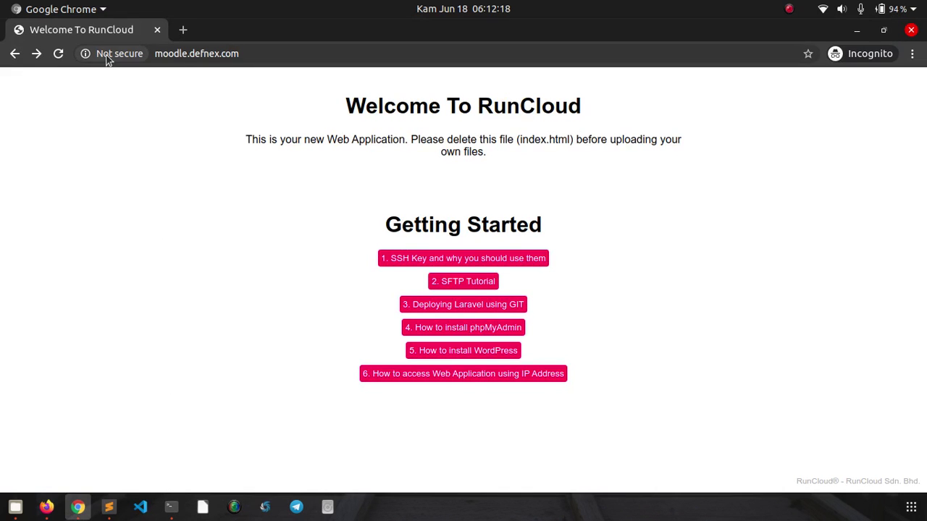
- Reload moodle.defnex.com and verify its valid Let's Encrypt certificate, issued June 18, expiring September 16, 2020
click(57, 53)
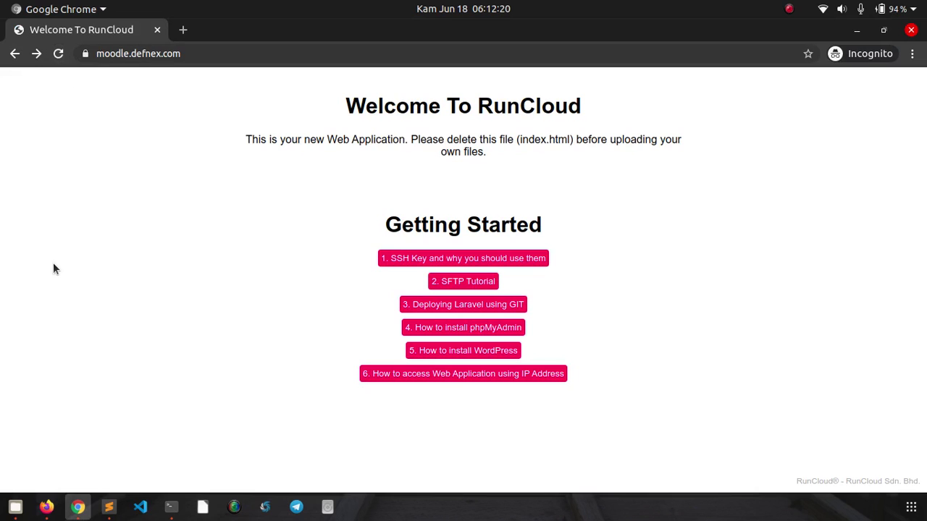
click(83, 55)
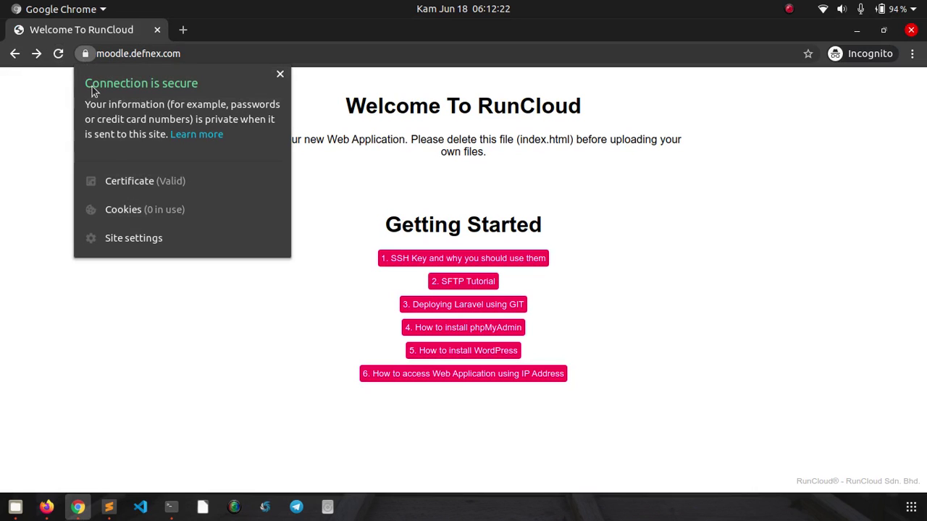
click(124, 180)
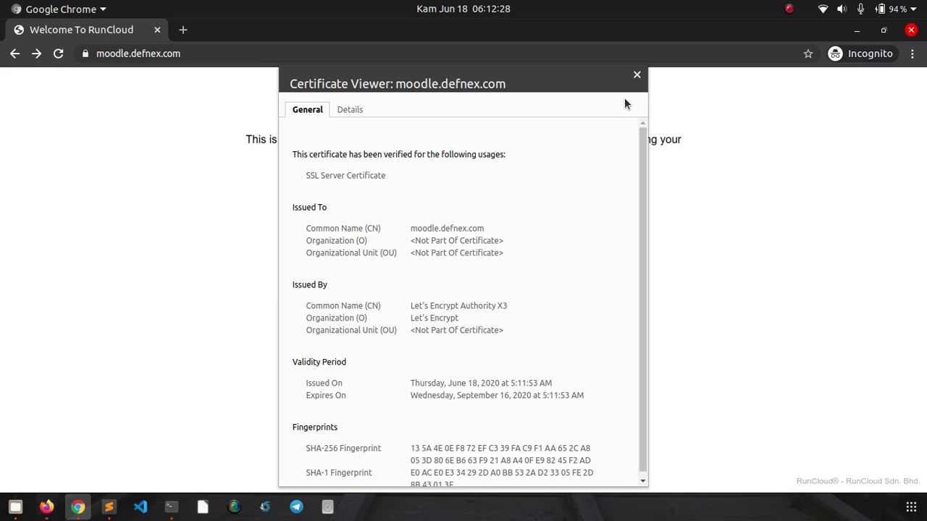
click(637, 77)
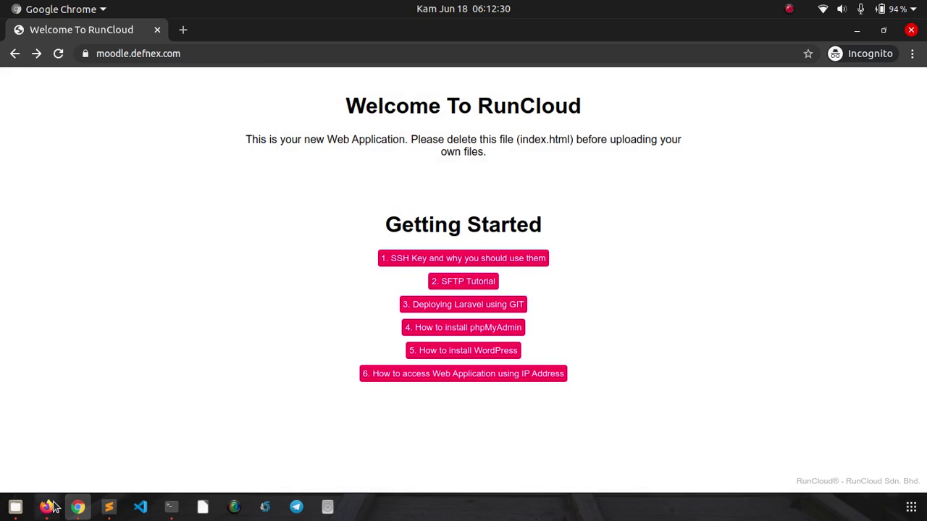
click(46, 507)
- Open moodle-defnex's SSL/TLS page, confirming the certificate is valid until 16 September 2020, renewing 22 August 2020
scroll(331, 250, down, 1)
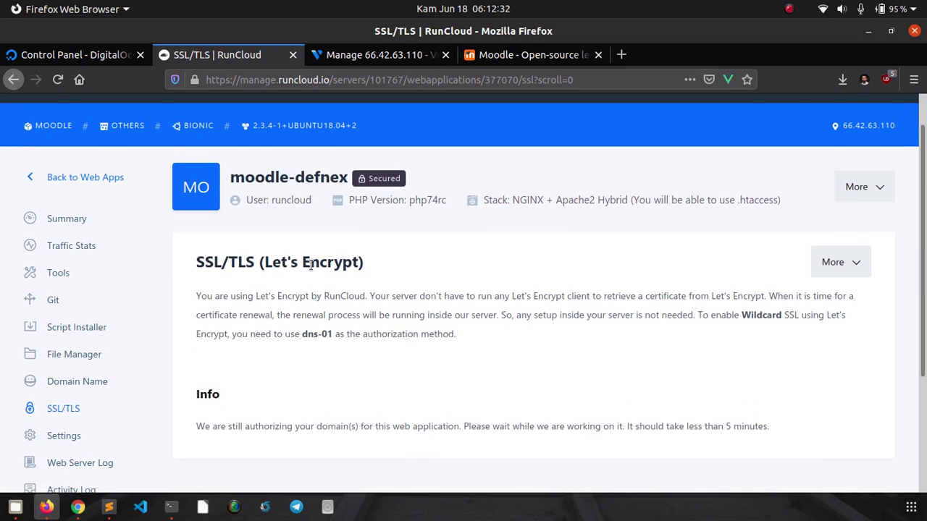
click(86, 178)
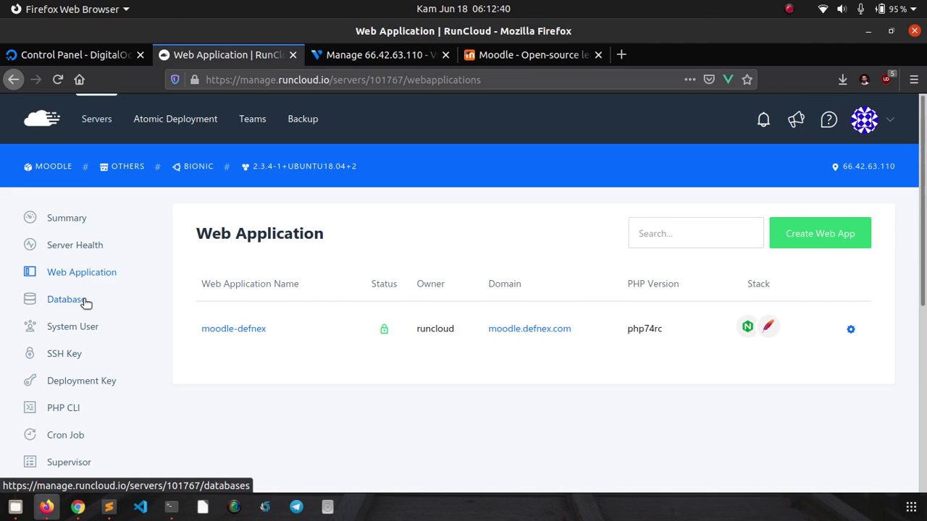
click(235, 329)
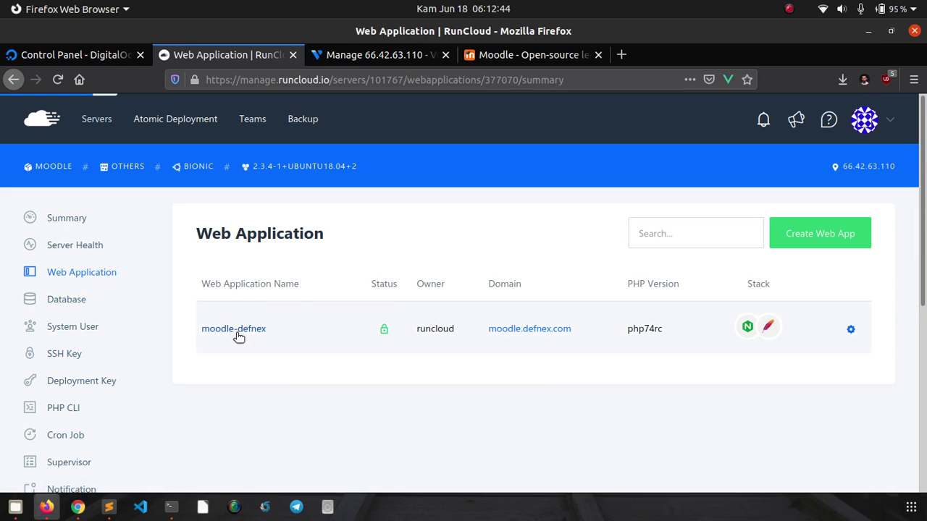
scroll(253, 303, down, 1)
scroll(253, 304, down, 2)
scroll(253, 305, up, 2)
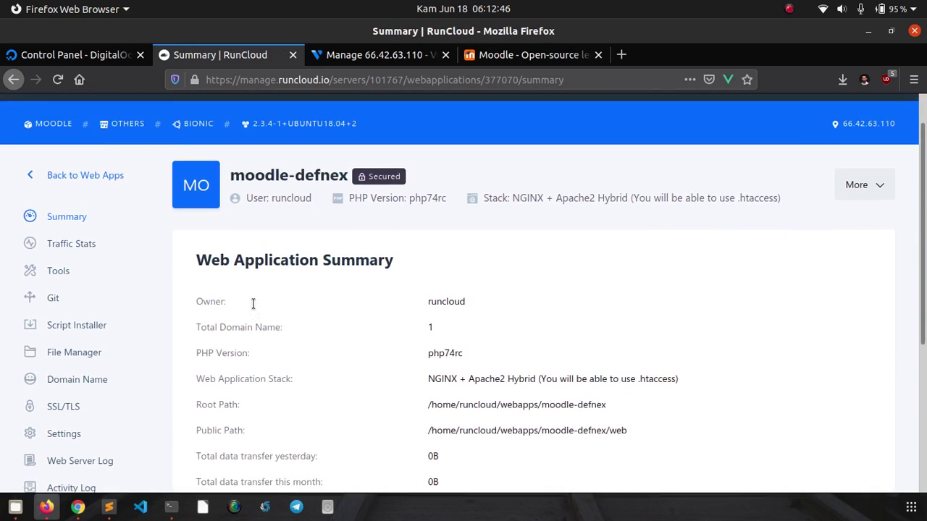
scroll(219, 323, down, 2)
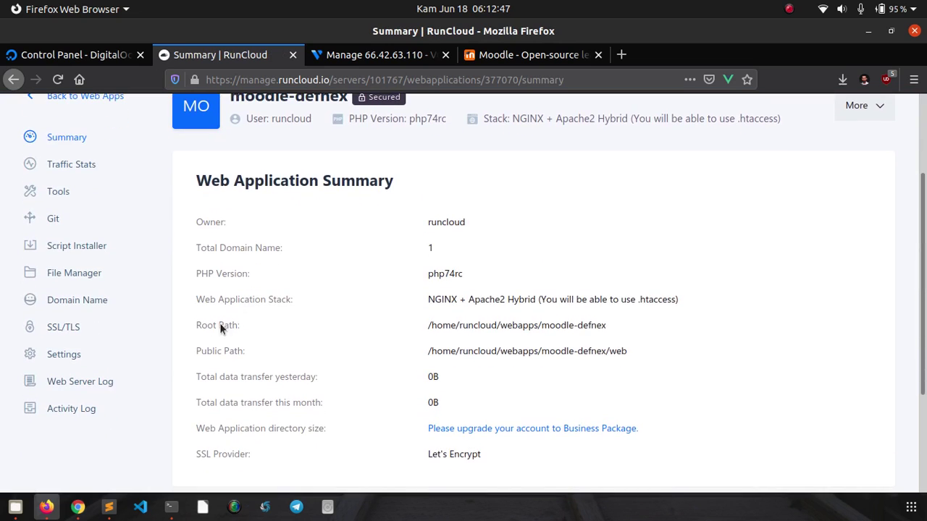
click(79, 329)
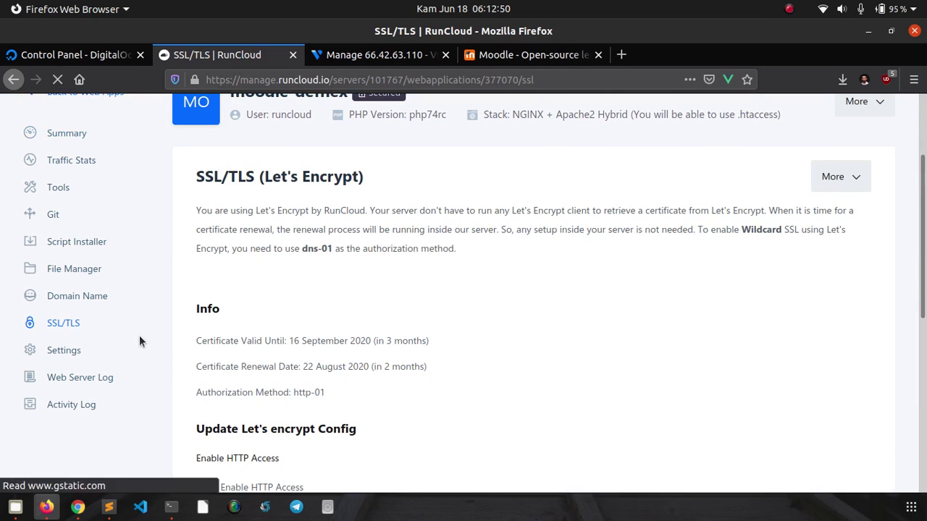
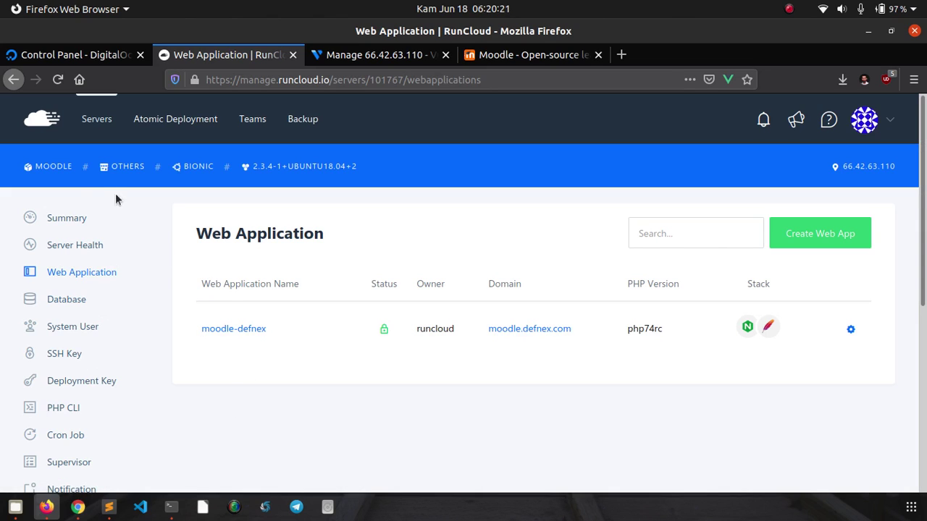
- Open the moodle-defnex app summary and review its public path ending in /web
click(234, 333)
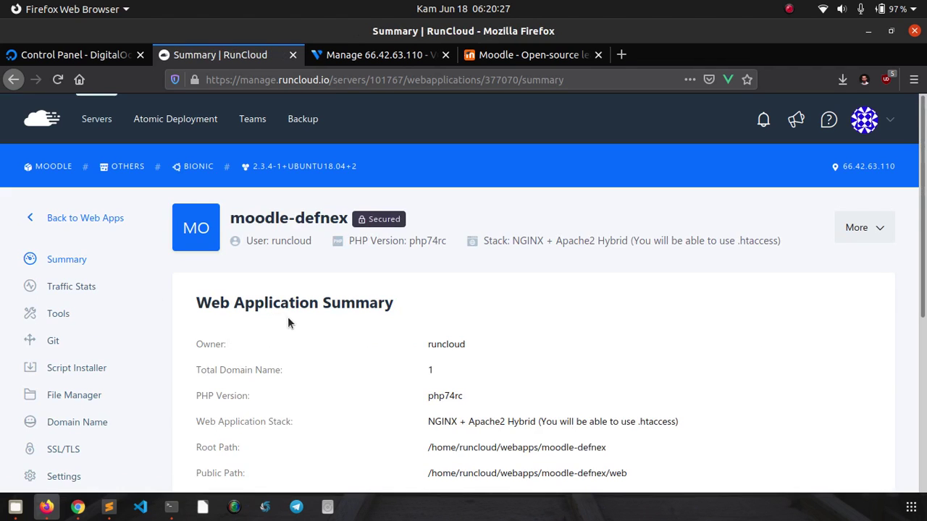
scroll(925, 254, down, 3)
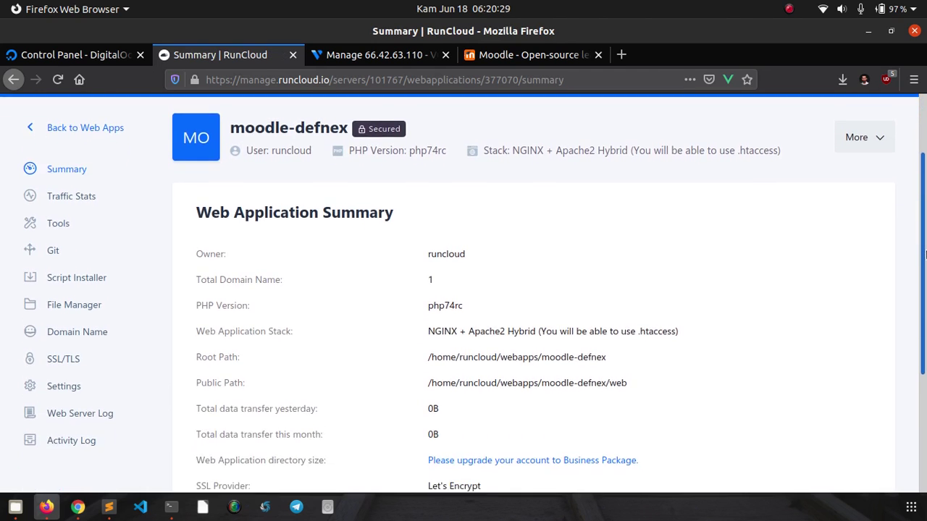
drag(925, 253, 924, 323)
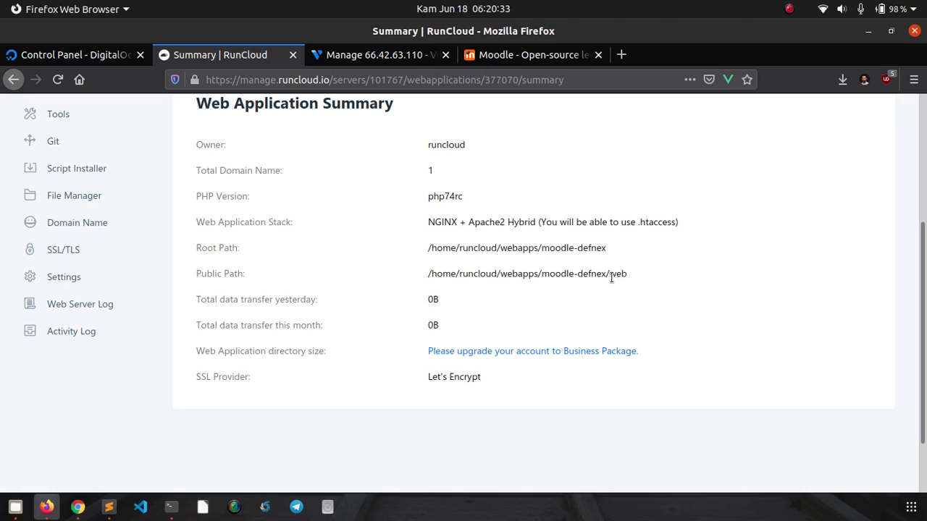
drag(611, 278, 626, 279)
- Create a new folder named data in the moodle-defnex file manager
click(81, 199)
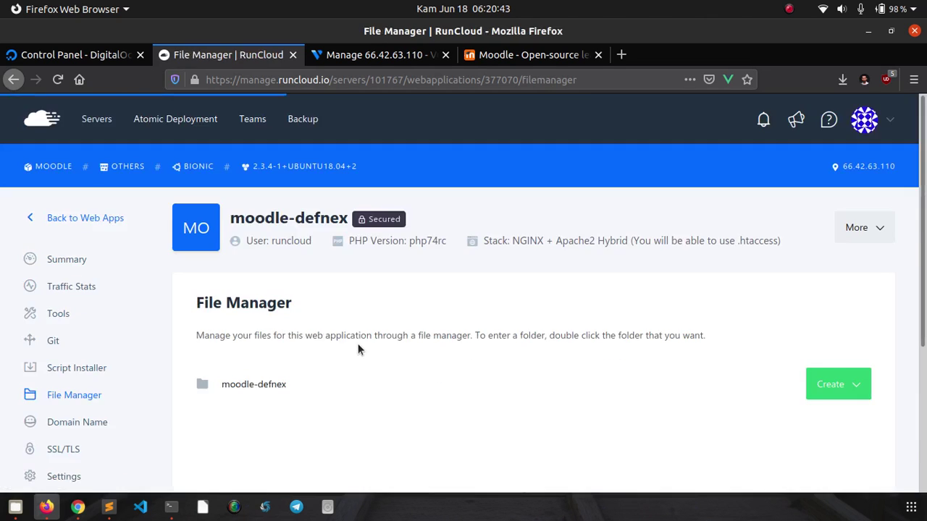
scroll(776, 225, down, 4)
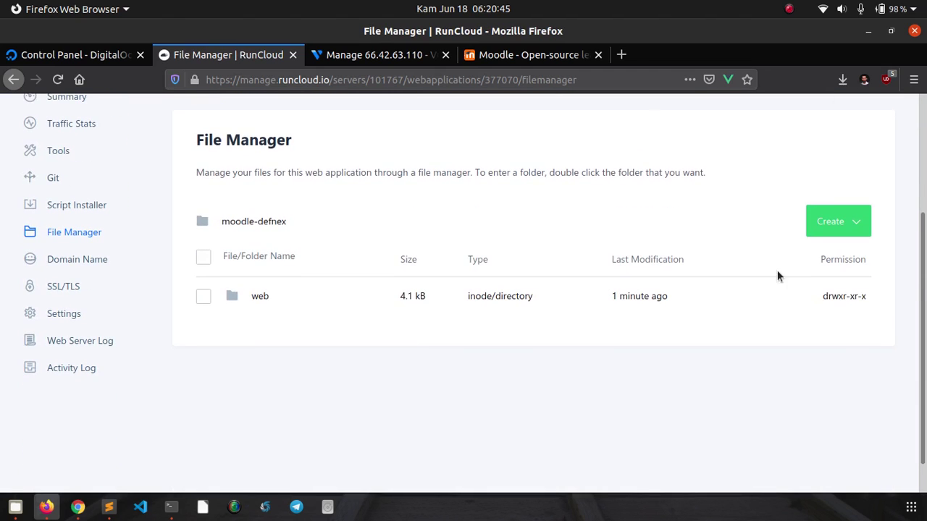
click(869, 223)
click(806, 292)
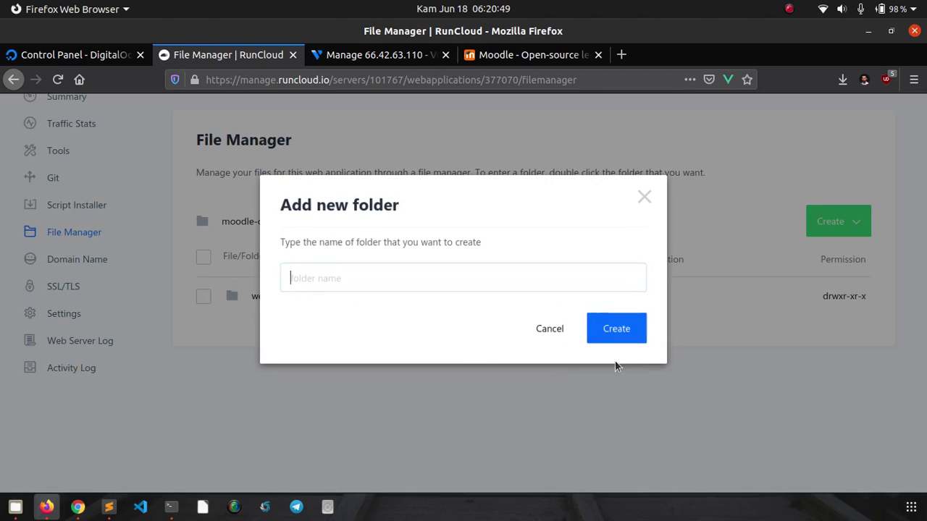
text(d)
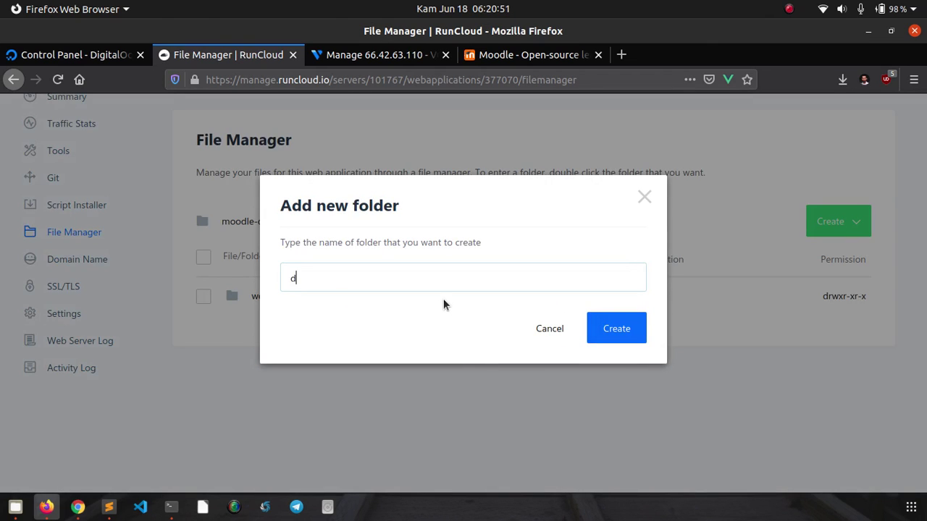
text(ata)
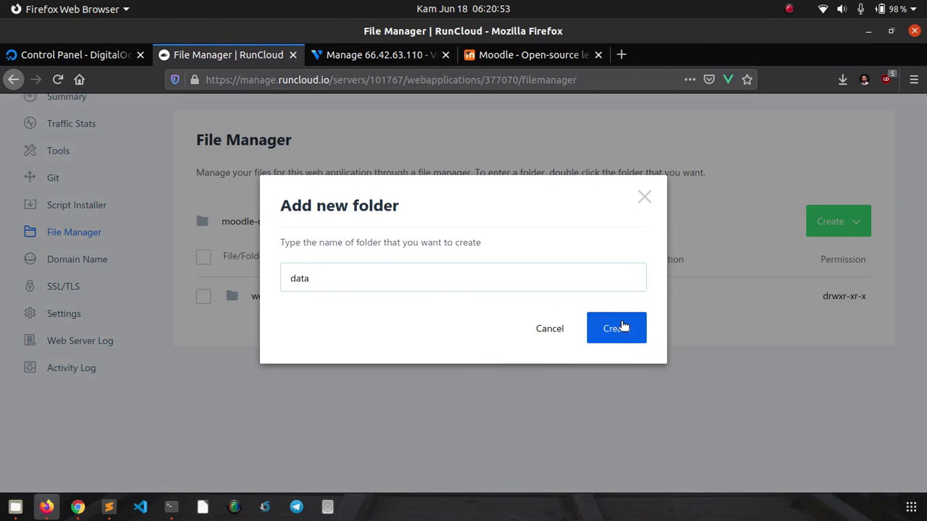
click(620, 327)
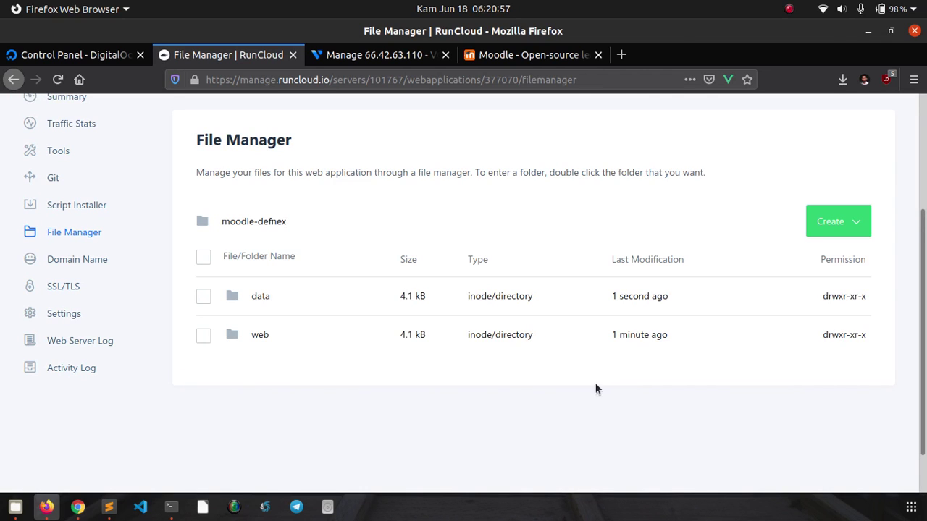
- Check the empty data folder, go back up, and return to the app summary
double_click(262, 297)
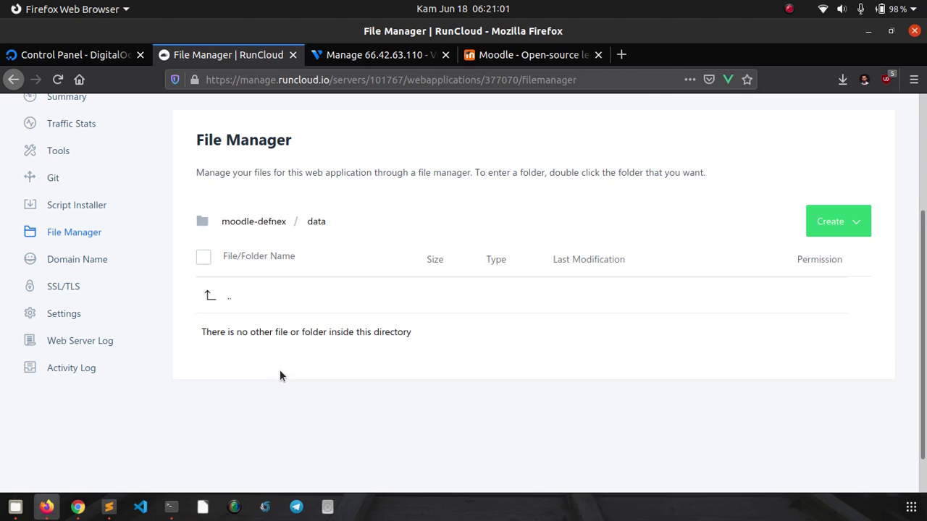
click(272, 224)
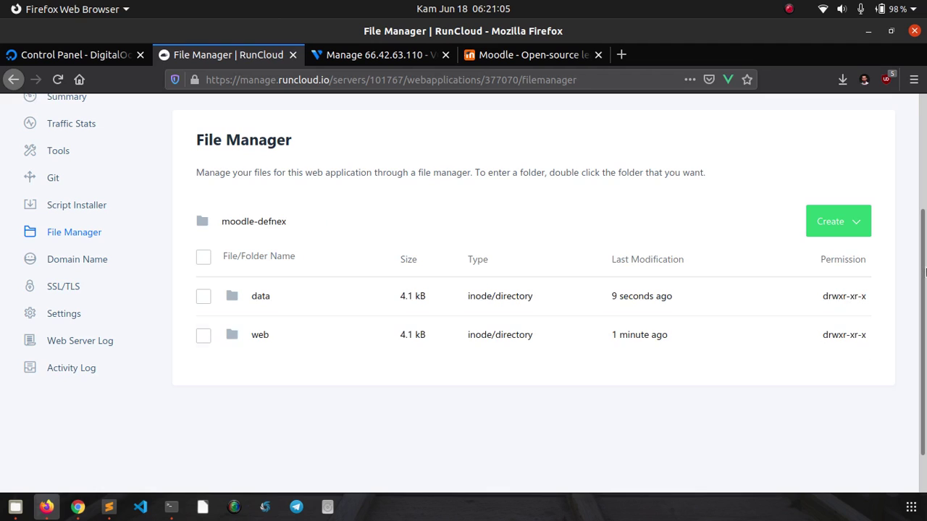
drag(925, 273, 924, 223)
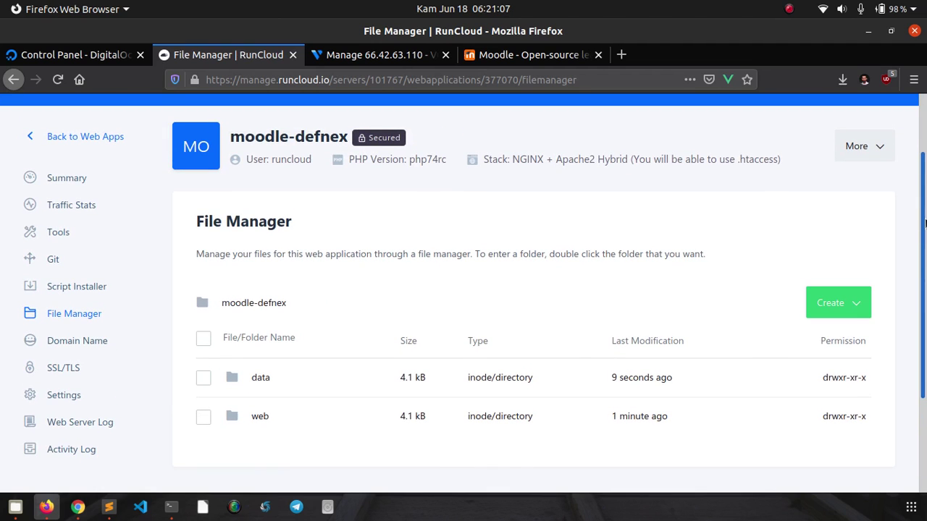
click(66, 178)
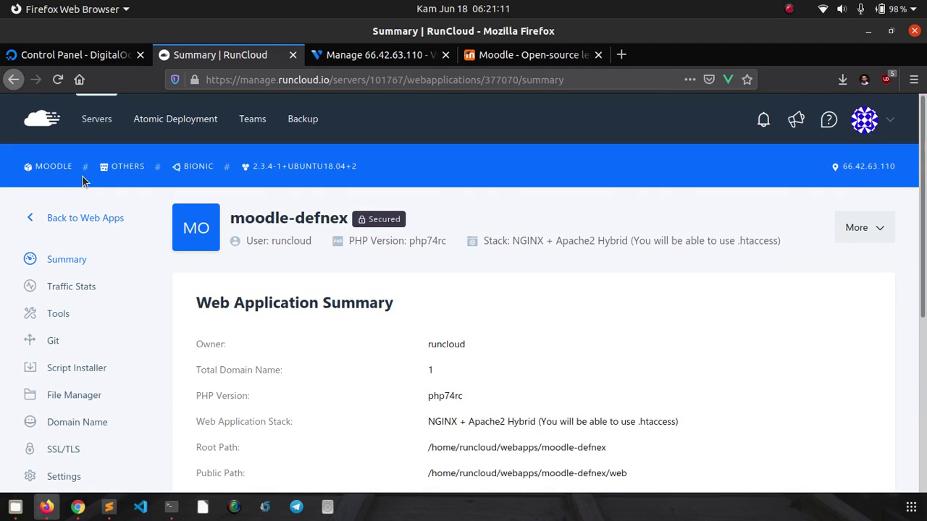
scroll(344, 200, down, 2)
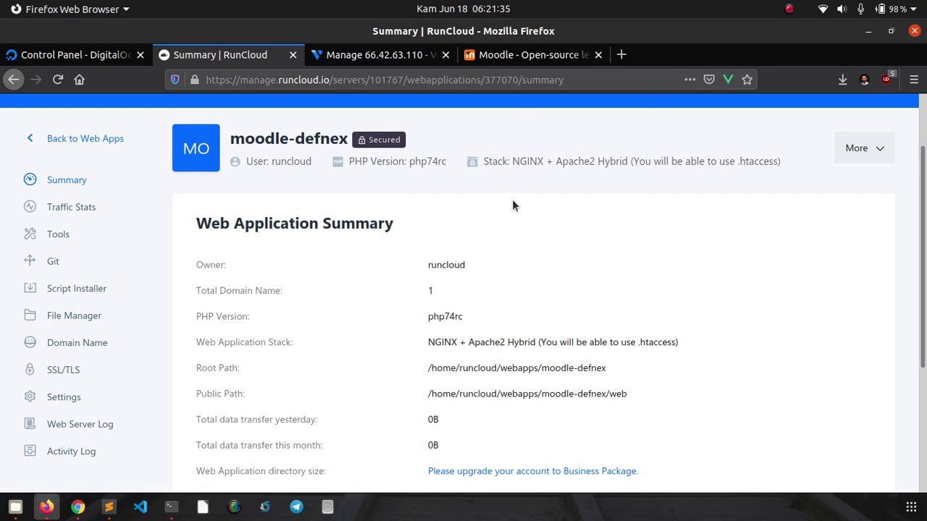
- Go to the Moodle.org downloads page and open the Moodle 3.9 release
click(518, 58)
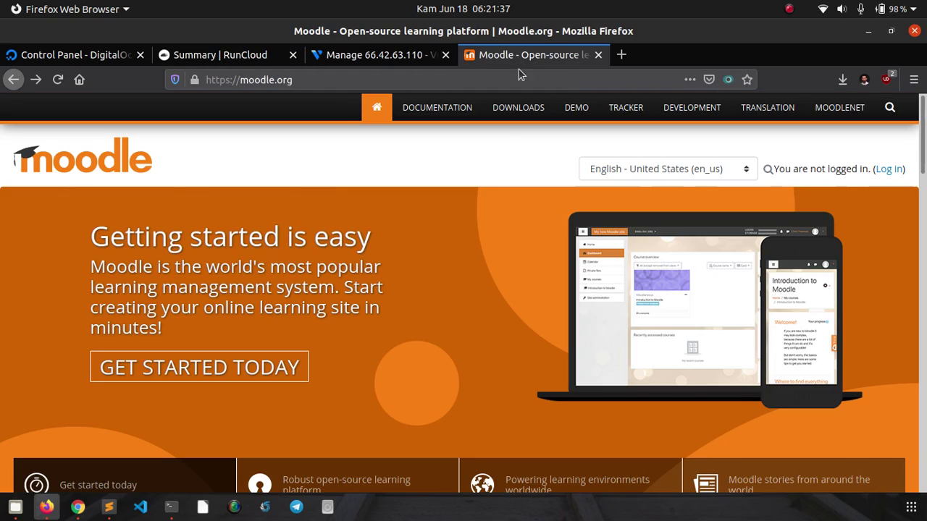
click(501, 106)
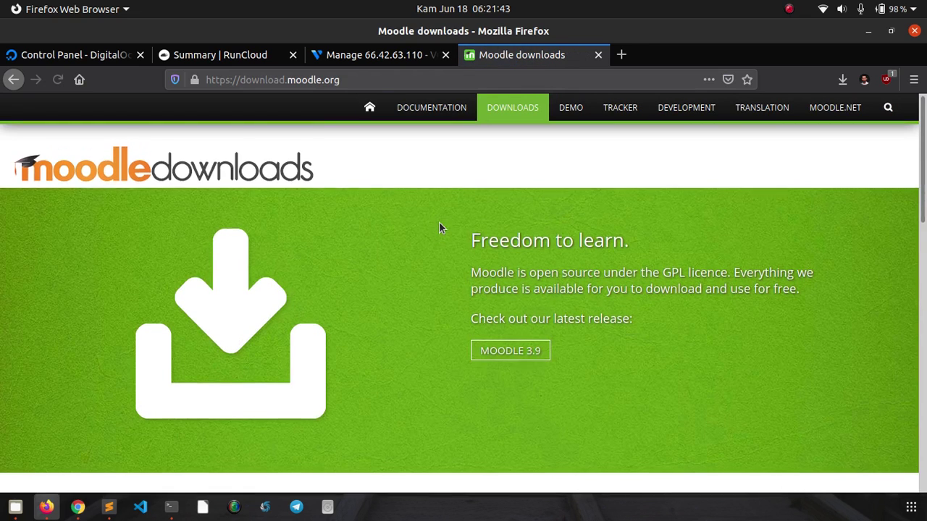
scroll(471, 226, down, 3)
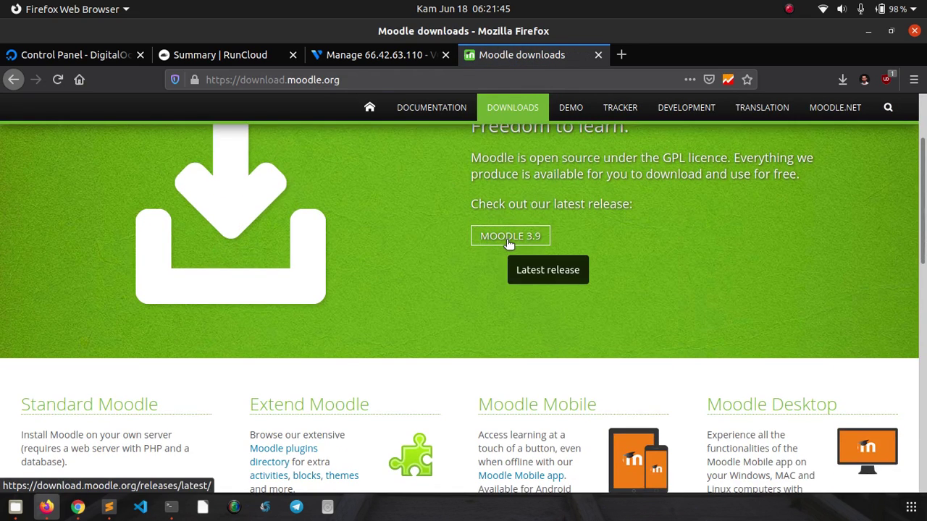
click(509, 241)
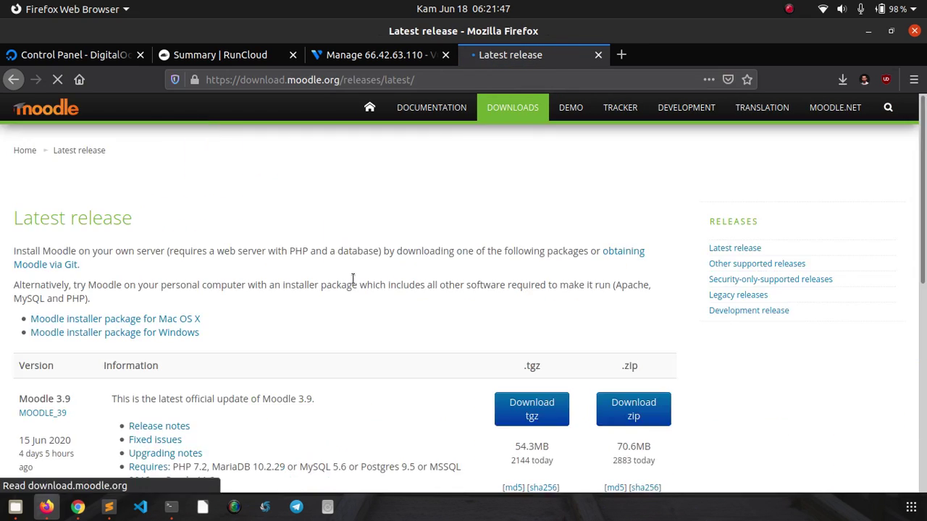
scroll(356, 278, down, 2)
scroll(362, 268, down, 2)
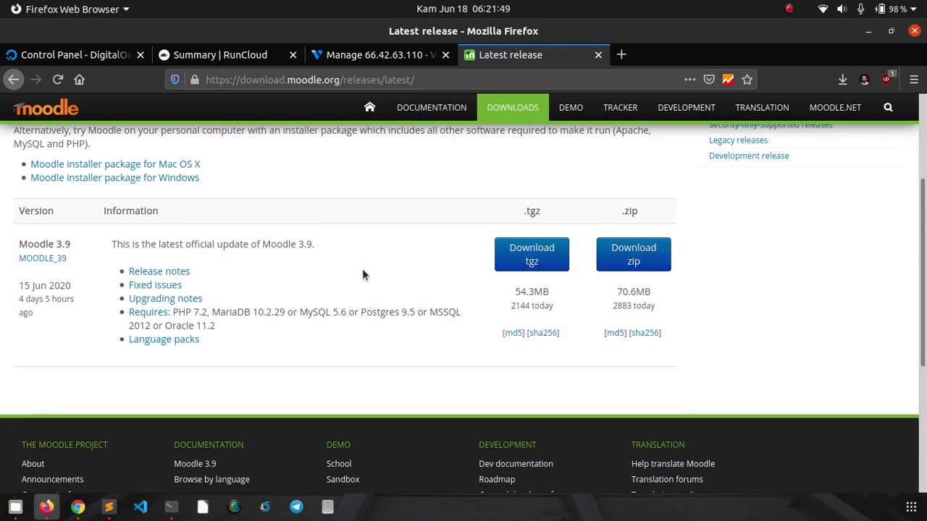
- Start the moodle-3.9.tgz download, cancel the prompt, and copy the direct download link
click(532, 255)
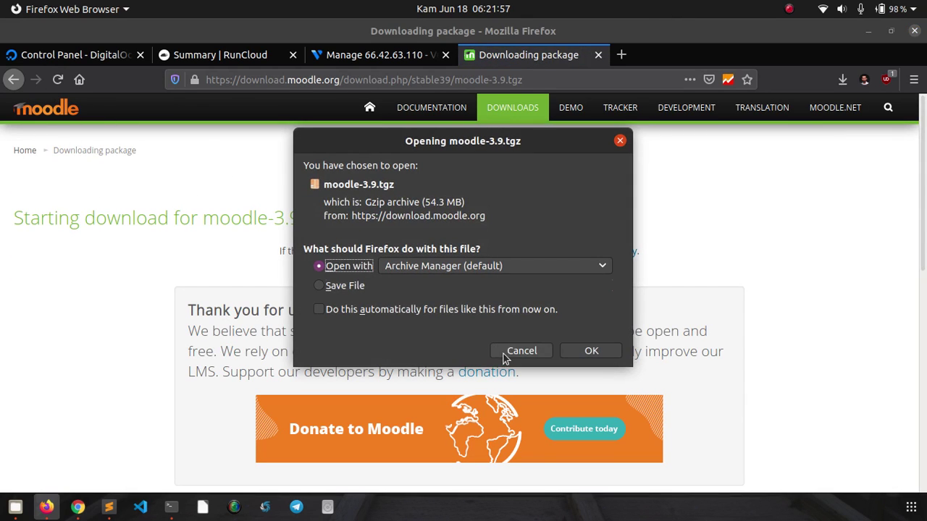
click(511, 356)
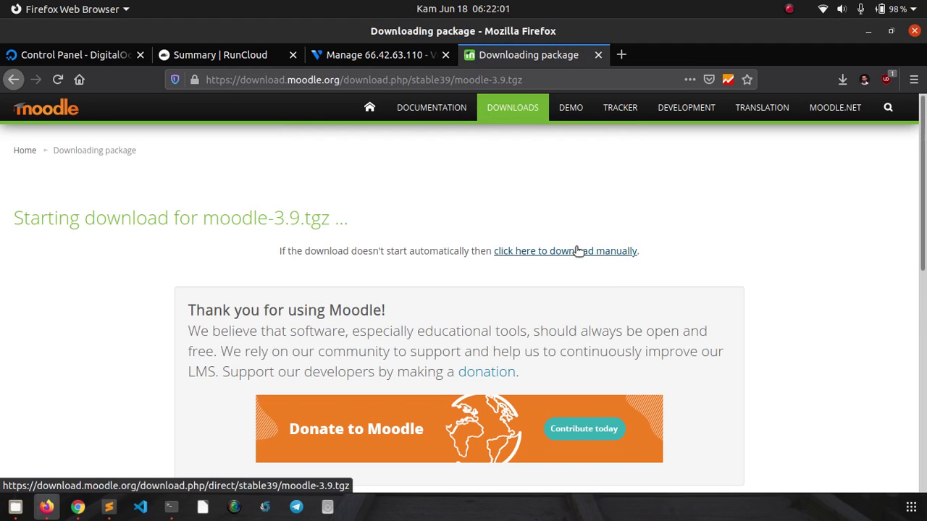
right_click(578, 251)
click(623, 376)
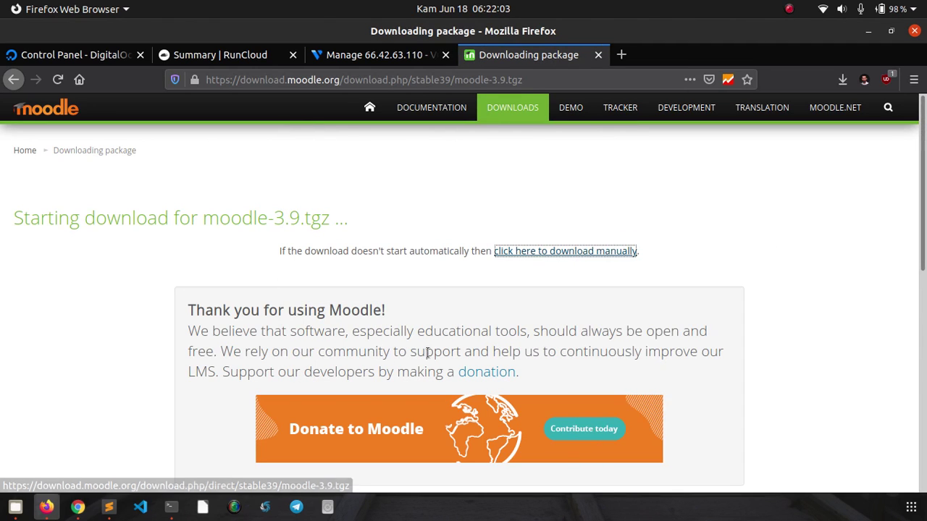
- Download moodle-3.9.tgz in the terminal with wget and the copied URL
click(171, 507)
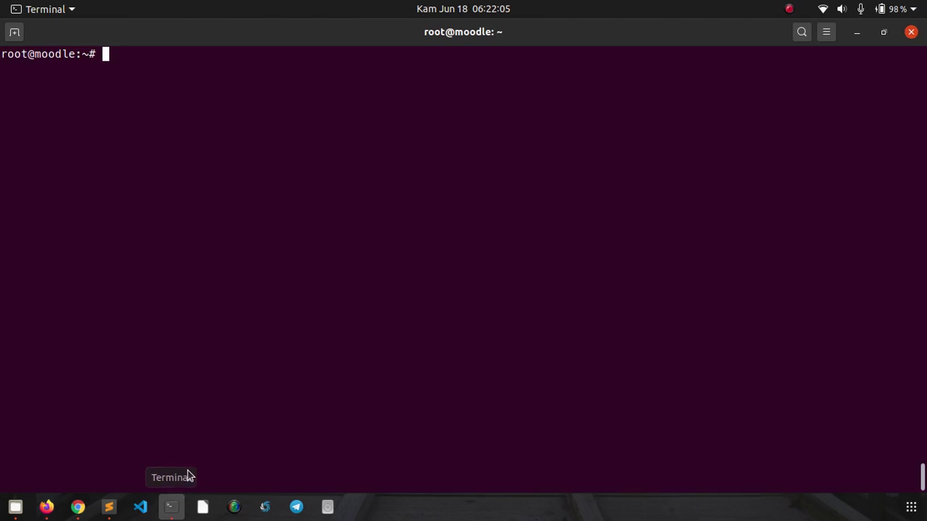
text(wget)
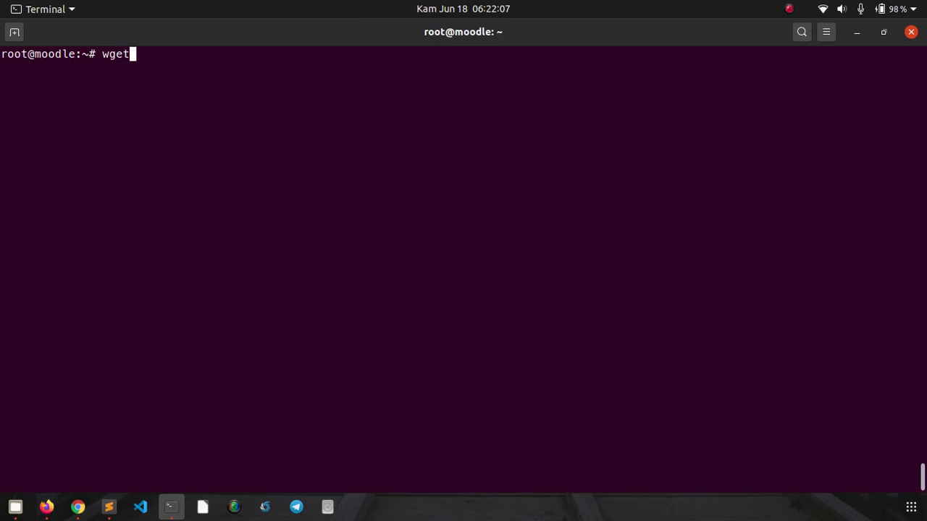
right_click(441, 142)
click(447, 187)
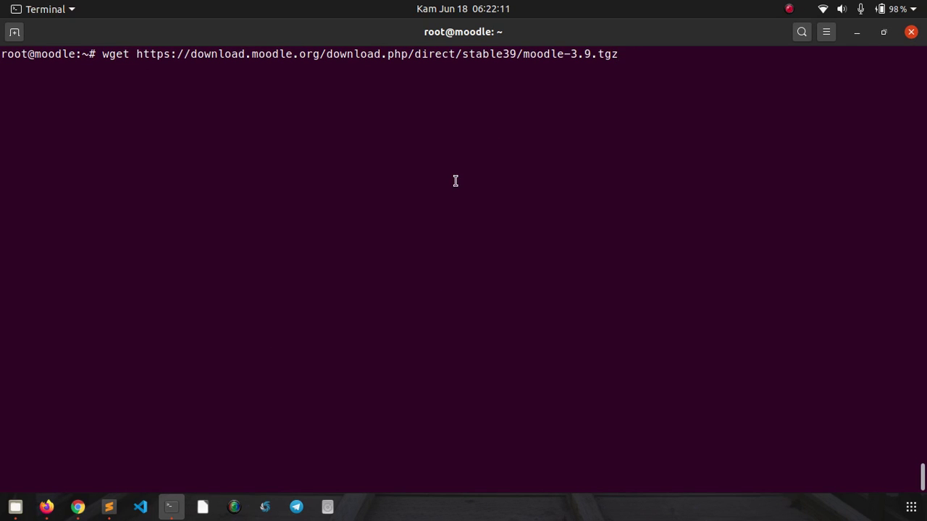
key(Return)
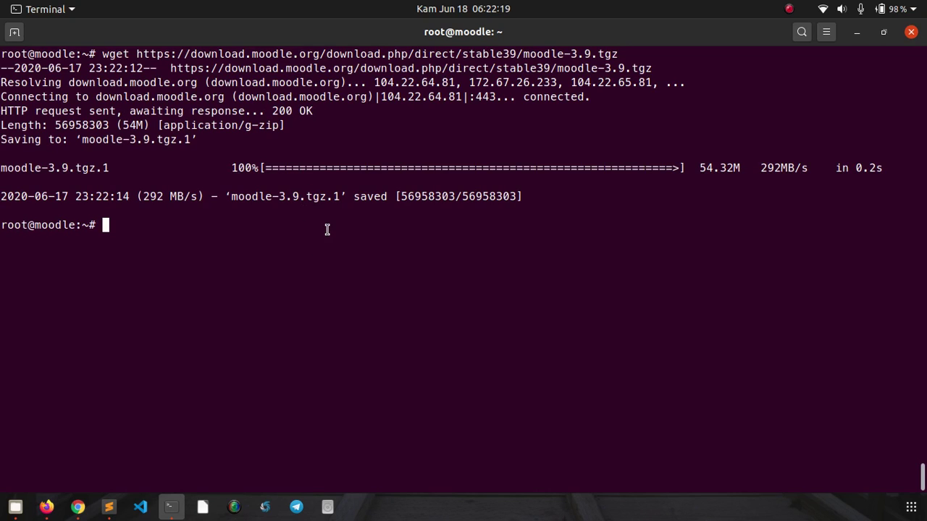
- List the home folder and extract moodle-3.9.tgz with tar xzvf
text(ls -l)
key(Return)
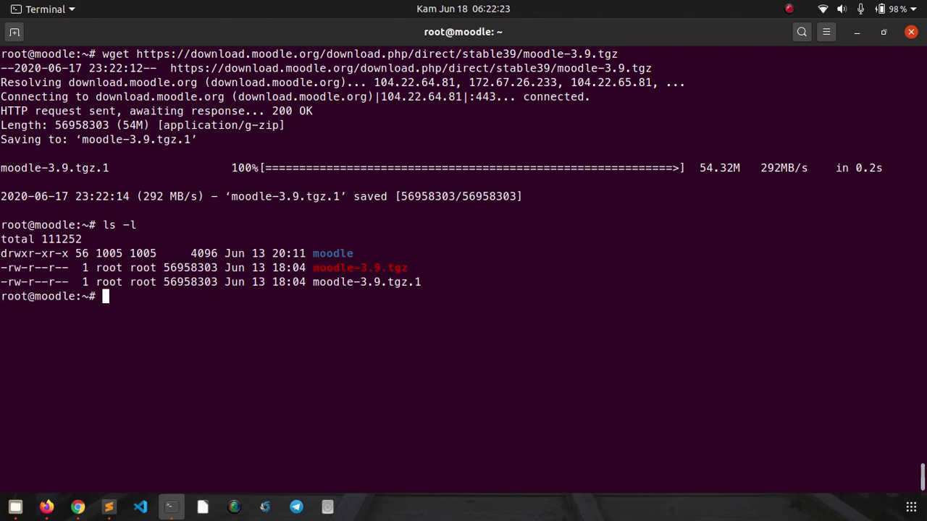
double_click(323, 282)
double_click(326, 268)
click(325, 253)
text(tar xzvf mood)
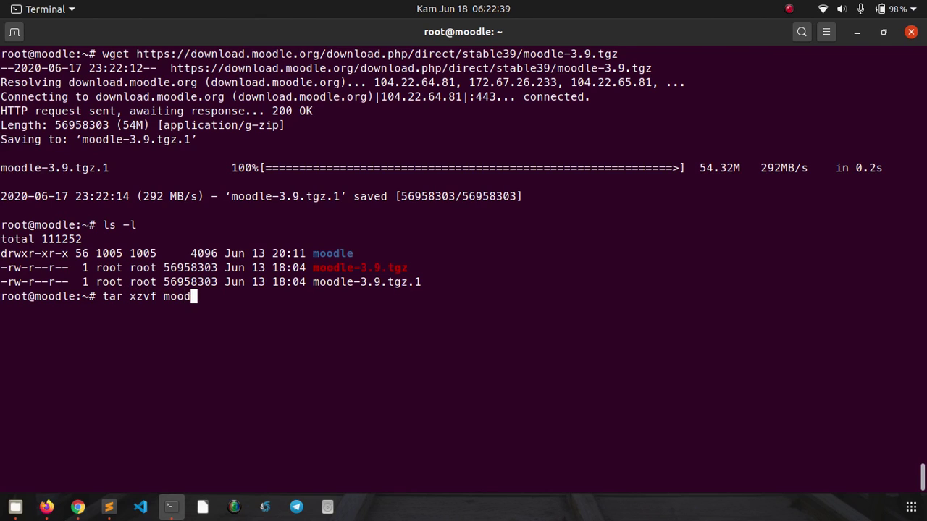
text(le-)
key(Tab)
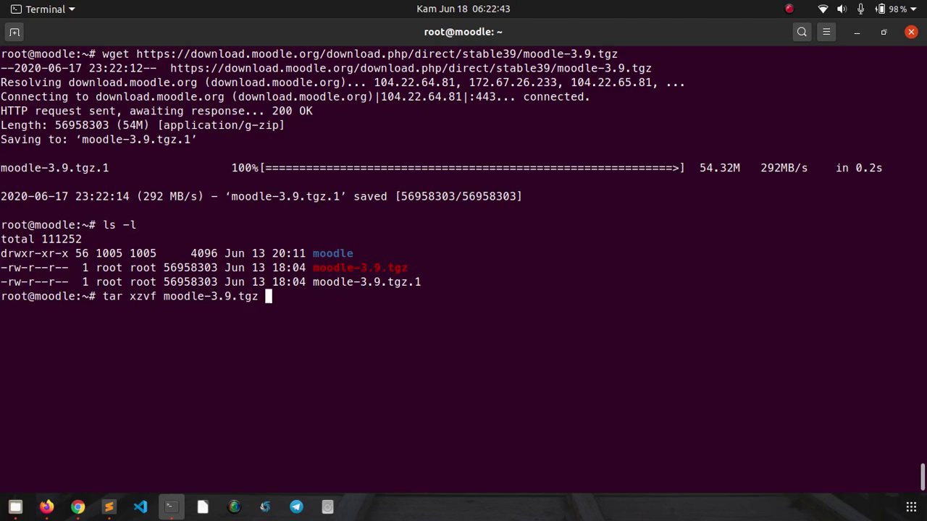
key(Return)
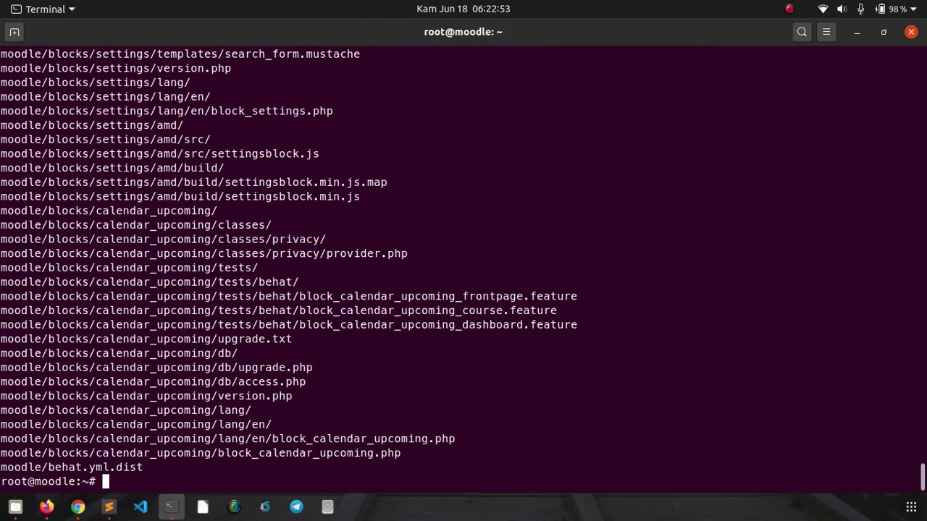
key(ctrl+l)
- Copy moodle/* with cp -Rv into /home/runcloud/webapps/moodle-defnex/web, taking the path from RunCloud
text(c)
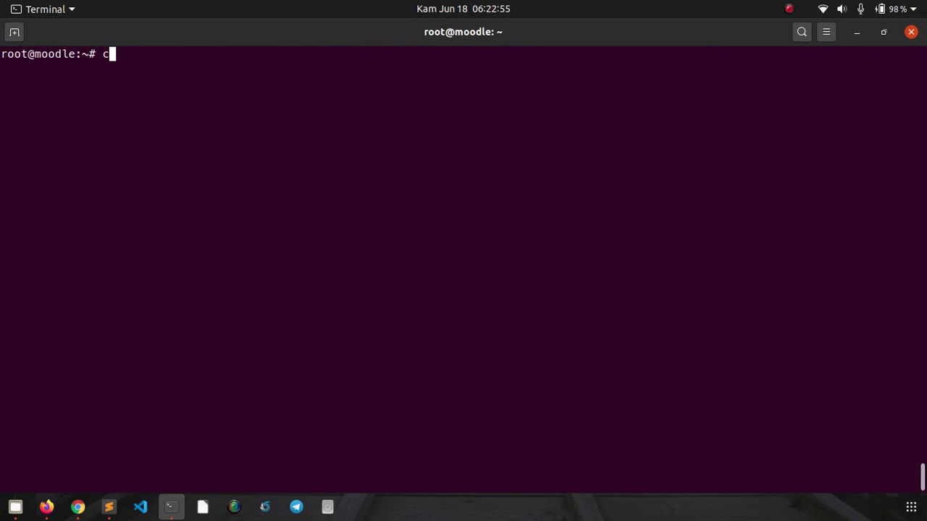
text(p -Rv moodle)
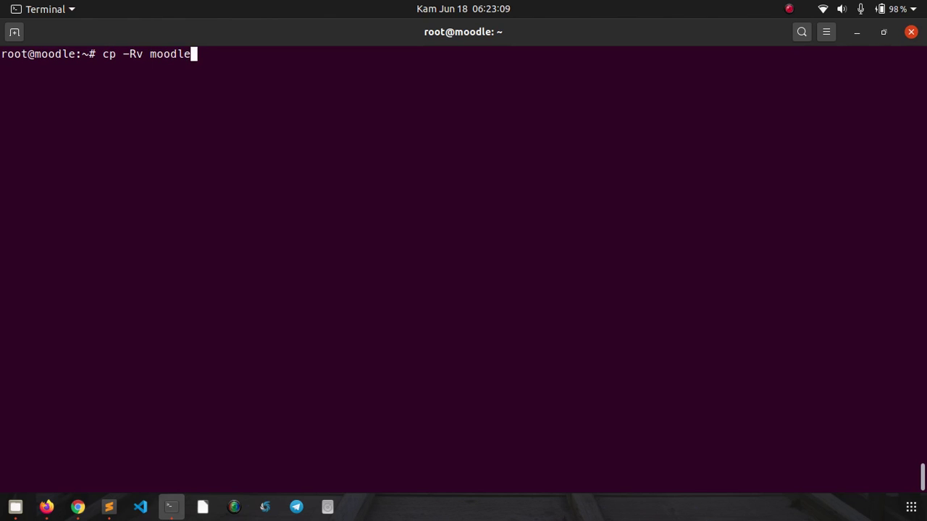
text(/*)
click(46, 507)
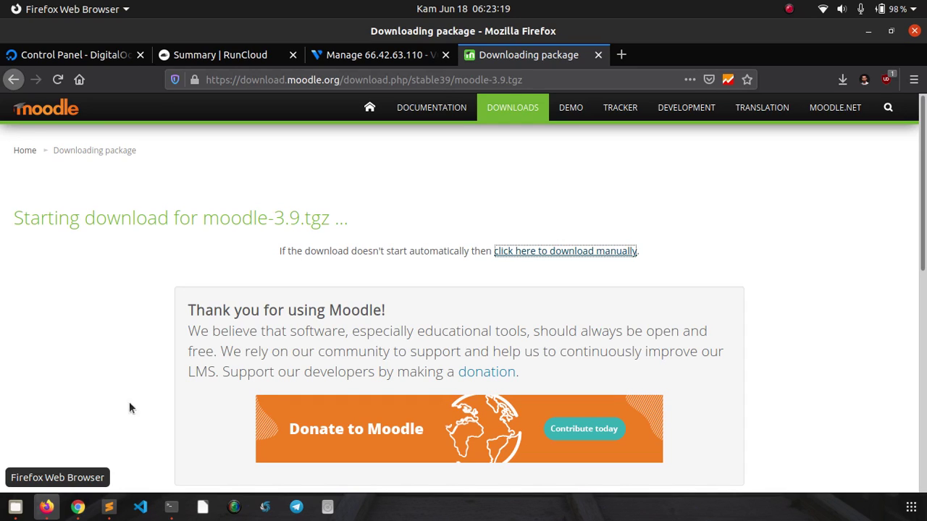
click(231, 57)
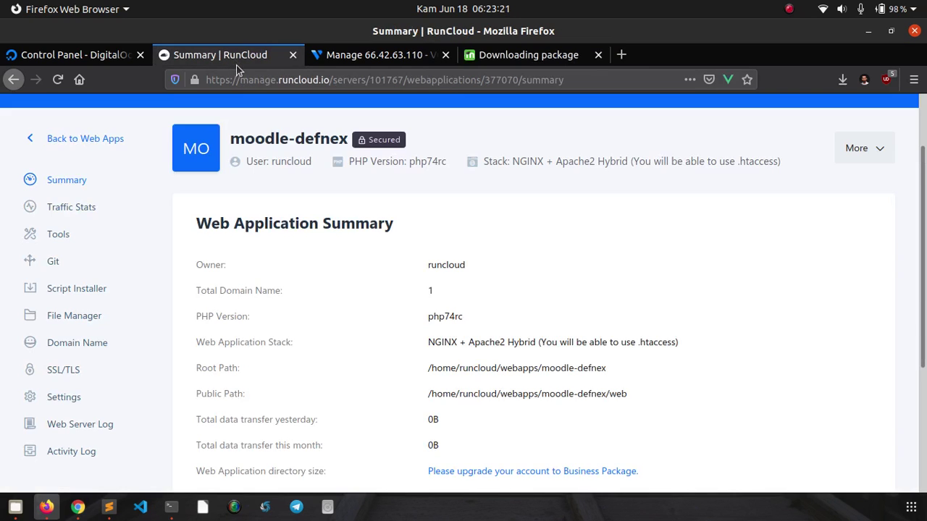
scroll(616, 246, down, 4)
triple_click(589, 231)
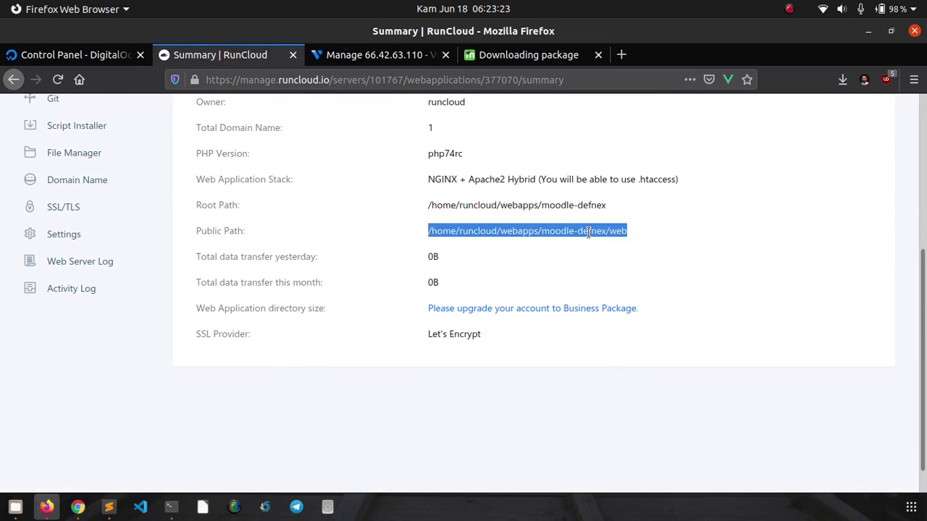
right_click(590, 233)
click(599, 246)
click(171, 507)
right_click(344, 274)
click(347, 285)
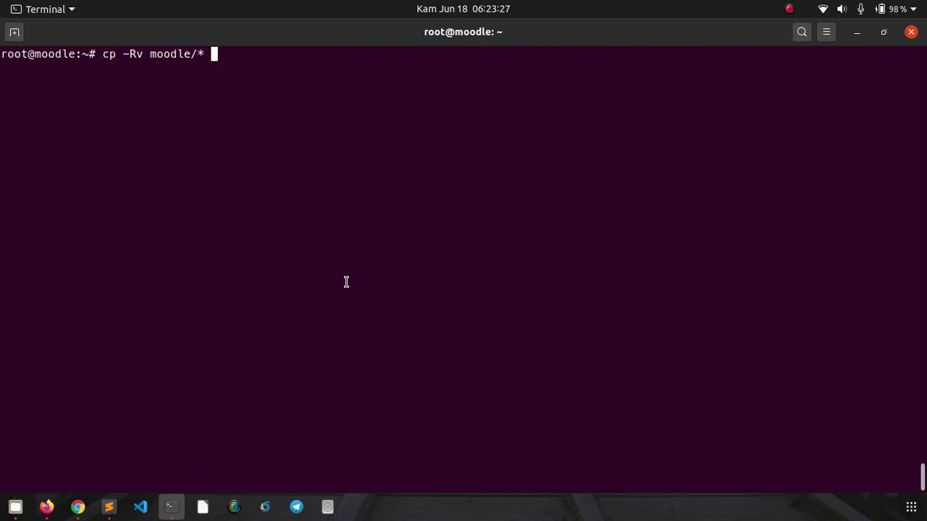
key(Return)
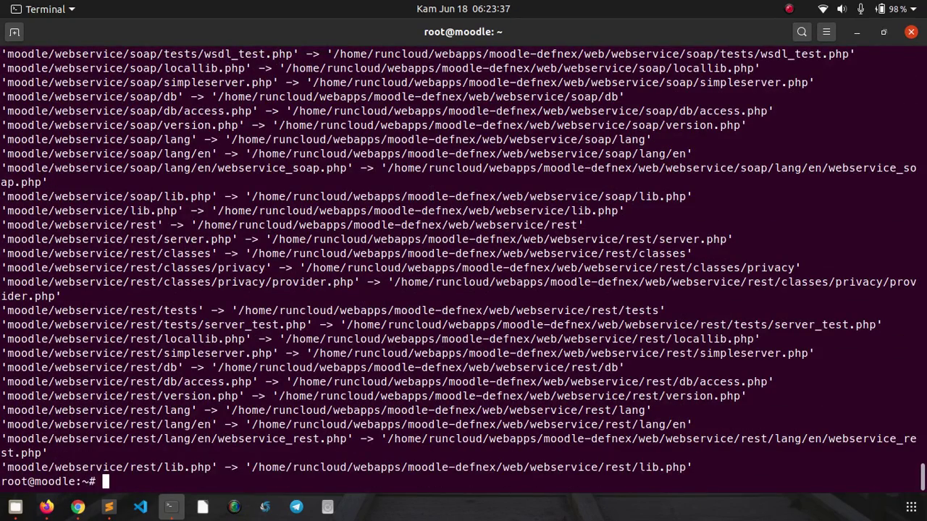
key(ctrl+l)
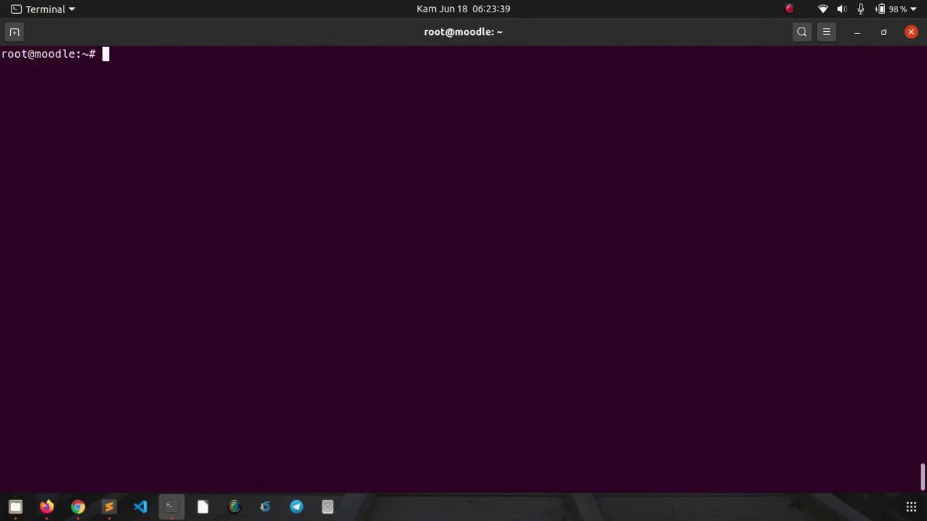
- Change into /home/runcloud/webapps/moodle-defnex and list its contents with ls -l
text(cd)
right_click(294, 126)
click(311, 171)
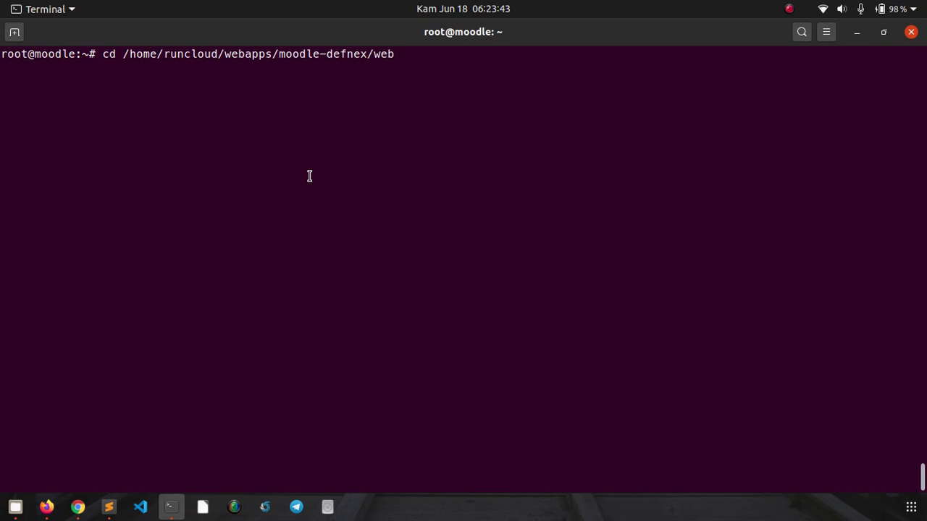
key(BackSpace)
key(BackSpace)
key(BackSpace)
key(BackSpace)
key(Return)
text(ls -)
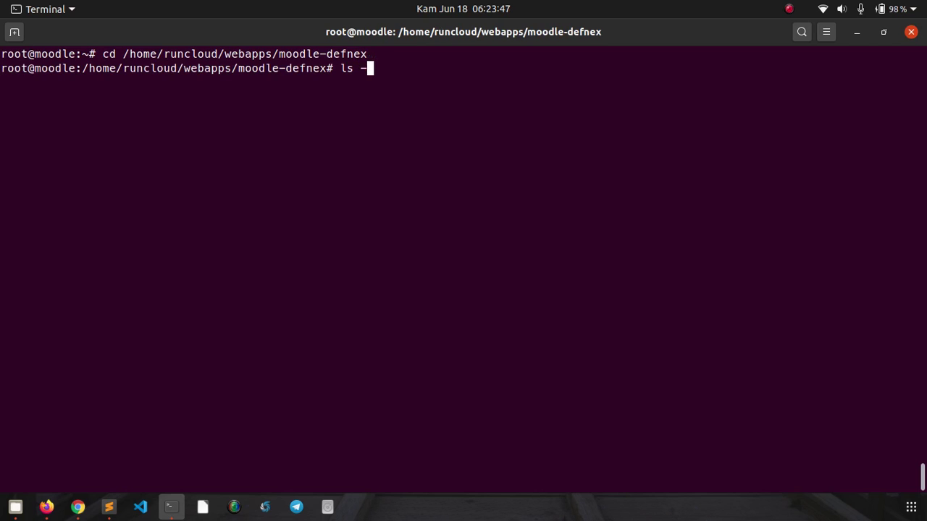
text(l)
key(Return)
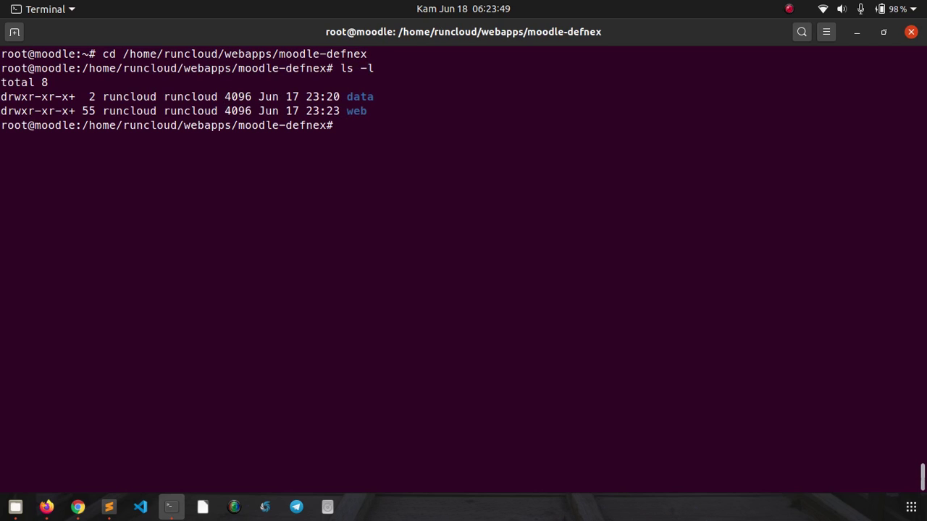
- List web/ and confirm the copied Moodle files are owned by root, not runcloud
text(ls -l we)
key(Tab)
key(Return)
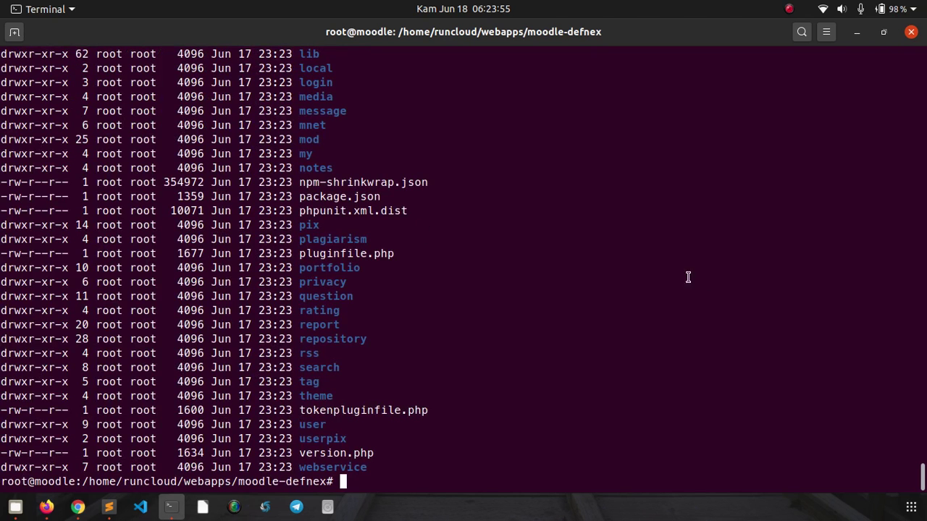
scroll(809, 310, up, 17)
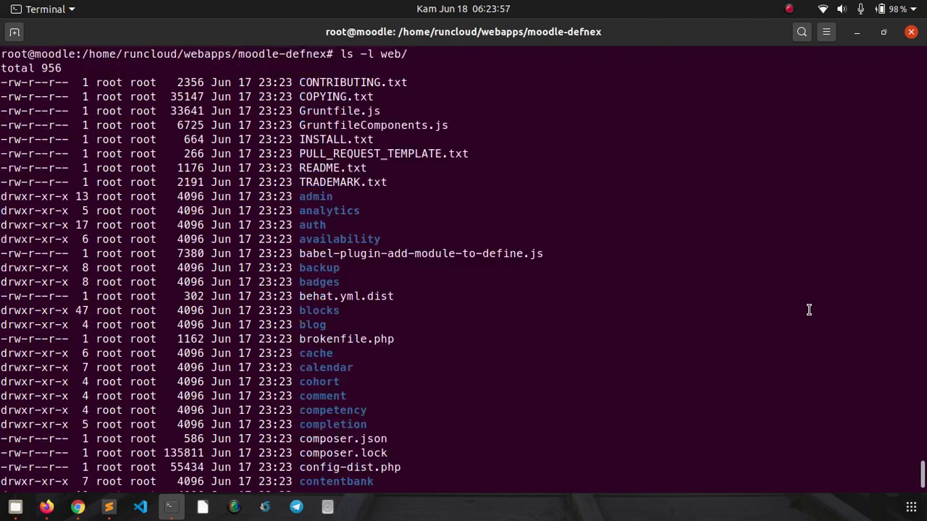
scroll(809, 310, up, 4)
scroll(809, 310, down, 4)
scroll(411, 231, up, 2)
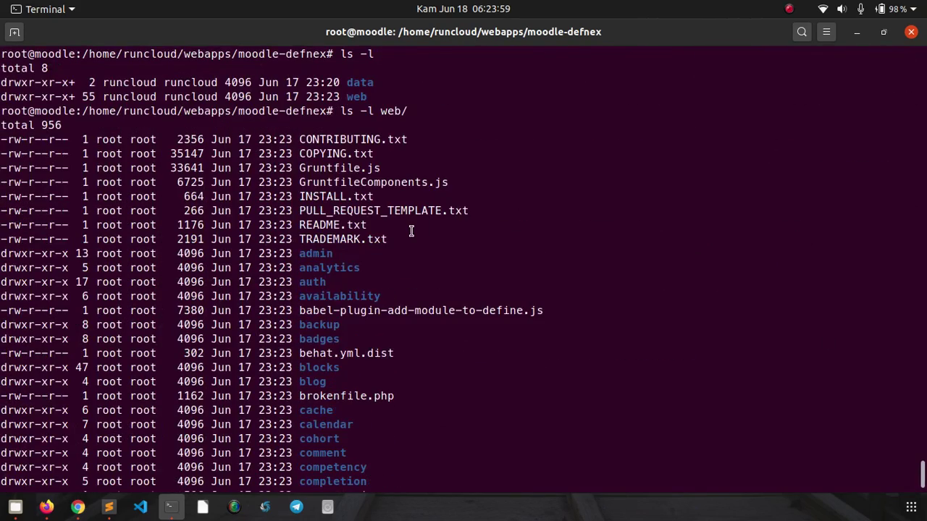
double_click(127, 98)
click(181, 95)
double_click(109, 139)
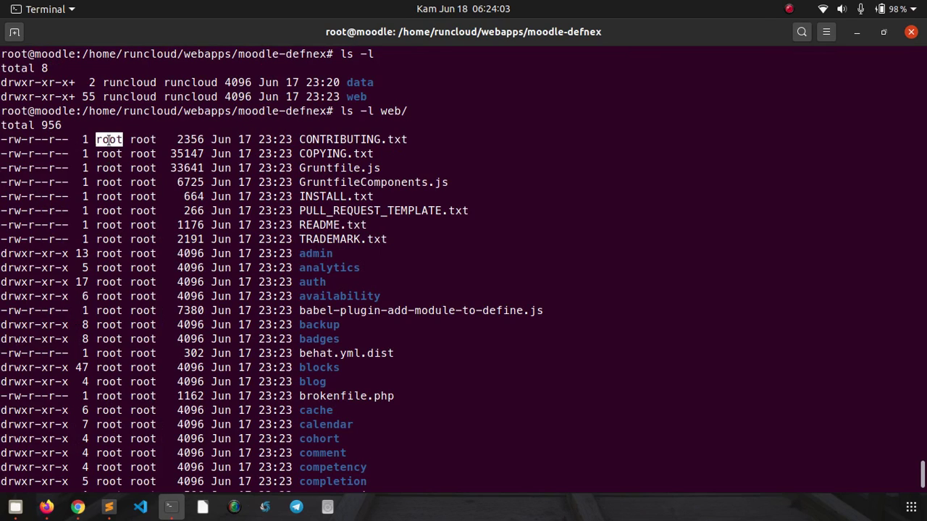
double_click(108, 225)
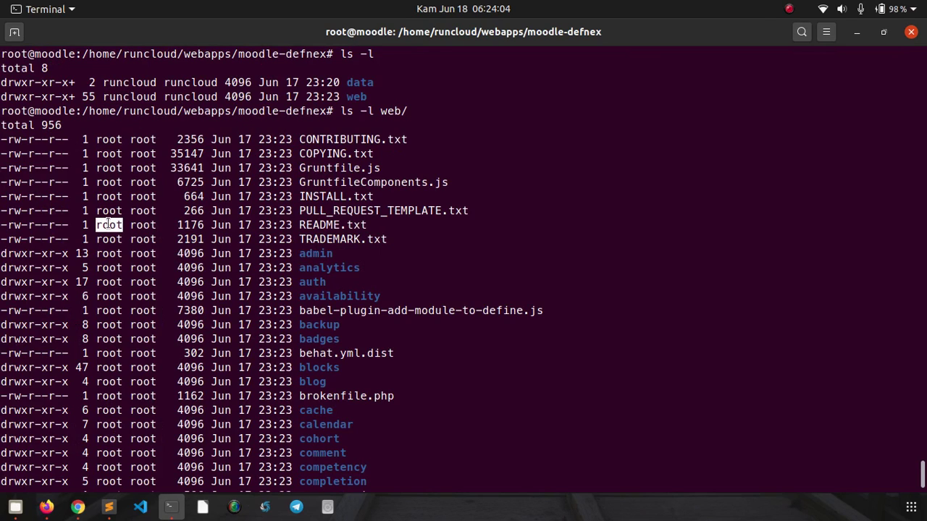
click(223, 210)
click(923, 479)
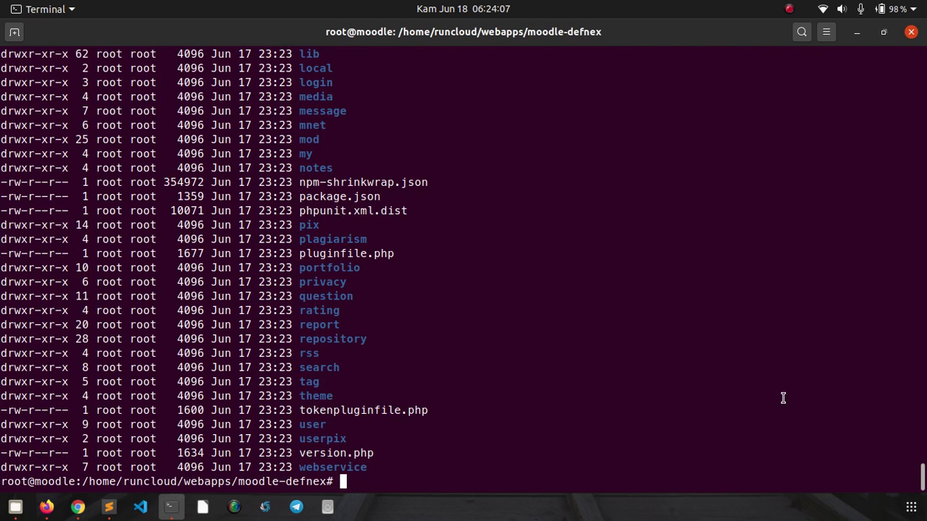
- Run chown -R runcloud:runcloud web/ and verify the new owners with ls -l web/
key(ctrl+l)
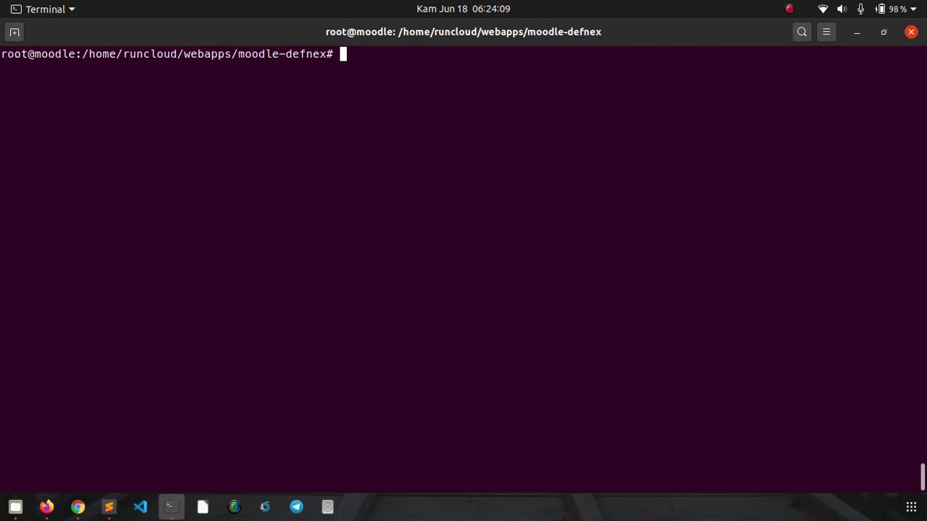
text(chown -R )
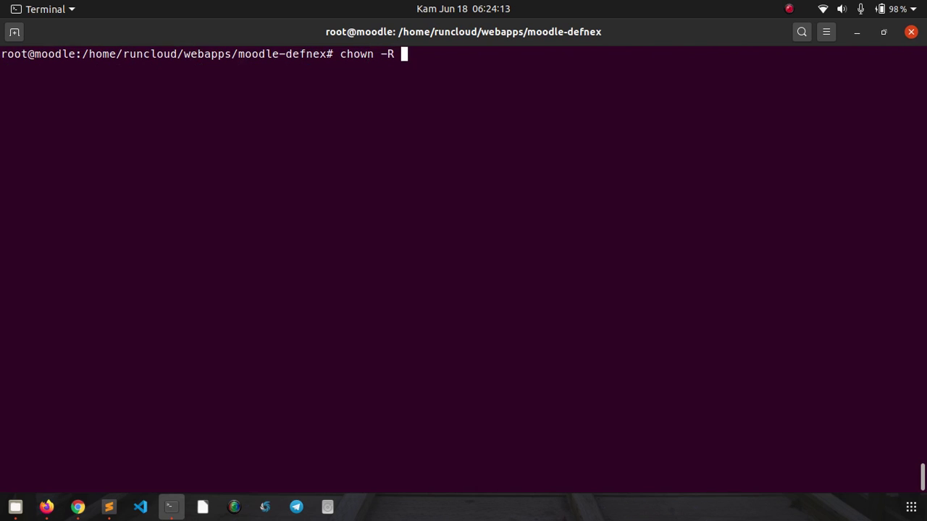
text(runcloud)
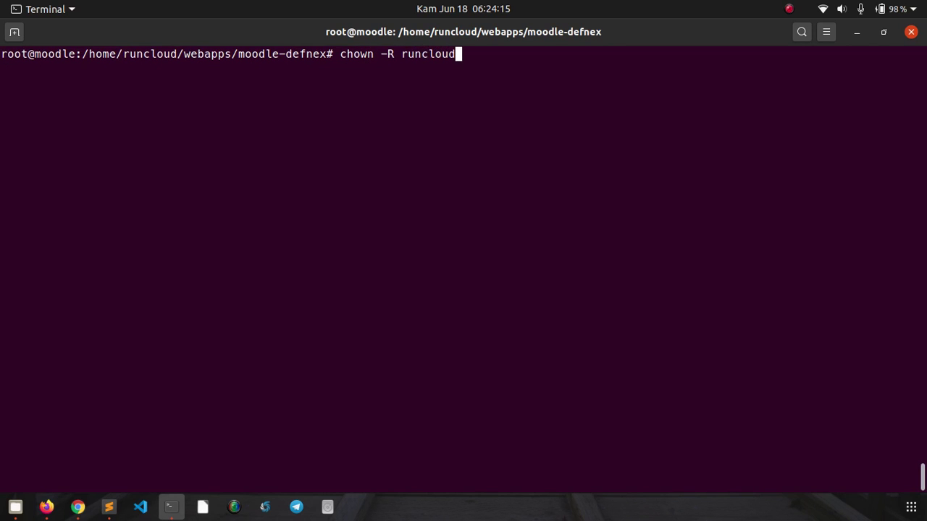
text(:runcloud we)
key(Tab)
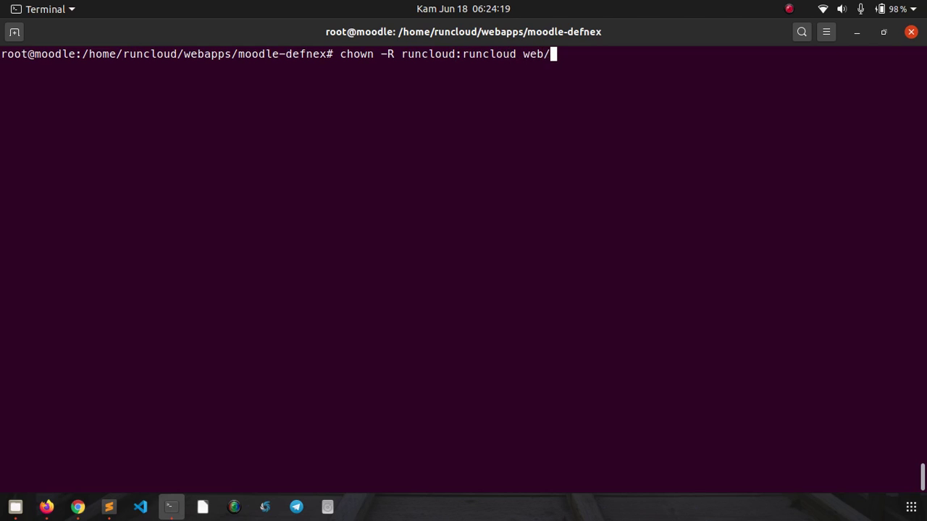
key(Return)
text(ls -l )
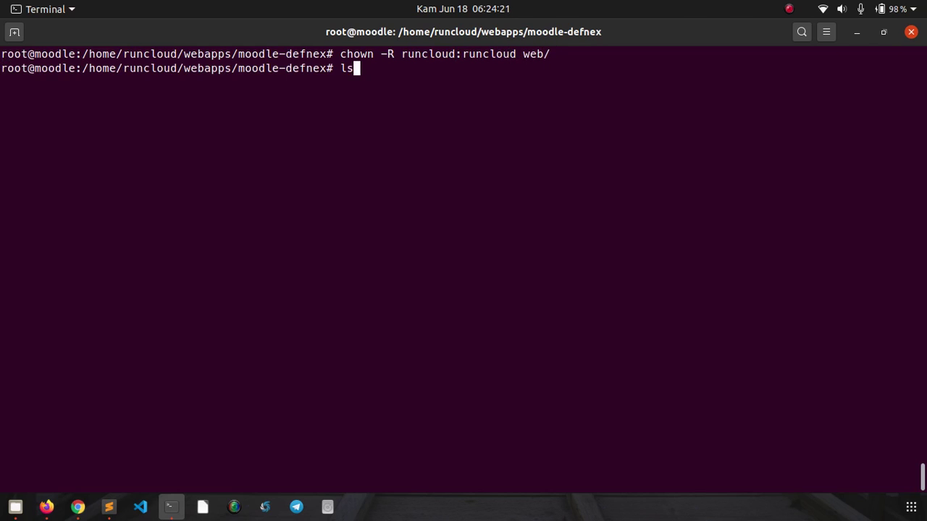
text(we)
key(Tab)
key(Return)
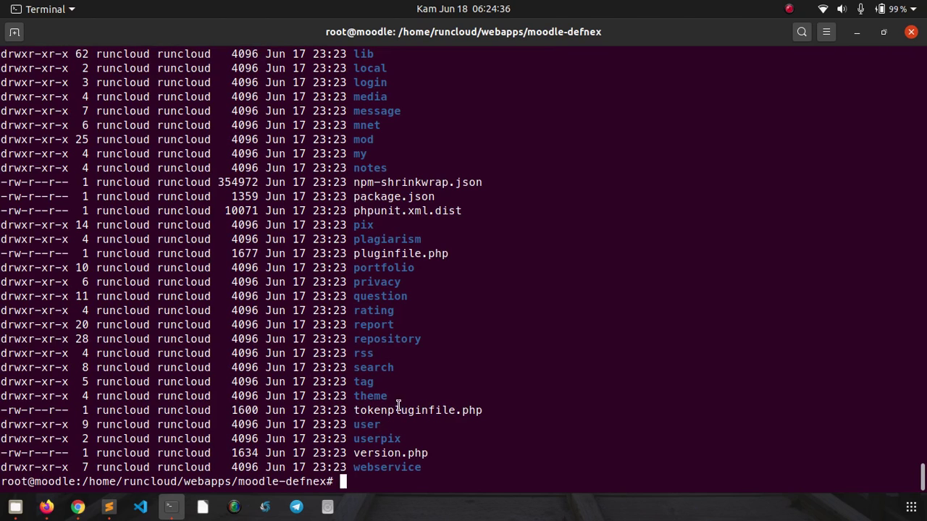
- Reload moodle.defnex.com, dismiss the translation offer, and accept English for the installer
click(79, 515)
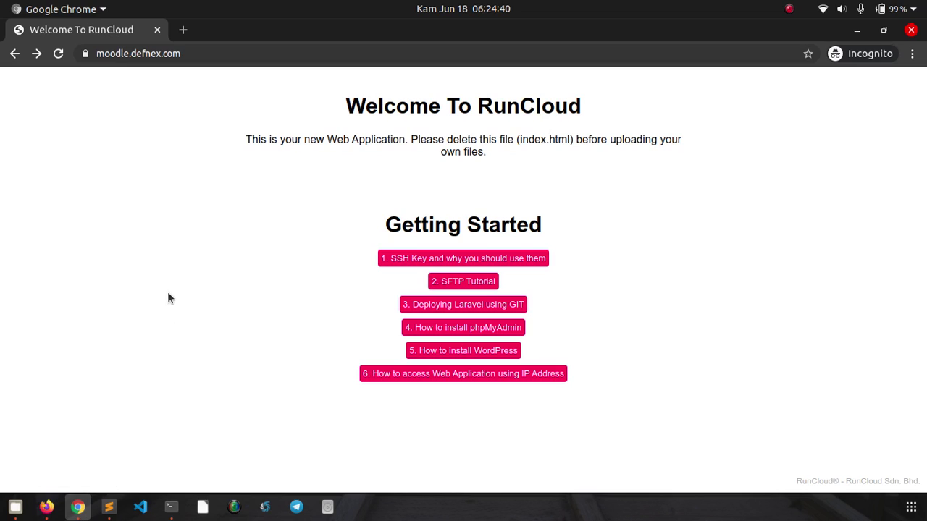
click(59, 58)
click(58, 58)
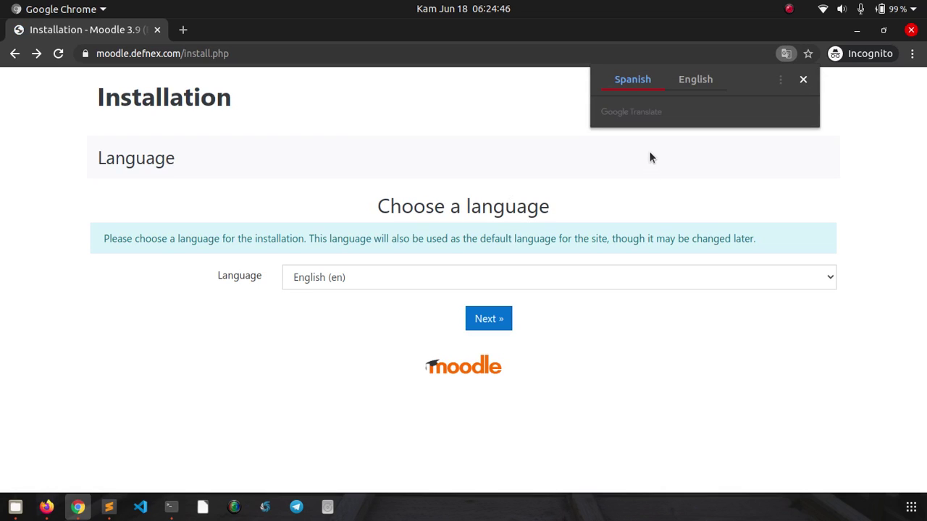
click(652, 149)
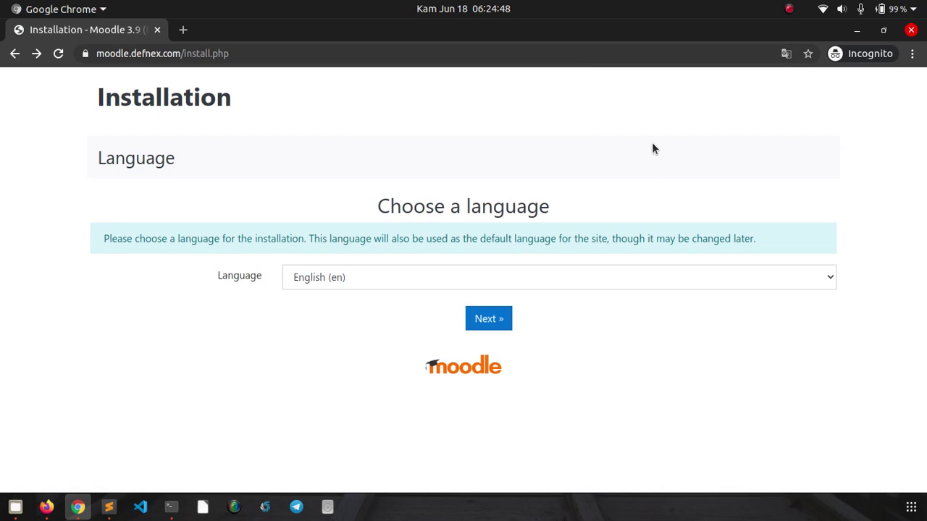
click(497, 319)
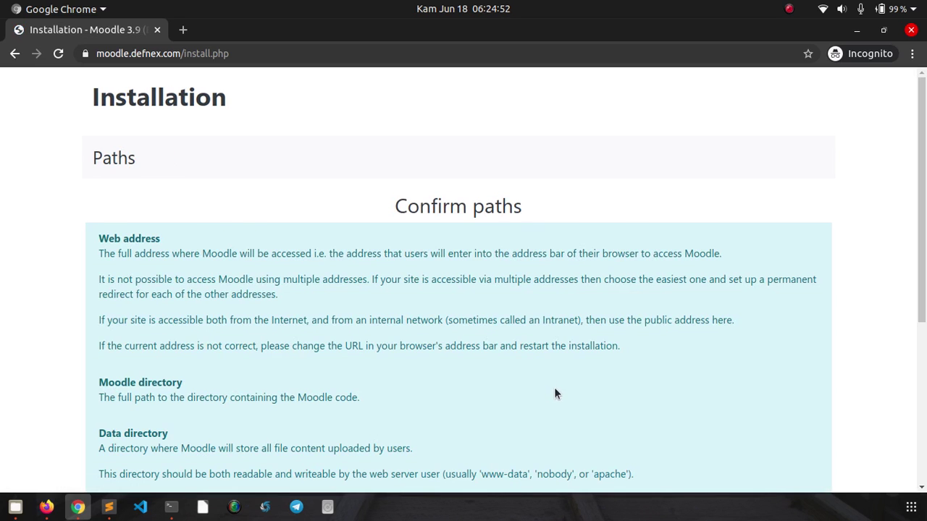
drag(925, 134, 925, 294)
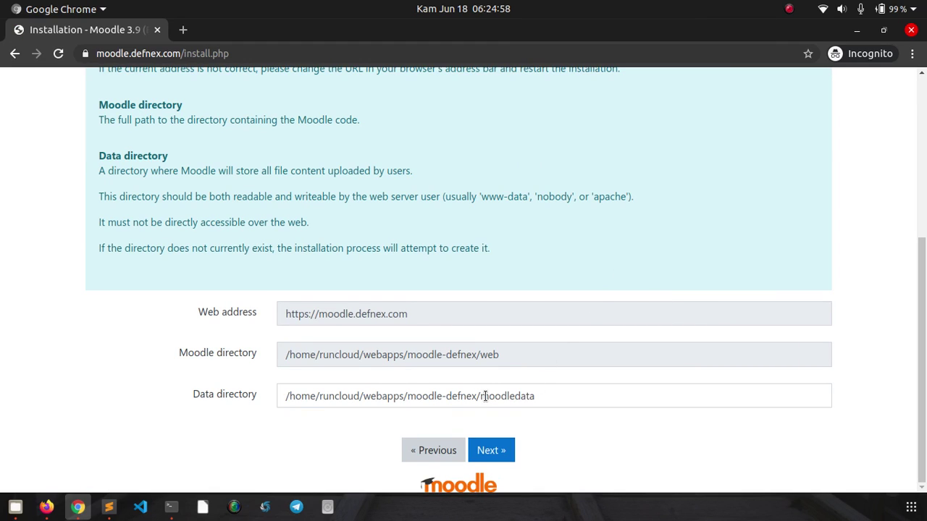
- Change the data directory to /home/runcloud/webapps/moodle-defnex/data and proceed to database driver choice
drag(480, 396, 538, 400)
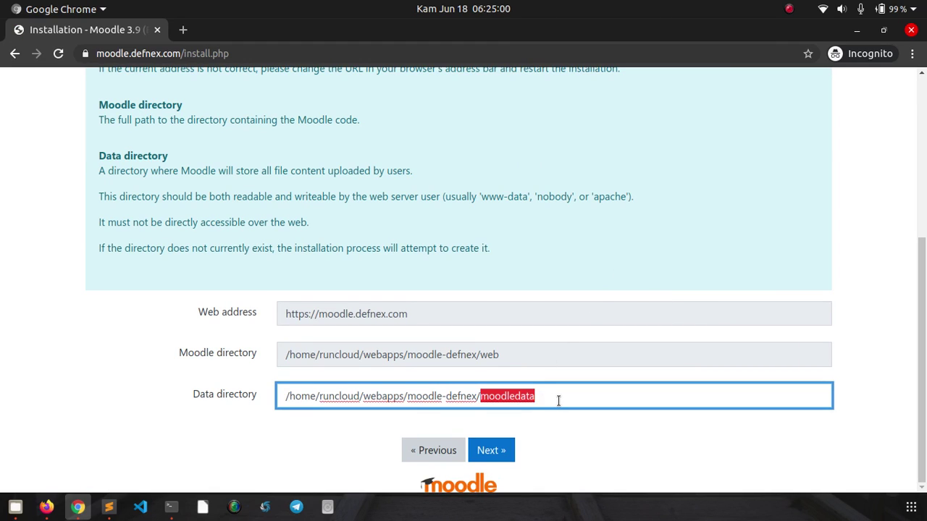
text(data)
click(881, 343)
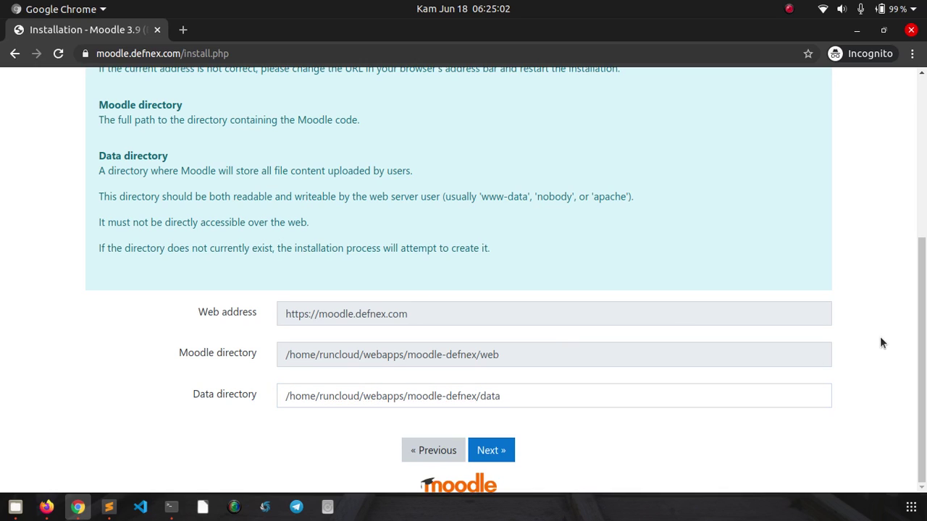
click(510, 452)
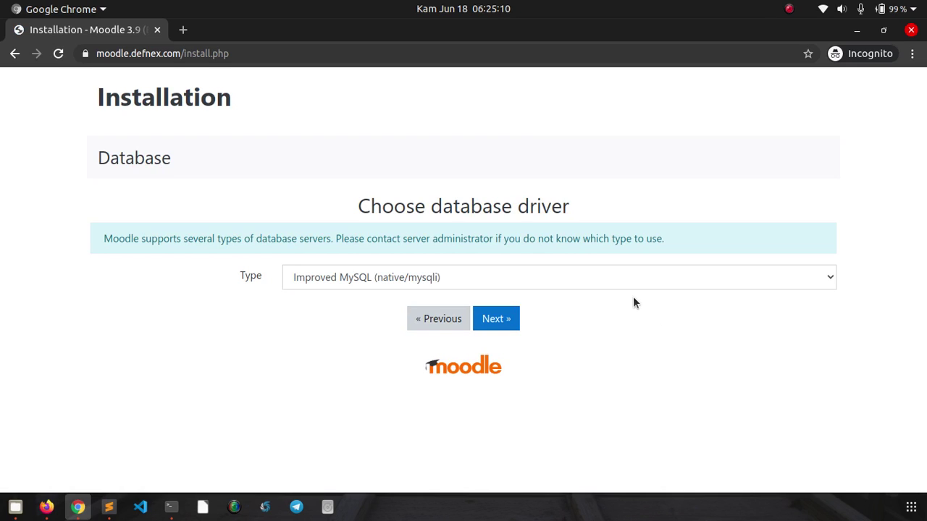
click(607, 283)
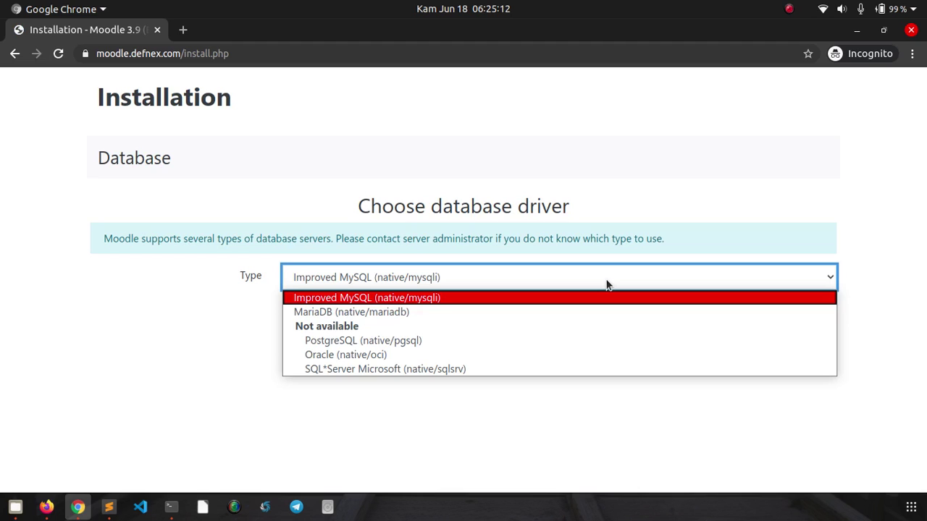
click(606, 284)
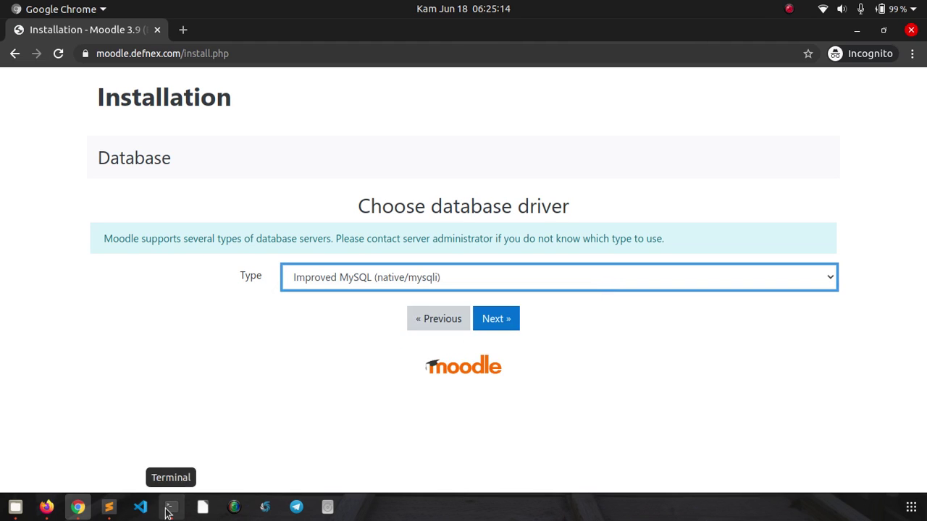
- Confirm with systemctl status mariadb that MariaDB 10.2.32 is active (running)
click(171, 507)
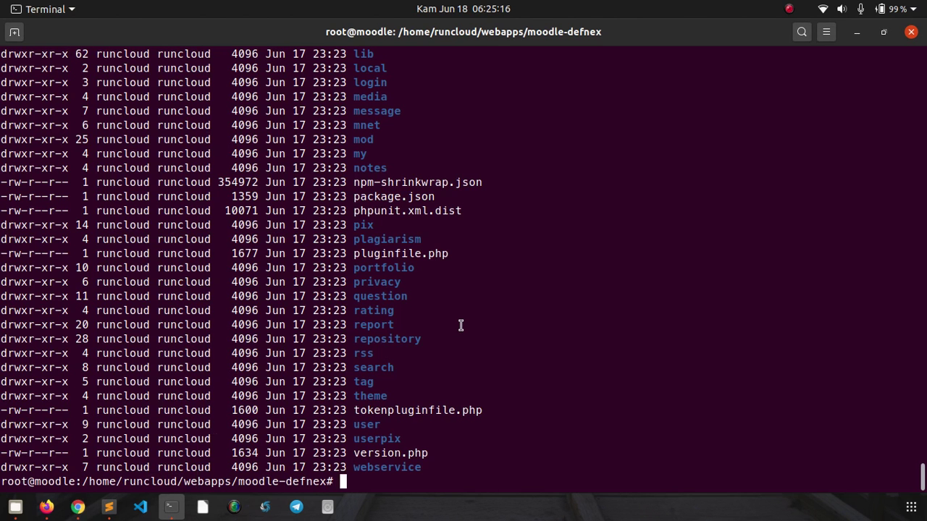
key(ctrl+l)
text(my)
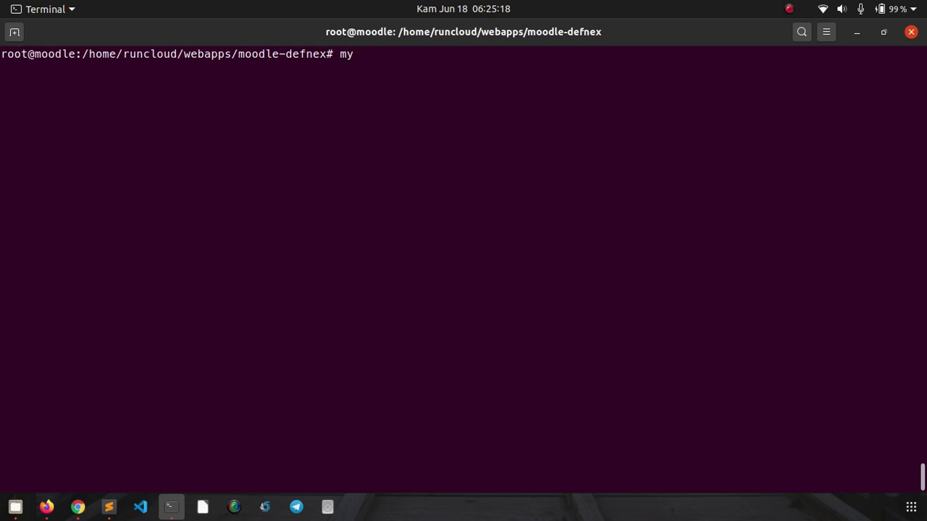
key(BackSpace)
key(BackSpace)
text(systemctl status )
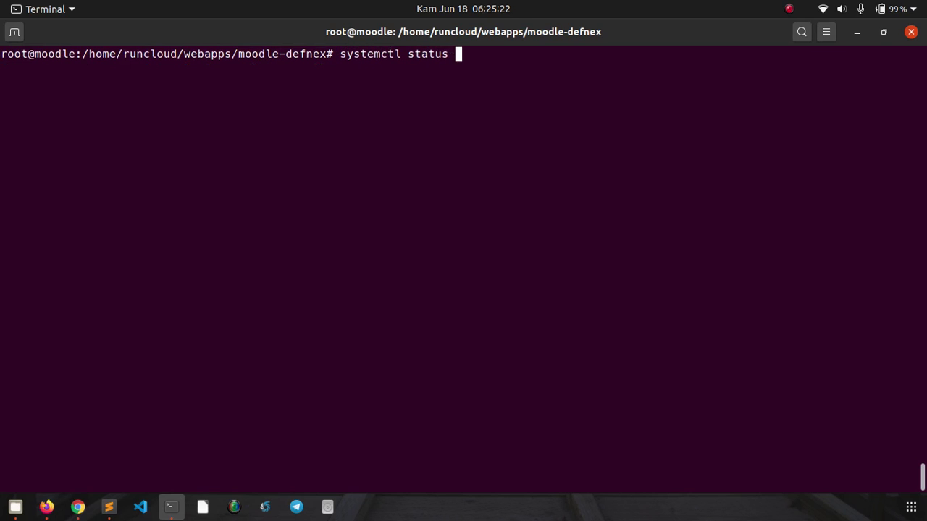
text(mariadb)
key(Return)
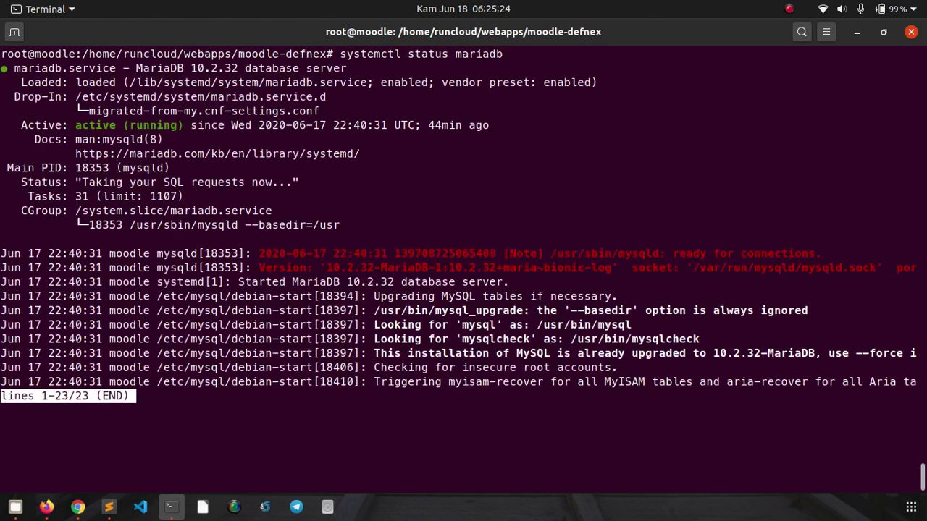
key(q)
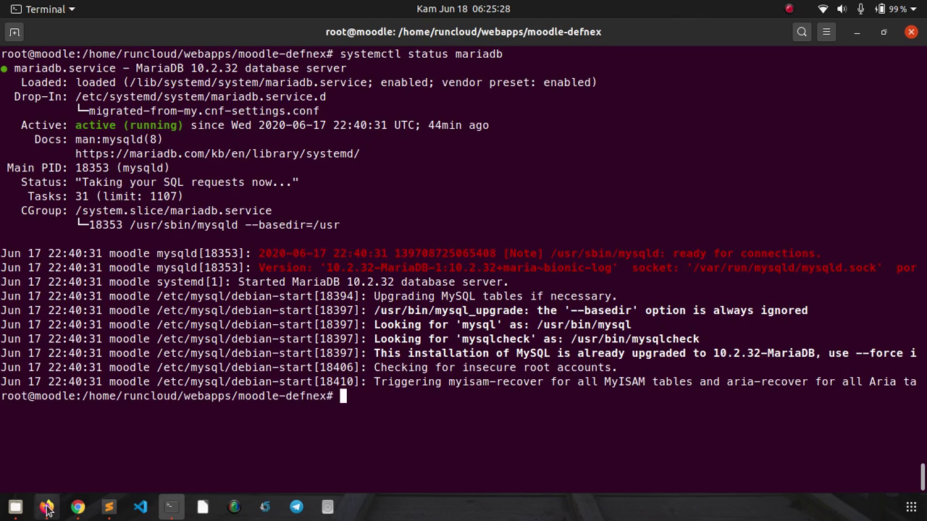
click(78, 507)
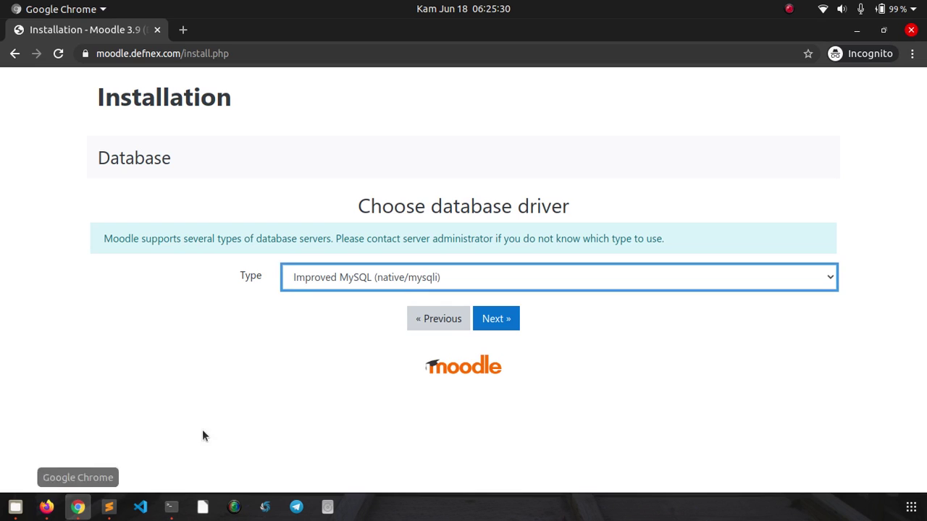
- Choose MariaDB (native/mariadb) as the database driver and continue to its settings
click(485, 279)
click(482, 313)
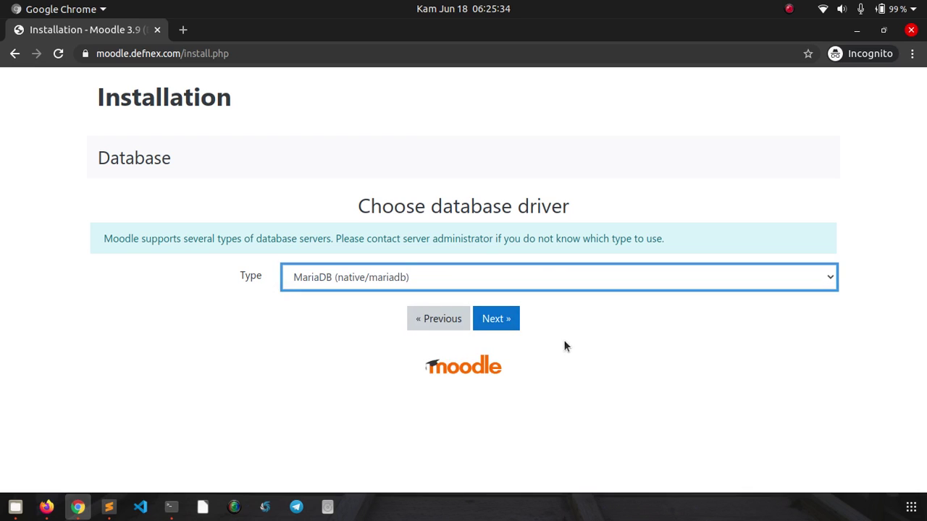
click(516, 328)
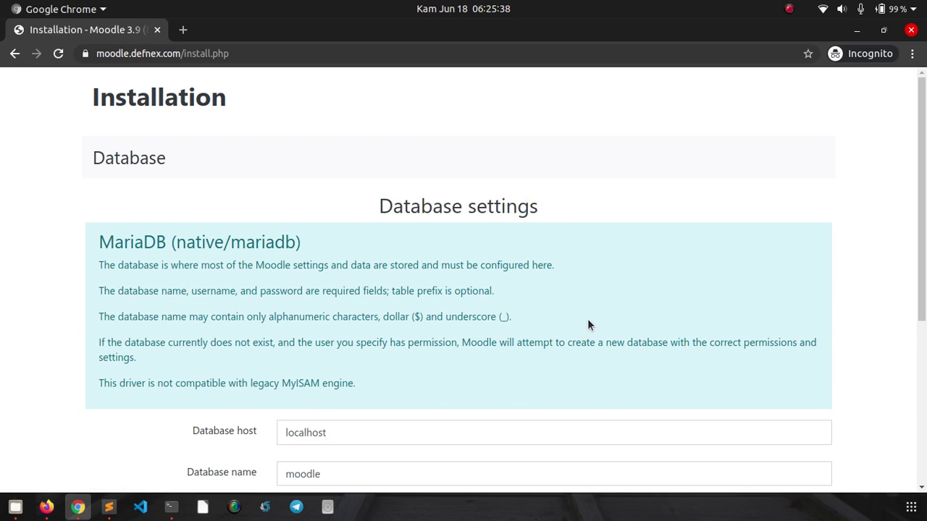
scroll(639, 290, down, 2)
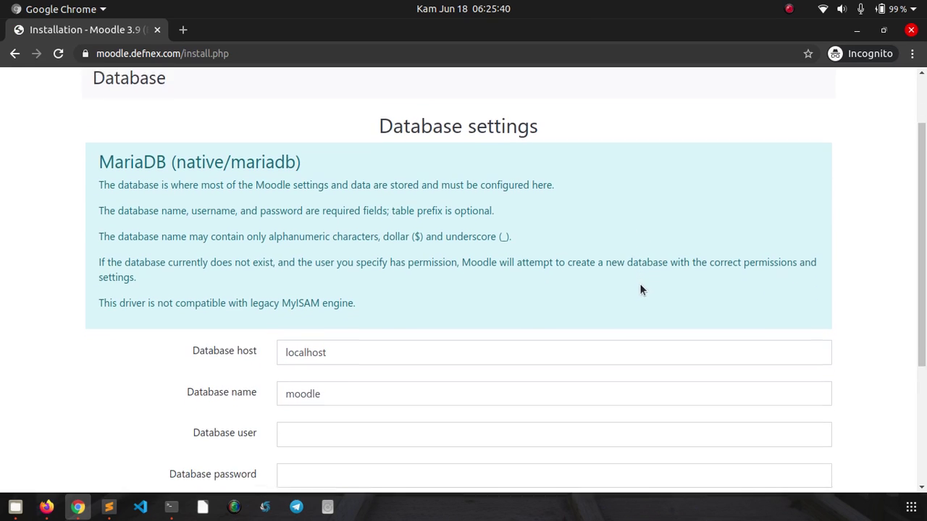
scroll(640, 290, down, 4)
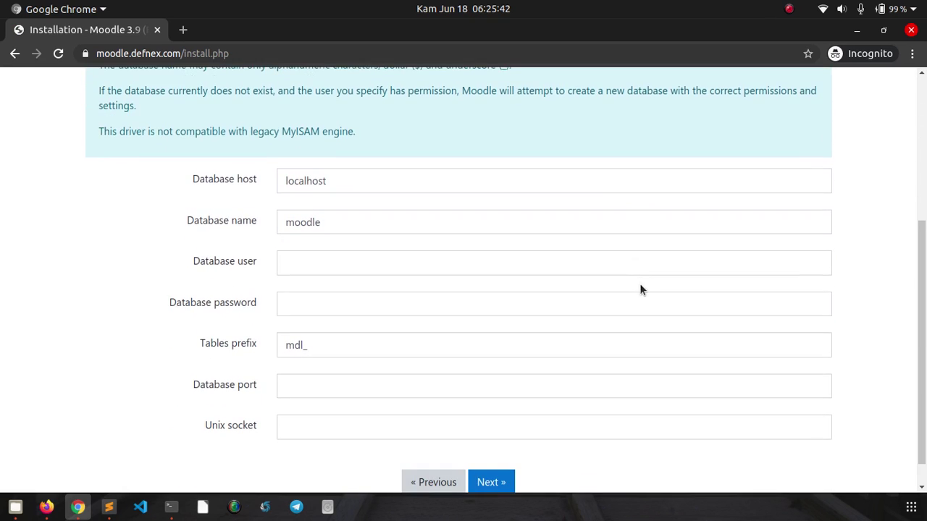
scroll(639, 290, down, 1)
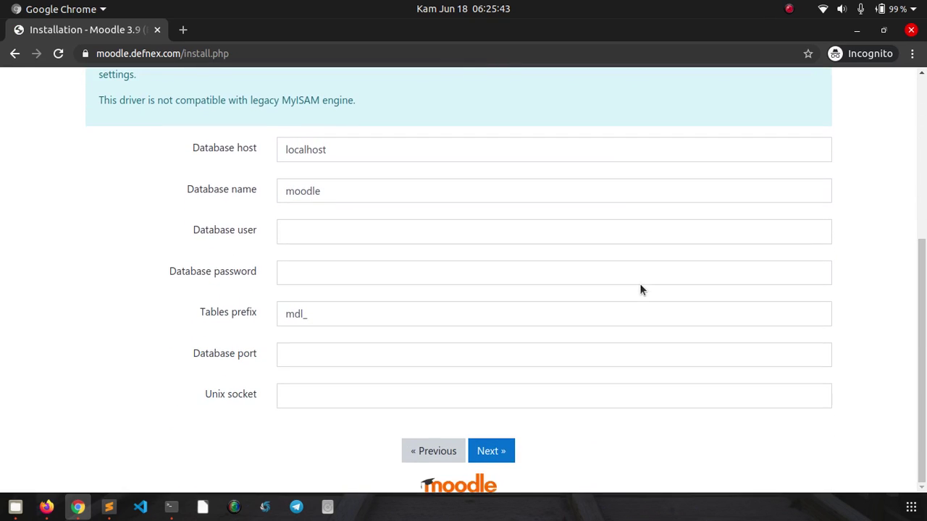
- Set the database name to dbmoodle, enter the database user and password, and submit
click(372, 194)
text(db)
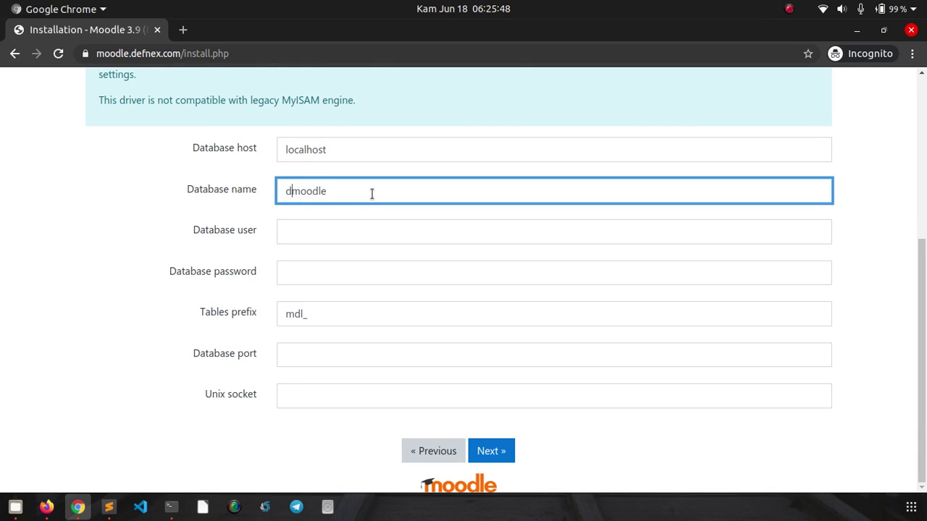
key(Tab)
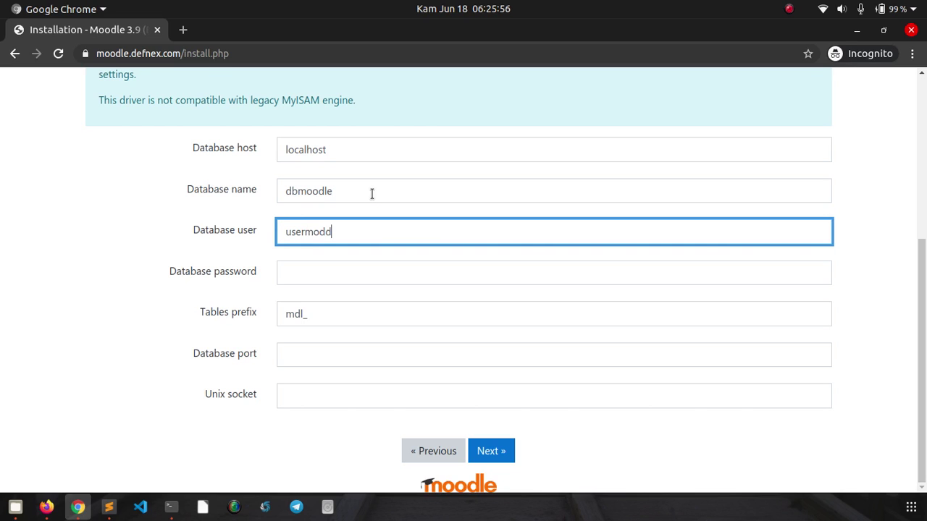
text(usermood)
key(BackSpace)
key(BackSpace)
key(Tab)
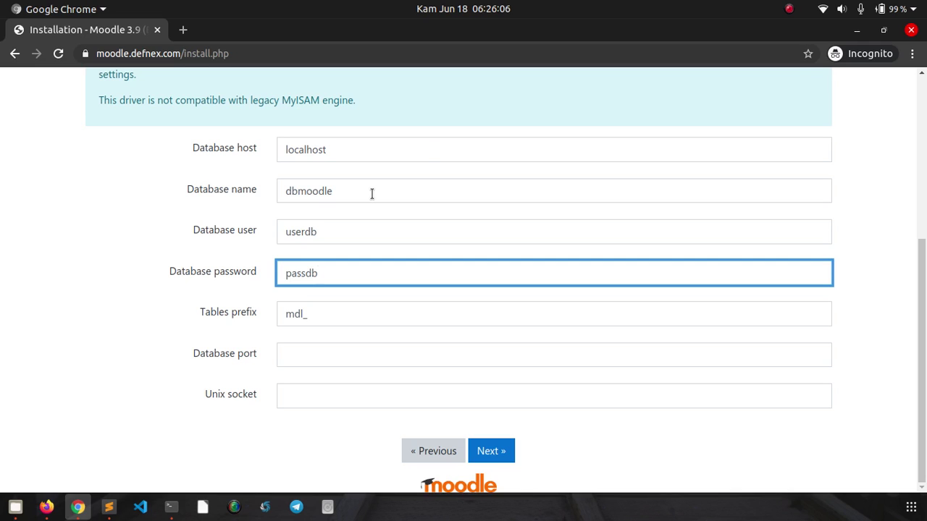
click(503, 459)
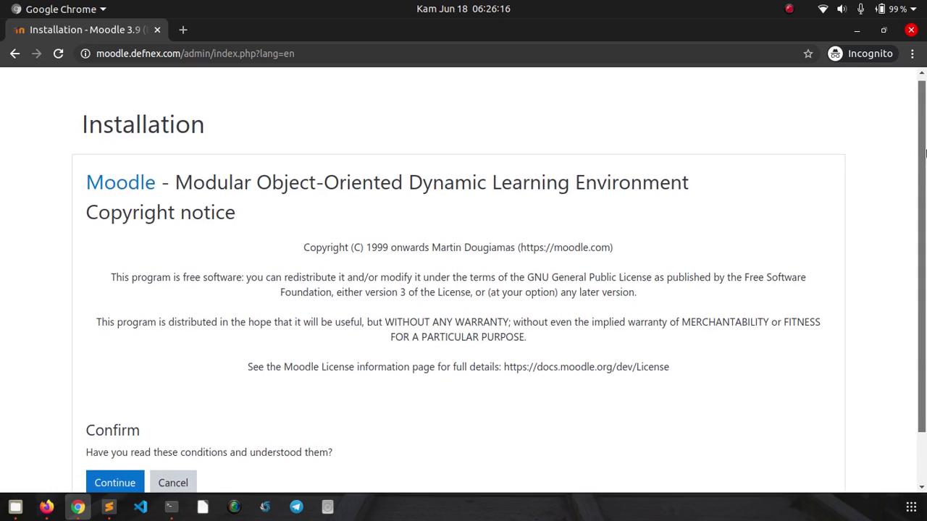
- Accept the Moodle licence conditions and review the server checks down to the requirements notice
scroll(543, 277, down, 2)
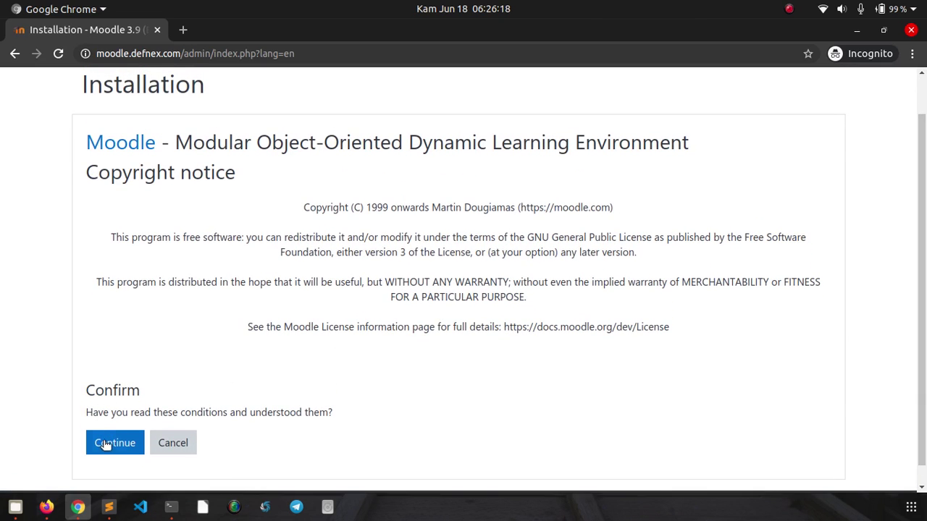
click(106, 444)
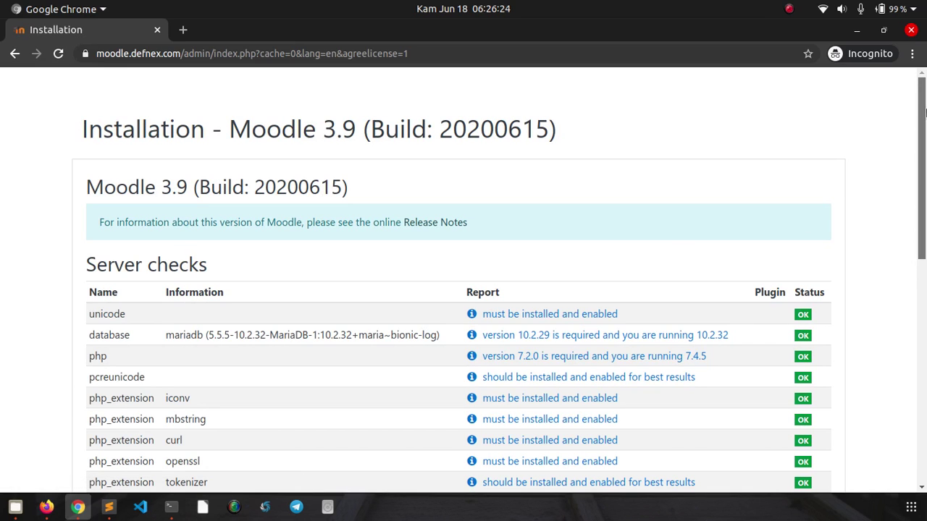
drag(925, 112, 925, 285)
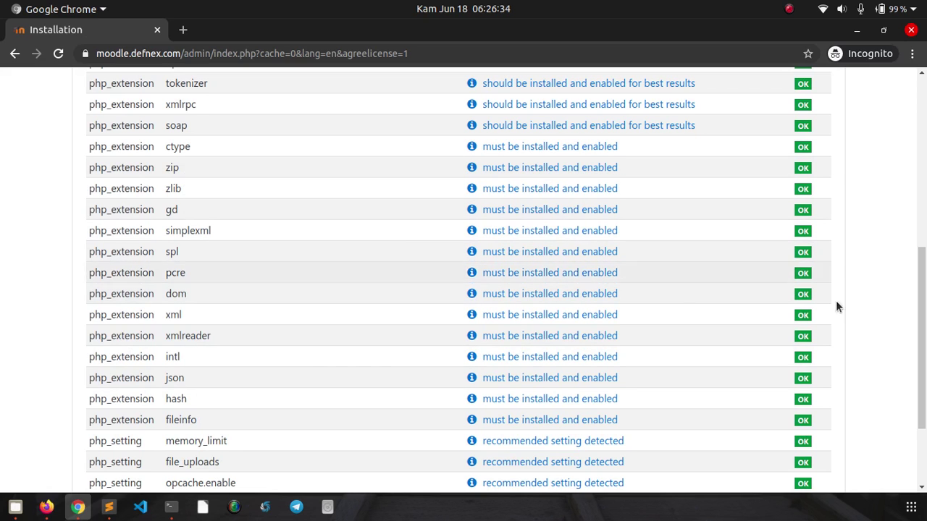
drag(925, 286, 924, 355)
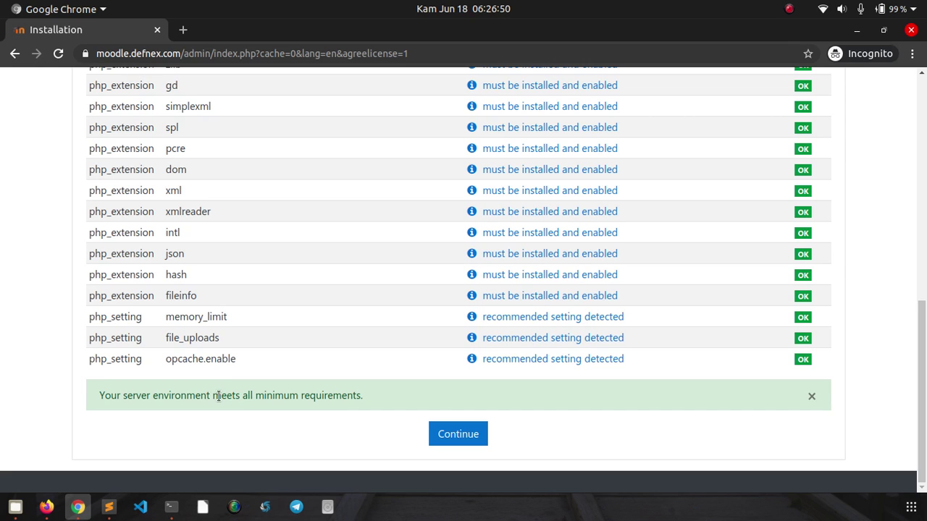
click(85, 53)
click(22, 194)
- Install all Moodle components and continue to the main administrator account page
click(469, 438)
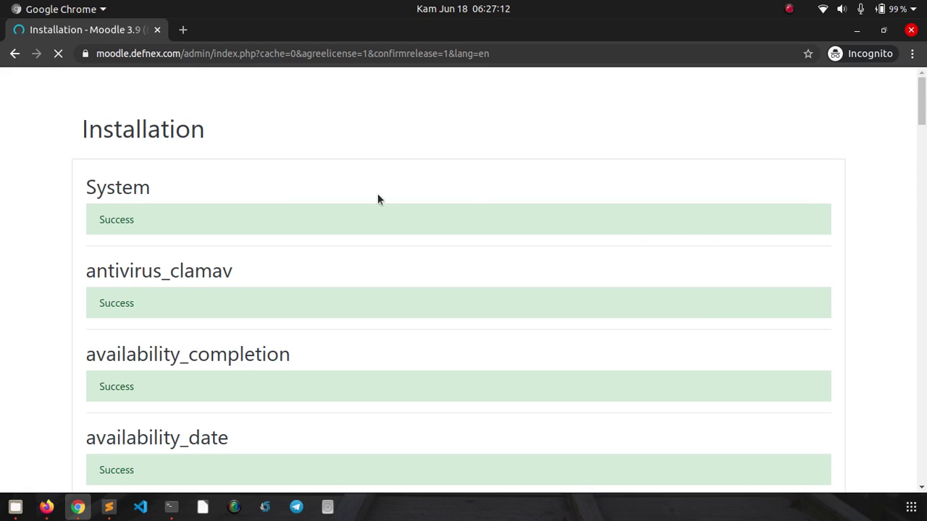
drag(925, 98, 922, 429)
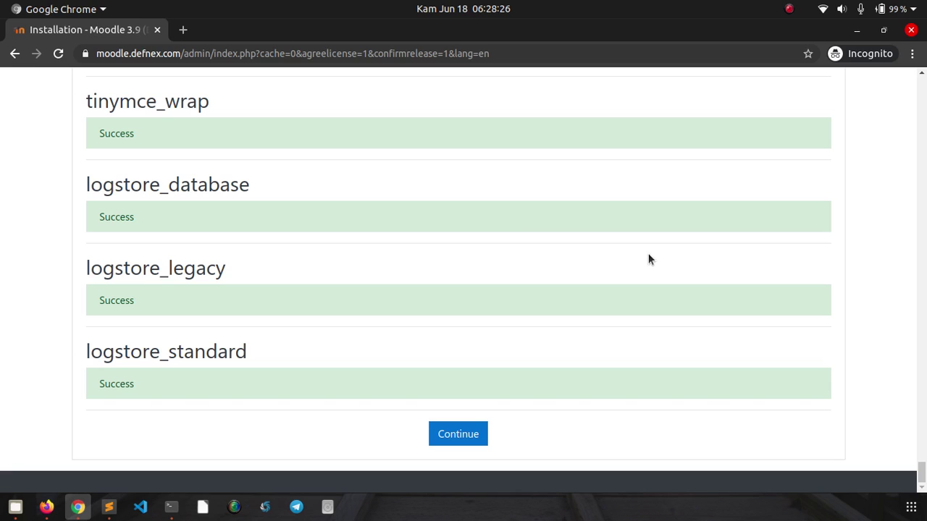
click(447, 442)
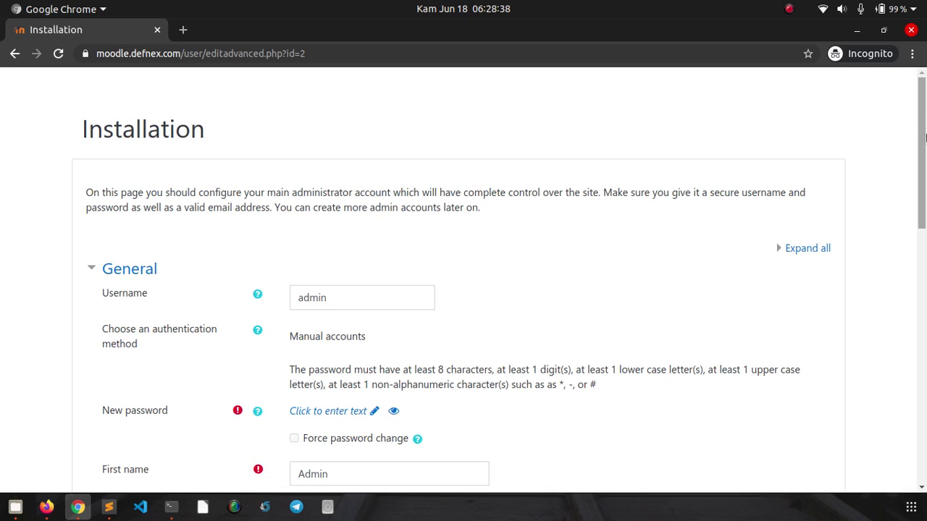
- Set a new password for the admin account
drag(923, 151, 925, 183)
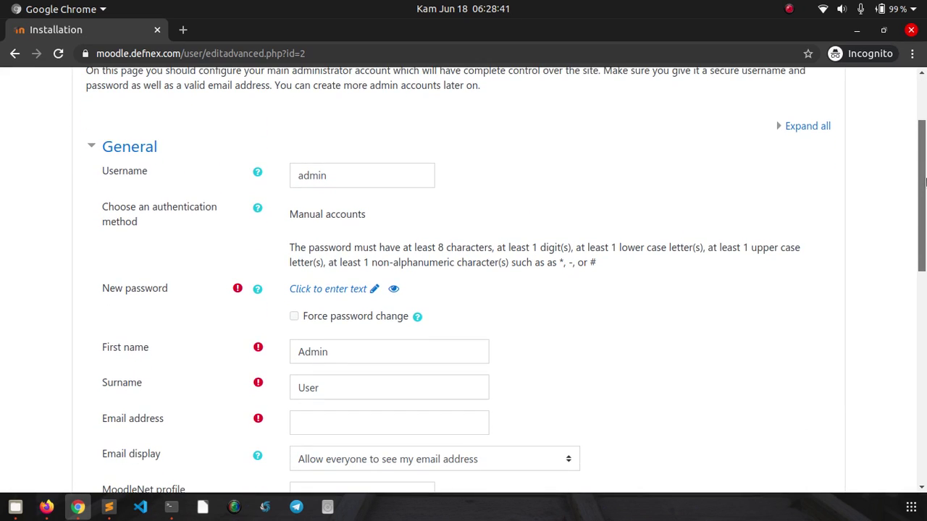
click(343, 179)
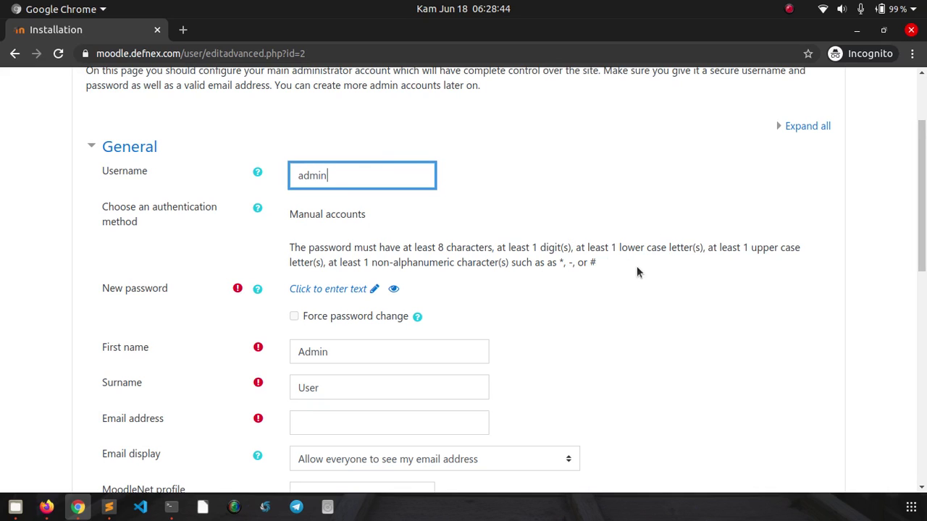
click(822, 266)
scroll(824, 254, down, 1)
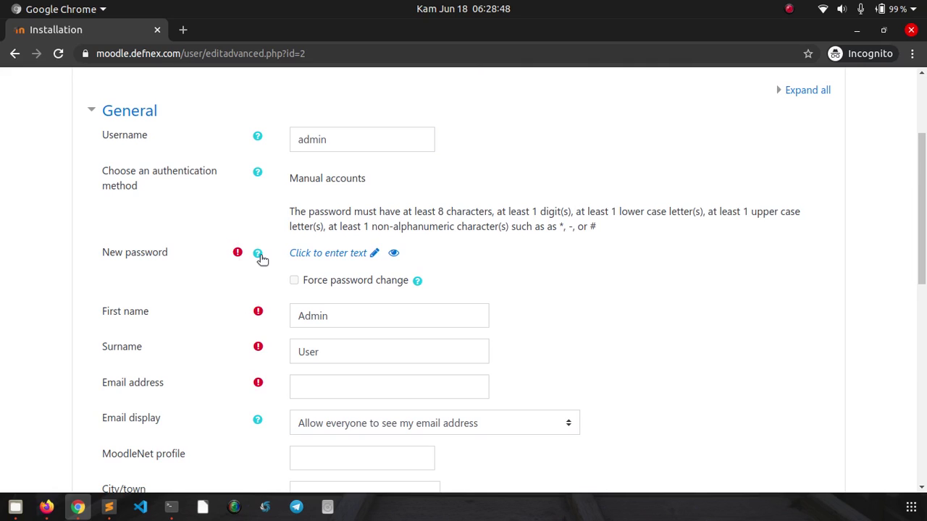
click(337, 255)
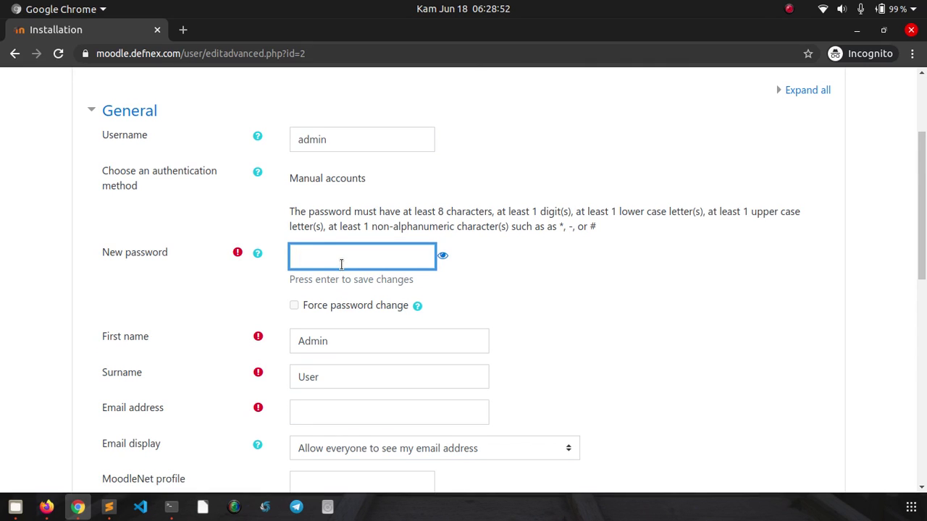
text(••••••••)
key(Return)
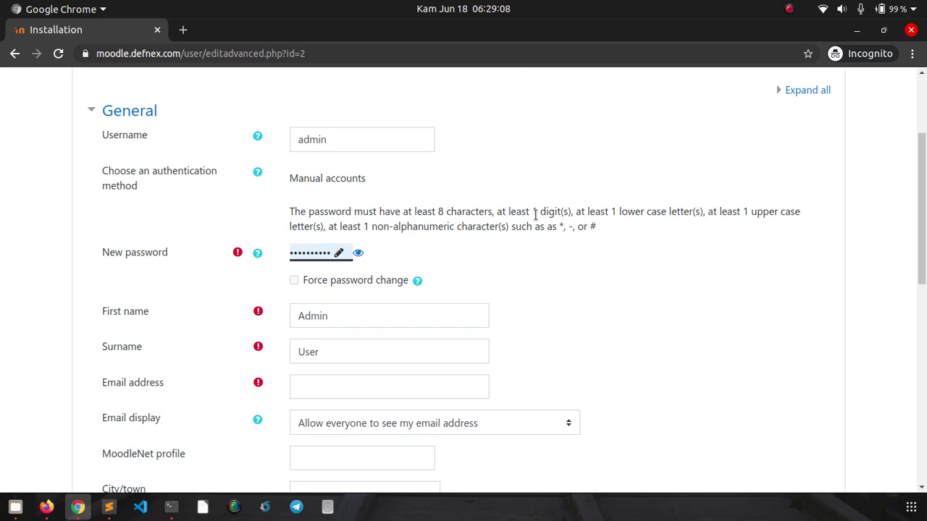
- Fill in the admin e-mail address and submit the profile with Update profile
click(360, 311)
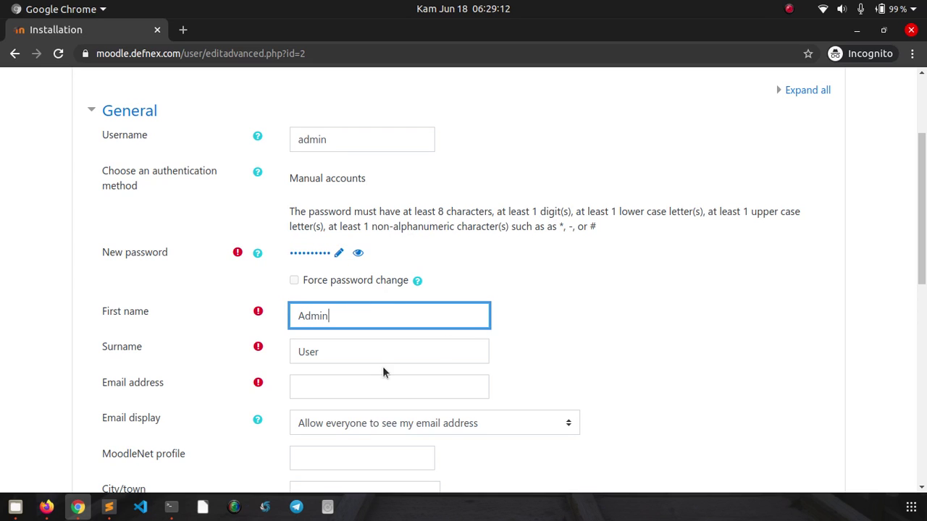
scroll(564, 298, down, 3)
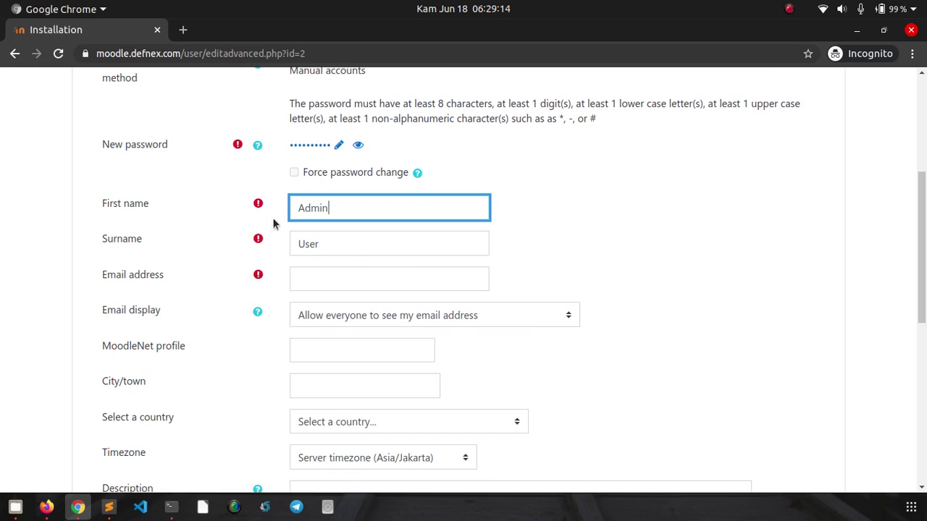
click(314, 277)
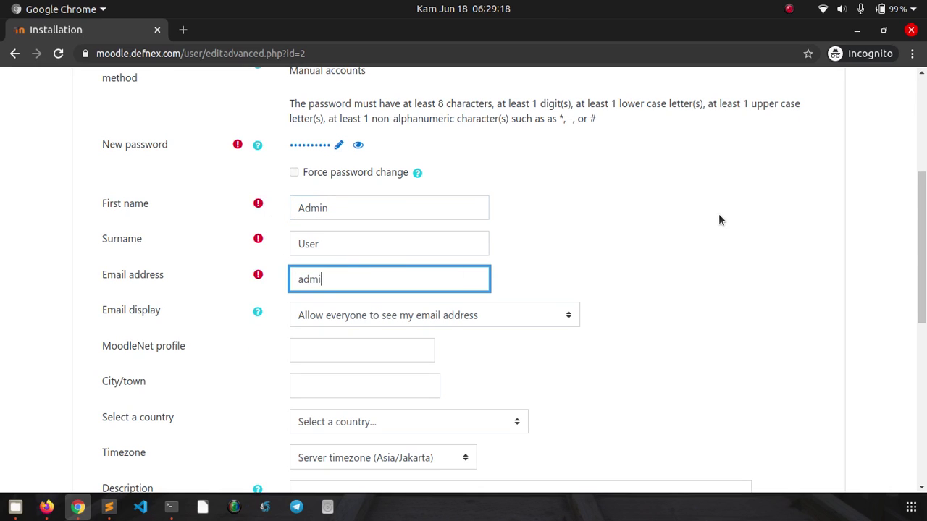
click(716, 267)
scroll(735, 257, down, 3)
scroll(736, 254, down, 5)
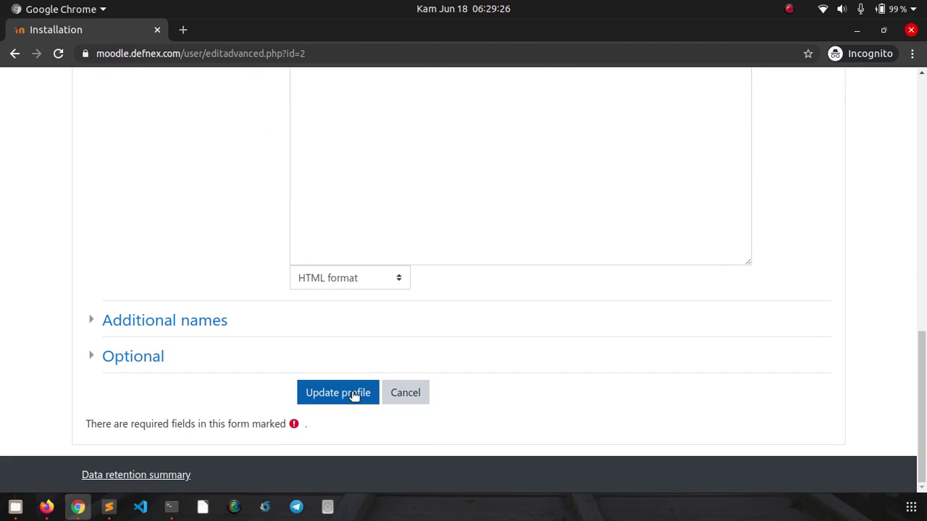
click(354, 395)
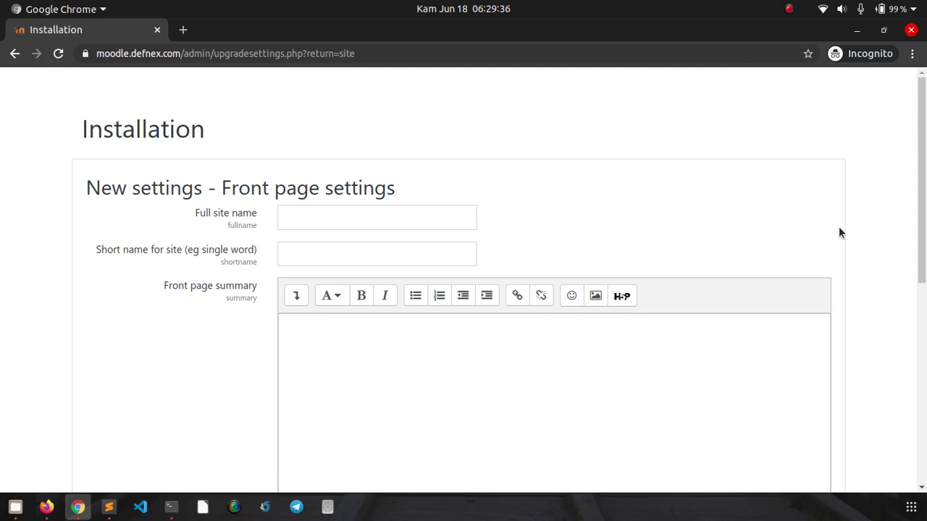
- Name the site 'e-Learning Defnex', short name 'Defnex', with summary 'ini halaman elearning defnex'
click(370, 224)
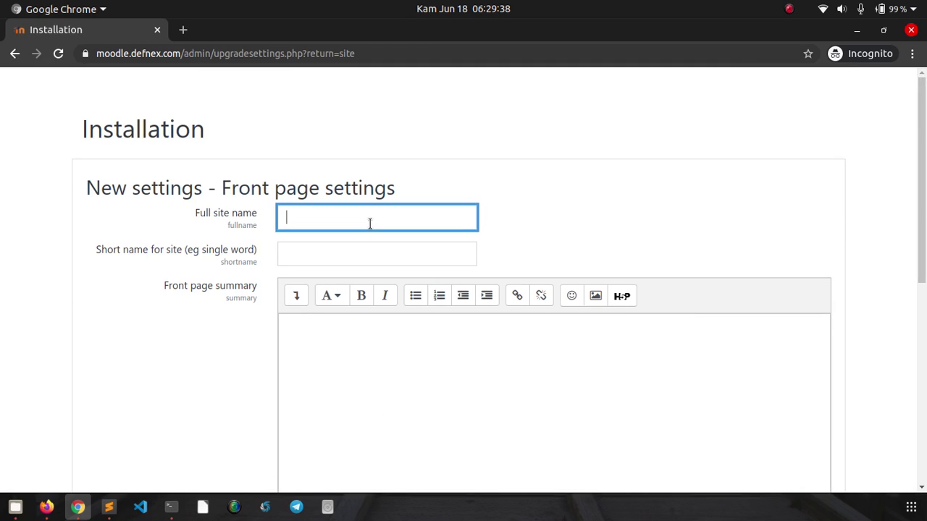
text(e-Learning Defnex)
key(Tab)
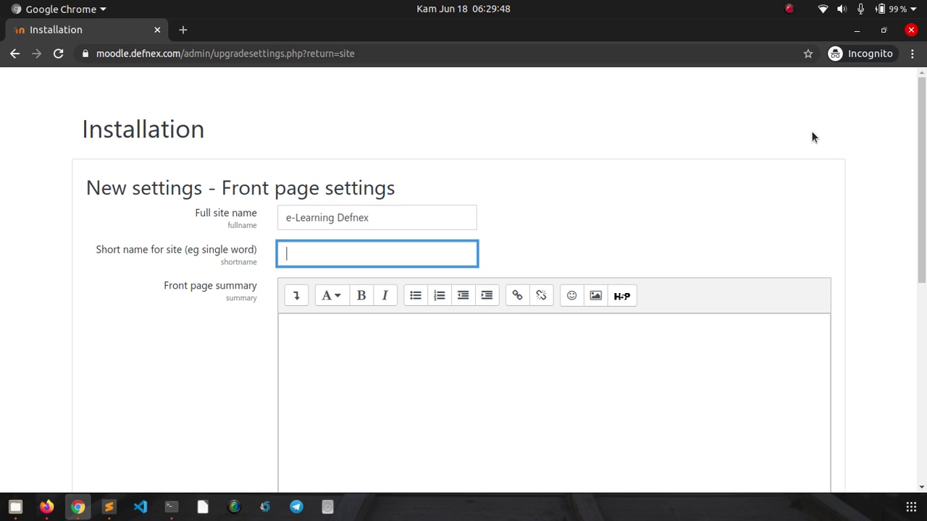
text(Defnex)
click(329, 349)
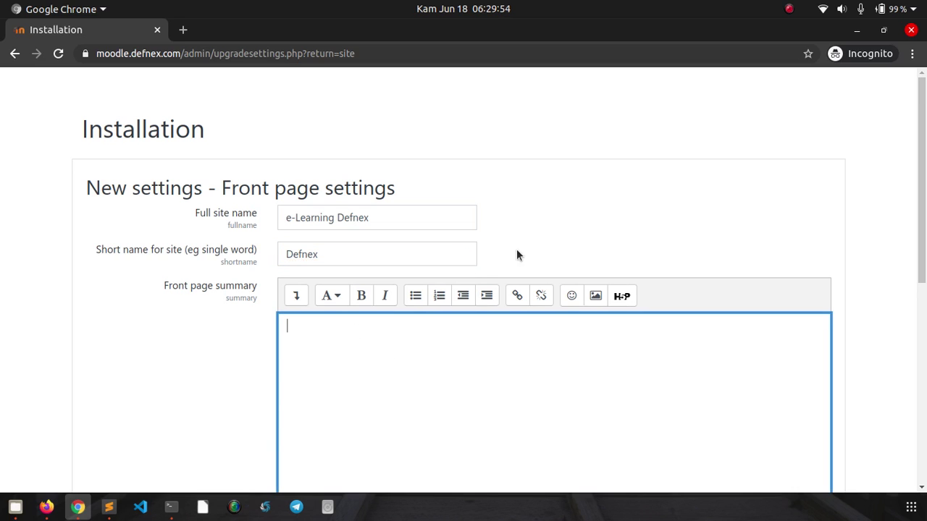
scroll(584, 218, down, 5)
scroll(535, 271, down, 1)
scroll(533, 275, up, 2)
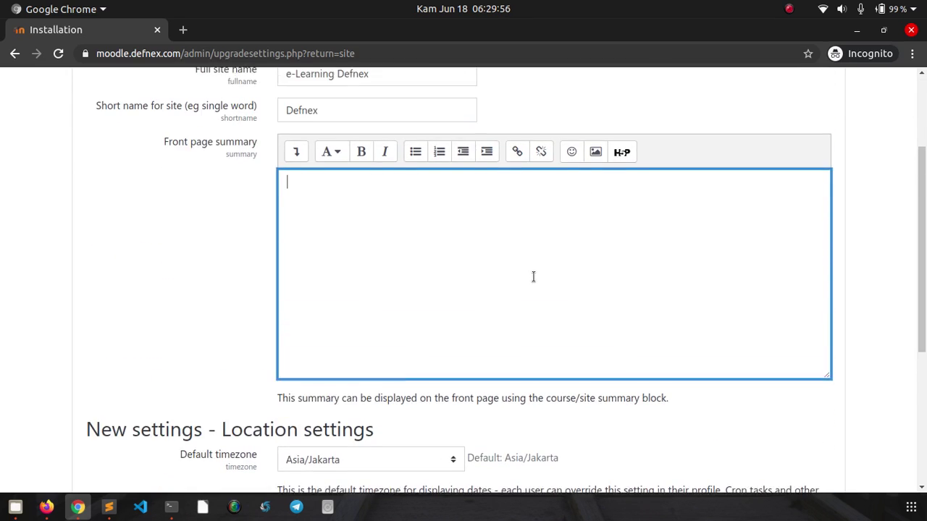
text(ini halama)
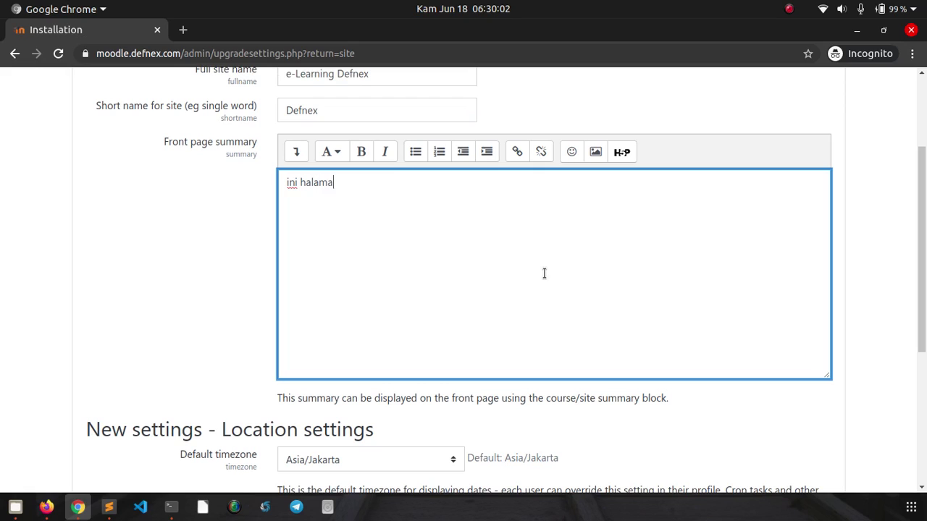
text(n elearning defnex)
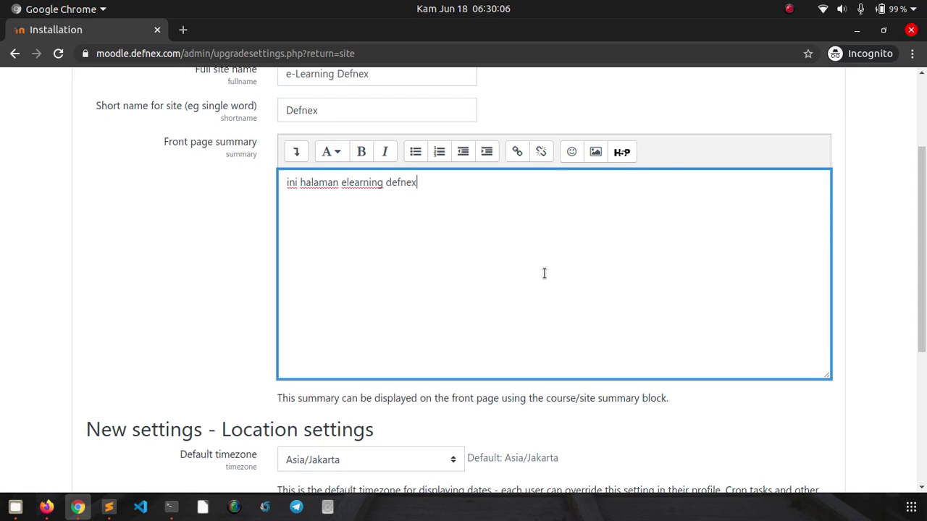
- Save the front page settings and go to the admin Dashboard
scroll(544, 273, down, 6)
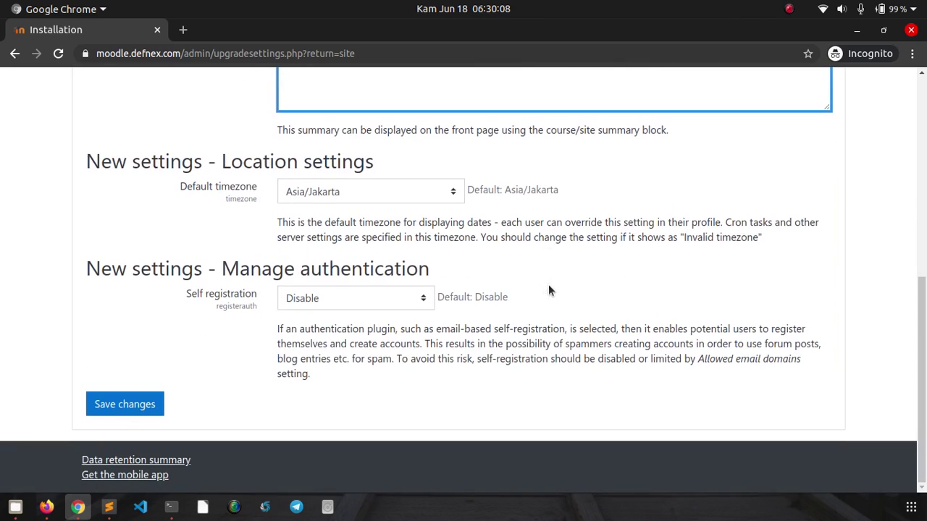
click(127, 407)
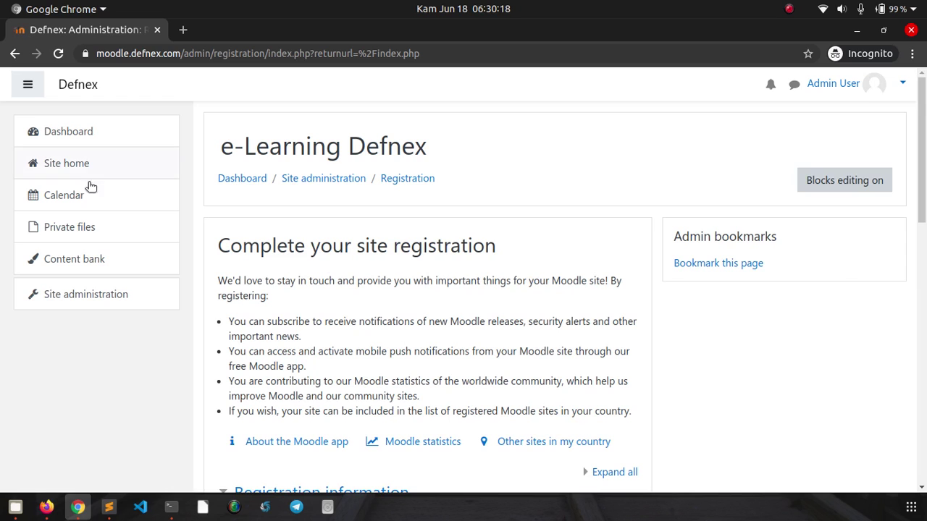
click(60, 136)
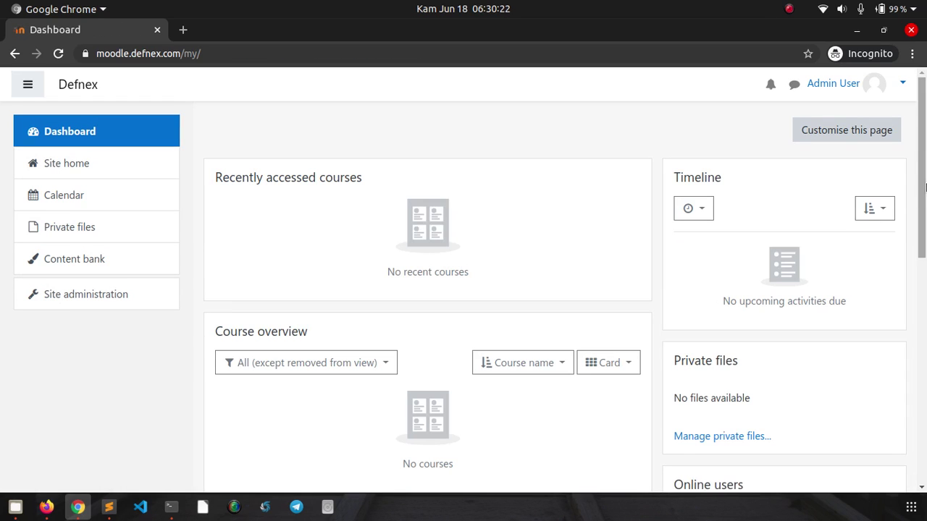
mouse_move(924, 155)
mouse_down()
mouse_move(925, 432)
mouse_move(924, 143)
mouse_up()
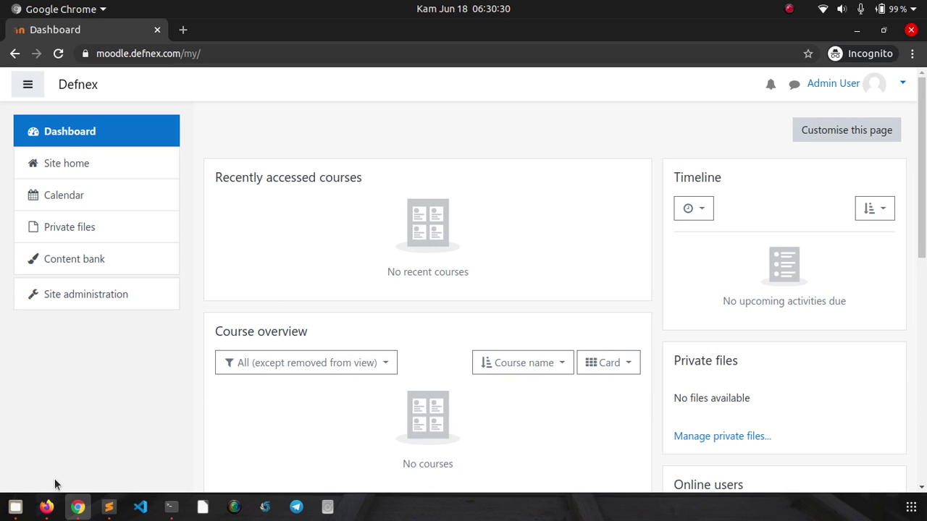
- Return to RunCloud's moodle-defnex summary, then switch to Vultr's overview for 66.42.63.110
click(46, 505)
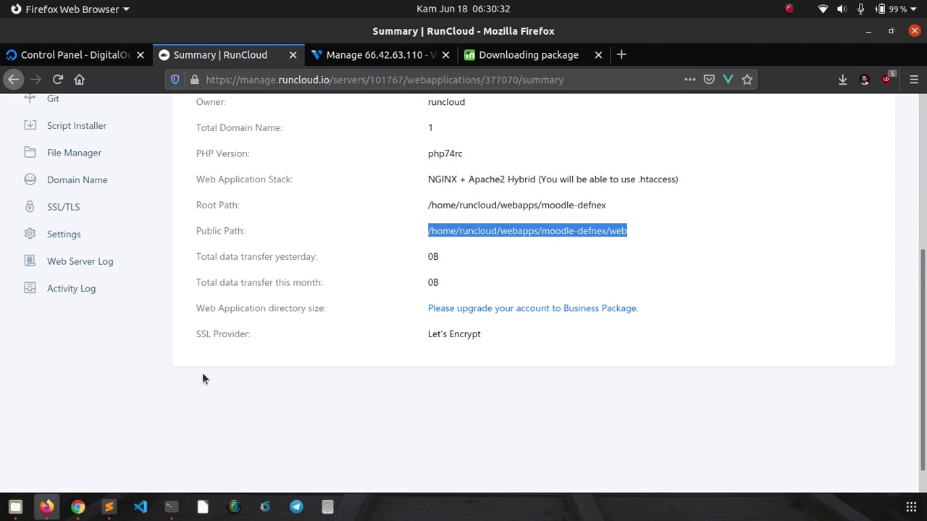
click(216, 422)
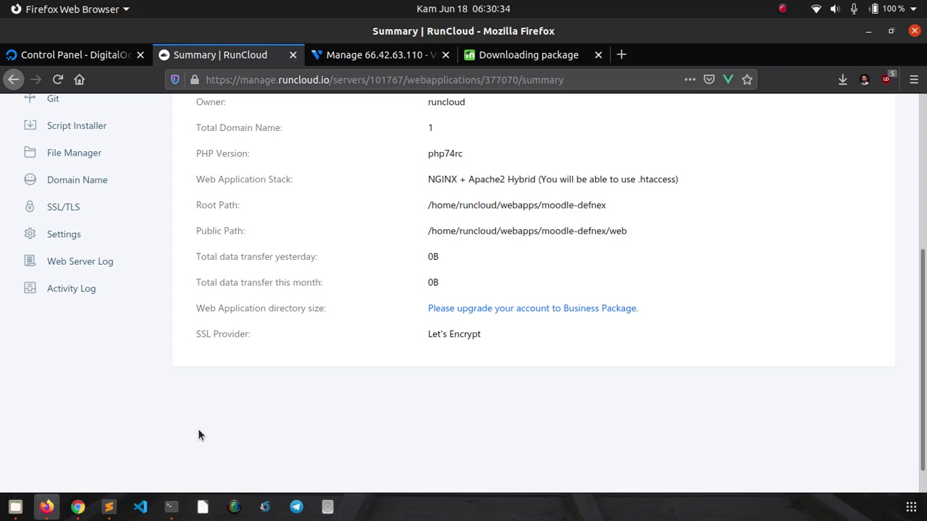
scroll(131, 362, up, 3)
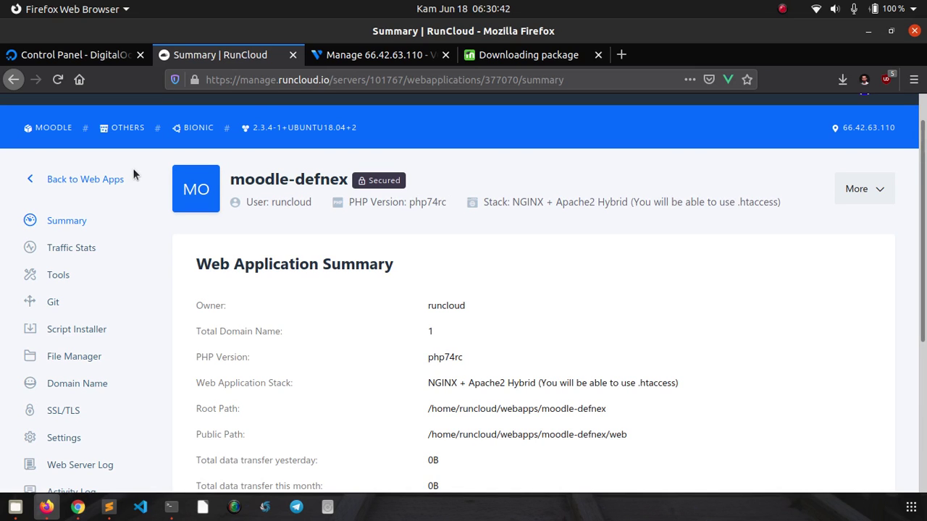
click(358, 61)
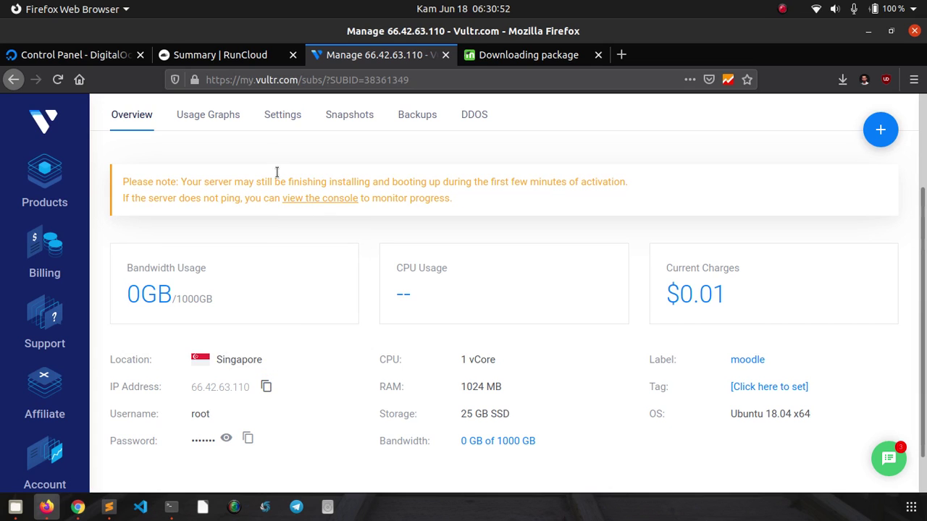
- Check the DigitalOcean DNS records and the terminal, then return to RunCloud's moodle-defnex summary
click(92, 61)
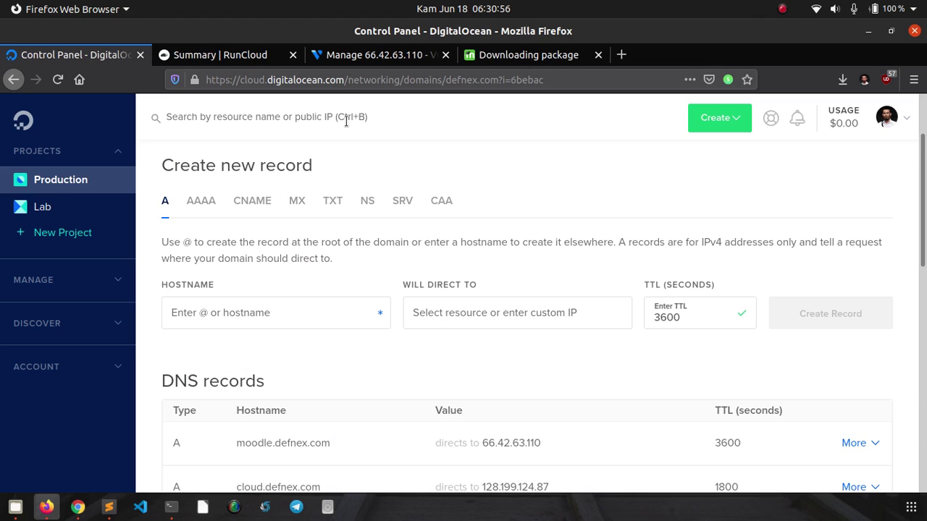
click(333, 48)
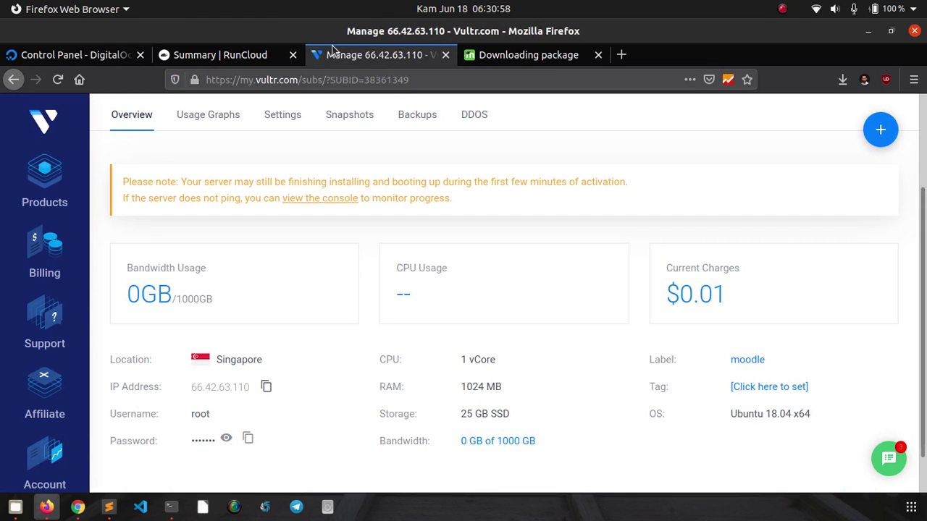
click(171, 506)
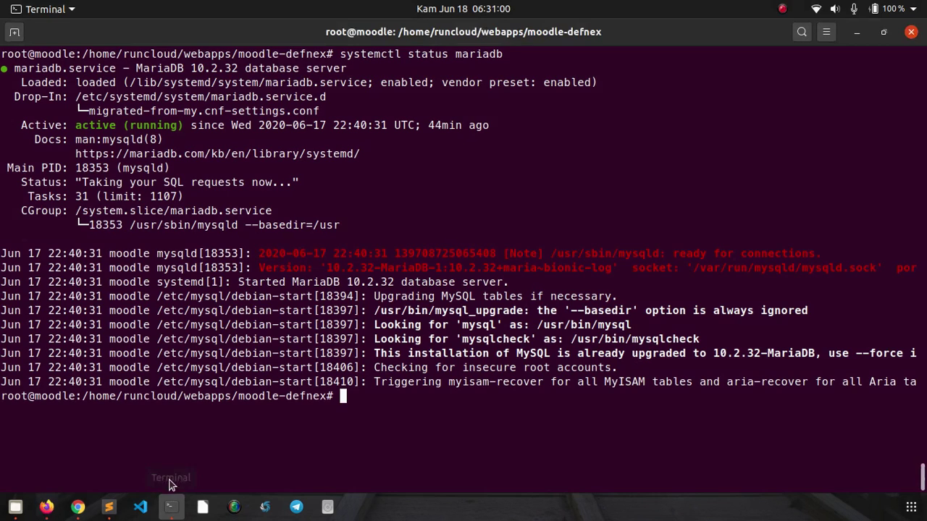
click(53, 508)
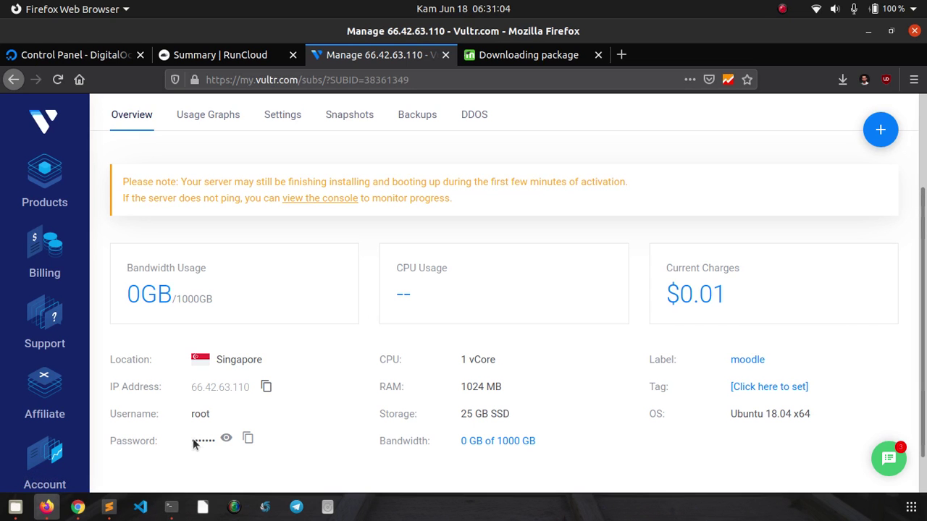
click(231, 56)
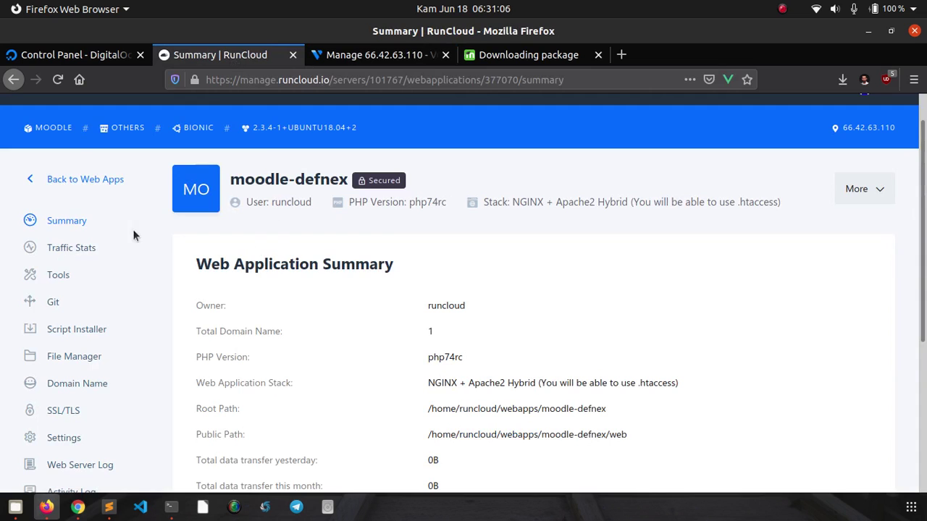
scroll(89, 199, up, 1)
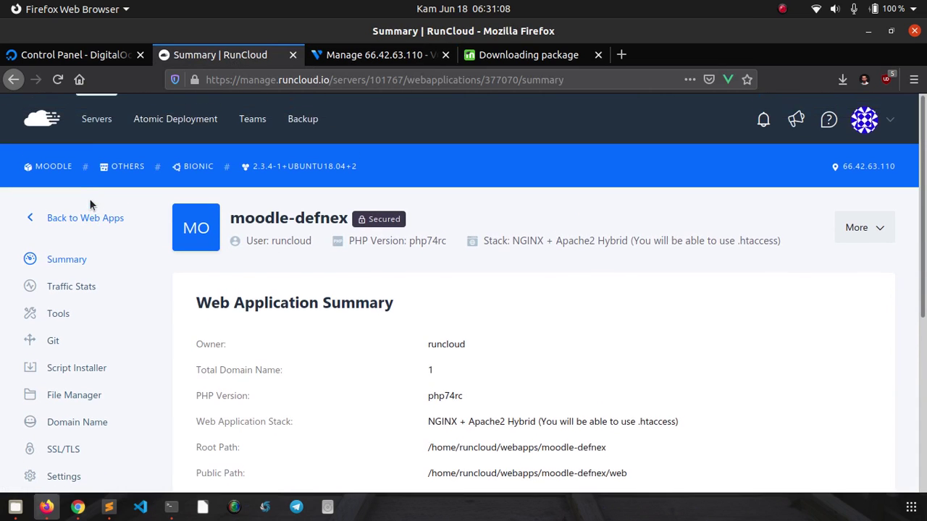
- From All servers, open the moodle server and list its web applications
click(88, 120)
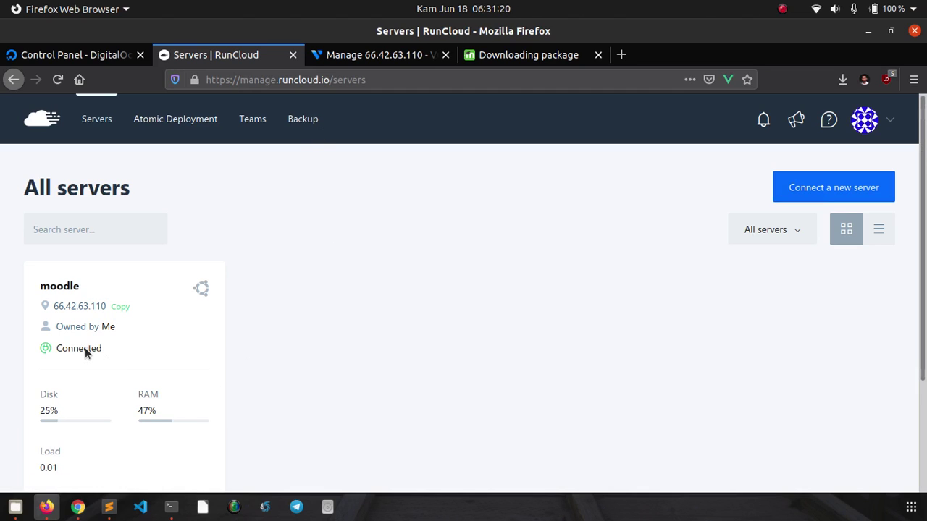
click(72, 286)
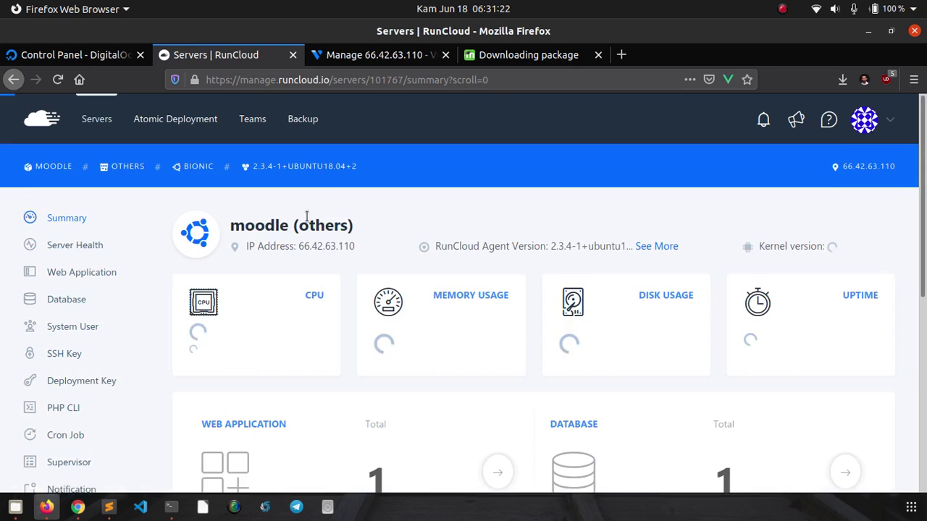
scroll(313, 290, down, 3)
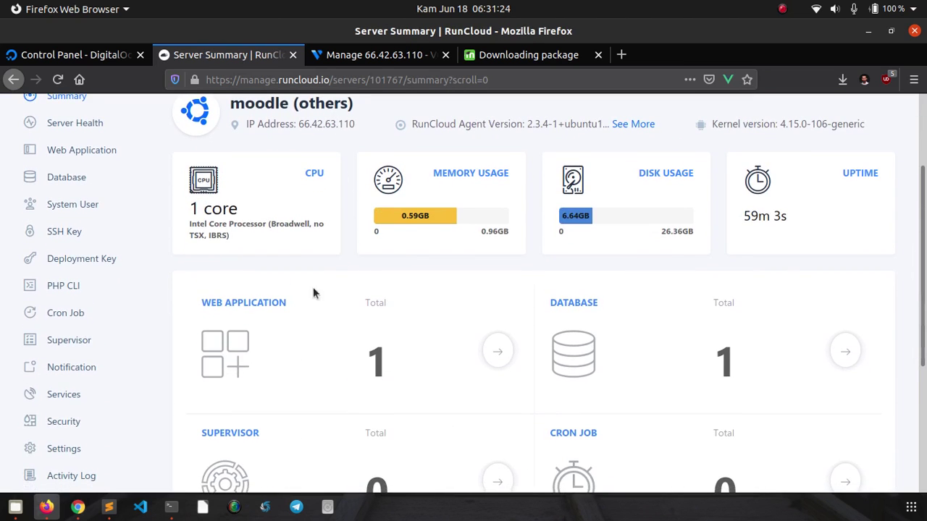
scroll(209, 303, up, 1)
click(103, 194)
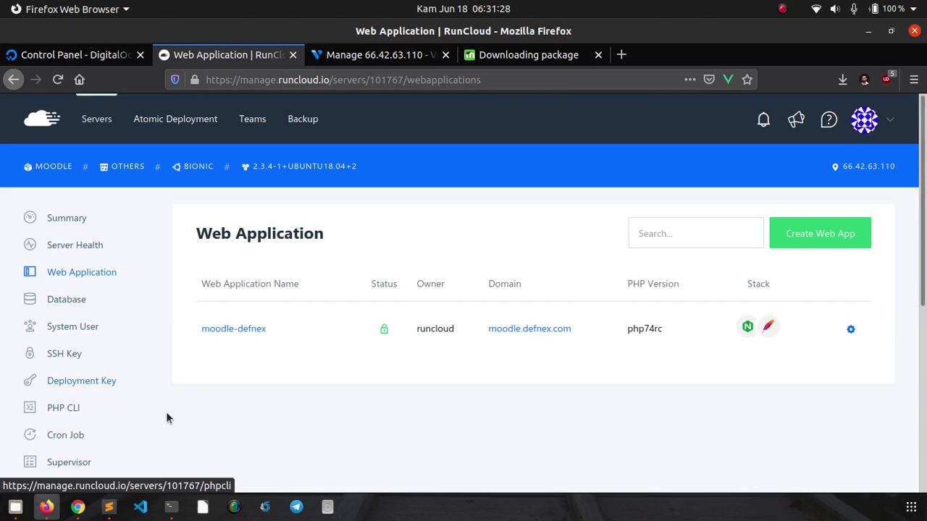
- Open the moodle-defnex app and inspect its public path
click(254, 330)
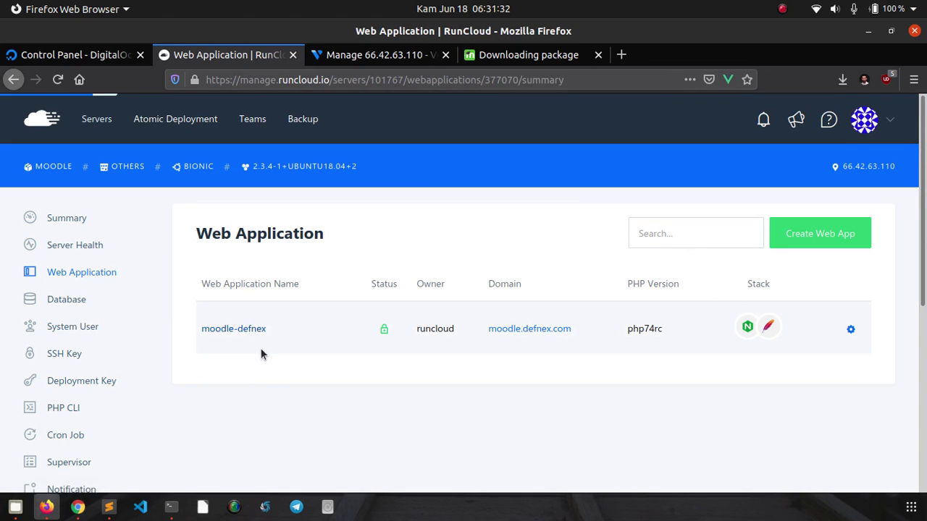
scroll(261, 348, down, 3)
scroll(261, 348, down, 2)
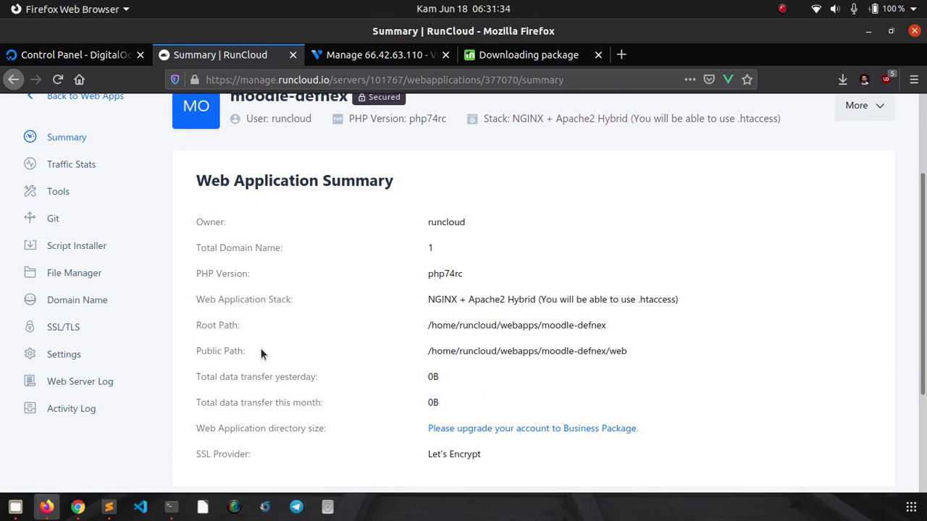
double_click(613, 272)
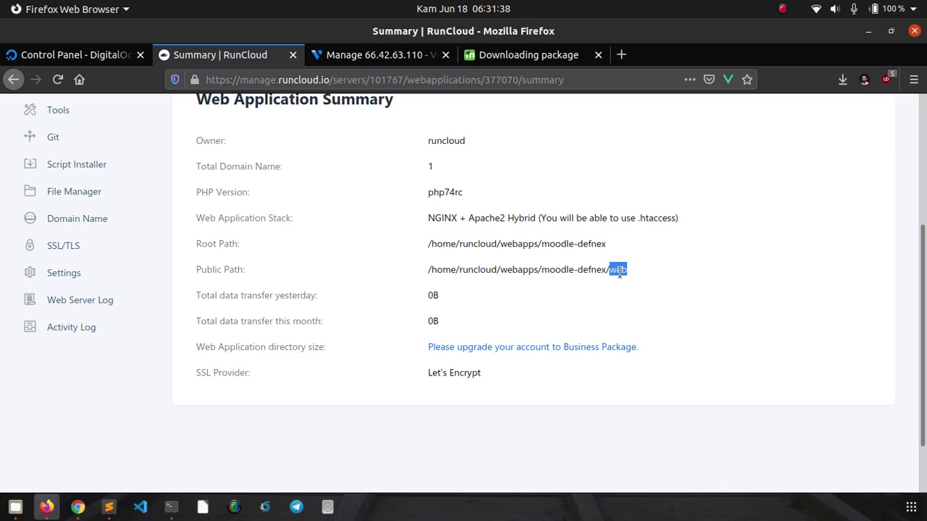
click(618, 281)
drag(607, 270, 549, 274)
double_click(612, 271)
click(612, 264)
scroll(322, 254, up, 4)
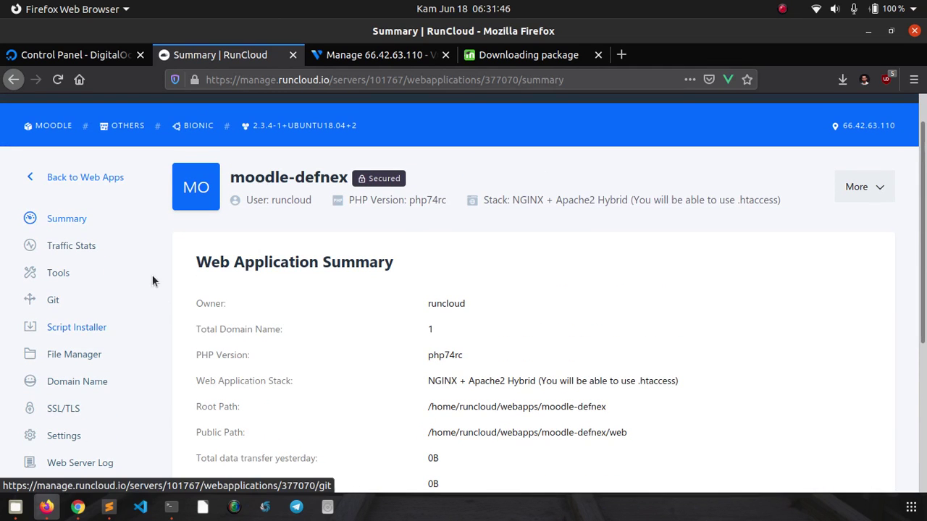
scroll(152, 281, down, 2)
- Review the app's SSL/TLS certificate settings and go back to the web app list
click(71, 330)
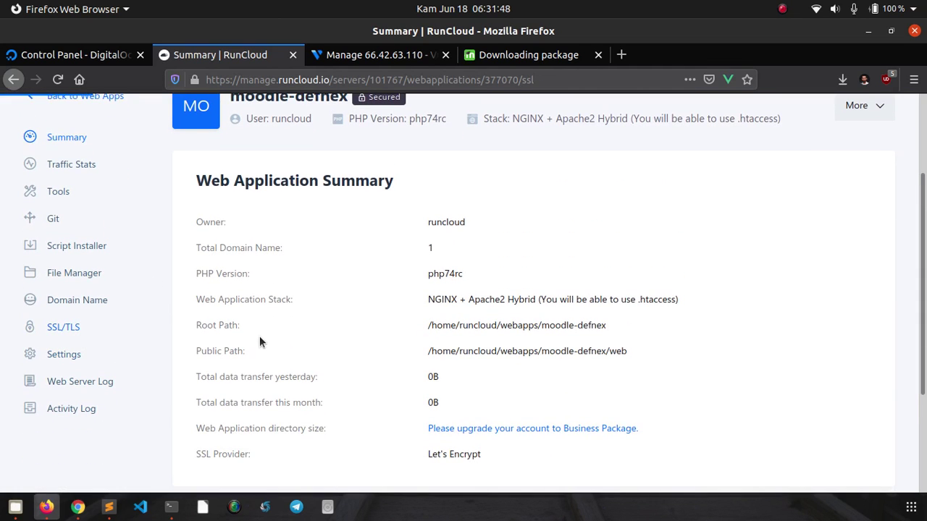
scroll(287, 272, down, 3)
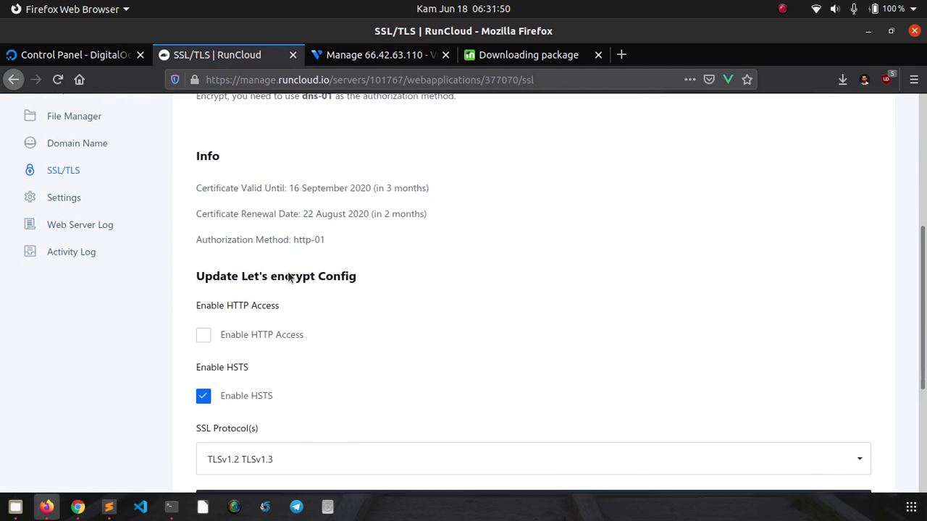
scroll(287, 275, up, 4)
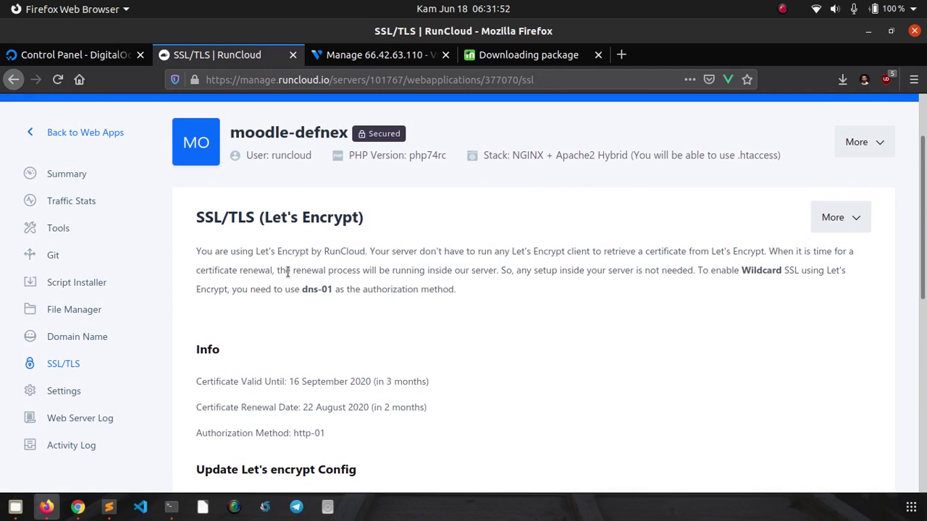
scroll(288, 271, up, 1)
click(98, 173)
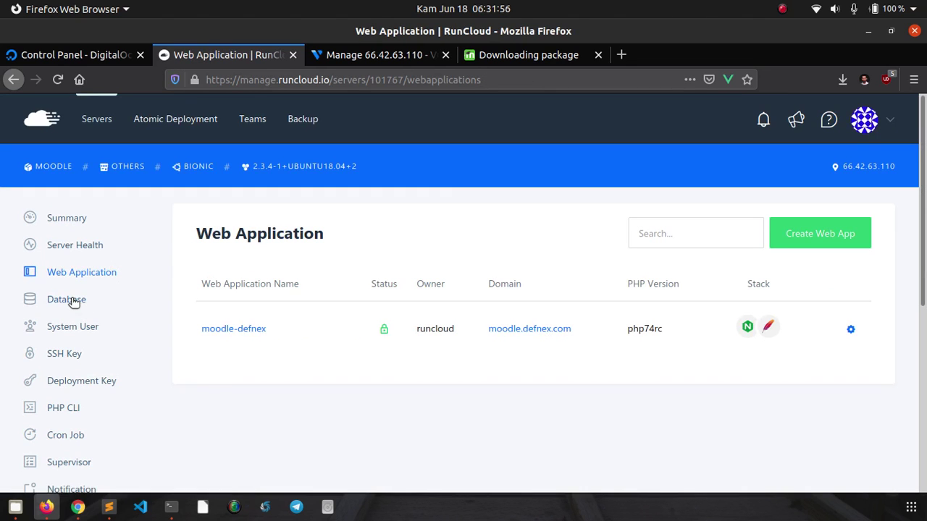
- Check the dbmoodle database with user userdb, glance at the terminal, then return to Moodle
click(73, 300)
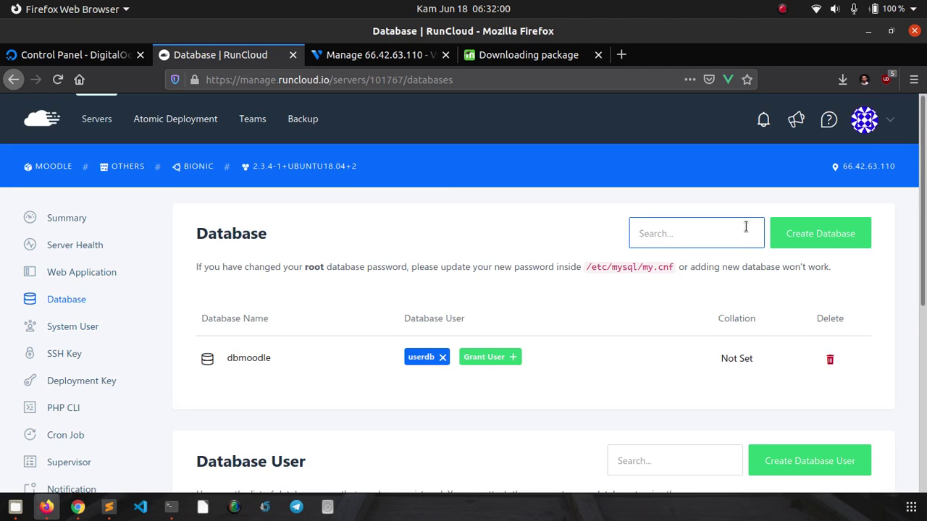
scroll(749, 234, down, 3)
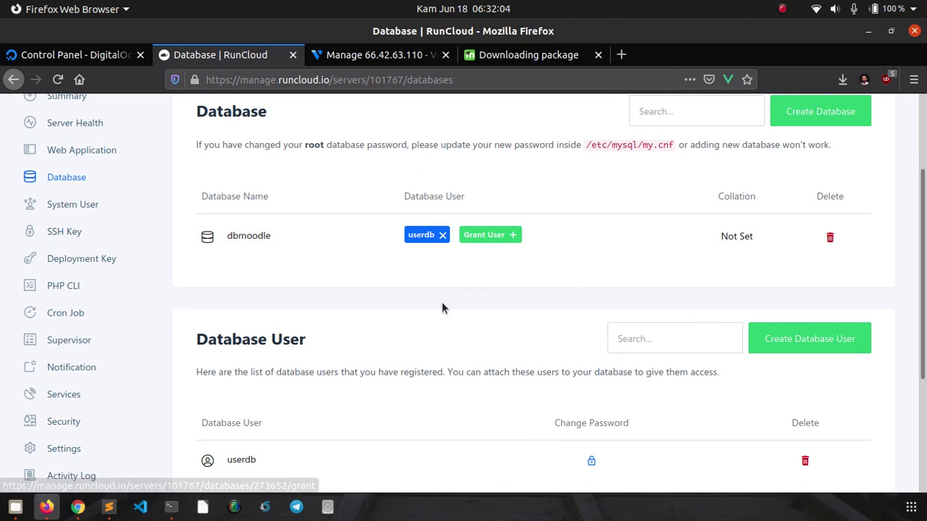
scroll(287, 327, up, 3)
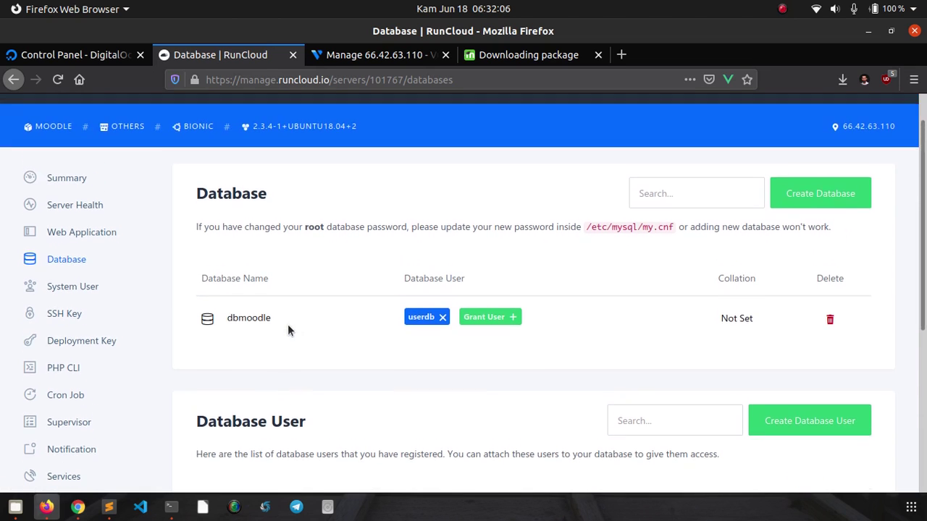
click(171, 507)
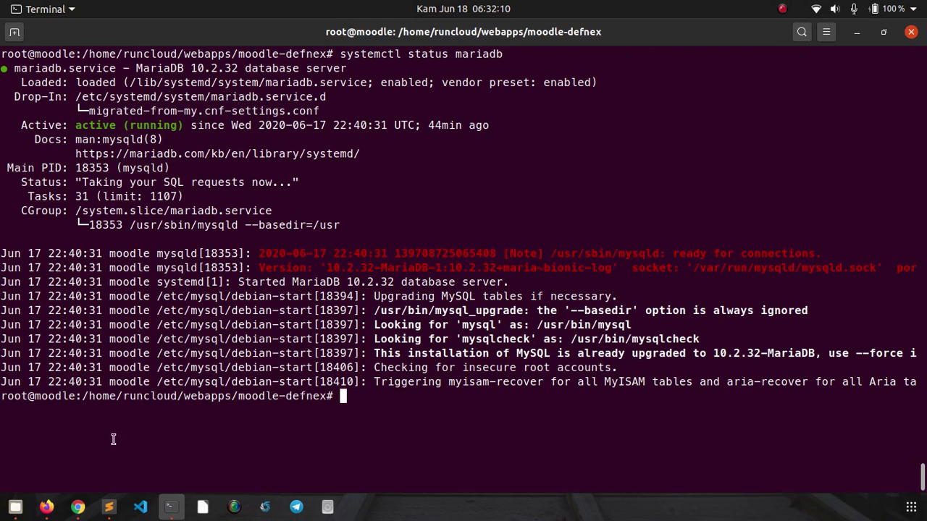
click(47, 509)
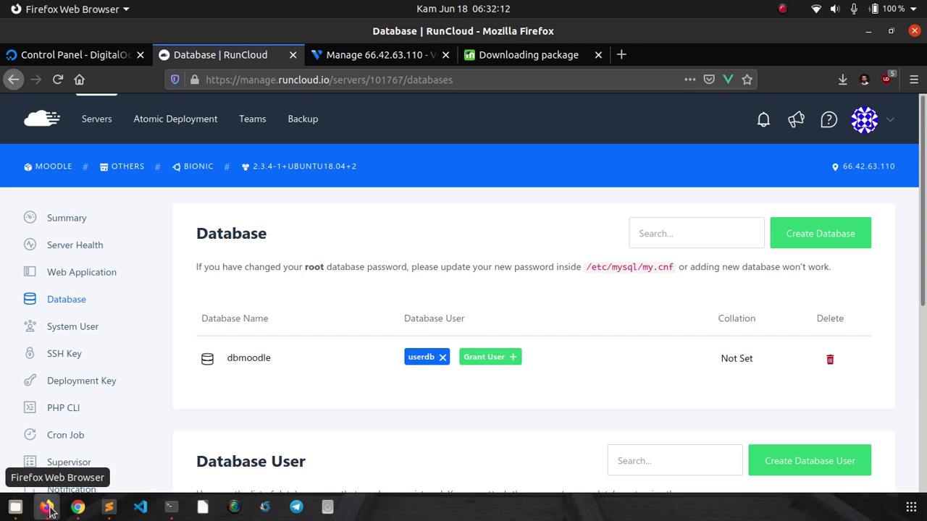
click(78, 509)
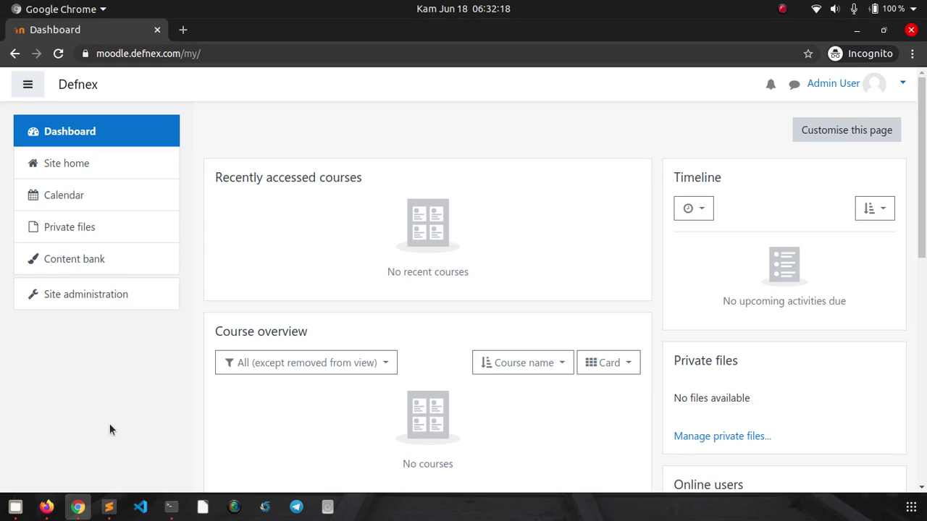
- Bring RunCloud's moodle server summary back to the front
click(47, 508)
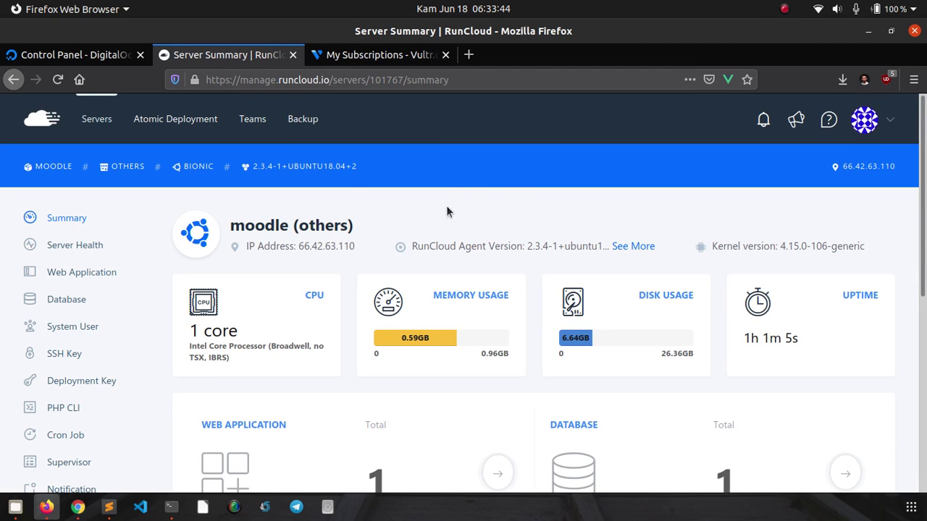
scroll(466, 201, down, 1)
scroll(466, 205, down, 2)
scroll(467, 203, up, 3)
scroll(302, 244, down, 4)
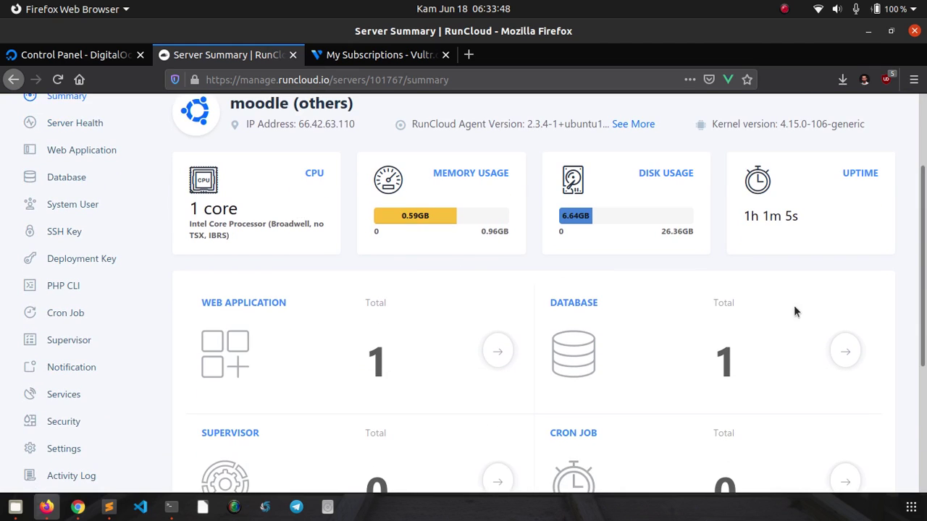
drag(925, 265, 911, 210)
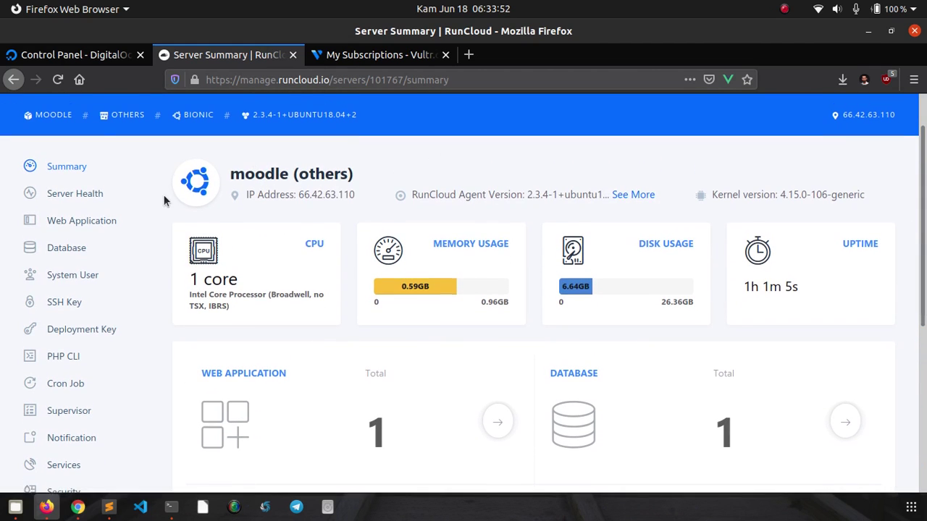
scroll(110, 229, up, 2)
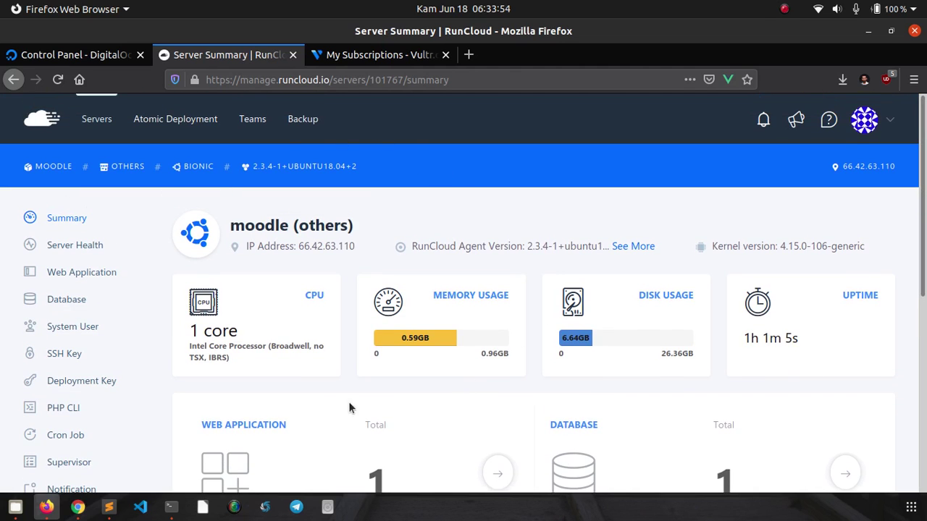
scroll(452, 217, down, 3)
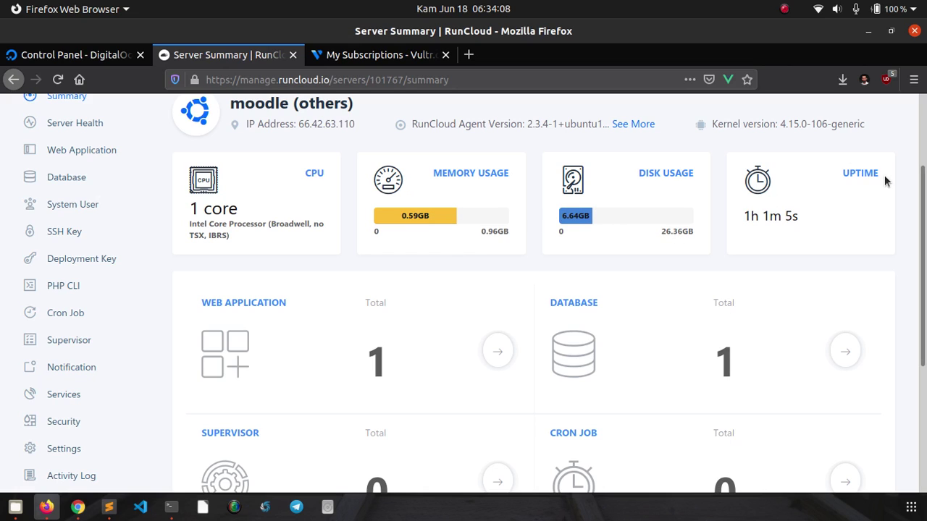
scroll(925, 226, down, 4)
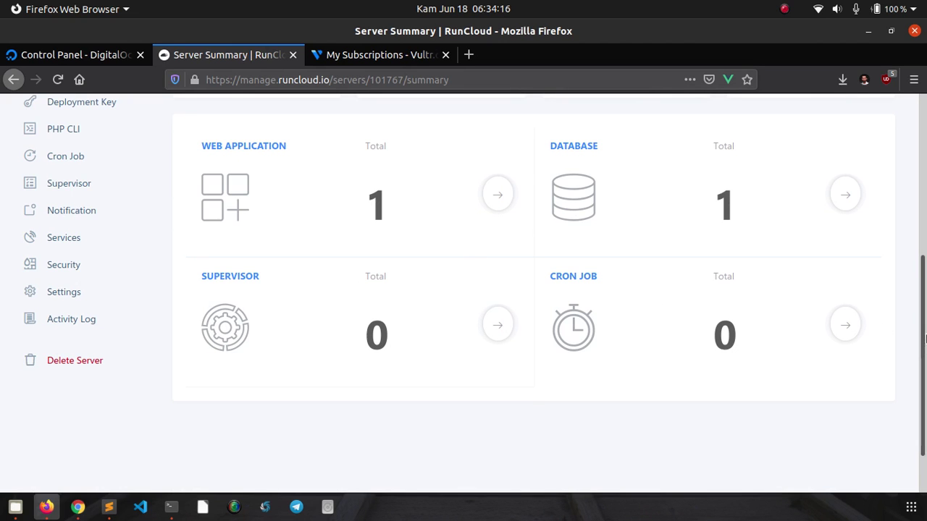
scroll(923, 312, up, 2)
scroll(923, 312, up, 5)
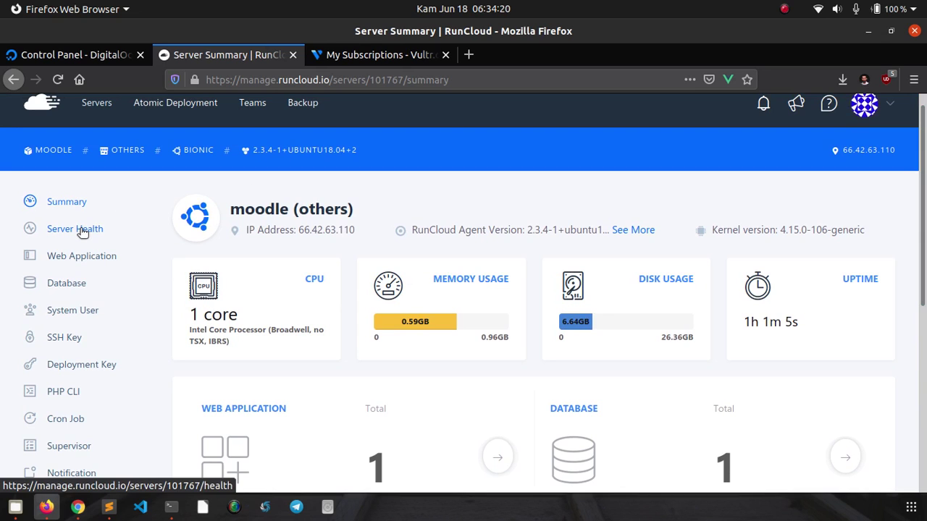
click(80, 229)
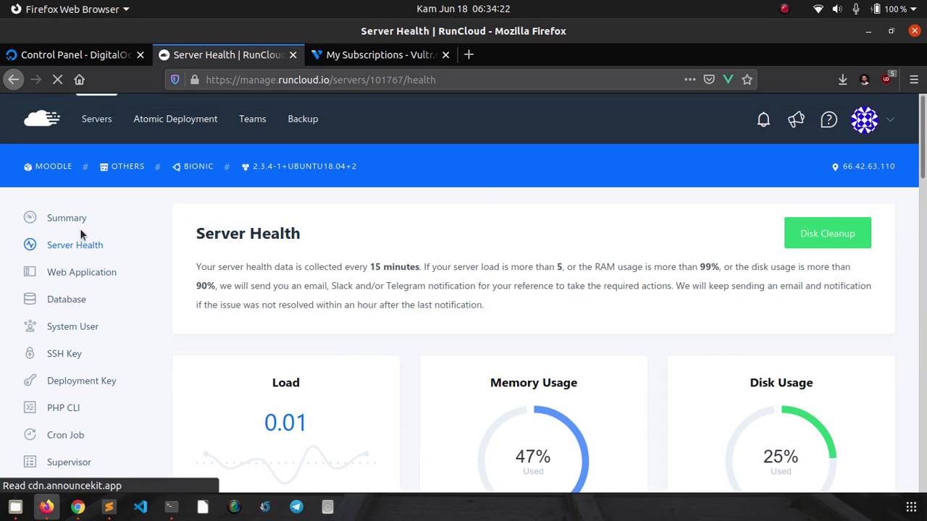
- Review server health (load 0.01, 47% memory, 25% disk), then return to the server Summary
drag(923, 141, 921, 257)
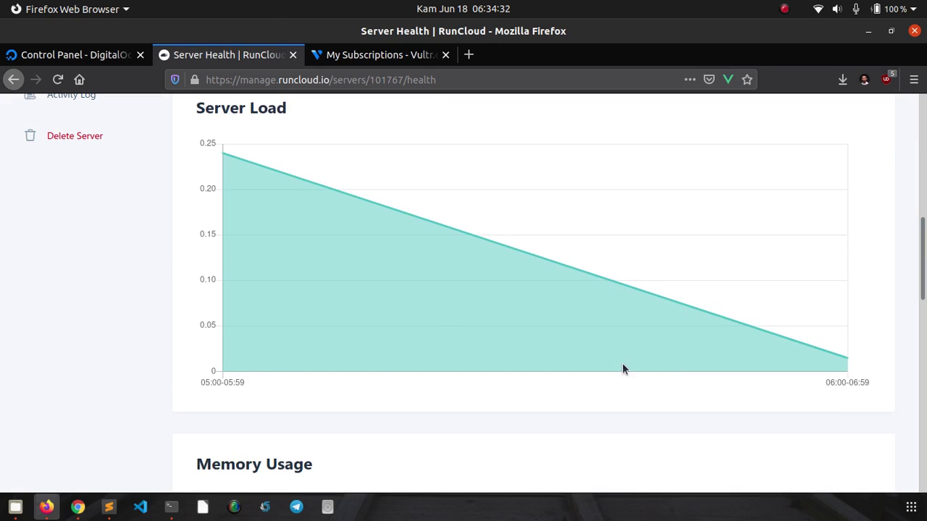
drag(923, 244, 925, 357)
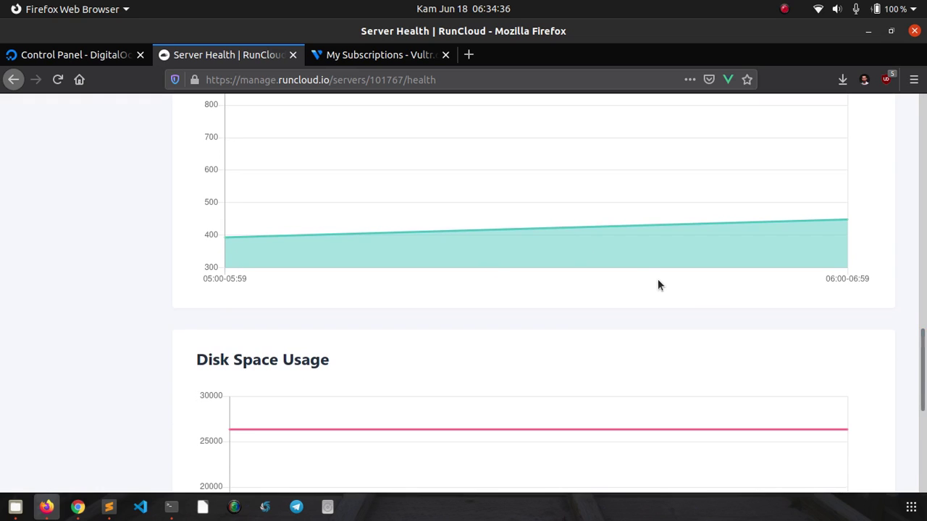
scroll(657, 280, down, 5)
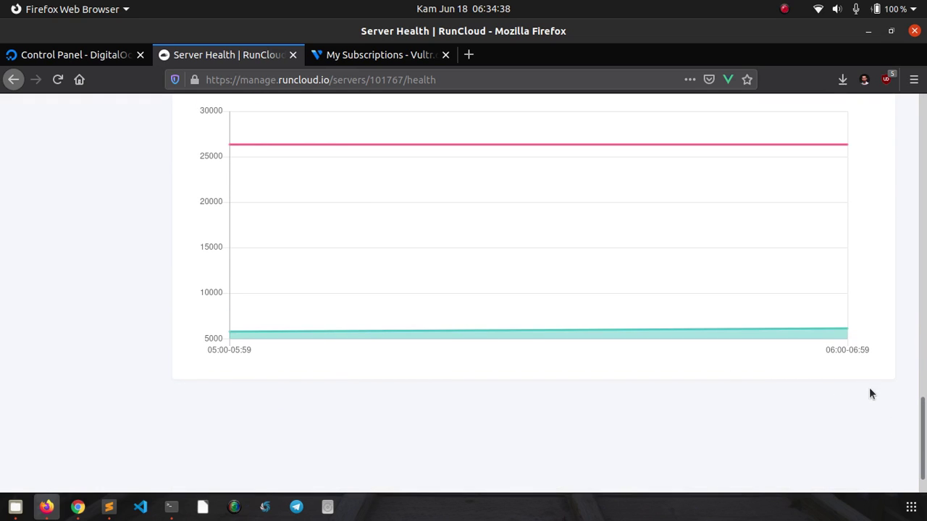
mouse_move(925, 470)
mouse_down()
mouse_move(925, 220)
mouse_move(920, 174)
mouse_move(906, 160)
mouse_up()
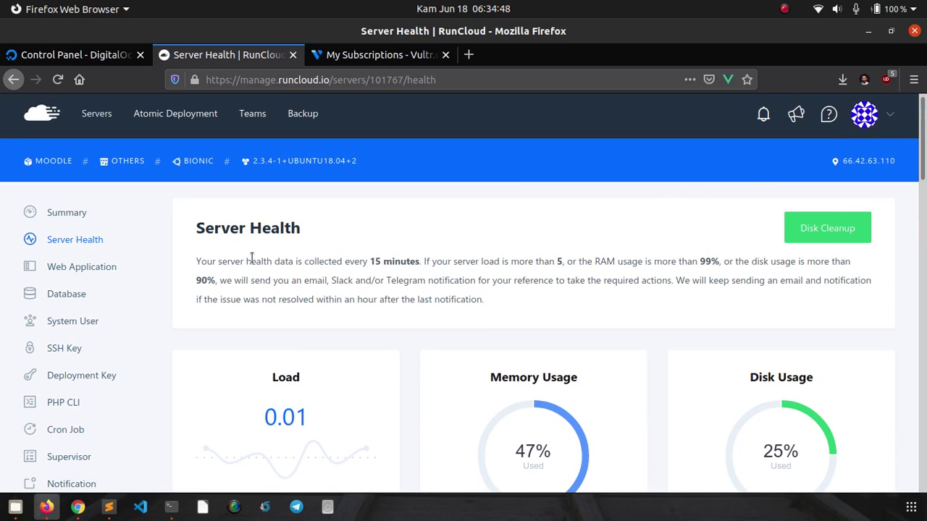
click(67, 215)
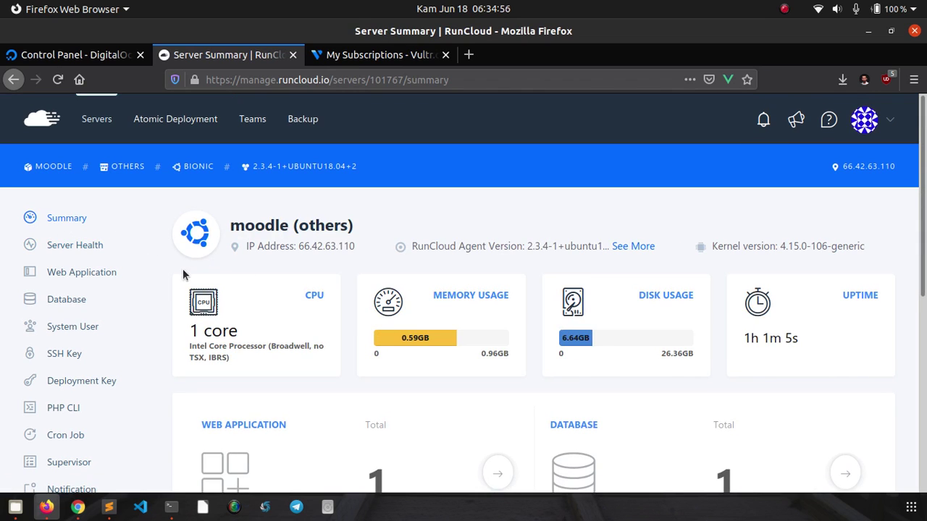
- Go from the moodle server's summary page to its Delete Server page
scroll(178, 273, down, 5)
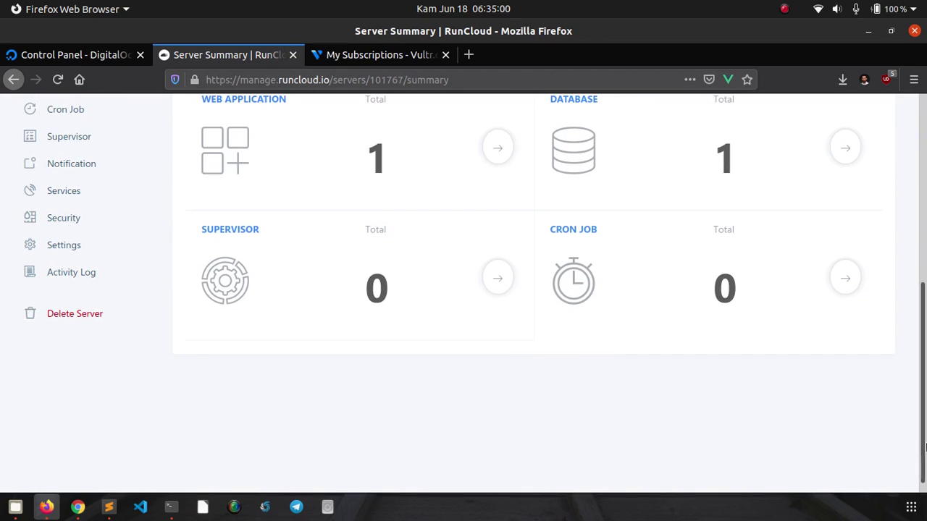
drag(925, 445, 924, 203)
scroll(250, 311, down, 4)
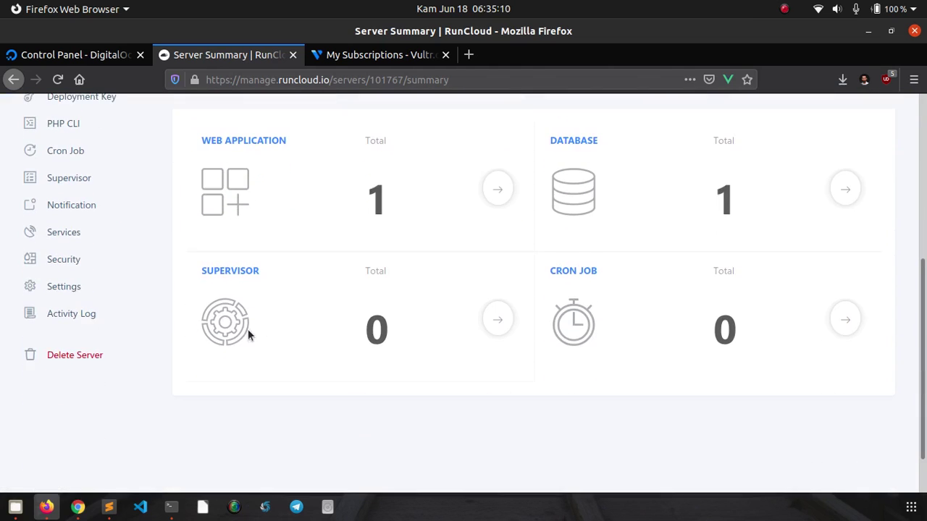
click(79, 358)
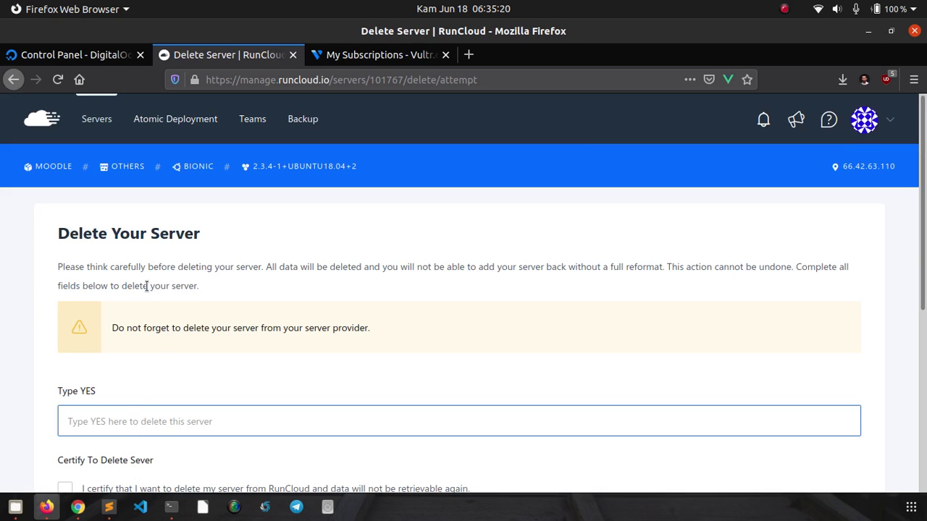
- Review the deletion page and type YES as the confirmation text
scroll(42, 323, down, 2)
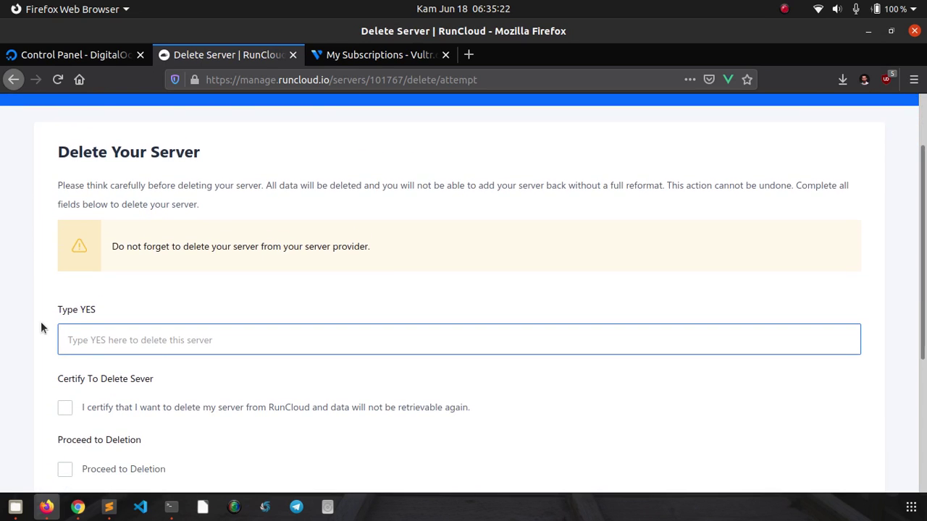
scroll(42, 328, down, 2)
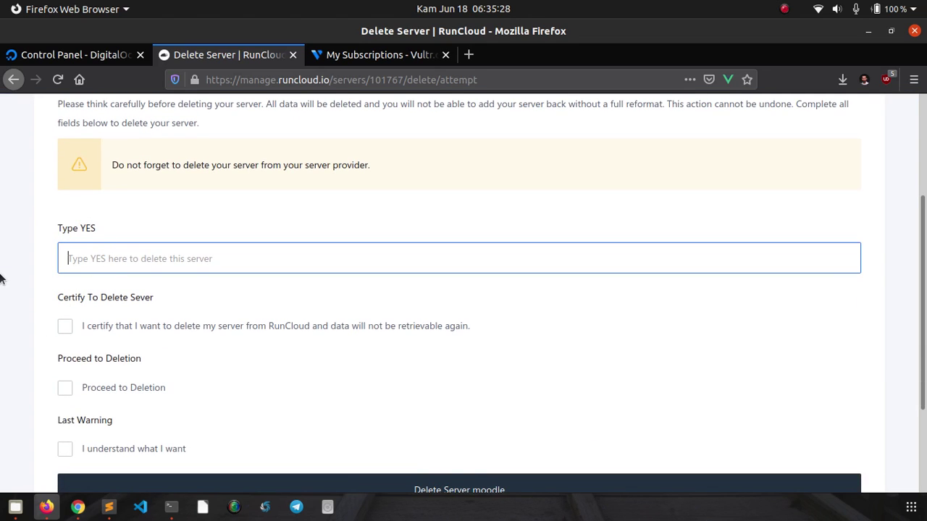
scroll(3, 277, up, 2)
scroll(52, 229, down, 2)
scroll(52, 227, down, 1)
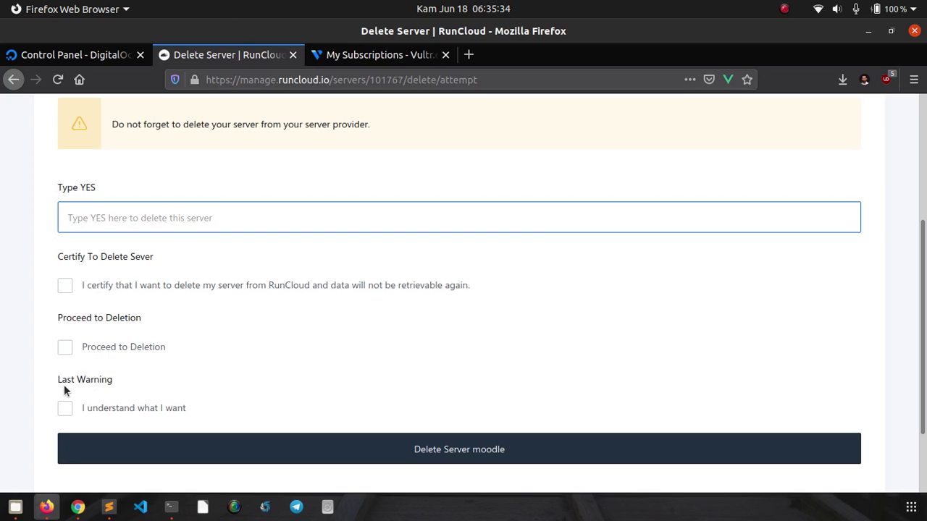
scroll(8, 348, up, 2)
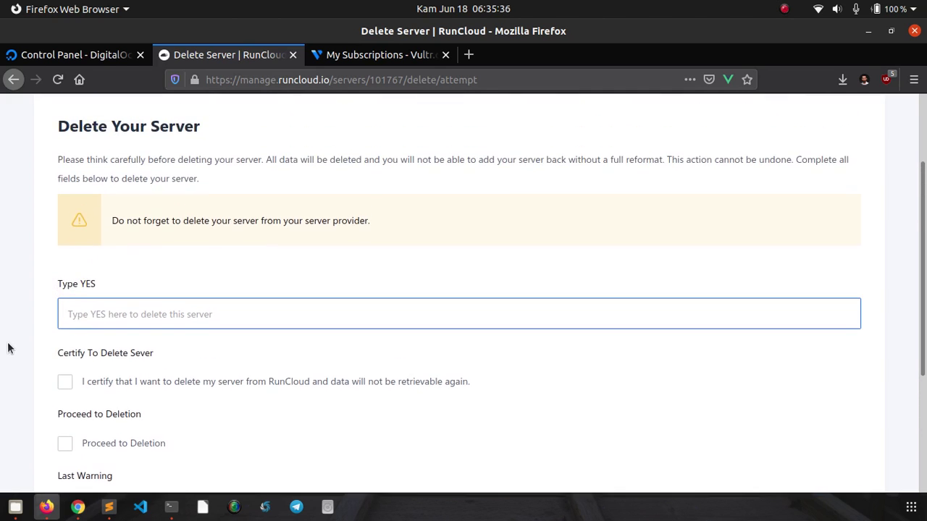
scroll(8, 349, down, 1)
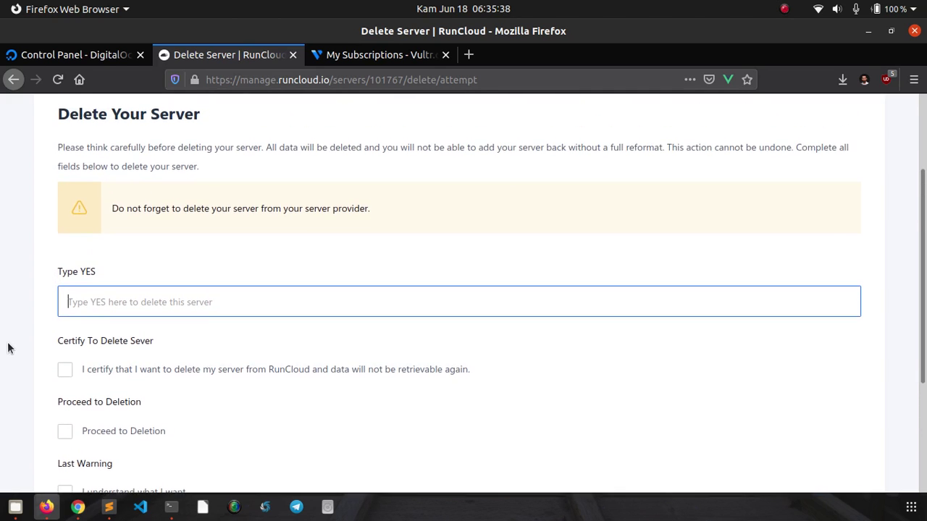
scroll(9, 348, up, 1)
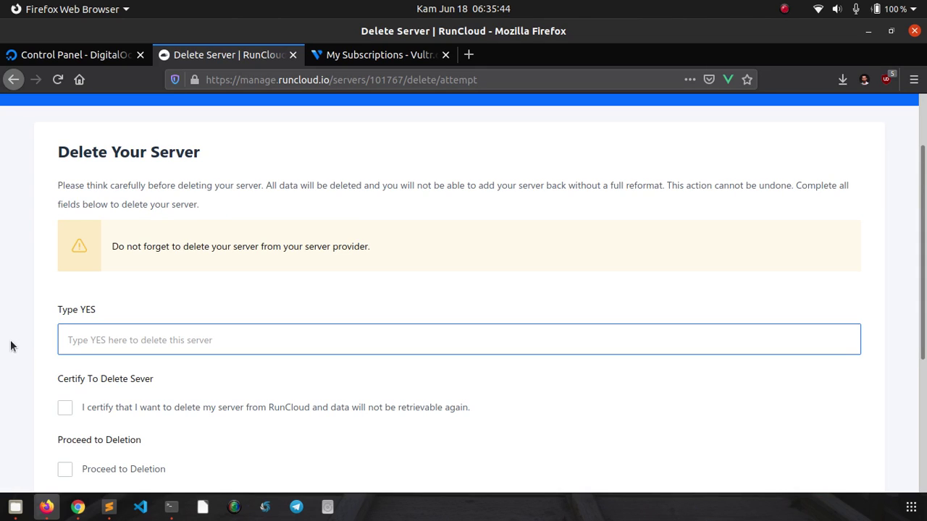
text(Y)
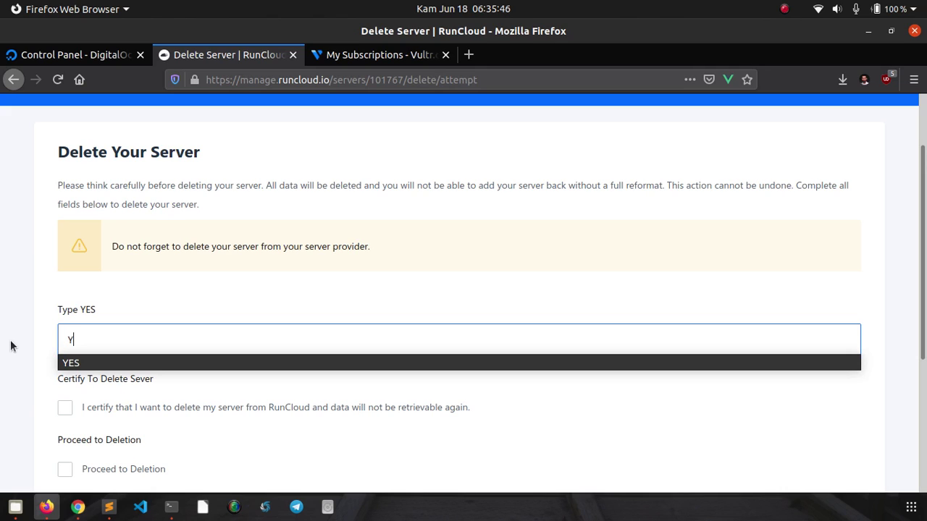
text(ES)
click(3, 375)
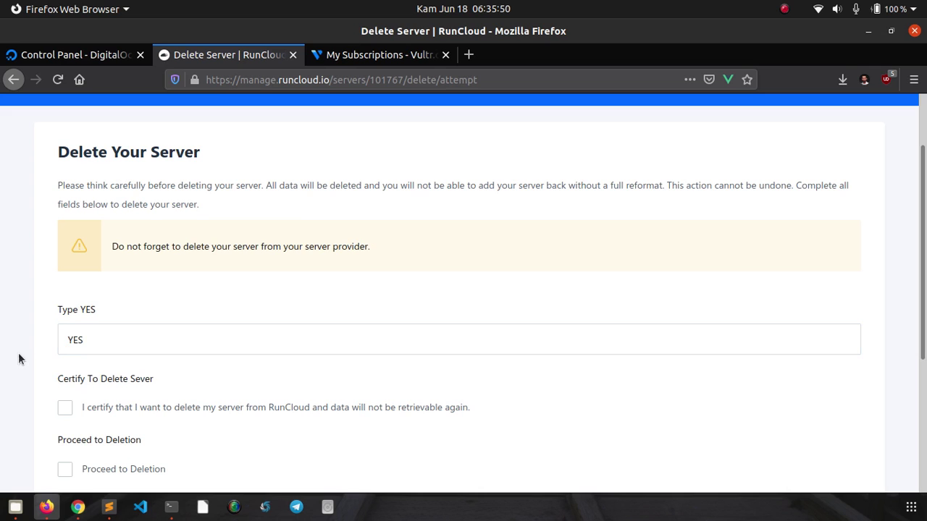
- Tick the certify, Proceed to Deletion and Last Warning boxes, then delete the moodle server
scroll(19, 328, down, 4)
scroll(19, 328, up, 2)
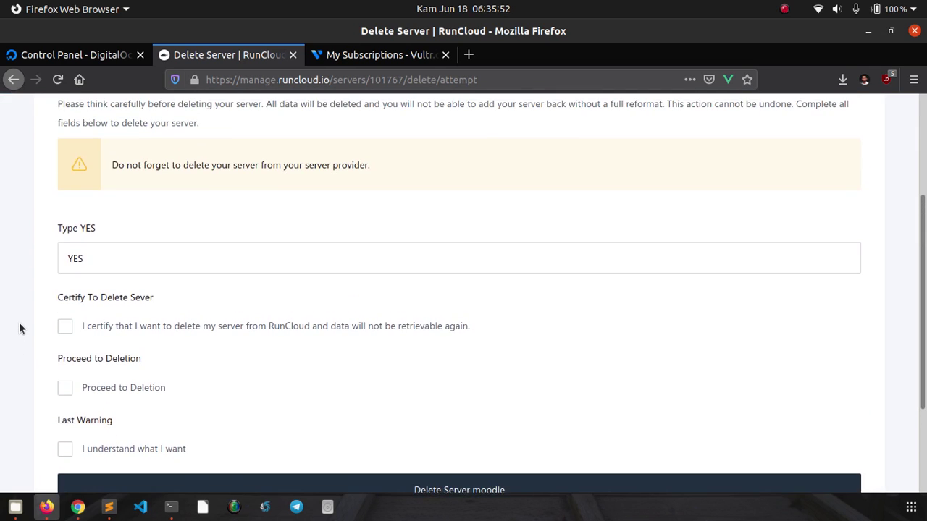
click(87, 264)
click(18, 303)
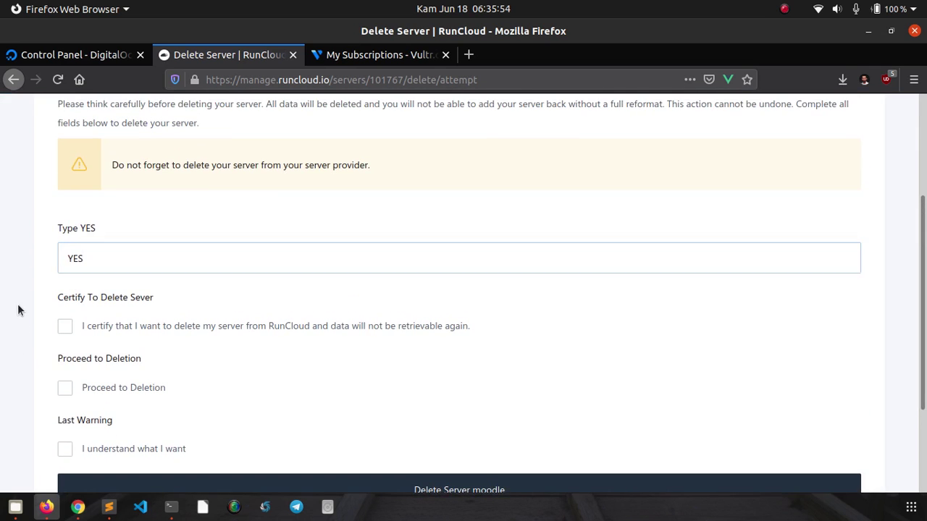
scroll(18, 305, down, 1)
scroll(21, 311, down, 1)
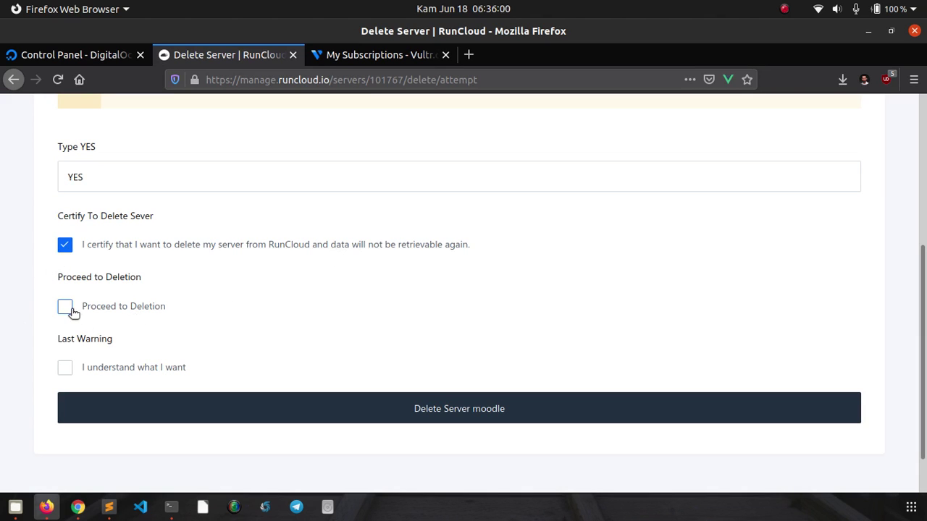
click(65, 369)
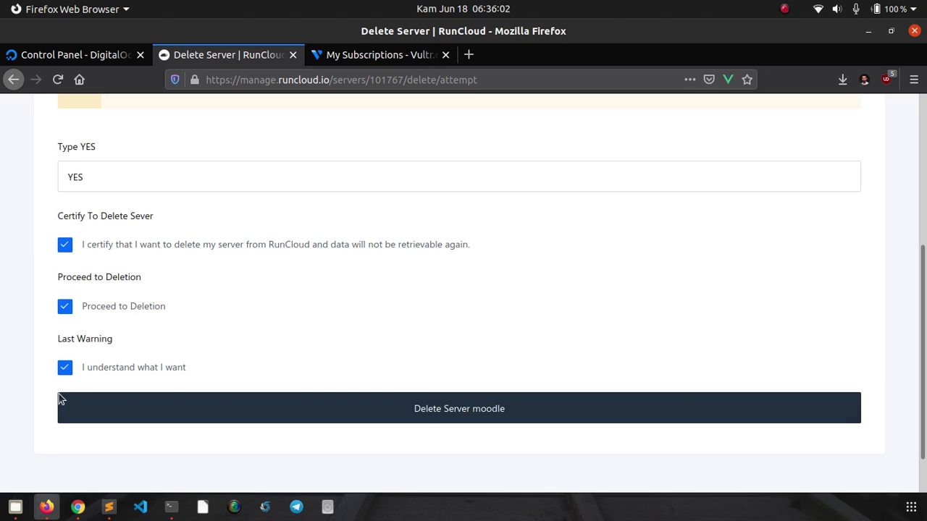
click(442, 422)
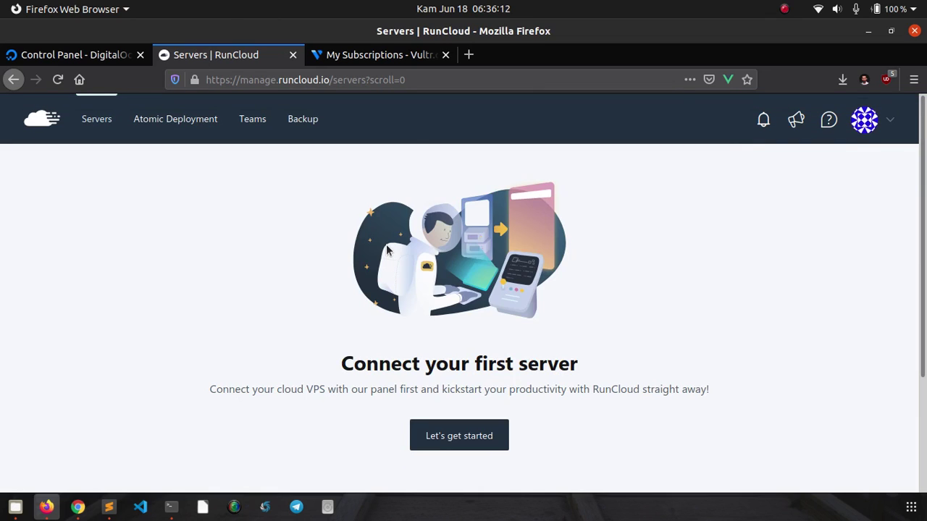
- Switch to the My Subscriptions - Vultr tab to see the moodle instance
click(359, 59)
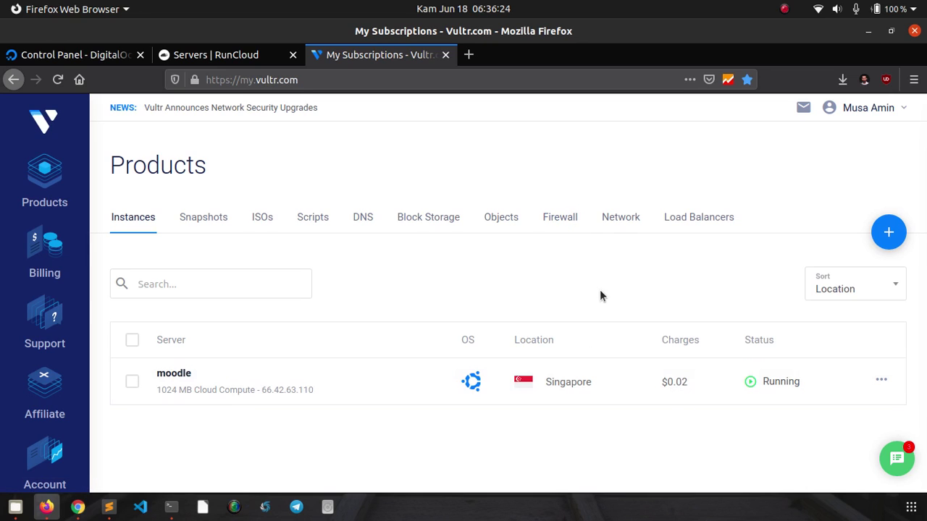
- Destroy the moodle VPS in Vultr, confirm RunCloud lists no servers, and return to Vultr
click(882, 380)
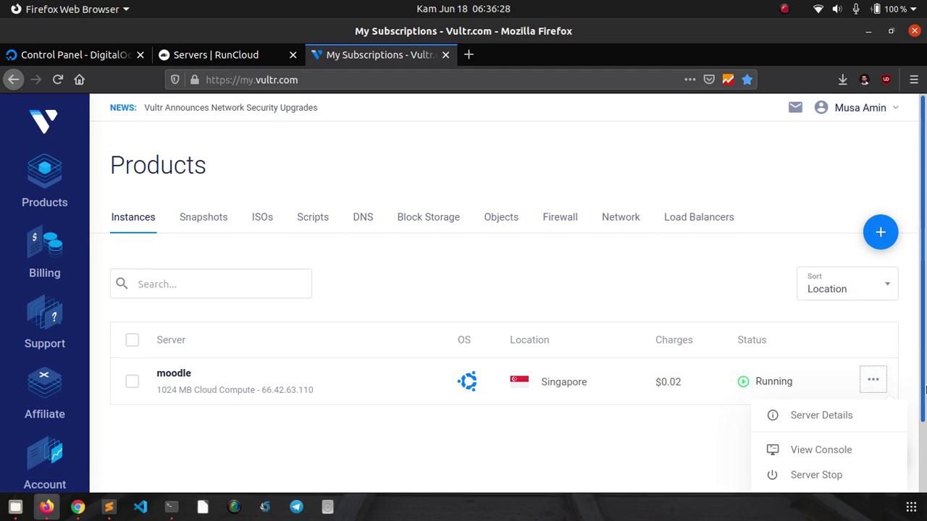
scroll(924, 389, down, 2)
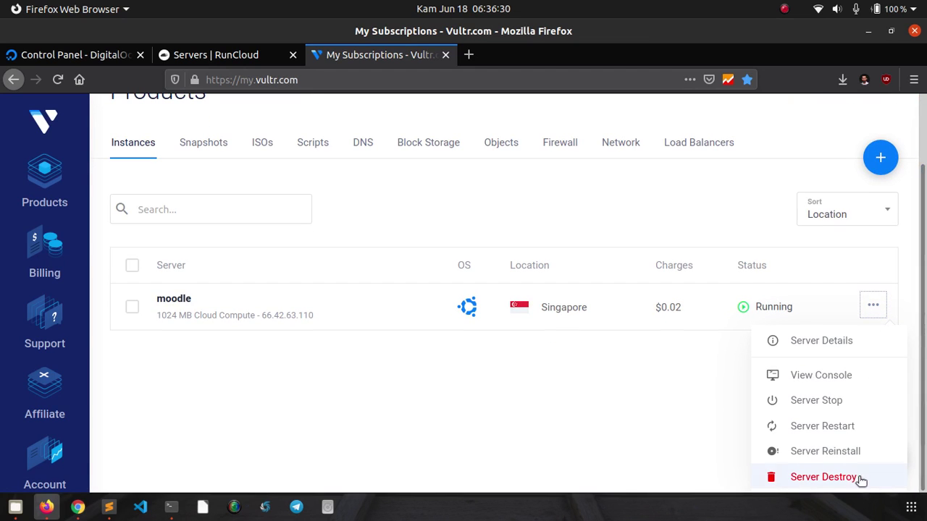
click(853, 475)
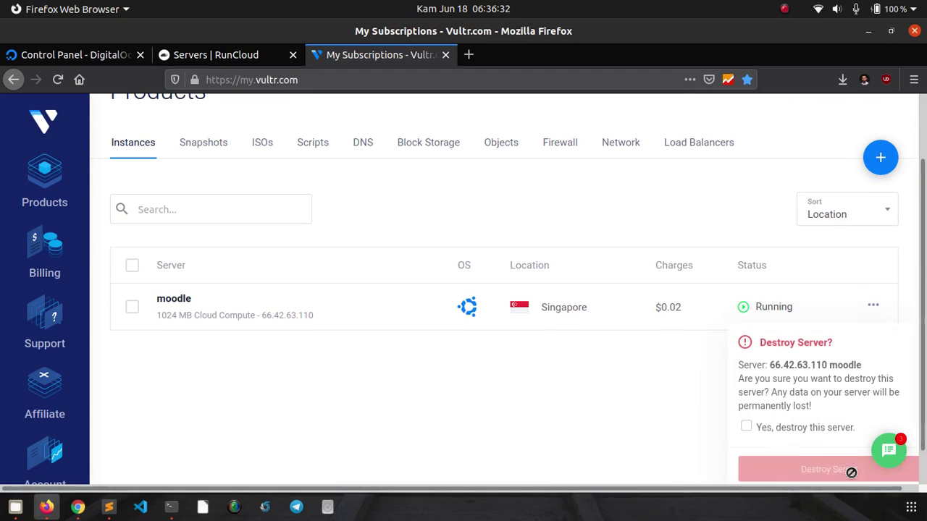
click(807, 432)
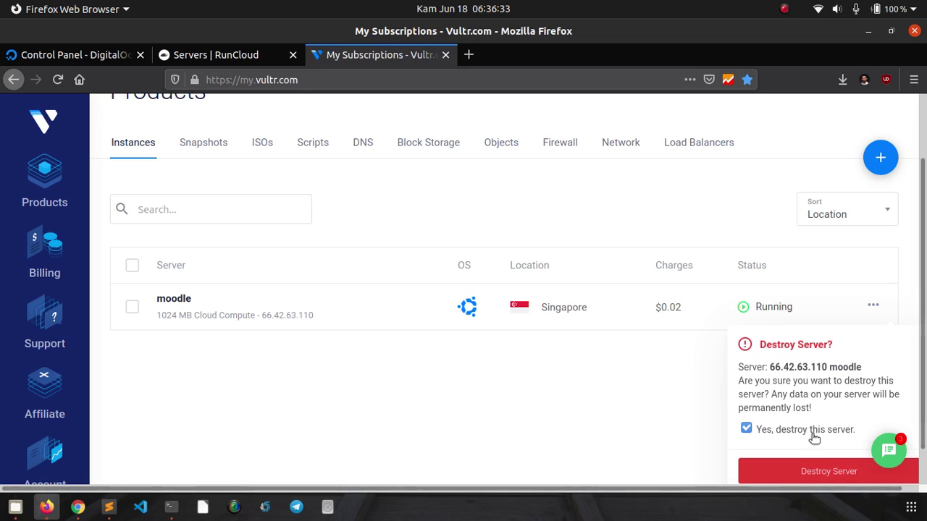
click(823, 472)
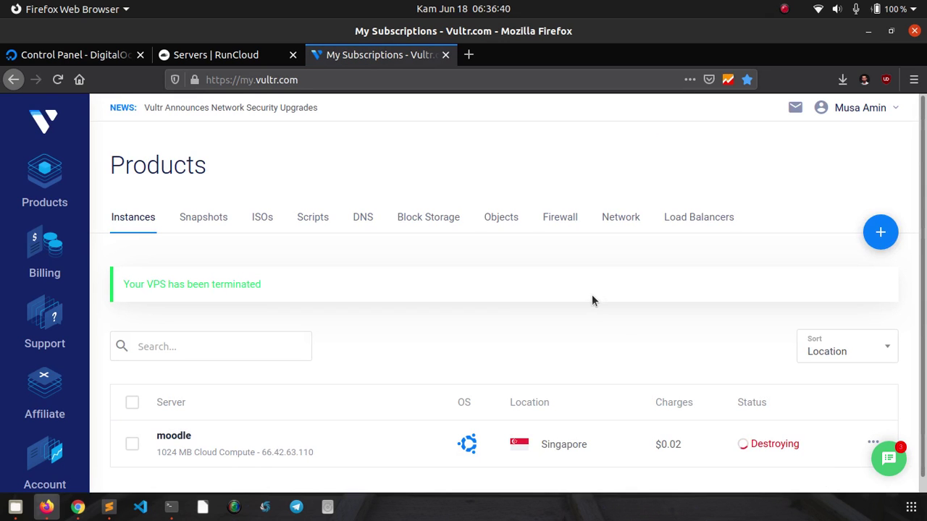
click(239, 58)
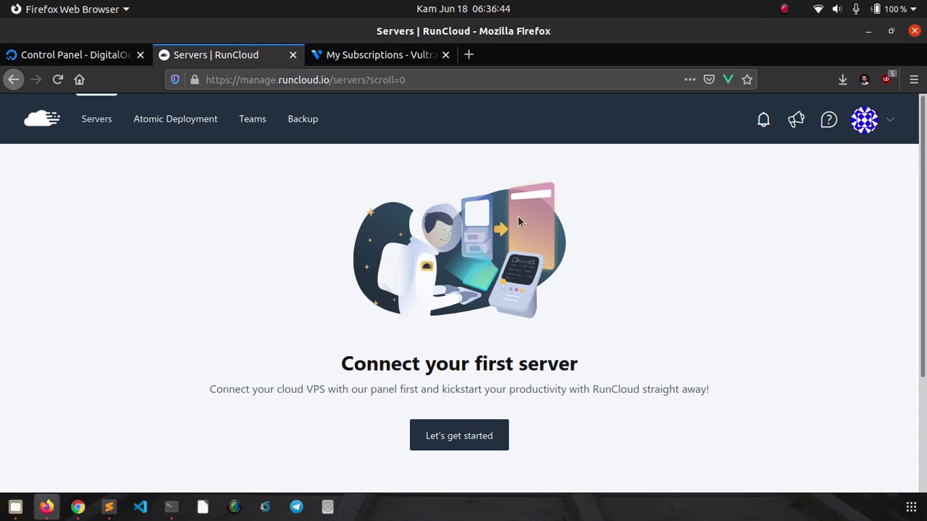
click(387, 65)
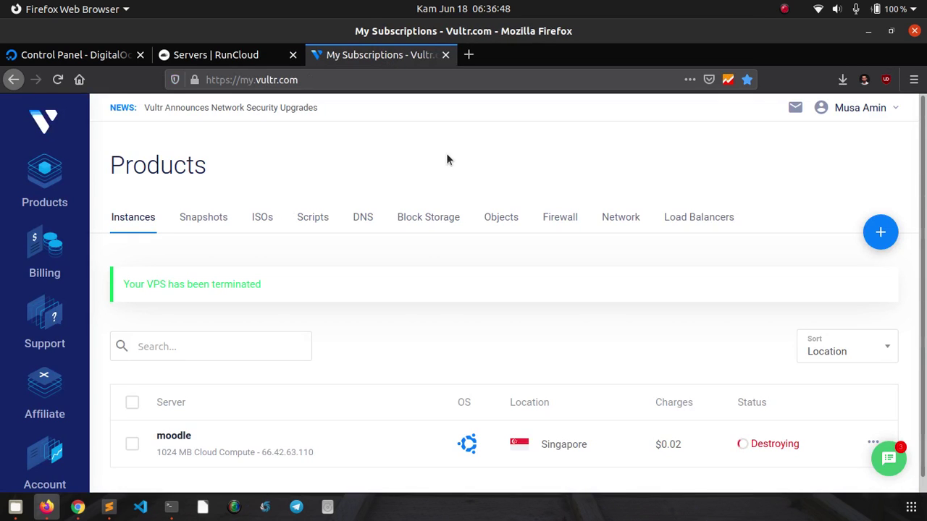